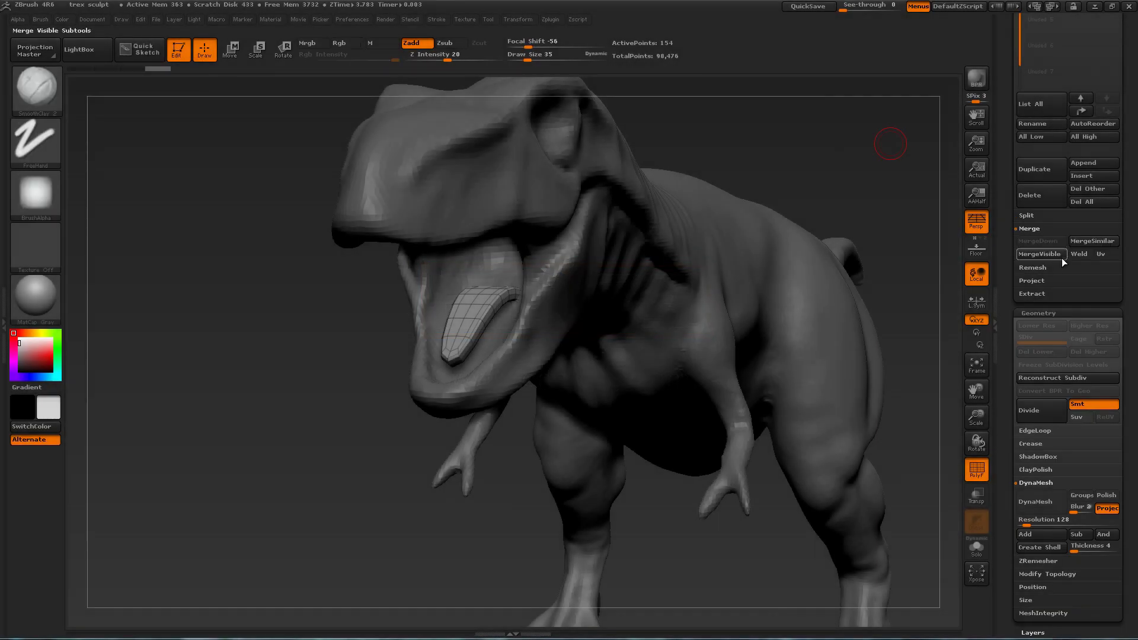
# - Merge the visible body and tongue subtools with Weld enabled, switch to the merged T-rex tool and hide its polyframe
pyautogui.click(1049, 256)
pyautogui.moveTo(932, 178); pyautogui.dragTo(902, 208)
pyautogui.moveTo(1002, 175); pyautogui.dragTo(1002, 221)
pyautogui.click(1029, 25)
pyautogui.click(1040, 390)
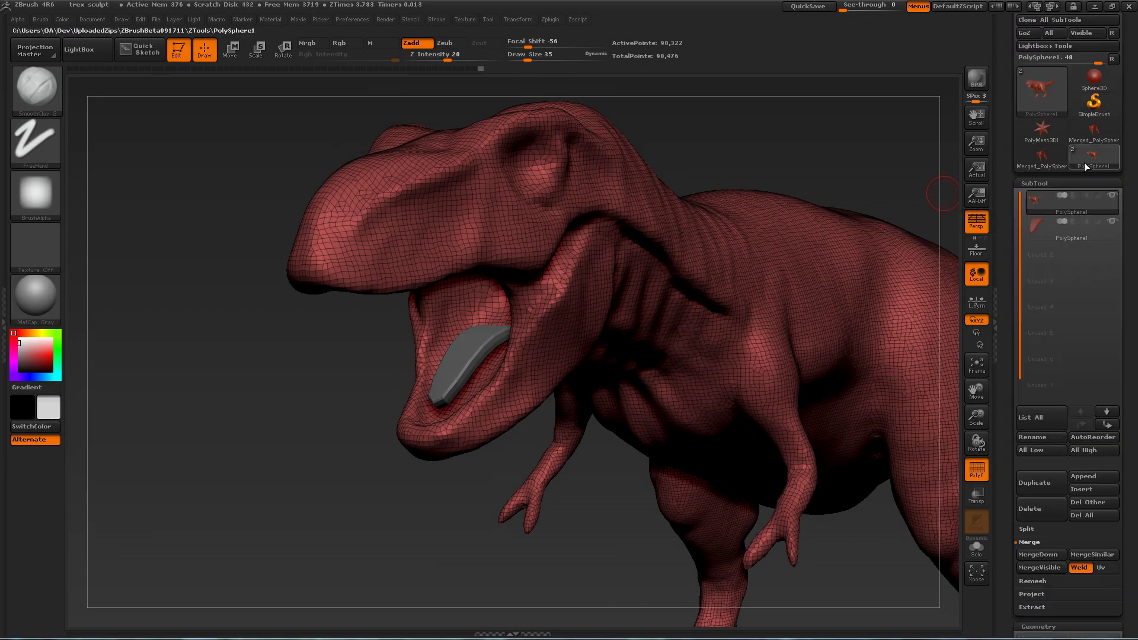
pyautogui.hotkey('shift', 'f')
pyautogui.moveTo(864, 158); pyautogui.dragTo(846, 162)
pyautogui.moveTo(1006, 228); pyautogui.dragTo(1002, 284)
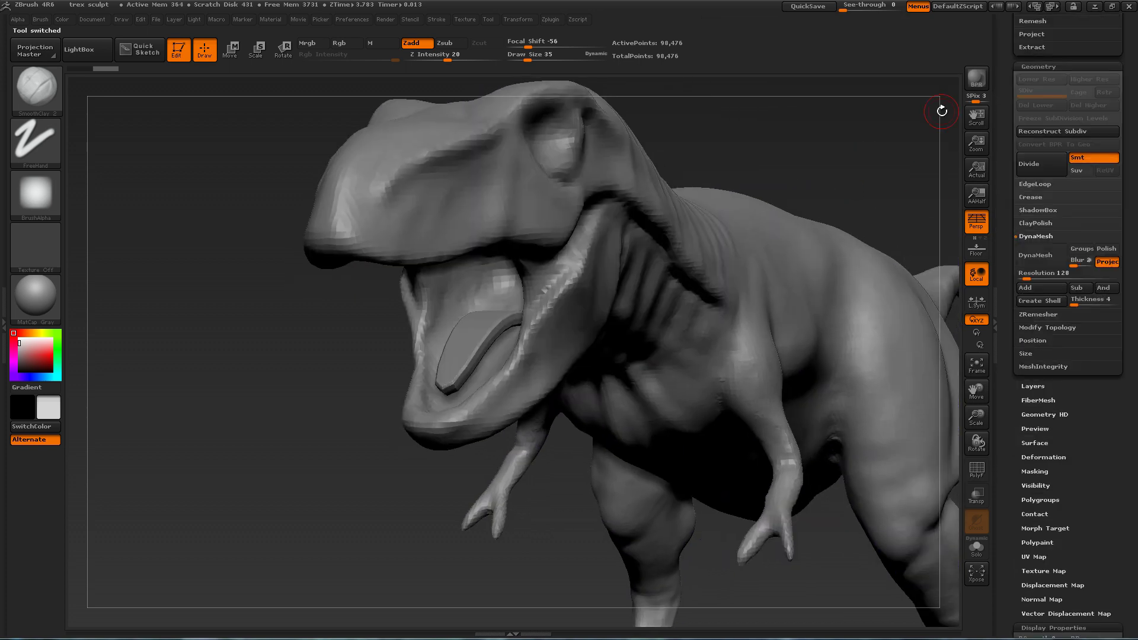
# - Convert the merged T-rex to a DynaMesh at resolution 168
pyautogui.hotkey('shift', 'f')
pyautogui.moveTo(864, 190)
pyautogui.mouseDown()
pyautogui.moveTo(877, 186)
pyautogui.moveTo(868, 190)
pyautogui.mouseUp()
pyautogui.hotkey('shift', 'f')
pyautogui.moveTo(1026, 275); pyautogui.dragTo(1052, 274)
pyautogui.write('168')
pyautogui.press('Return')
pyautogui.moveTo(865, 184)
pyautogui.mouseDown()
pyautogui.moveTo(812, 193)
pyautogui.moveTo(877, 178)
pyautogui.mouseUp()
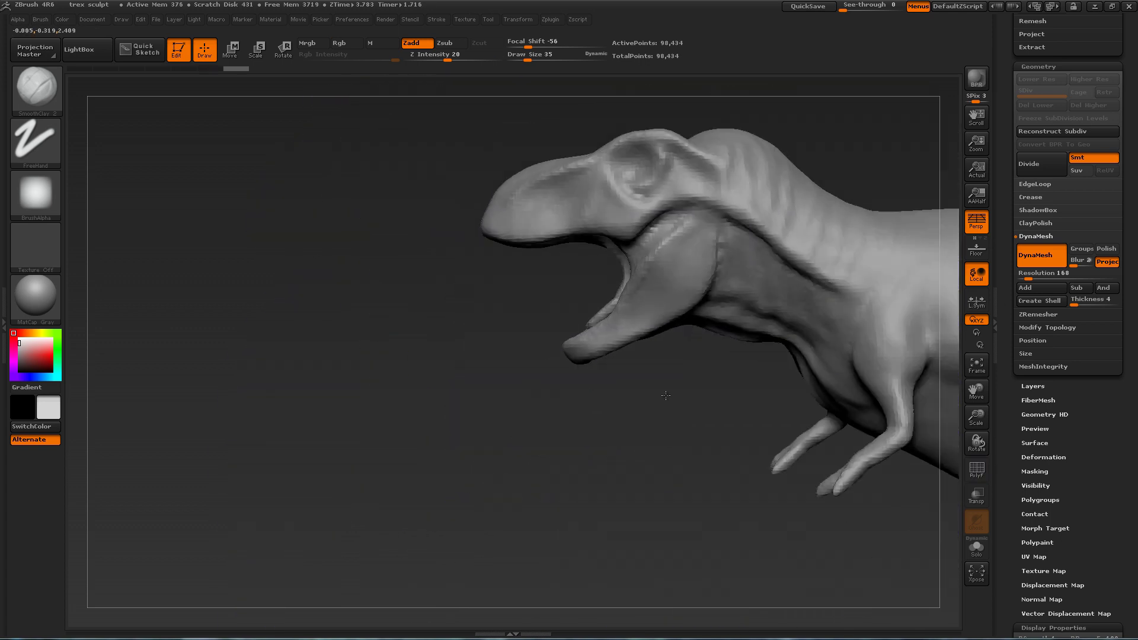
# - Isolate the T-rex's head and upper neck and enable double-sided display
pyautogui.keyDown('ctrl'); pyautogui.keyDown('shift'); pyautogui.moveTo(379, 174); pyautogui.dragTo(734, 446); pyautogui.keyUp('shift'); pyautogui.keyUp('ctrl')
pyautogui.moveTo(741, 320); pyautogui.dragTo(866, 317)
pyautogui.moveTo(1001, 550); pyautogui.dragTo(996, 221)
pyautogui.click(1027, 340)
# - Sculpt muscle folds behind the jaw with the clay brush and smooth them
pyautogui.moveTo(889, 279)
pyautogui.mouseDown()
pyautogui.moveTo(841, 268)
pyautogui.moveTo(810, 296)
pyautogui.moveTo(873, 249)
pyautogui.moveTo(655, 431)
pyautogui.moveTo(703, 467)
pyautogui.mouseUp()
pyautogui.moveTo(582, 240)
pyautogui.mouseDown()
pyautogui.moveTo(600, 311)
pyautogui.moveTo(550, 297)
pyautogui.moveTo(630, 288)
pyautogui.moveTo(631, 332)
pyautogui.moveTo(602, 343)
pyautogui.mouseUp()
pyautogui.moveTo(711, 498)
pyautogui.keyDown('alt'); pyautogui.mouseDown()
pyautogui.moveTo(526, 460)
pyautogui.moveTo(554, 456)
pyautogui.mouseUp(); pyautogui.keyUp('alt')
pyautogui.moveTo(541, 242); pyautogui.dragTo(540, 285)
pyautogui.moveTo(764, 320)
pyautogui.mouseDown()
pyautogui.moveTo(693, 320)
pyautogui.moveTo(759, 320)
pyautogui.moveTo(737, 317)
pyautogui.moveTo(837, 287)
pyautogui.moveTo(794, 332)
pyautogui.mouseUp()
pyautogui.keyDown('shift'); pyautogui.moveTo(534, 261); pyautogui.dragTo(551, 308); pyautogui.keyUp('shift')
# - Build up ridged skin folds on the side of the neck with the Standard brush
pyautogui.press('b')
pyautogui.press('s')
pyautogui.press('t')
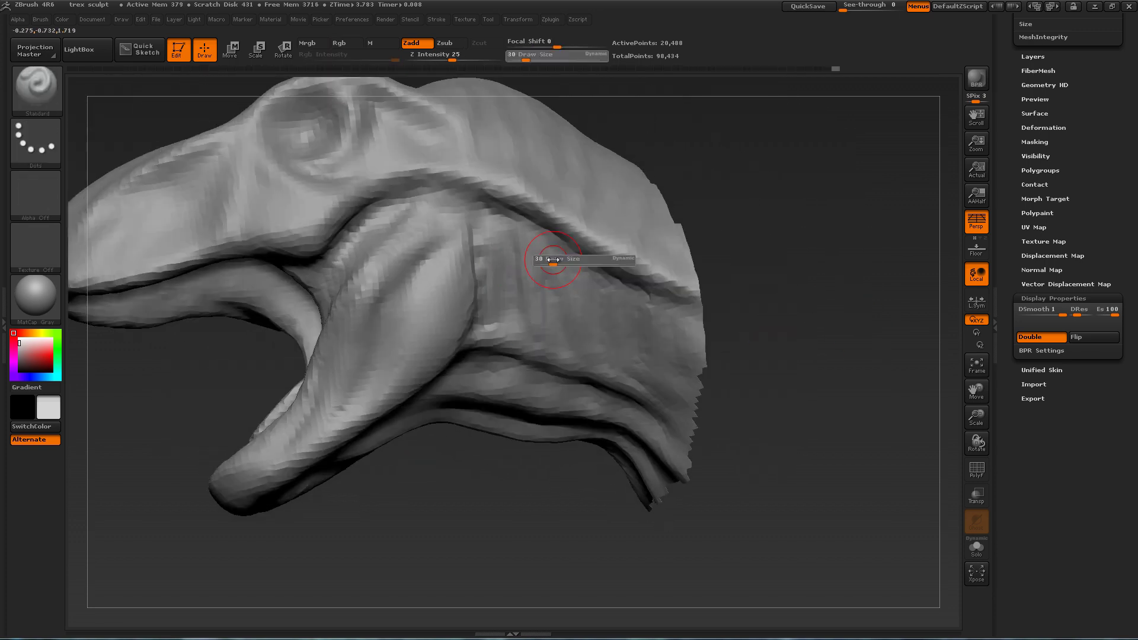
pyautogui.moveTo(764, 380); pyautogui.dragTo(800, 379)
pyautogui.moveTo(530, 228); pyautogui.dragTo(528, 261)
pyautogui.moveTo(800, 355)
pyautogui.mouseDown()
pyautogui.moveTo(699, 350)
pyautogui.moveTo(800, 373)
pyautogui.mouseUp()
pyautogui.moveTo(517, 254); pyautogui.dragTo(468, 296)
pyautogui.moveTo(829, 403)
pyautogui.mouseDown()
pyautogui.moveTo(764, 308)
pyautogui.moveTo(830, 391)
pyautogui.mouseUp()
pyautogui.press('1')
pyautogui.moveTo(830, 296)
pyautogui.mouseDown()
pyautogui.moveTo(840, 213)
pyautogui.moveTo(788, 178)
pyautogui.mouseUp()
# - Carve creases into the neck and jaw folds with the Dam Standard brush and smooth the mouth corner
pyautogui.press('b')
pyautogui.press('d')
pyautogui.press('s')
pyautogui.moveTo(556, 247); pyautogui.dragTo(668, 220)
pyautogui.moveTo(883, 237)
pyautogui.mouseDown()
pyautogui.moveTo(853, 196)
pyautogui.moveTo(868, 191)
pyautogui.moveTo(532, 290)
pyautogui.mouseUp()
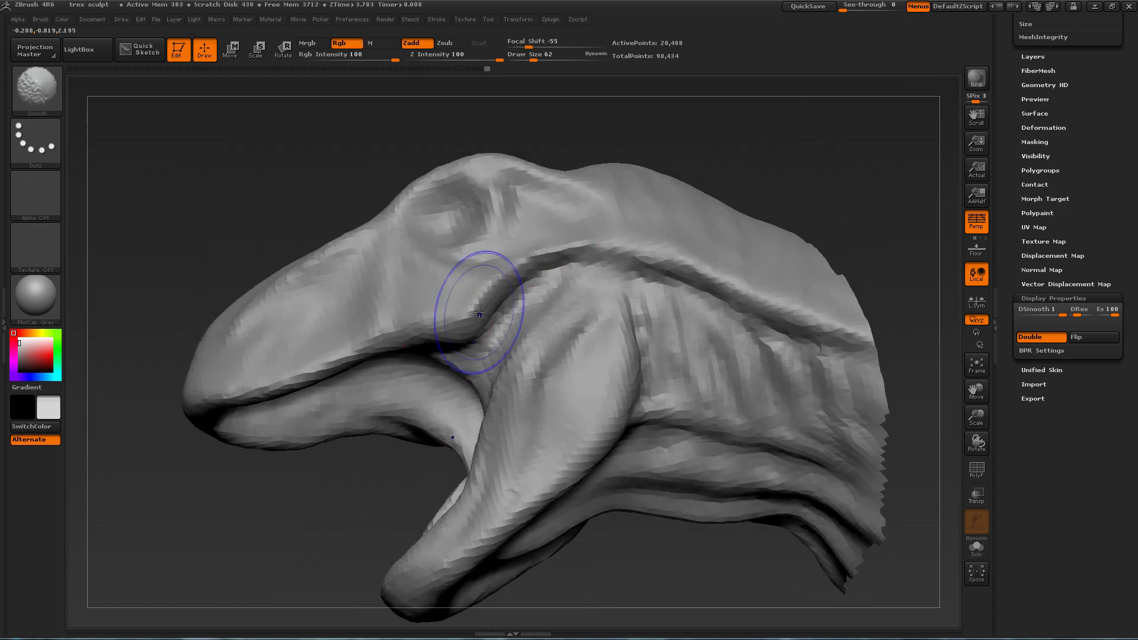
pyautogui.moveTo(785, 151); pyautogui.dragTo(595, 330)
# - Flatten the edge of the upper lip with the hPolish brush at draw size 42
pyautogui.moveTo(439, 472)
pyautogui.mouseDown()
pyautogui.moveTo(351, 368)
pyautogui.moveTo(479, 431)
pyautogui.mouseUp()
pyautogui.moveTo(336, 441); pyautogui.dragTo(415, 443)
pyautogui.press('b')
pyautogui.press('h')
pyautogui.press('p')
pyautogui.press('s')
pyautogui.moveTo(532, 440); pyautogui.dragTo(530, 440)
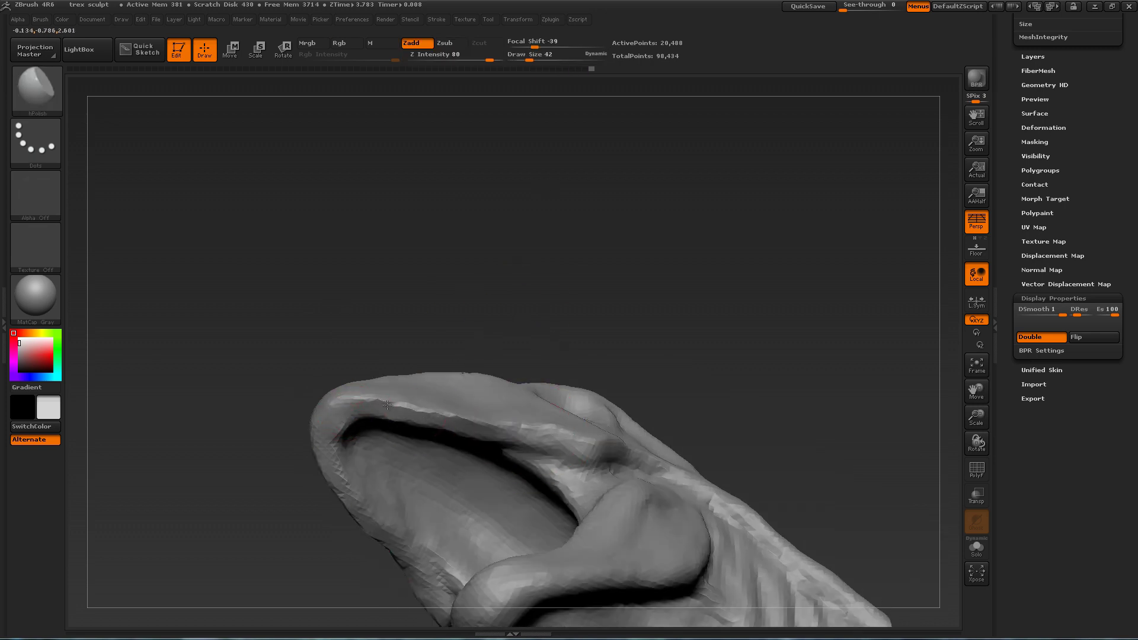
pyautogui.moveTo(611, 388); pyautogui.dragTo(628, 379)
# - Refine the creases around the mouth with the Dam Standard brush
pyautogui.press('b')
pyautogui.press('d')
pyautogui.press('s')
pyautogui.moveTo(456, 596); pyautogui.dragTo(440, 540)
pyautogui.moveTo(616, 332)
pyautogui.mouseDown()
pyautogui.moveTo(663, 302)
pyautogui.moveTo(673, 363)
pyautogui.moveTo(750, 248)
pyautogui.moveTo(721, 232)
pyautogui.mouseUp()
# - Build up forms on the side of the snout with short, repeated Standard brush strokes
pyautogui.press('b')
pyautogui.press('s')
pyautogui.press('t')
pyautogui.press('s')
pyautogui.moveTo(575, 274); pyautogui.dragTo(564, 274)
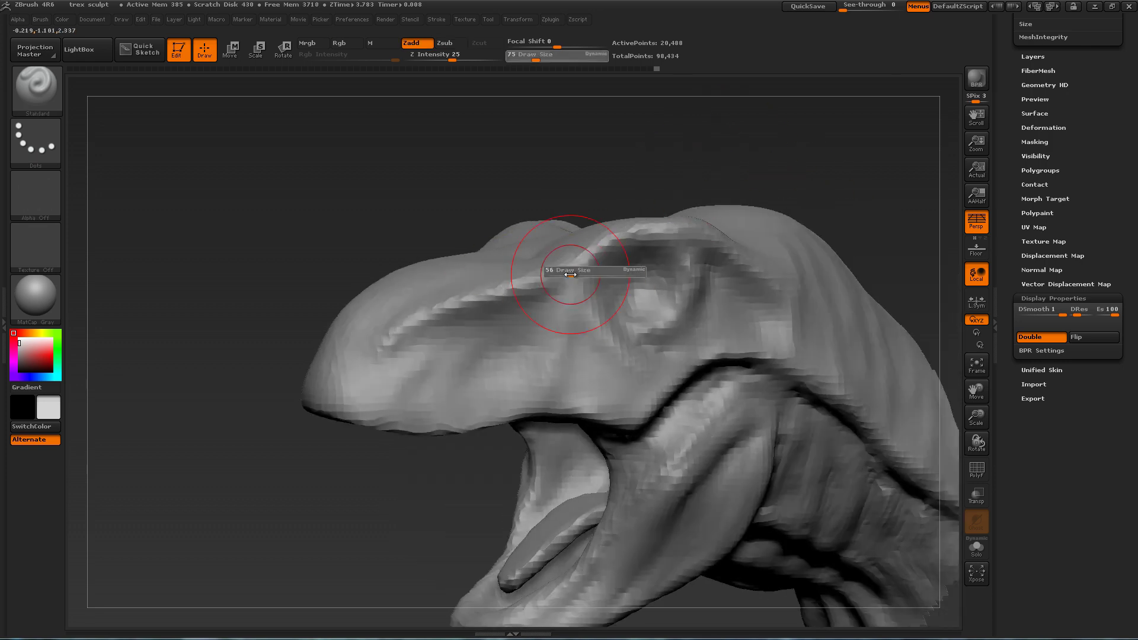
pyautogui.moveTo(278, 451); pyautogui.dragTo(450, 439)
pyautogui.press('s')
pyautogui.moveTo(775, 226)
pyautogui.mouseDown()
pyautogui.moveTo(840, 215)
pyautogui.moveTo(741, 225)
pyautogui.mouseUp()
pyautogui.moveTo(438, 468); pyautogui.dragTo(314, 474)
pyautogui.moveTo(515, 322); pyautogui.dragTo(524, 332)
pyautogui.moveTo(308, 468); pyautogui.dragTo(433, 462)
pyautogui.press('1')
pyautogui.moveTo(518, 348); pyautogui.dragTo(503, 332)
pyautogui.moveTo(433, 462); pyautogui.dragTo(314, 468)
pyautogui.moveTo(531, 317); pyautogui.dragTo(510, 332)
pyautogui.moveTo(314, 468); pyautogui.dragTo(510, 465)
pyautogui.moveTo(510, 465); pyautogui.dragTo(444, 462)
# - Carve creases into the snout with the Dam Standard brush
pyautogui.press('b')
pyautogui.press('d')
pyautogui.press('s')
pyautogui.moveTo(490, 371); pyautogui.dragTo(483, 402)
pyautogui.moveTo(482, 442); pyautogui.dragTo(522, 445)
pyautogui.moveTo(445, 373); pyautogui.dragTo(439, 325)
pyautogui.moveTo(415, 466); pyautogui.dragTo(533, 467)
# - Reshape the snout and upper jaw profile with the Move Topological brush
pyautogui.press('b')
pyautogui.press('m')
pyautogui.press('t')
pyautogui.press('s')
pyautogui.moveTo(459, 335); pyautogui.dragTo(477, 336)
pyautogui.moveTo(329, 355); pyautogui.dragTo(346, 355)
pyautogui.moveTo(601, 296)
pyautogui.mouseDown()
pyautogui.moveTo(606, 414)
pyautogui.moveTo(533, 228)
pyautogui.mouseUp()
pyautogui.moveTo(399, 249); pyautogui.dragTo(367, 279)
pyautogui.moveTo(533, 249)
pyautogui.mouseDown()
pyautogui.moveTo(541, 208)
pyautogui.moveTo(691, 315)
pyautogui.moveTo(642, 475)
pyautogui.moveTo(560, 508)
pyautogui.moveTo(617, 498)
pyautogui.moveTo(563, 513)
pyautogui.moveTo(572, 492)
pyautogui.mouseUp()
# - Build up the jaw muscle between the mouth corner and the cheek with the Standard brush
pyautogui.press('b')
pyautogui.press('d')
pyautogui.press('s')
pyautogui.press('b')
pyautogui.press('s')
pyautogui.press('t')
pyautogui.press('s')
pyautogui.moveTo(599, 269); pyautogui.dragTo(581, 269)
pyautogui.moveTo(451, 379)
pyautogui.mouseDown()
pyautogui.moveTo(440, 388)
pyautogui.moveTo(622, 255)
pyautogui.mouseUp()
pyautogui.moveTo(794, 145); pyautogui.dragTo(818, 172)
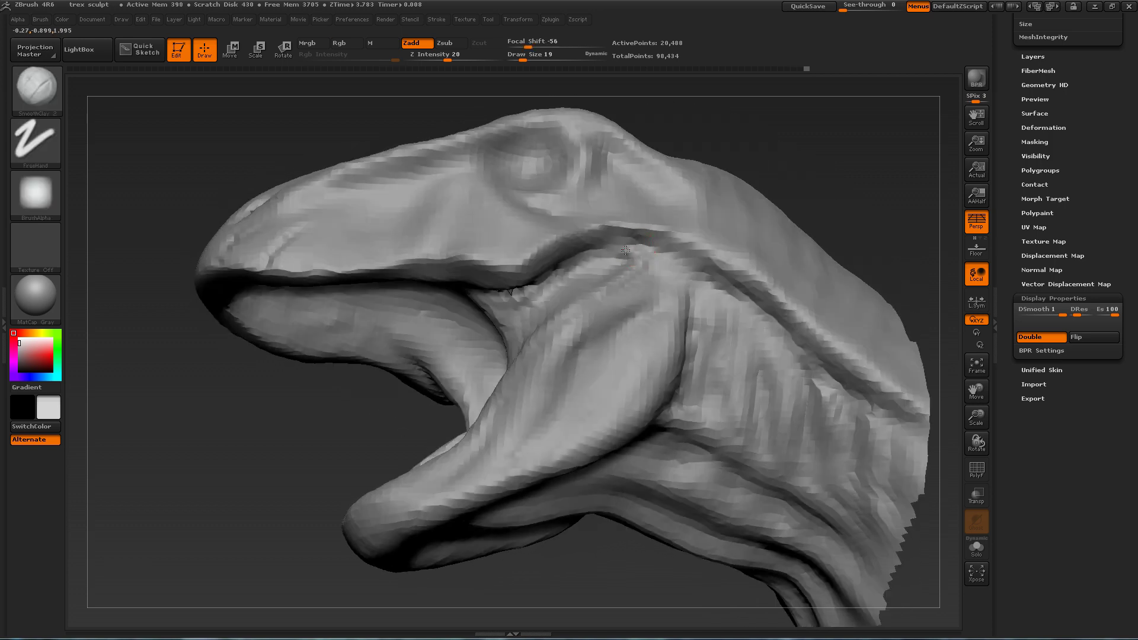
# - Layer fine diagonal tendon folds on the cheek behind the mouth corner with the clay brush at draw size 19
pyautogui.keyDown('shift'); pyautogui.moveTo(622, 255); pyautogui.dragTo(593, 284); pyautogui.keyUp('shift')
pyautogui.moveTo(793, 145); pyautogui.dragTo(800, 148)
pyautogui.moveTo(622, 256); pyautogui.dragTo(586, 290)
pyautogui.moveTo(794, 146); pyautogui.dragTo(811, 166)
pyautogui.moveTo(634, 244); pyautogui.dragTo(593, 287)
pyautogui.moveTo(811, 160); pyautogui.dragTo(825, 182)
pyautogui.moveTo(592, 284); pyautogui.dragTo(515, 343)
# - Reshape the lower jaw with the Move Topological brush
pyautogui.keyDown('alt'); pyautogui.moveTo(545, 503); pyautogui.dragTo(624, 469); pyautogui.keyUp('alt')
pyautogui.moveTo(548, 512)
pyautogui.mouseDown()
pyautogui.moveTo(610, 523)
pyautogui.moveTo(534, 515)
pyautogui.mouseUp()
pyautogui.press('b')
pyautogui.press('m')
pyautogui.press('t')
pyautogui.moveTo(635, 497); pyautogui.dragTo(681, 489)
pyautogui.moveTo(533, 504); pyautogui.dragTo(563, 492)
pyautogui.moveTo(604, 300); pyautogui.dragTo(592, 320)
pyautogui.moveTo(541, 508); pyautogui.dragTo(611, 504)
pyautogui.press('s')
pyautogui.moveTo(627, 326)
pyautogui.mouseDown()
pyautogui.moveTo(641, 326)
pyautogui.moveTo(621, 335)
pyautogui.mouseUp()
pyautogui.press('s')
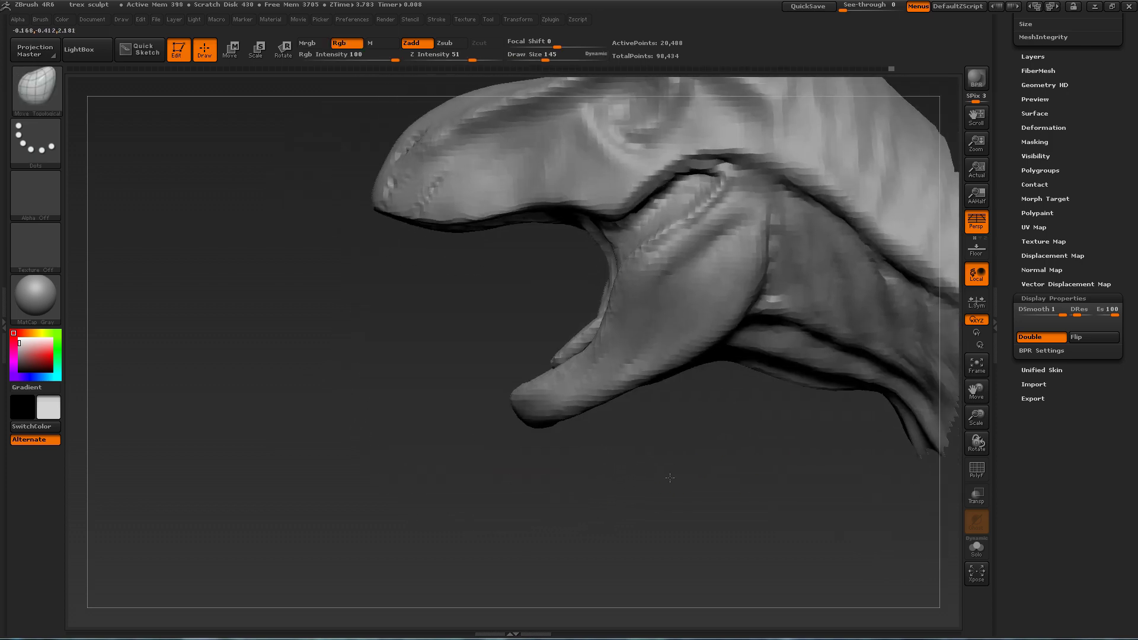
# - Switch to the Dam Standard brush for detailing creases on the head
pyautogui.press('b')
pyautogui.press('d')
pyautogui.press('s')
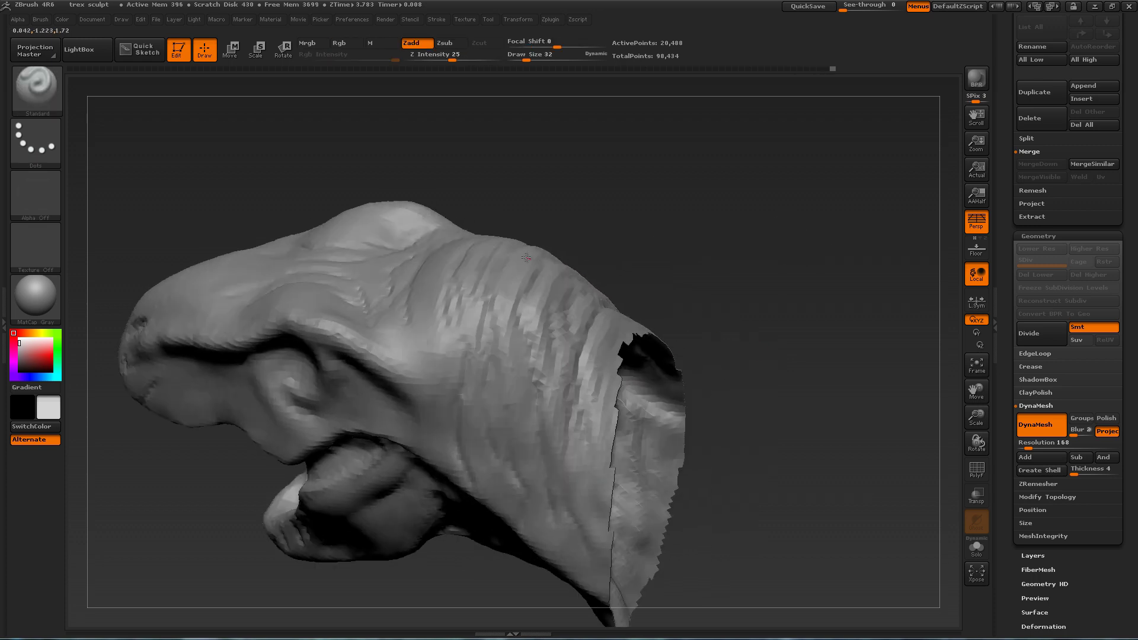
pyautogui.moveTo(711, 332)
pyautogui.mouseDown()
pyautogui.moveTo(693, 249)
pyautogui.moveTo(754, 228)
pyautogui.moveTo(782, 237)
pyautogui.mouseUp()
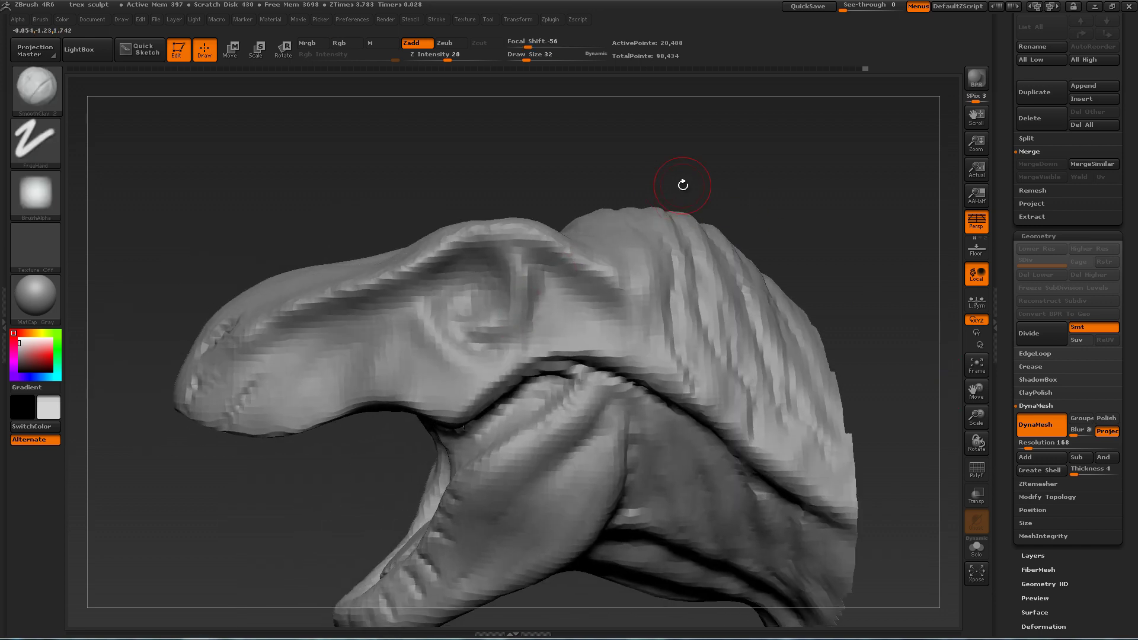
# - Adjust the proportions of the skull, brow and muzzle with the Move Topological brush at a large draw size
pyautogui.moveTo(661, 181)
pyautogui.keyDown('alt'); pyautogui.mouseDown()
pyautogui.moveTo(693, 155)
pyautogui.moveTo(714, 178)
pyautogui.moveTo(433, 183)
pyautogui.moveTo(639, 302)
pyautogui.mouseUp(); pyautogui.keyUp('alt')
pyautogui.keyDown('ctrl'); pyautogui.click(40, 98); pyautogui.keyUp('ctrl')
pyautogui.click(261, 151)
pyautogui.moveTo(734, 207)
pyautogui.keyDown('ctrl'); pyautogui.mouseDown()
pyautogui.moveTo(754, 218)
pyautogui.moveTo(675, 195)
pyautogui.mouseUp(); pyautogui.keyUp('ctrl')
pyautogui.press('s')
pyautogui.moveTo(622, 304); pyautogui.dragTo(637, 304)
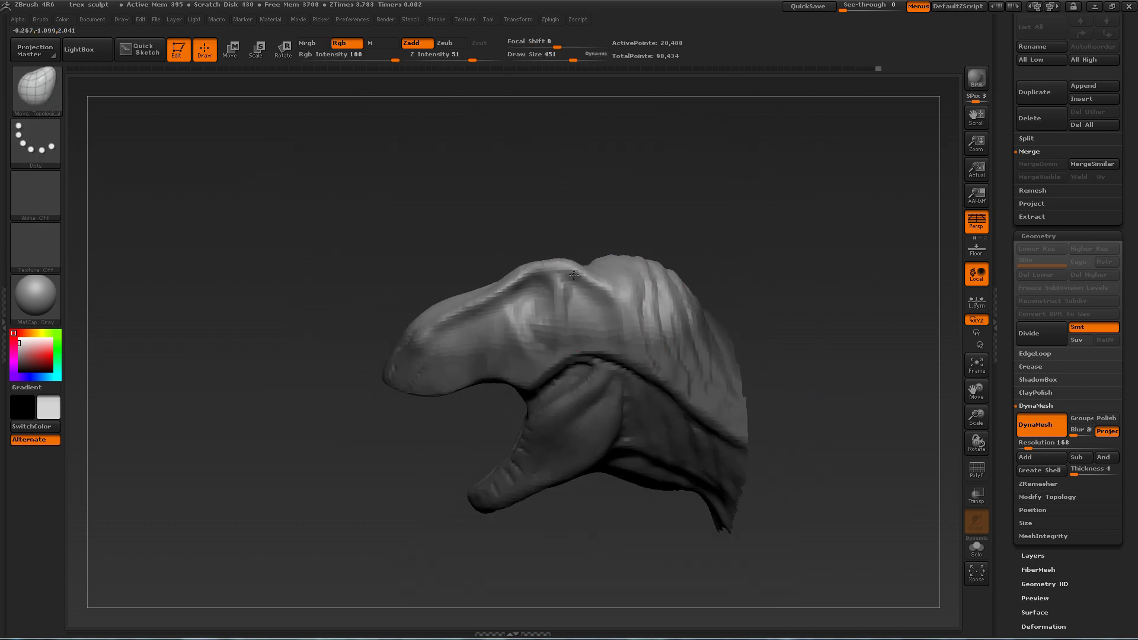
pyautogui.moveTo(726, 240)
pyautogui.mouseDown()
pyautogui.moveTo(704, 265)
pyautogui.moveTo(735, 261)
pyautogui.mouseUp()
pyautogui.press('s')
pyautogui.moveTo(532, 280)
pyautogui.mouseDown()
pyautogui.moveTo(541, 279)
pyautogui.moveTo(532, 259)
pyautogui.mouseUp()
pyautogui.keyDown('alt'); pyautogui.moveTo(682, 238); pyautogui.dragTo(721, 222); pyautogui.keyUp('alt')
pyautogui.moveTo(520, 363); pyautogui.dragTo(524, 358)
# - Show the whole T-rex again with its DynaMesh refreshed at resolution 168
pyautogui.moveTo(729, 228)
pyautogui.keyDown('alt'); pyautogui.mouseDown()
pyautogui.moveTo(726, 255)
pyautogui.moveTo(781, 232)
pyautogui.mouseUp(); pyautogui.keyUp('alt')
pyautogui.hotkey('shift', 'f')
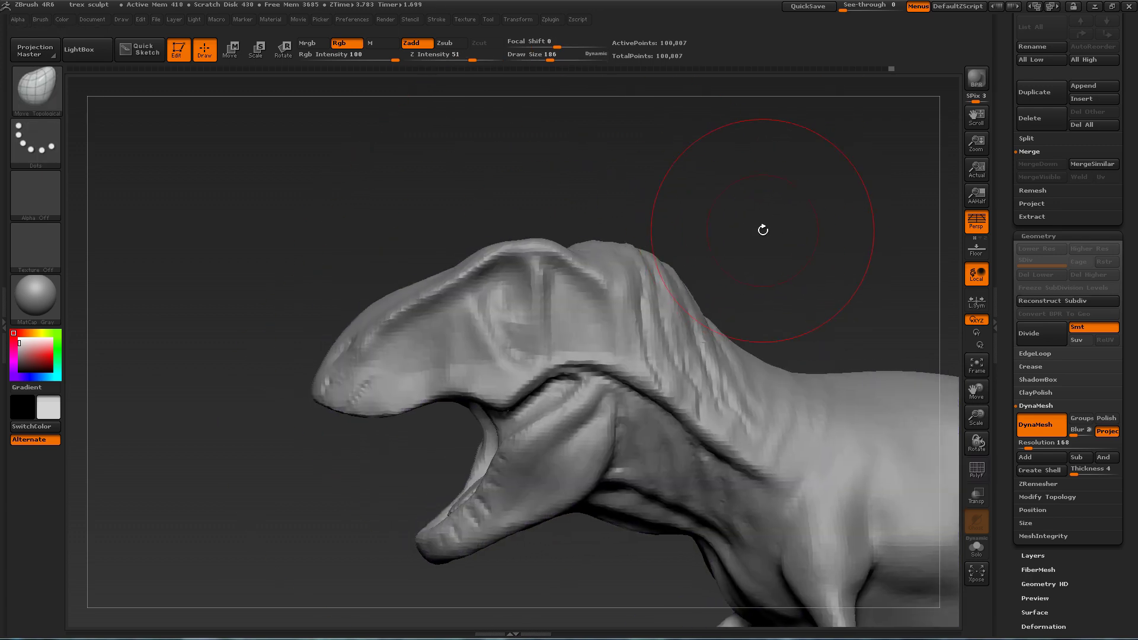
pyautogui.moveTo(762, 229)
pyautogui.mouseDown()
pyautogui.moveTo(807, 216)
pyautogui.moveTo(543, 287)
pyautogui.mouseUp()
# - Resculpt the eye socket rim and the area around the eye with the clay brush
pyautogui.keyDown('ctrl'); pyautogui.moveTo(549, 320); pyautogui.dragTo(526, 360, button='right'); pyautogui.keyUp('ctrl')
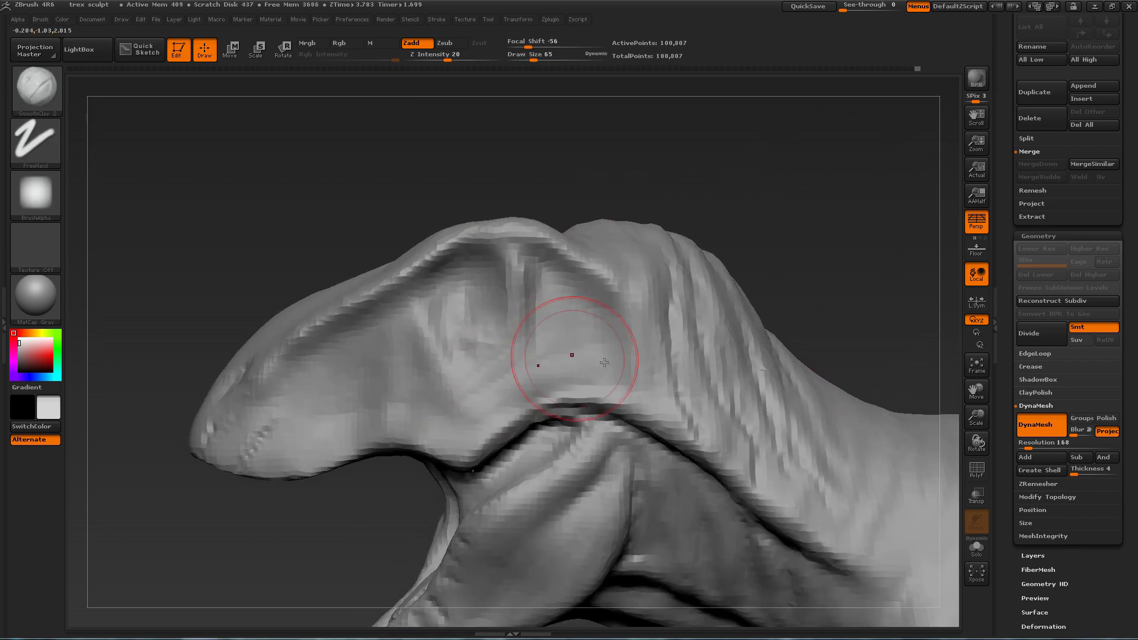
pyautogui.moveTo(440, 330); pyautogui.dragTo(386, 295)
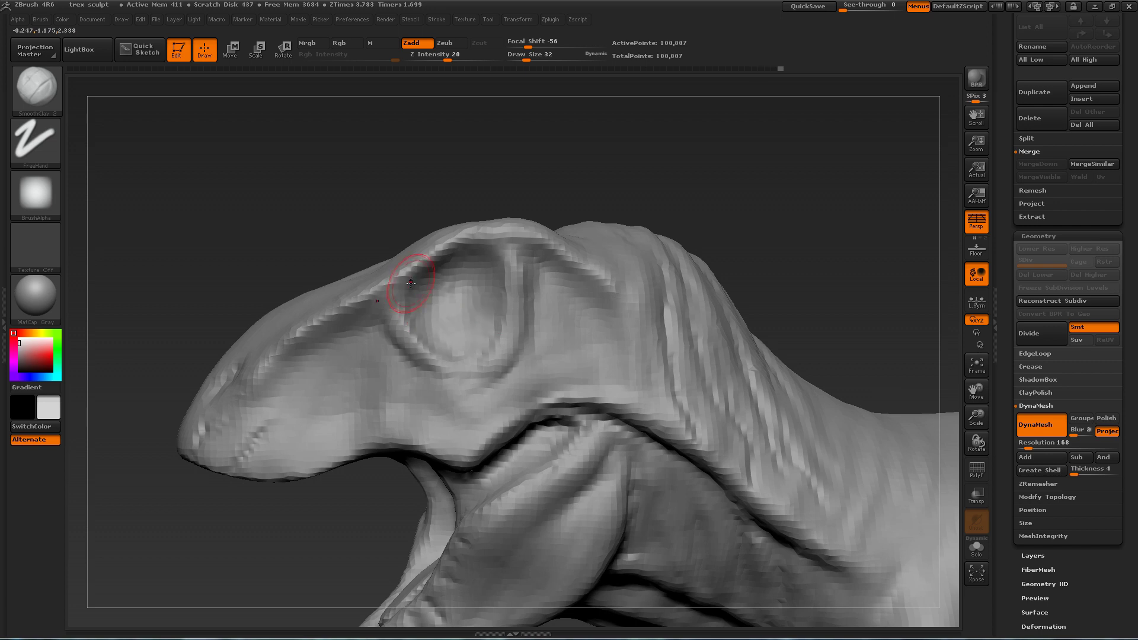
pyautogui.moveTo(377, 294); pyautogui.dragTo(371, 300)
pyautogui.moveTo(371, 300); pyautogui.dragTo(411, 264, button='right')
pyautogui.press('s')
pyautogui.moveTo(413, 264); pyautogui.dragTo(391, 304)
# - Fill out the eyeball form inside the socket with the clay brush at draw size 75
pyautogui.moveTo(391, 305); pyautogui.dragTo(453, 340, button='right')
pyautogui.press('s')
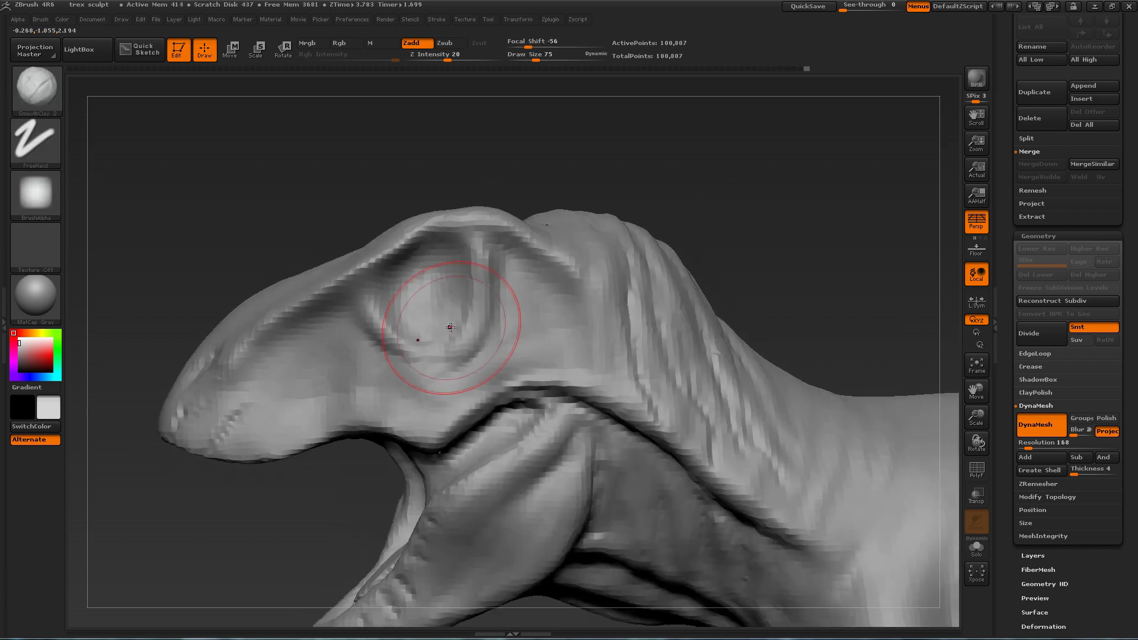
pyautogui.moveTo(425, 348); pyautogui.dragTo(421, 349)
pyautogui.moveTo(421, 348); pyautogui.dragTo(415, 294, button='right')
pyautogui.moveTo(414, 295); pyautogui.dragTo(394, 320)
# - Strengthen the brow ridge behind the eye socket with the clay brush at draw size 30
pyautogui.moveTo(592, 184)
pyautogui.mouseDown(button='right')
pyautogui.moveTo(612, 175)
pyautogui.moveTo(568, 196)
pyautogui.mouseUp(button='right')
pyautogui.press('s')
pyautogui.moveTo(456, 220); pyautogui.dragTo(519, 256)
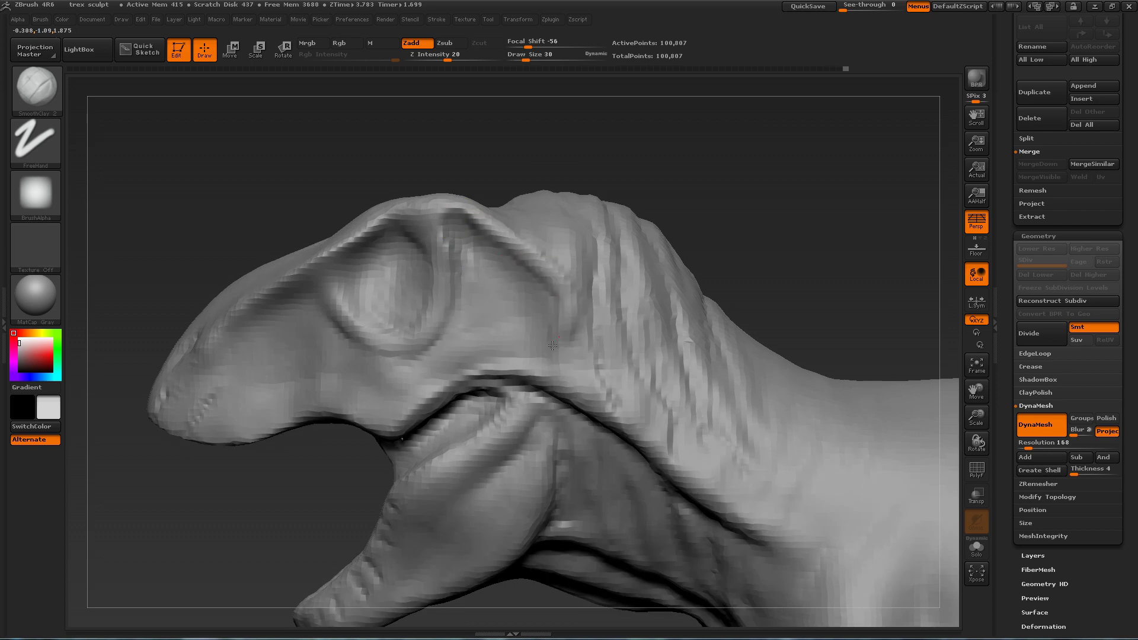
# - Build up and smooth the cheek behind the eye socket with the clay brush at draw size 30
pyautogui.moveTo(552, 362); pyautogui.dragTo(516, 376)
pyautogui.moveTo(711, 237); pyautogui.dragTo(698, 204)
pyautogui.keyDown('shift'); pyautogui.moveTo(572, 376); pyautogui.dragTo(509, 362); pyautogui.keyUp('shift')
pyautogui.moveTo(715, 224)
pyautogui.mouseDown()
pyautogui.moveTo(795, 194)
pyautogui.moveTo(842, 193)
pyautogui.mouseUp()
# - Adjust the shape of the mouth corner and upper jaw muscle with the Move Topological brush
pyautogui.press('b')
pyautogui.press('m')
pyautogui.press('t')
pyautogui.press('s')
pyautogui.moveTo(466, 407)
pyautogui.mouseDown()
pyautogui.moveTo(476, 407)
pyautogui.moveTo(445, 412)
pyautogui.moveTo(442, 398)
pyautogui.mouseUp()
pyautogui.moveTo(711, 178)
pyautogui.mouseDown()
pyautogui.moveTo(638, 191)
pyautogui.moveTo(652, 223)
pyautogui.mouseUp()
pyautogui.press('s')
pyautogui.moveTo(508, 343); pyautogui.dragTo(517, 349)
pyautogui.moveTo(527, 435); pyautogui.dragTo(538, 438)
# - Push the rear edge of the lower jaw into shape with the Move Topological brush at draw size 68
pyautogui.keyDown('alt'); pyautogui.moveTo(456, 575); pyautogui.dragTo(467, 493); pyautogui.keyUp('alt')
pyautogui.press('s')
pyautogui.moveTo(483, 468); pyautogui.dragTo(481, 468)
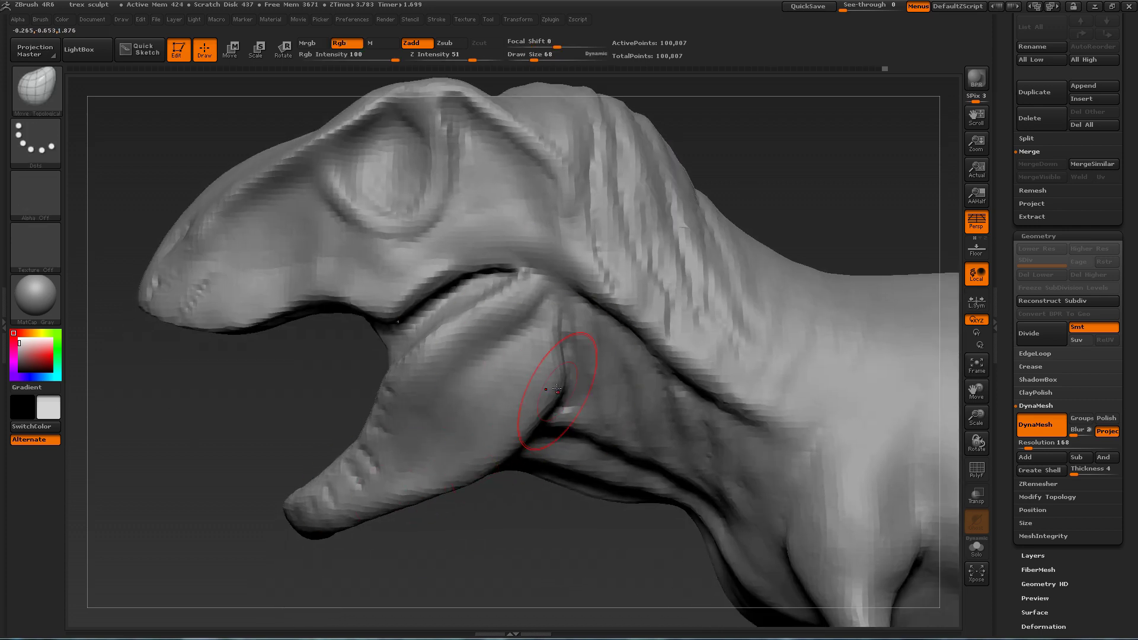
pyautogui.moveTo(567, 350); pyautogui.dragTo(563, 350)
# - Extend the jaw muscle up to the jaw hinge with the clay brush at draw size 50
pyautogui.press('2')
pyautogui.press('s')
pyautogui.moveTo(560, 300); pyautogui.dragTo(561, 300)
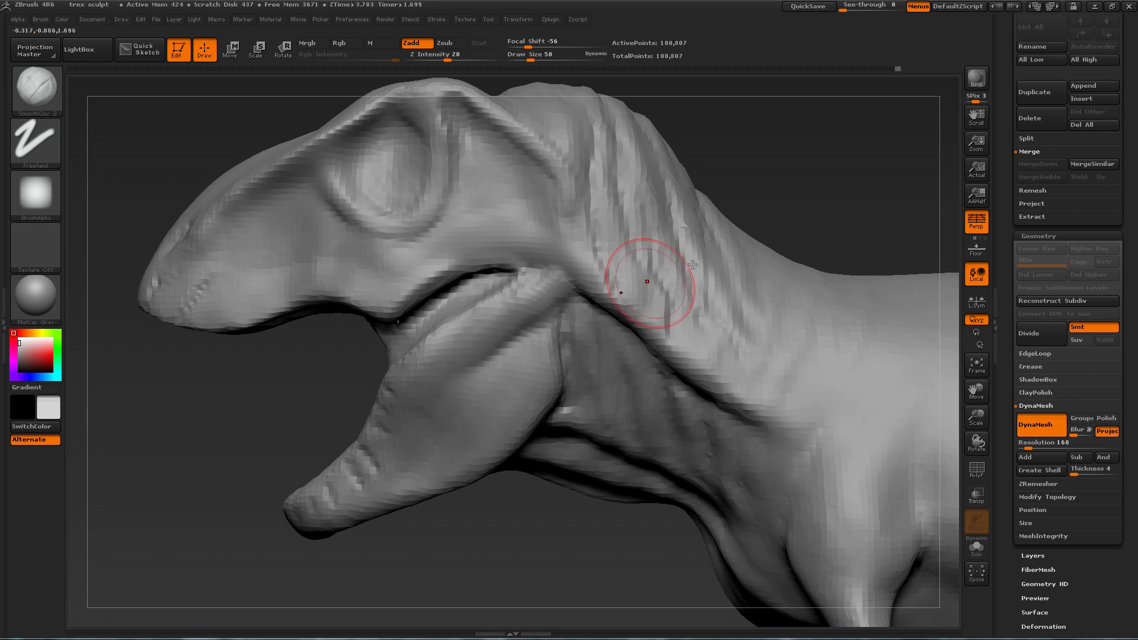
pyautogui.moveTo(874, 190); pyautogui.dragTo(872, 178)
# - Reposition the jaw hinge and back of the cheek with the Move Topological brush at draw sizes 82 and 78
pyautogui.press('s')
pyautogui.moveTo(578, 285); pyautogui.dragTo(571, 285)
pyautogui.moveTo(829, 184); pyautogui.dragTo(859, 157)
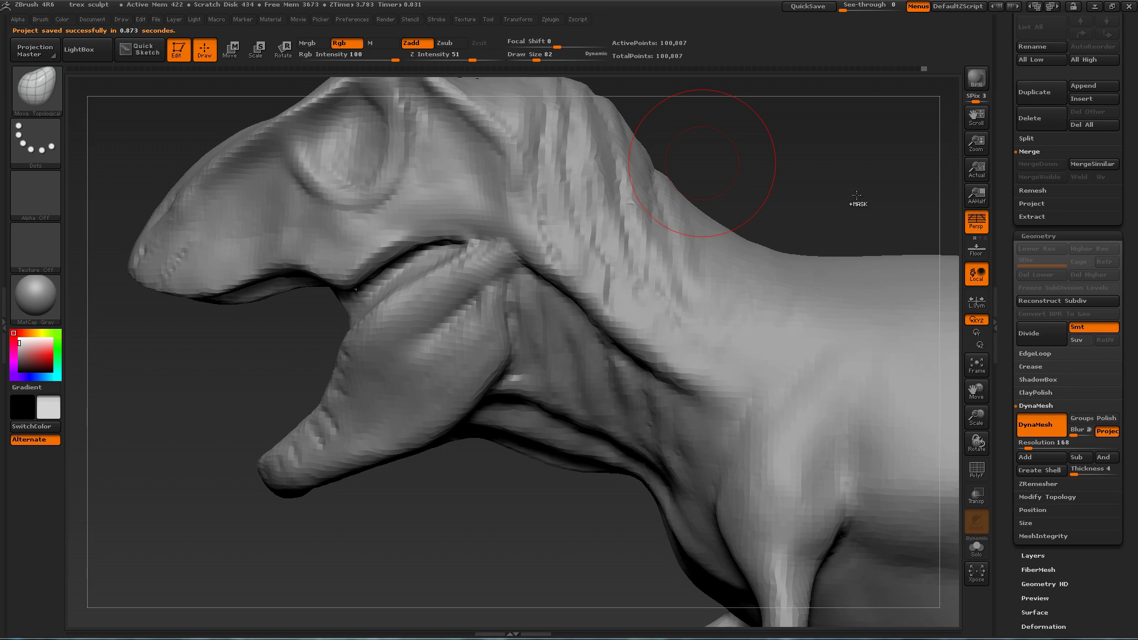
pyautogui.moveTo(856, 195); pyautogui.dragTo(723, 211)
pyautogui.press('s')
pyautogui.moveTo(723, 211); pyautogui.dragTo(640, 260)
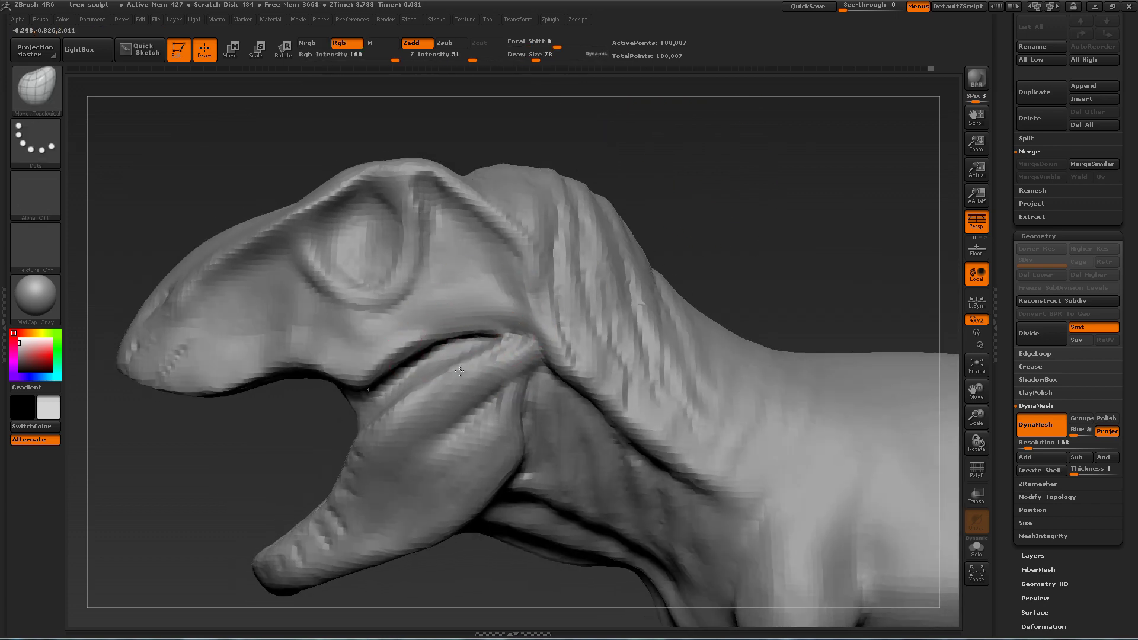
# - Carve the crease behind the cheek with the Dam Standard brush at draw size 45, and inflate the bulge beside it
pyautogui.press('shift')
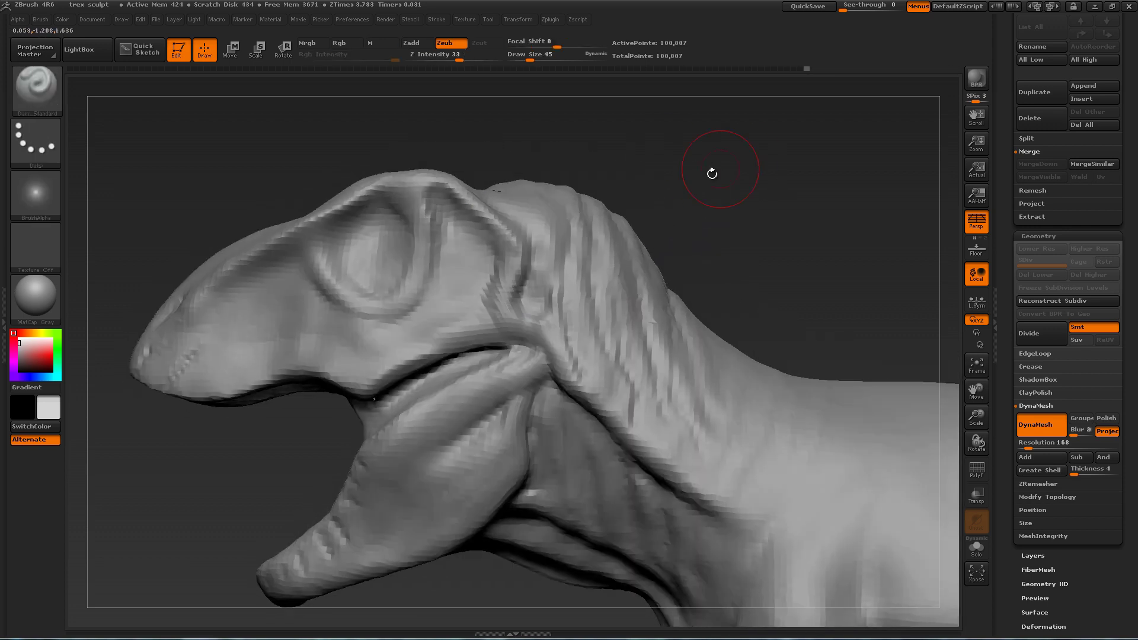
pyautogui.press('shift')
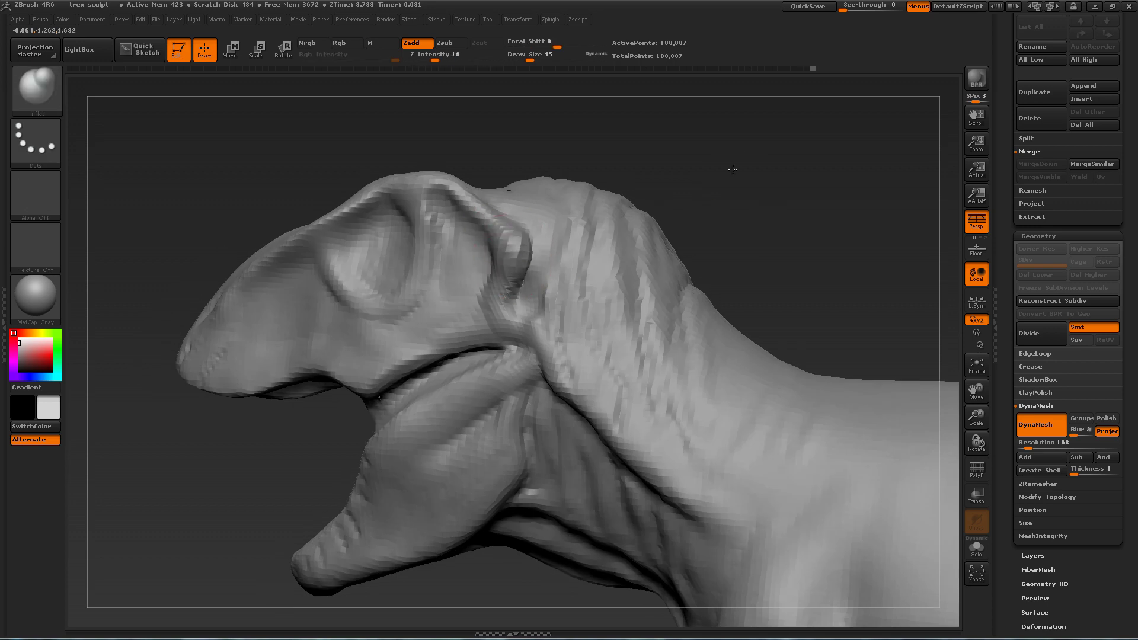
pyautogui.press('shift')
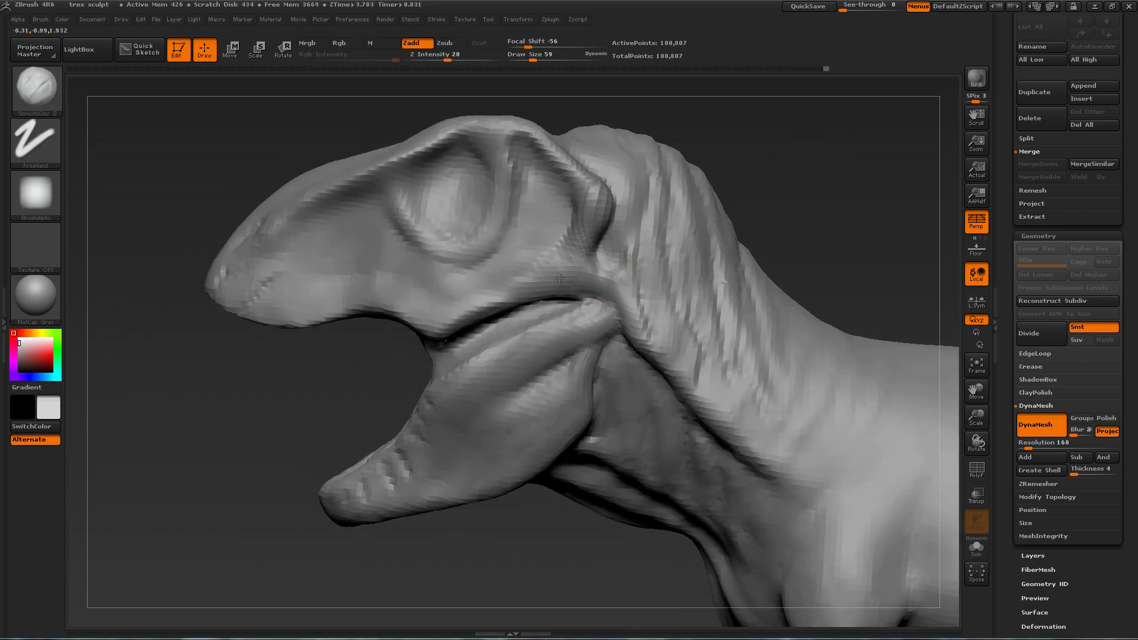
# - Reshape the lower jaw and the lip line near the mouth corner with the Move Topological brush at draw sizes 109, 86 and 59
pyautogui.press('s')
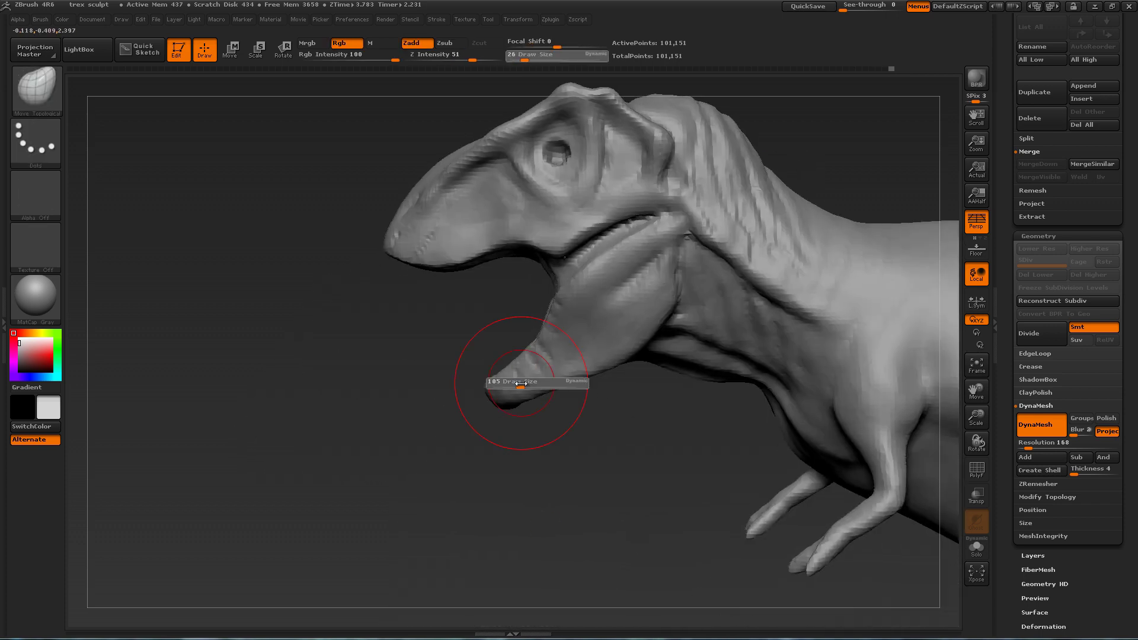
pyautogui.moveTo(483, 381); pyautogui.dragTo(462, 412)
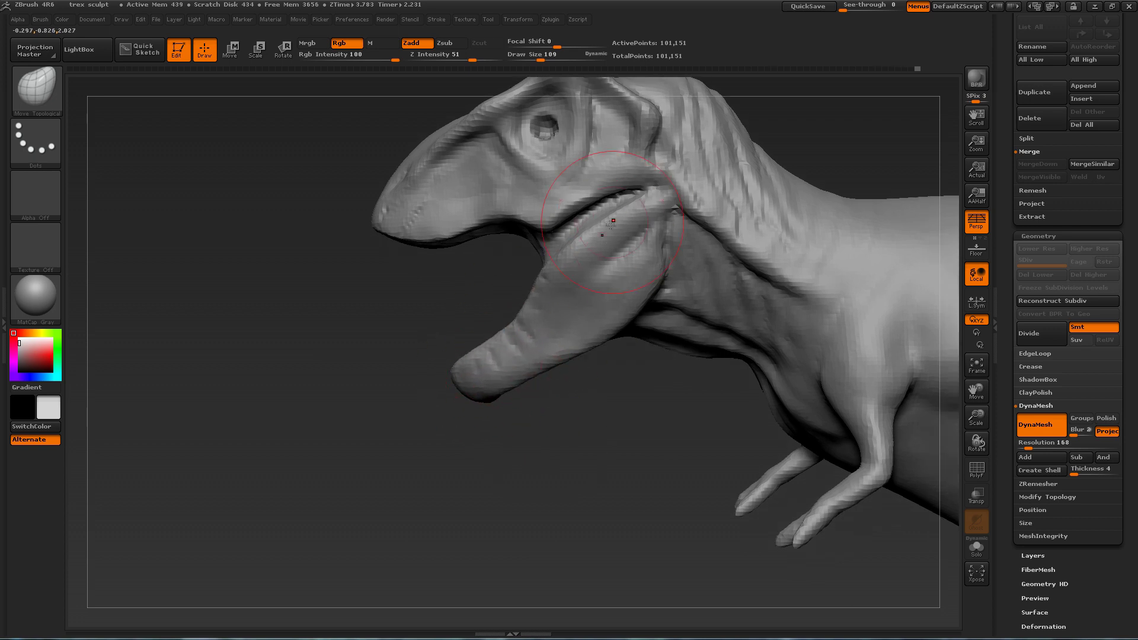
pyautogui.moveTo(625, 212); pyautogui.dragTo(599, 248)
pyautogui.keyDown('alt'); pyautogui.moveTo(600, 249); pyautogui.dragTo(593, 263, button='right'); pyautogui.keyUp('alt')
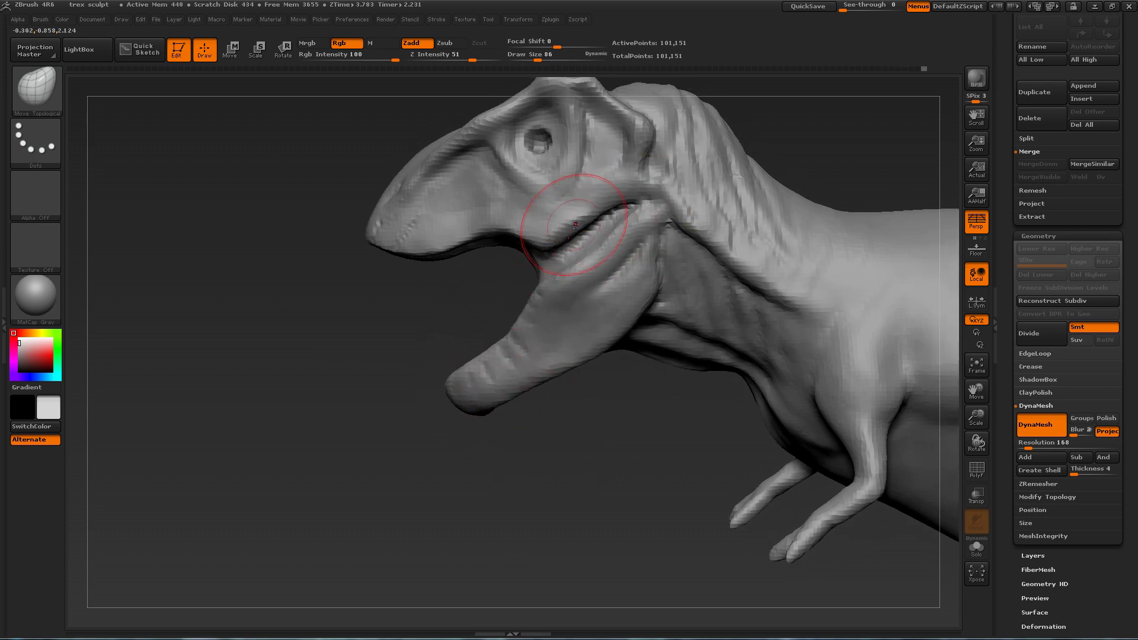
pyautogui.moveTo(582, 238); pyautogui.dragTo(580, 236)
pyautogui.keyDown('alt'); pyautogui.moveTo(498, 310); pyautogui.dragTo(509, 343, button='right'); pyautogui.keyUp('alt')
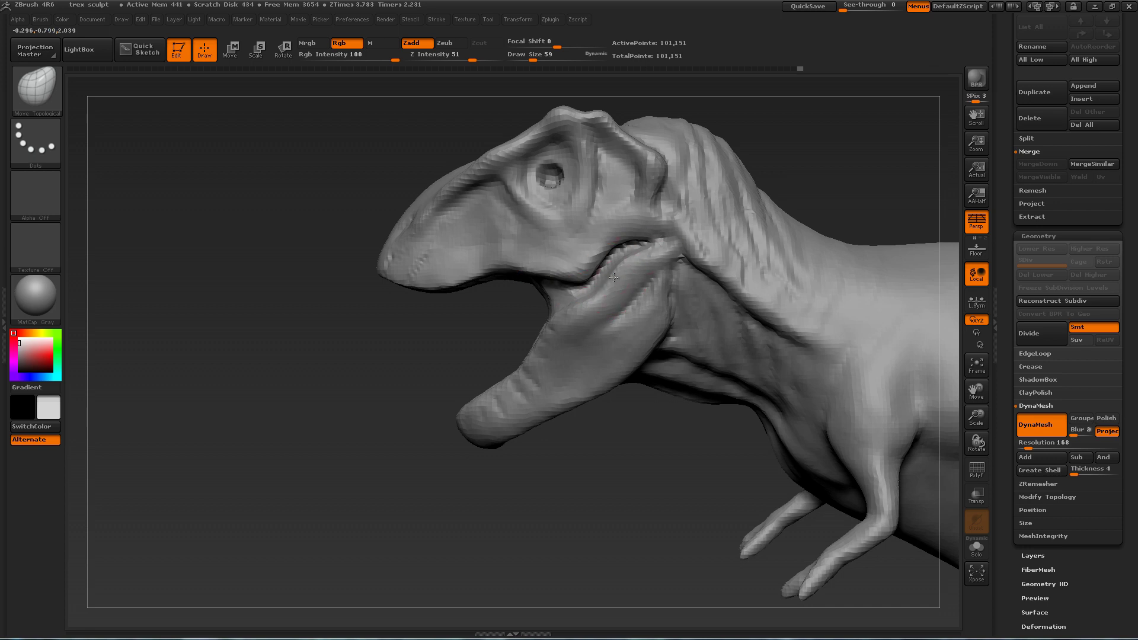
pyautogui.moveTo(570, 314)
pyautogui.mouseDown(button='right')
pyautogui.moveTo(628, 319)
pyautogui.moveTo(570, 314)
pyautogui.mouseUp(button='right')
pyautogui.moveTo(570, 314); pyautogui.dragTo(564, 309)
# - Sculpt the skin folds inside the mouth corner with the Standard brush and the Dam Standard brush
pyautogui.moveTo(564, 314)
pyautogui.mouseDown(button='right')
pyautogui.moveTo(633, 323)
pyautogui.moveTo(638, 347)
pyautogui.mouseUp(button='right')
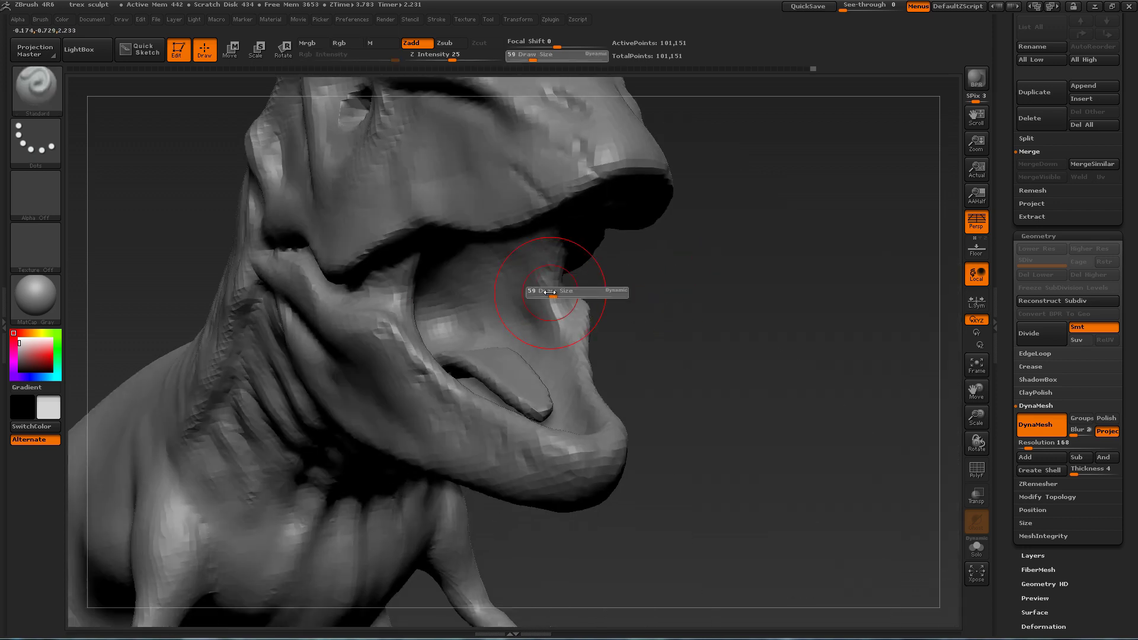
pyautogui.moveTo(556, 303)
pyautogui.mouseDown(button='right')
pyautogui.moveTo(536, 317)
pyautogui.moveTo(596, 261)
pyautogui.mouseUp(button='right')
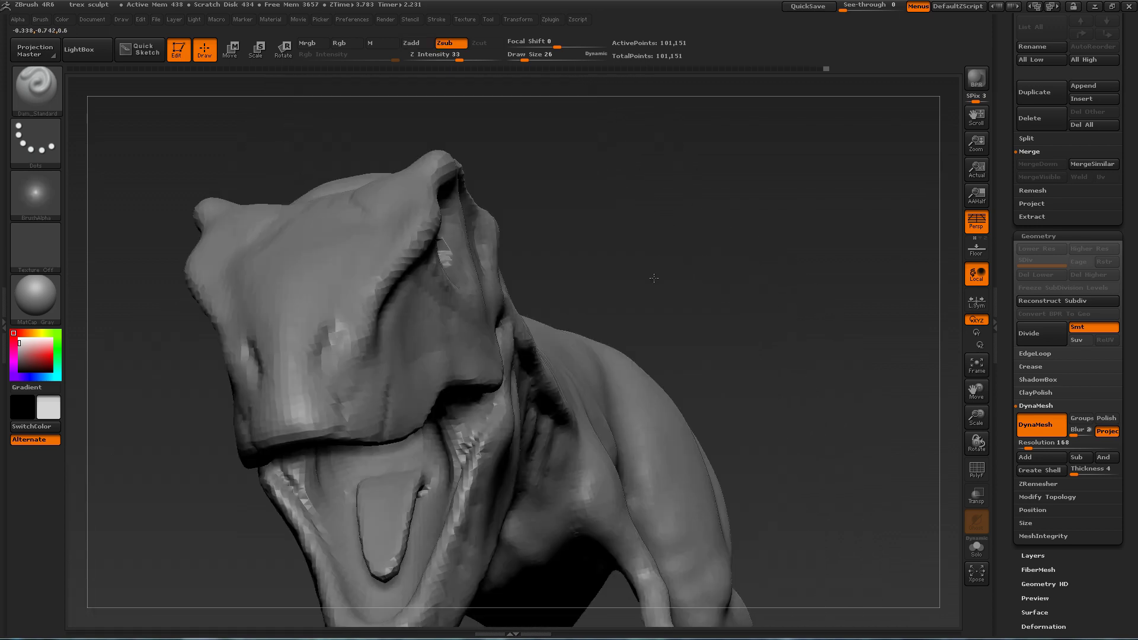
pyautogui.moveTo(662, 260); pyautogui.dragTo(681, 254)
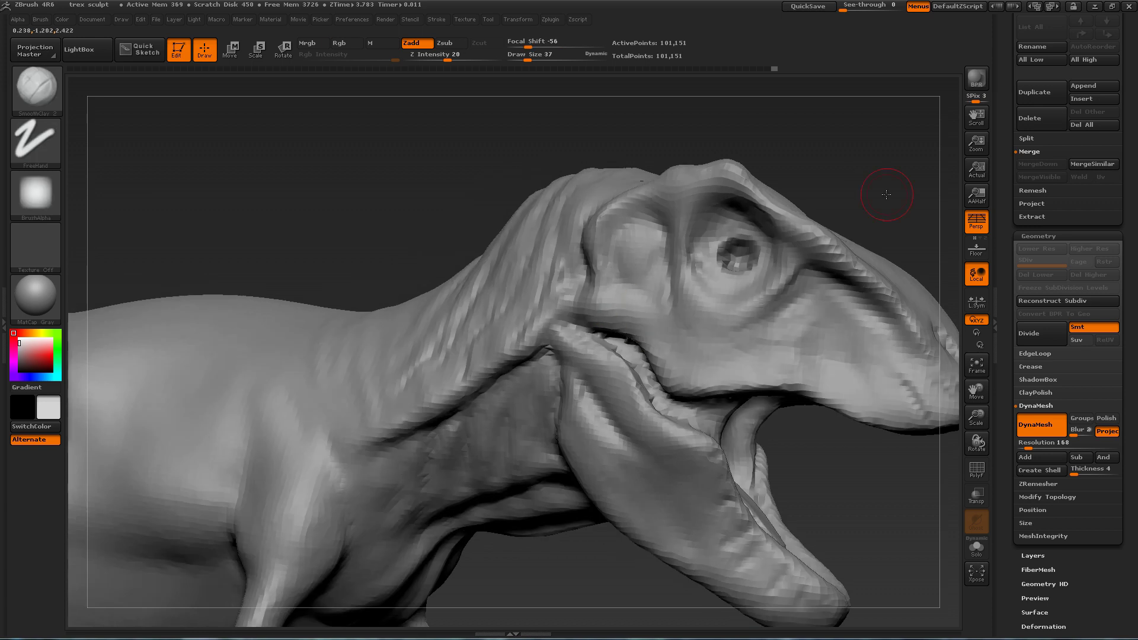
pyautogui.moveTo(886, 194); pyautogui.dragTo(833, 211)
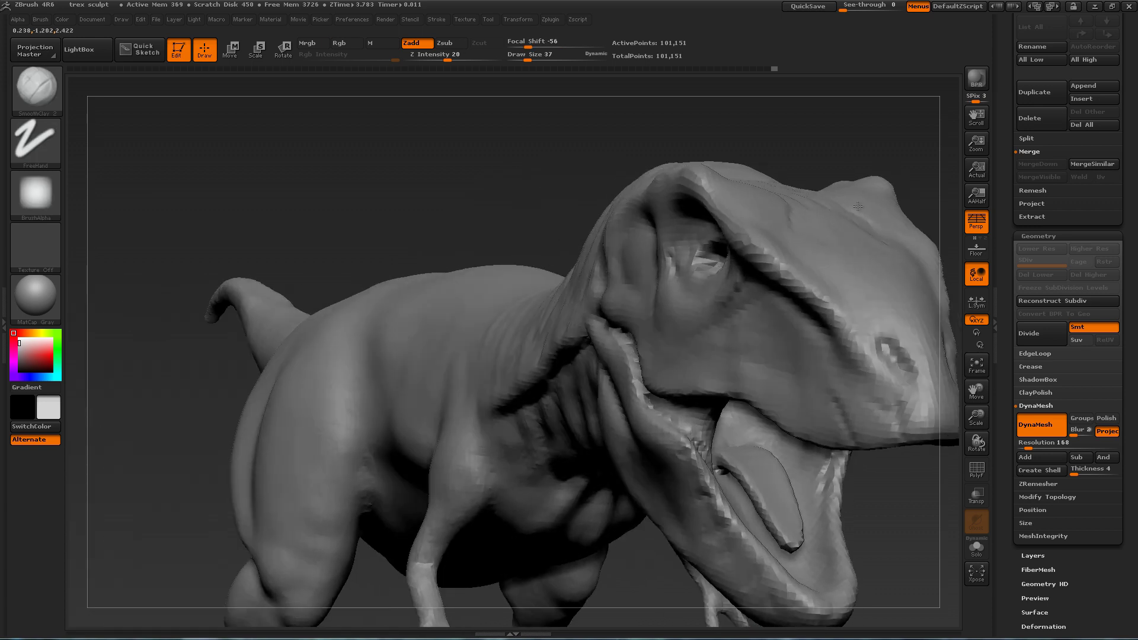
# - Sculpt skin wrinkles around the base of the neck and along the back with the Standard brush
pyautogui.moveTo(587, 184)
pyautogui.mouseDown()
pyautogui.moveTo(563, 198)
pyautogui.moveTo(843, 190)
pyautogui.moveTo(824, 203)
pyautogui.moveTo(732, 163)
pyautogui.mouseUp()
pyautogui.press('b')
pyautogui.press('s')
pyautogui.press('t')
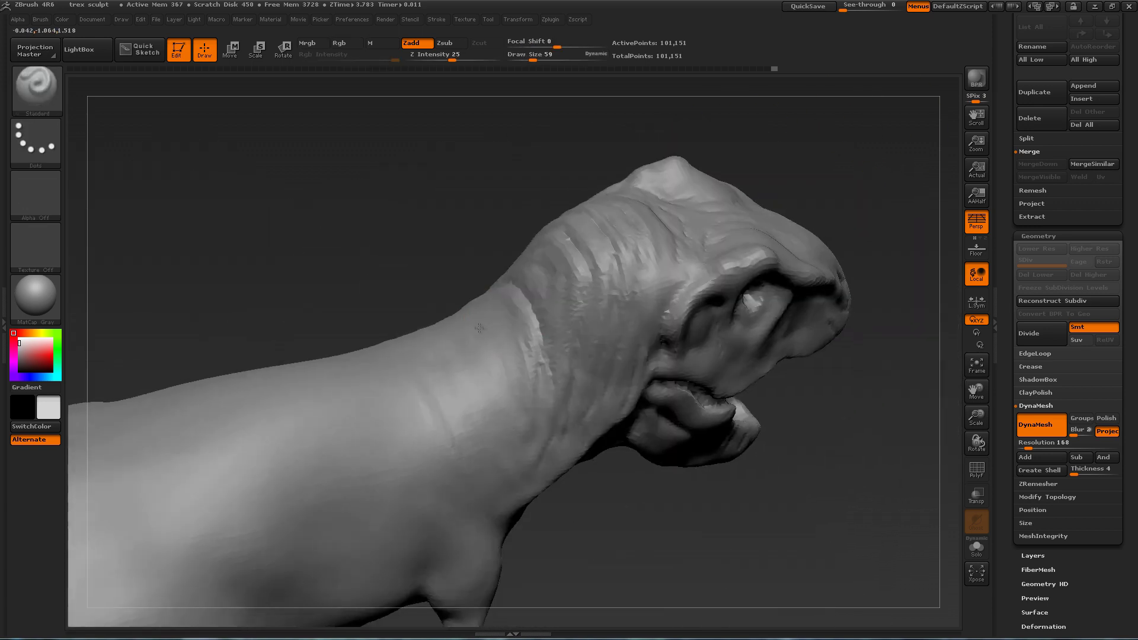
pyautogui.moveTo(442, 379); pyautogui.dragTo(440, 380)
pyautogui.moveTo(436, 255)
pyautogui.mouseDown()
pyautogui.moveTo(368, 236)
pyautogui.moveTo(522, 160)
pyautogui.moveTo(481, 289)
pyautogui.mouseUp()
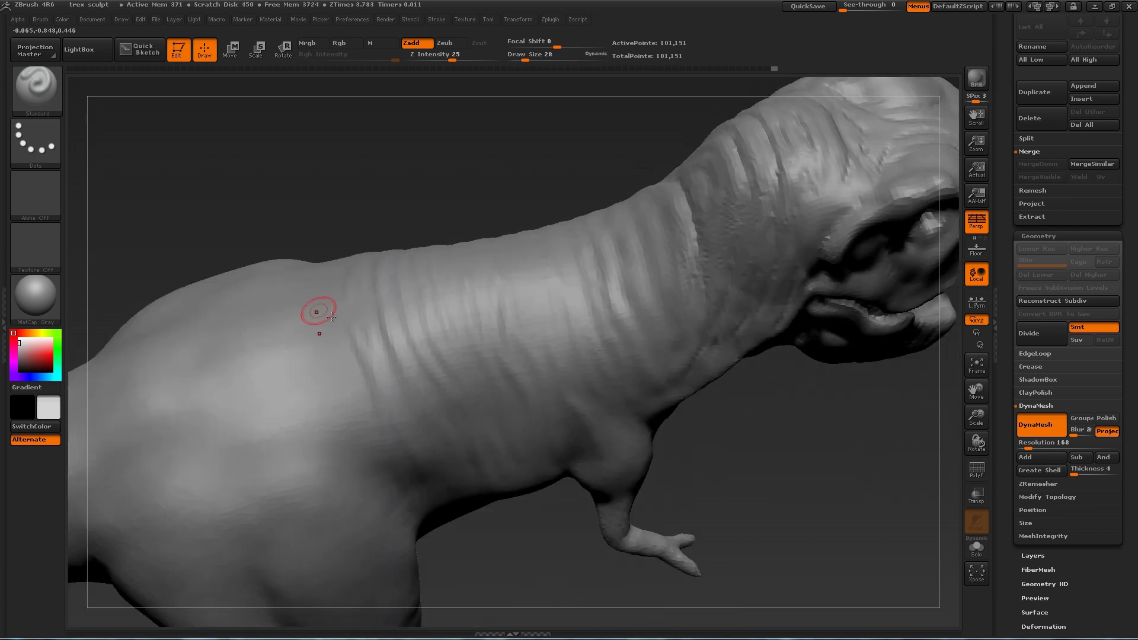
# - Add wrinkles to the hip and rear of the thigh with the Standard brush and soften them with the Smooth brush
pyautogui.keyDown('alt'); pyautogui.moveTo(493, 513); pyautogui.dragTo(788, 451); pyautogui.keyUp('alt')
pyautogui.moveTo(515, 166)
pyautogui.mouseDown()
pyautogui.moveTo(617, 183)
pyautogui.moveTo(815, 389)
pyautogui.moveTo(847, 379)
pyautogui.mouseUp()
pyautogui.moveTo(512, 237); pyautogui.dragTo(548, 163)
pyautogui.moveTo(741, 426)
pyautogui.mouseDown()
pyautogui.moveTo(790, 452)
pyautogui.moveTo(759, 379)
pyautogui.mouseUp()
pyautogui.moveTo(516, 278)
pyautogui.mouseDown()
pyautogui.moveTo(571, 217)
pyautogui.moveTo(580, 184)
pyautogui.mouseUp()
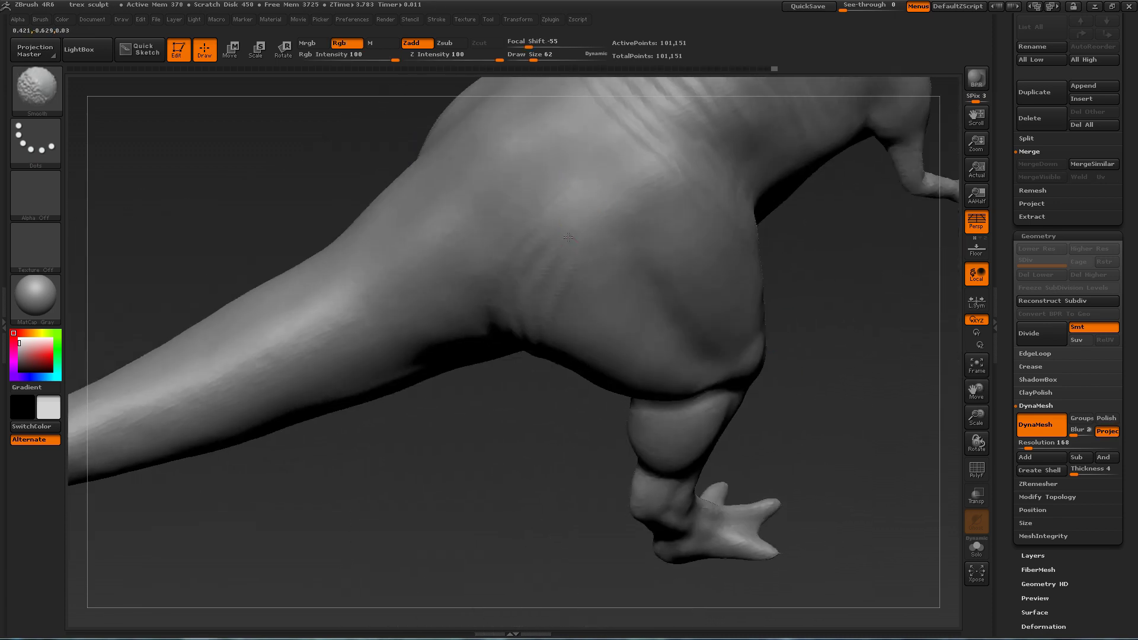
# - Sculpt wrinkles where the thigh meets the flank with a small Standard brush
pyautogui.press('s')
pyautogui.moveTo(824, 355); pyautogui.dragTo(821, 435)
pyautogui.press('s')
pyautogui.moveTo(679, 292); pyautogui.dragTo(685, 292)
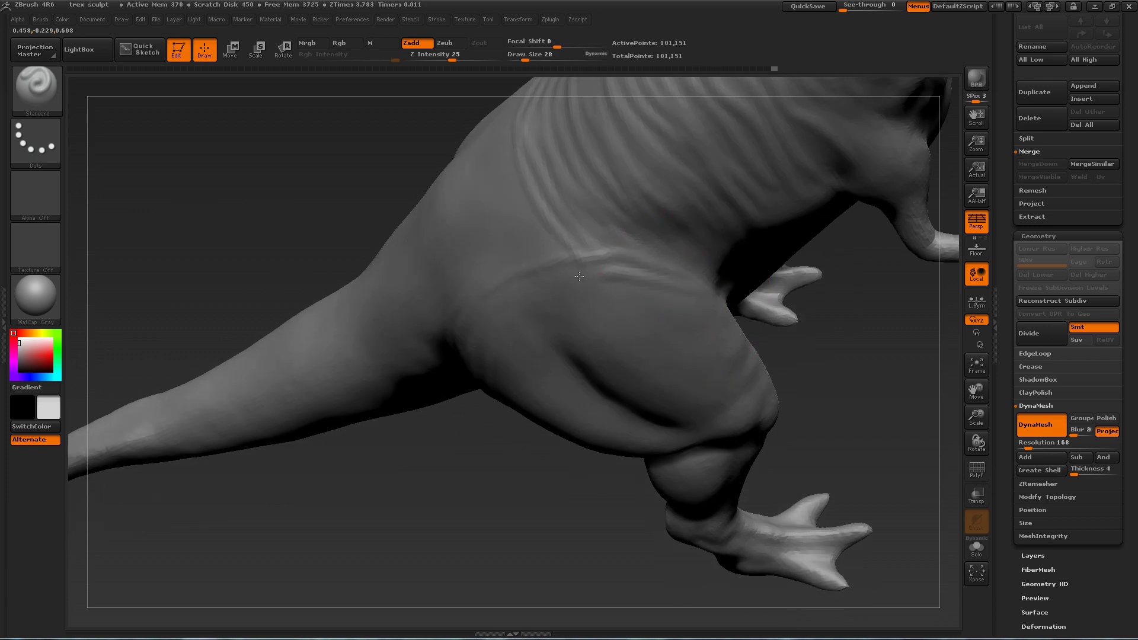
pyautogui.moveTo(482, 319); pyautogui.dragTo(459, 337)
pyautogui.moveTo(830, 379); pyautogui.dragTo(815, 415)
pyautogui.moveTo(413, 370); pyautogui.dragTo(411, 280)
pyautogui.moveTo(800, 474)
pyautogui.mouseDown()
pyautogui.moveTo(812, 435)
pyautogui.moveTo(735, 398)
pyautogui.moveTo(764, 409)
pyautogui.mouseUp()
# - Sculpt skin wrinkles around the base of the tail with the Standard brush
pyautogui.press('s')
pyautogui.moveTo(528, 258); pyautogui.dragTo(518, 259)
pyautogui.moveTo(521, 258)
pyautogui.keyDown('ctrl'); pyautogui.mouseDown(button='right')
pyautogui.moveTo(537, 259)
pyautogui.moveTo(531, 243)
pyautogui.mouseUp(button='right'); pyautogui.keyUp('ctrl')
pyautogui.moveTo(472, 166); pyautogui.dragTo(468, 198)
pyautogui.moveTo(436, 148); pyautogui.dragTo(506, 172)
pyautogui.moveTo(771, 394)
pyautogui.mouseDown()
pyautogui.moveTo(787, 411)
pyautogui.moveTo(828, 414)
pyautogui.moveTo(815, 451)
pyautogui.moveTo(811, 415)
pyautogui.moveTo(785, 435)
pyautogui.mouseUp()
pyautogui.moveTo(371, 325); pyautogui.dragTo(408, 357)
# - Smooth the tail wrinkles and add broader folds over the hip with the Standard brush at draw size 47
pyautogui.moveTo(485, 348); pyautogui.dragTo(481, 338, button='right')
pyautogui.moveTo(435, 252); pyautogui.dragTo(477, 314)
pyautogui.keyDown('shift'); pyautogui.moveTo(468, 237); pyautogui.dragTo(503, 267); pyautogui.keyUp('shift')
pyautogui.moveTo(504, 266); pyautogui.dragTo(527, 231, button='right')
pyautogui.press('s')
pyautogui.moveTo(530, 209); pyautogui.dragTo(535, 209)
pyautogui.moveTo(497, 311); pyautogui.dragTo(602, 271, button='right')
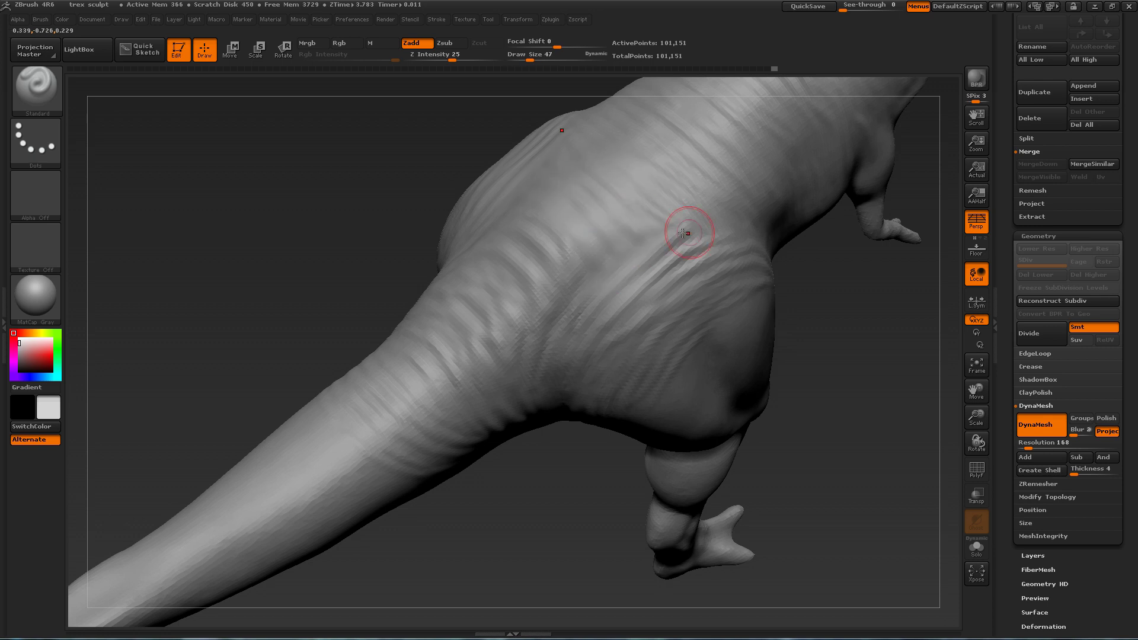
# - Deepen the folds around the thigh and beneath the tail with the Dam Standard brush at draw size 53
pyautogui.moveTo(821, 297)
pyautogui.keyDown('ctrl'); pyautogui.mouseDown(button='right')
pyautogui.moveTo(802, 358)
pyautogui.moveTo(815, 335)
pyautogui.mouseUp(button='right'); pyautogui.keyUp('ctrl')
pyautogui.press('s')
pyautogui.moveTo(592, 141); pyautogui.dragTo(606, 140)
pyautogui.moveTo(829, 350)
pyautogui.mouseDown(button='right')
pyautogui.moveTo(847, 305)
pyautogui.moveTo(776, 338)
pyautogui.moveTo(711, 400)
pyautogui.mouseUp(button='right')
pyautogui.moveTo(711, 399)
pyautogui.keyDown('ctrl'); pyautogui.mouseDown(button='right')
pyautogui.moveTo(670, 470)
pyautogui.moveTo(608, 350)
pyautogui.mouseUp(button='right'); pyautogui.keyUp('ctrl')
pyautogui.press('s')
pyautogui.moveTo(607, 349); pyautogui.dragTo(592, 350)
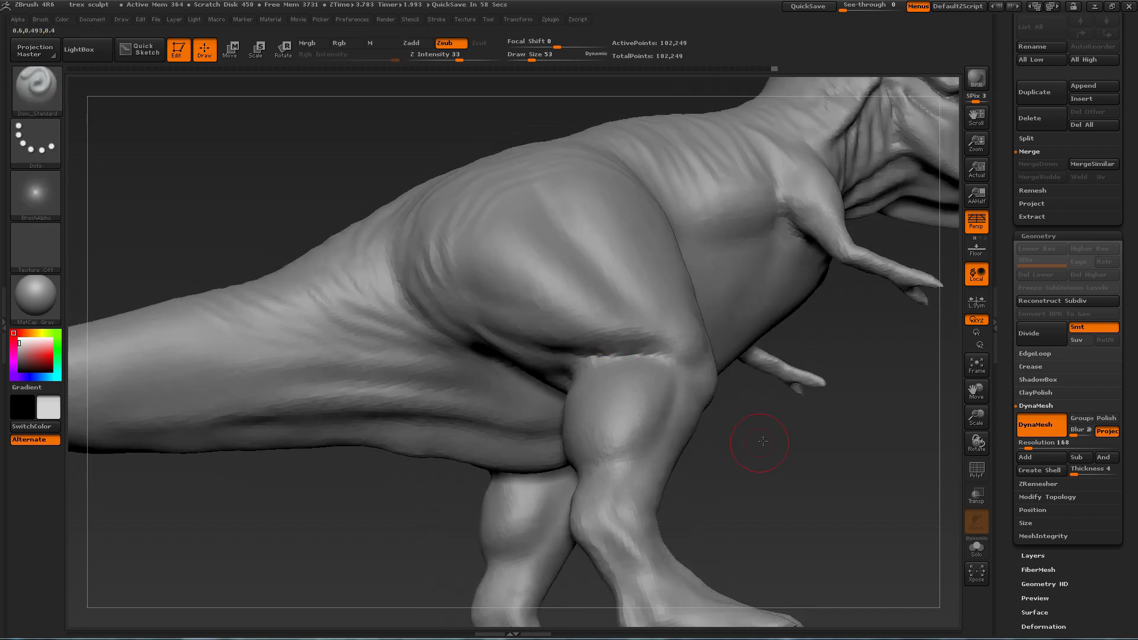
# - Build up the muscle forms of the thigh with the clay brush at draw size 53
pyautogui.moveTo(754, 444)
pyautogui.mouseDown(button='right')
pyautogui.moveTo(546, 330)
pyautogui.moveTo(535, 312)
pyautogui.mouseUp(button='right')
pyautogui.moveTo(491, 343); pyautogui.dragTo(442, 314, button='right')
pyautogui.moveTo(444, 243); pyautogui.dragTo(459, 251, button='right')
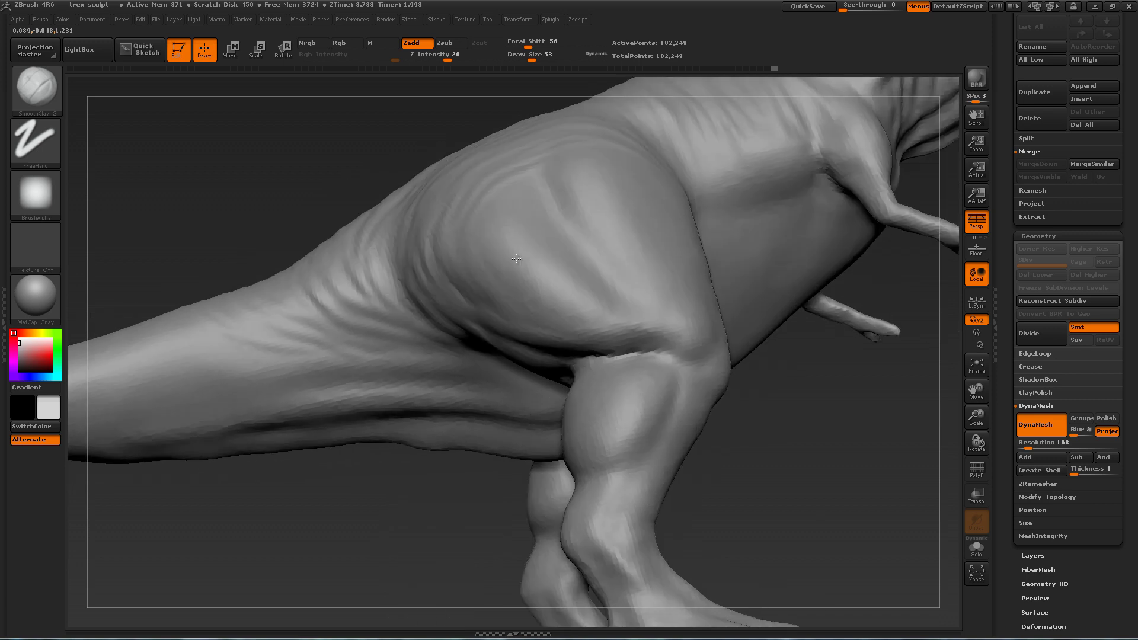
pyautogui.moveTo(502, 283)
pyautogui.mouseDown(button='right')
pyautogui.moveTo(598, 320)
pyautogui.moveTo(646, 349)
pyautogui.moveTo(682, 394)
pyautogui.moveTo(718, 345)
pyautogui.moveTo(524, 315)
pyautogui.mouseUp(button='right')
pyautogui.moveTo(500, 380); pyautogui.dragTo(516, 355, button='right')
pyautogui.moveTo(531, 286); pyautogui.dragTo(464, 309, button='right')
pyautogui.moveTo(455, 381); pyautogui.dragTo(524, 312, button='right')
# - Build up rows of raised scales down the front of the foot above the toes with the clay brush
pyautogui.moveTo(632, 327); pyautogui.dragTo(421, 288, button='right')
pyautogui.moveTo(433, 355)
pyautogui.mouseDown(button='right')
pyautogui.moveTo(635, 330)
pyautogui.moveTo(447, 375)
pyautogui.moveTo(711, 355)
pyautogui.moveTo(782, 368)
pyautogui.mouseUp(button='right')
pyautogui.moveTo(660, 376)
pyautogui.mouseDown(button='right')
pyautogui.moveTo(541, 361)
pyautogui.moveTo(509, 379)
pyautogui.moveTo(721, 411)
pyautogui.moveTo(573, 380)
pyautogui.mouseUp(button='right')
pyautogui.moveTo(691, 350)
pyautogui.mouseDown(button='right')
pyautogui.moveTo(575, 394)
pyautogui.moveTo(557, 377)
pyautogui.moveTo(541, 464)
pyautogui.moveTo(459, 363)
pyautogui.moveTo(649, 340)
pyautogui.moveTo(655, 373)
pyautogui.moveTo(631, 344)
pyautogui.moveTo(605, 355)
pyautogui.mouseUp(button='right')
pyautogui.keyDown('shift'); pyautogui.moveTo(474, 379); pyautogui.dragTo(492, 427); pyautogui.keyUp('shift')
pyautogui.moveTo(646, 367)
pyautogui.mouseDown(button='right')
pyautogui.moveTo(699, 361)
pyautogui.moveTo(634, 367)
pyautogui.mouseUp(button='right')
pyautogui.moveTo(468, 409); pyautogui.dragTo(499, 419)
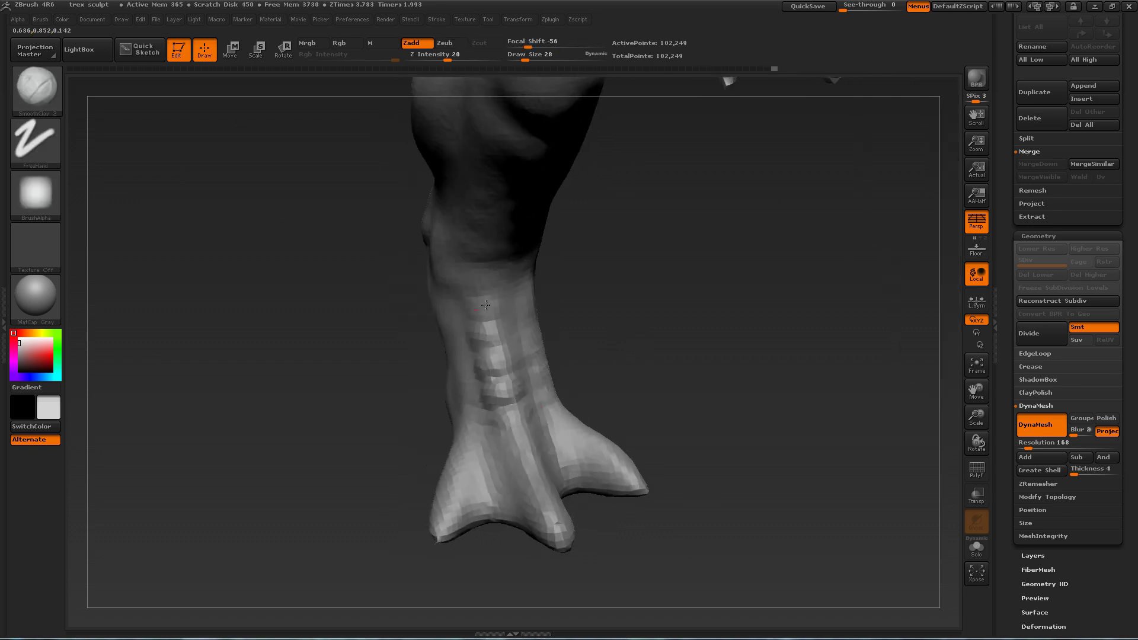
pyautogui.moveTo(581, 331); pyautogui.dragTo(646, 344, button='right')
pyautogui.moveTo(492, 331); pyautogui.dragTo(515, 341)
pyautogui.moveTo(646, 350); pyautogui.dragTo(584, 350, button='right')
pyautogui.moveTo(515, 308); pyautogui.dragTo(538, 274)
# - Sculpt horizontal skin wrinkles around the lower leg above the foot scales
pyautogui.moveTo(584, 279)
pyautogui.keyDown('ctrl'); pyautogui.mouseDown(button='right')
pyautogui.moveTo(592, 224)
pyautogui.moveTo(640, 347)
pyautogui.moveTo(682, 388)
pyautogui.moveTo(628, 367)
pyautogui.mouseUp(button='right'); pyautogui.keyUp('ctrl')
pyautogui.press('b')
pyautogui.press('f')
pyautogui.click(1014, 395)
pyautogui.moveTo(556, 288); pyautogui.dragTo(548, 282)
pyautogui.press('b')
pyautogui.moveTo(628, 368); pyautogui.dragTo(711, 356, button='right')
pyautogui.moveTo(584, 350); pyautogui.dragTo(543, 369)
pyautogui.moveTo(543, 368)
pyautogui.mouseDown(button='right')
pyautogui.moveTo(658, 281)
pyautogui.moveTo(723, 291)
pyautogui.moveTo(645, 297)
pyautogui.moveTo(717, 288)
pyautogui.moveTo(699, 267)
pyautogui.mouseUp(button='right')
# - Fill out and smooth the front of the thigh with the clay brush at draw size 72
pyautogui.press('s')
pyautogui.moveTo(551, 220)
pyautogui.mouseDown(button='right')
pyautogui.moveTo(522, 253)
pyautogui.moveTo(630, 444)
pyautogui.moveTo(620, 272)
pyautogui.moveTo(579, 251)
pyautogui.moveTo(757, 343)
pyautogui.moveTo(736, 470)
pyautogui.moveTo(511, 321)
pyautogui.mouseUp(button='right')
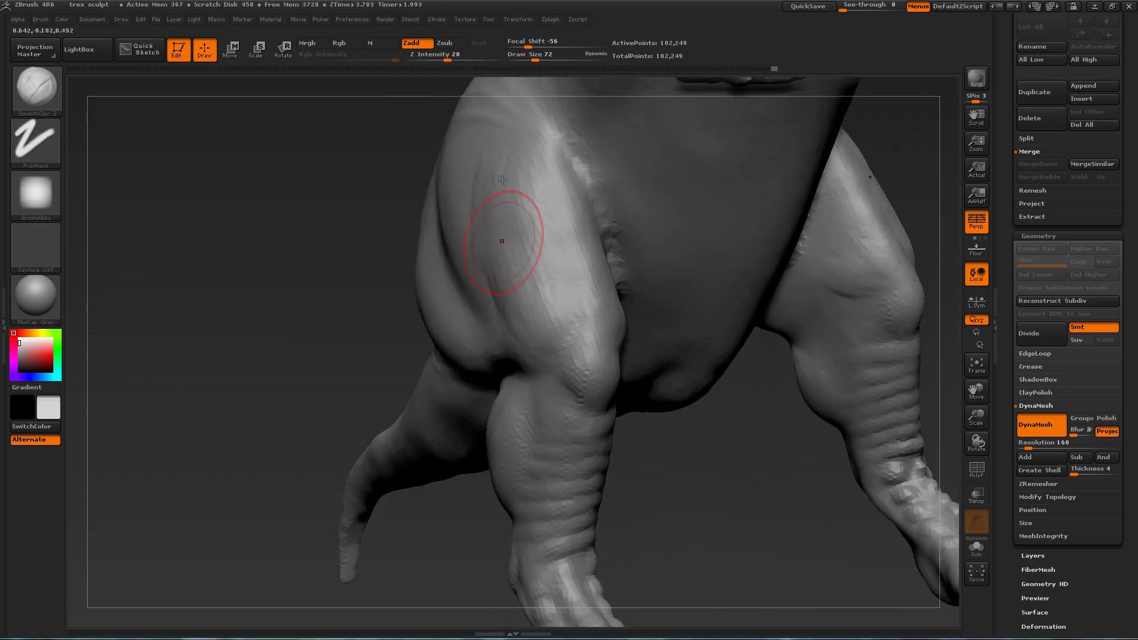
pyautogui.moveTo(519, 191); pyautogui.dragTo(495, 188, button='right')
pyautogui.moveTo(474, 452)
pyautogui.mouseDown(button='right')
pyautogui.moveTo(522, 379)
pyautogui.moveTo(614, 355)
pyautogui.moveTo(498, 389)
pyautogui.mouseUp(button='right')
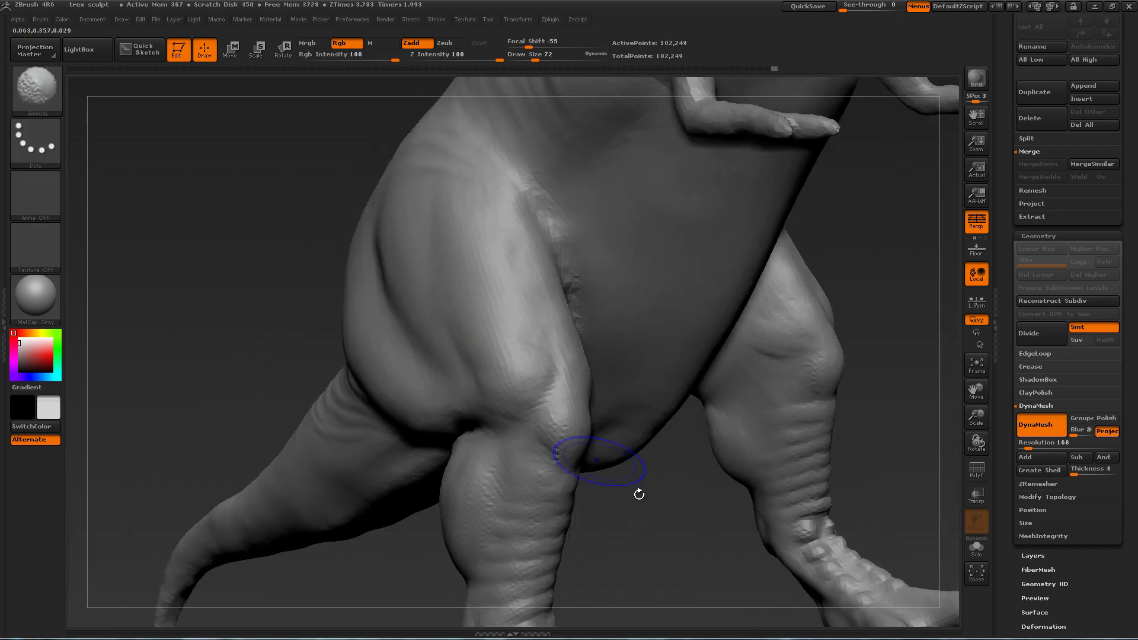
# - Carve the gaps between the foot scales with the Dam Standard brush at draw size 30
pyautogui.moveTo(642, 543); pyautogui.dragTo(653, 357, button='right')
pyautogui.moveTo(724, 465); pyautogui.dragTo(581, 280, button='right')
pyautogui.moveTo(587, 235)
pyautogui.mouseDown(button='right')
pyautogui.moveTo(643, 378)
pyautogui.moveTo(673, 421)
pyautogui.moveTo(691, 408)
pyautogui.moveTo(685, 301)
pyautogui.moveTo(541, 358)
pyautogui.mouseUp(button='right')
pyautogui.press('b')
pyautogui.press('s')
pyautogui.press('t')
pyautogui.press('s')
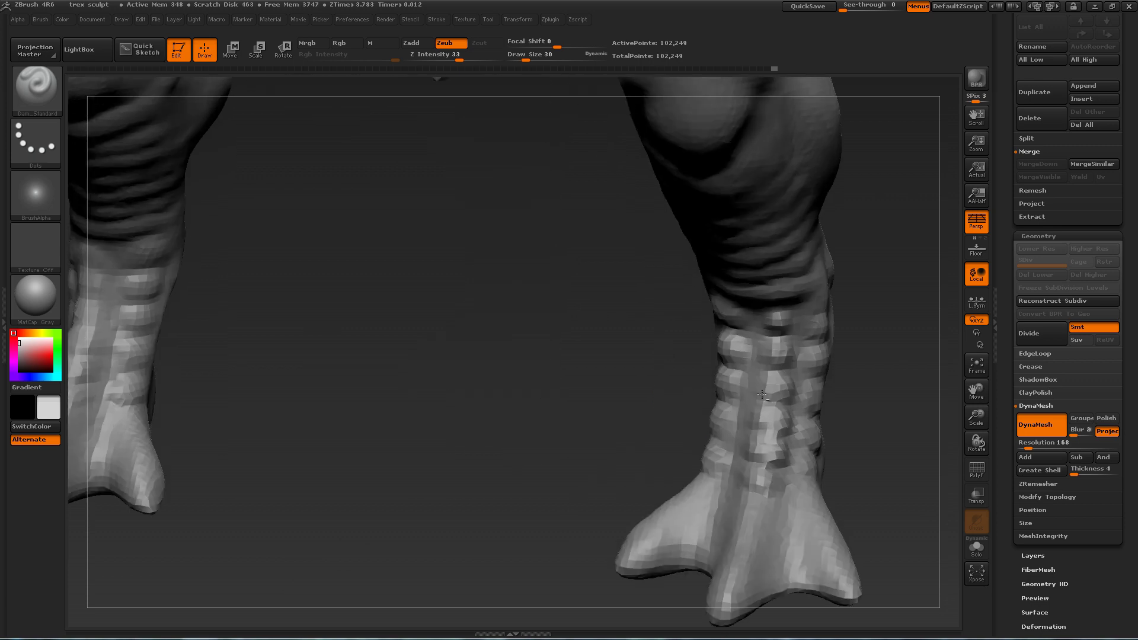
# - Isolate the feet and form hollow claw sockets in the toe tips with the clay and Move Topological brushes
pyautogui.press('ctrl')
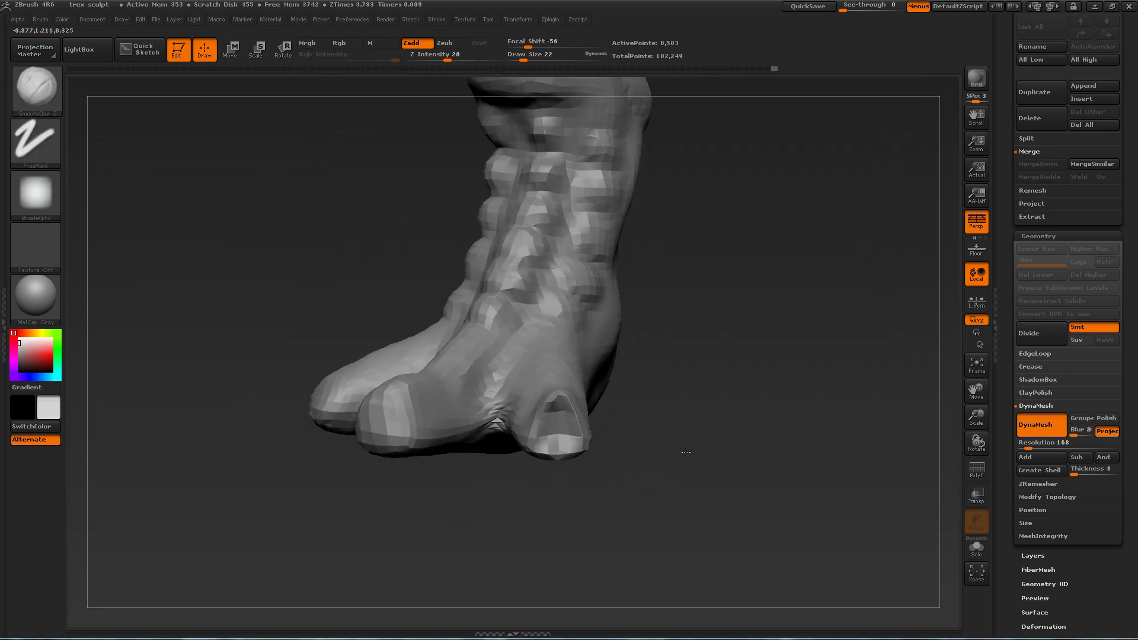
pyautogui.press('s')
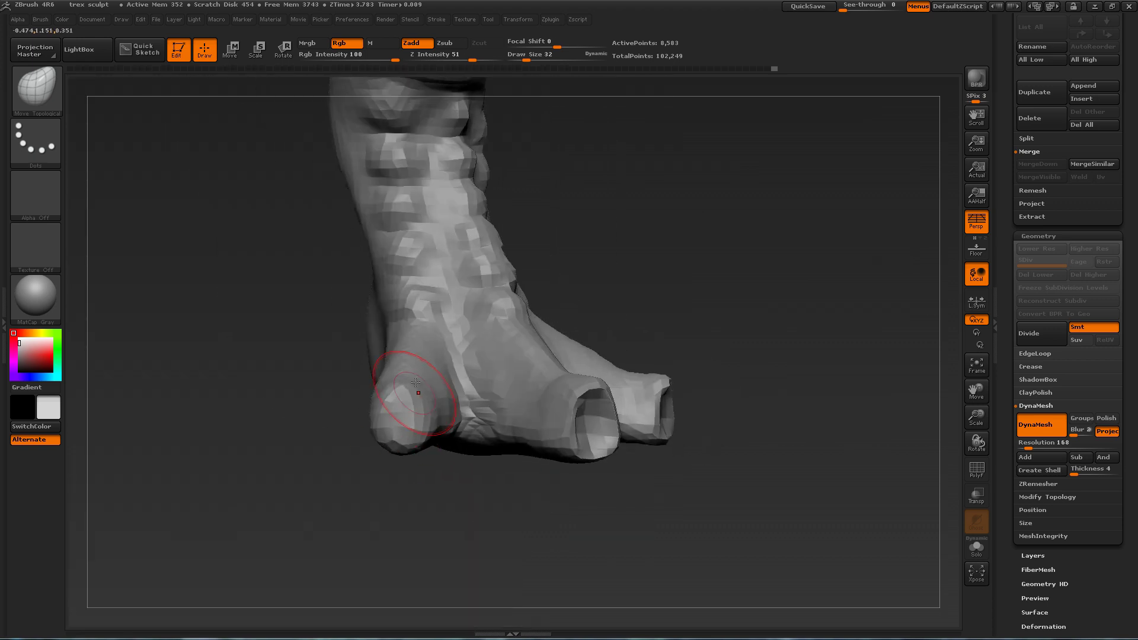
pyautogui.moveTo(485, 492); pyautogui.dragTo(512, 501)
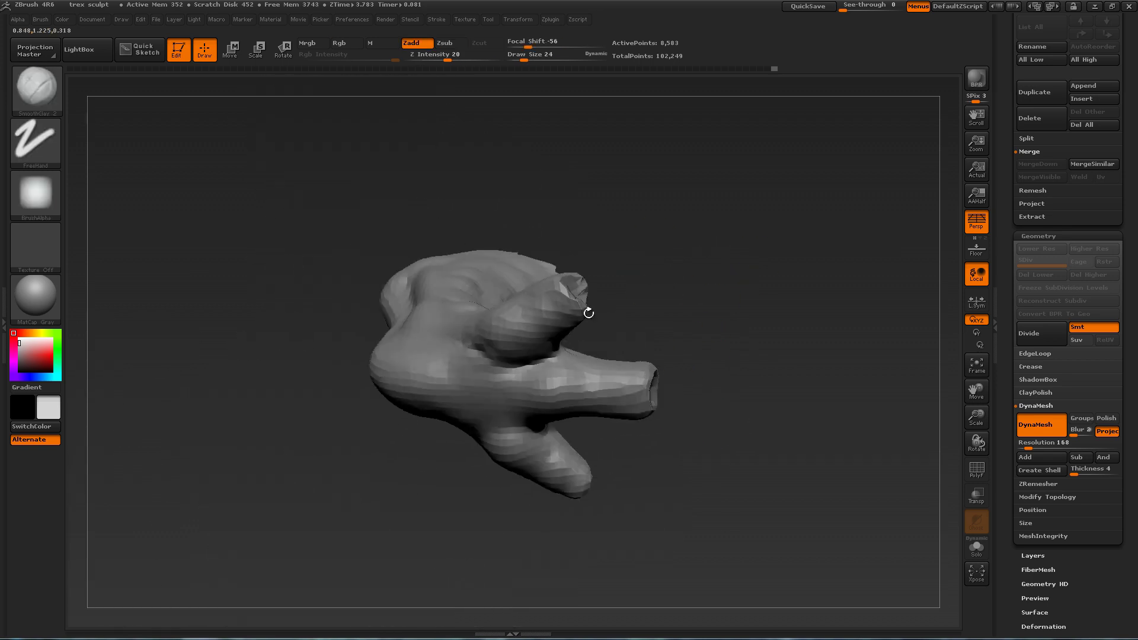
# - Build up the sole and toe pads with the clay brush at draw size 24
pyautogui.moveTo(530, 352)
pyautogui.mouseDown(button='right')
pyautogui.moveTo(501, 354)
pyautogui.moveTo(521, 323)
pyautogui.mouseUp(button='right')
pyautogui.moveTo(517, 334)
pyautogui.mouseDown()
pyautogui.moveTo(734, 221)
pyautogui.moveTo(687, 255)
pyautogui.moveTo(628, 358)
pyautogui.moveTo(833, 273)
pyautogui.moveTo(493, 288)
pyautogui.moveTo(533, 215)
pyautogui.moveTo(485, 278)
pyautogui.moveTo(556, 474)
pyautogui.moveTo(538, 320)
pyautogui.moveTo(734, 211)
pyautogui.moveTo(726, 436)
pyautogui.moveTo(734, 406)
pyautogui.moveTo(652, 326)
pyautogui.moveTo(611, 290)
pyautogui.moveTo(583, 304)
pyautogui.mouseUp()
pyautogui.moveTo(759, 254); pyautogui.dragTo(762, 290)
pyautogui.moveTo(614, 272); pyautogui.dragTo(595, 296)
pyautogui.moveTo(747, 266)
pyautogui.mouseDown()
pyautogui.moveTo(841, 273)
pyautogui.moveTo(753, 266)
pyautogui.mouseUp()
pyautogui.moveTo(616, 255); pyautogui.dragTo(608, 287)
pyautogui.moveTo(776, 243)
pyautogui.mouseDown()
pyautogui.moveTo(760, 265)
pyautogui.moveTo(541, 300)
pyautogui.mouseUp()
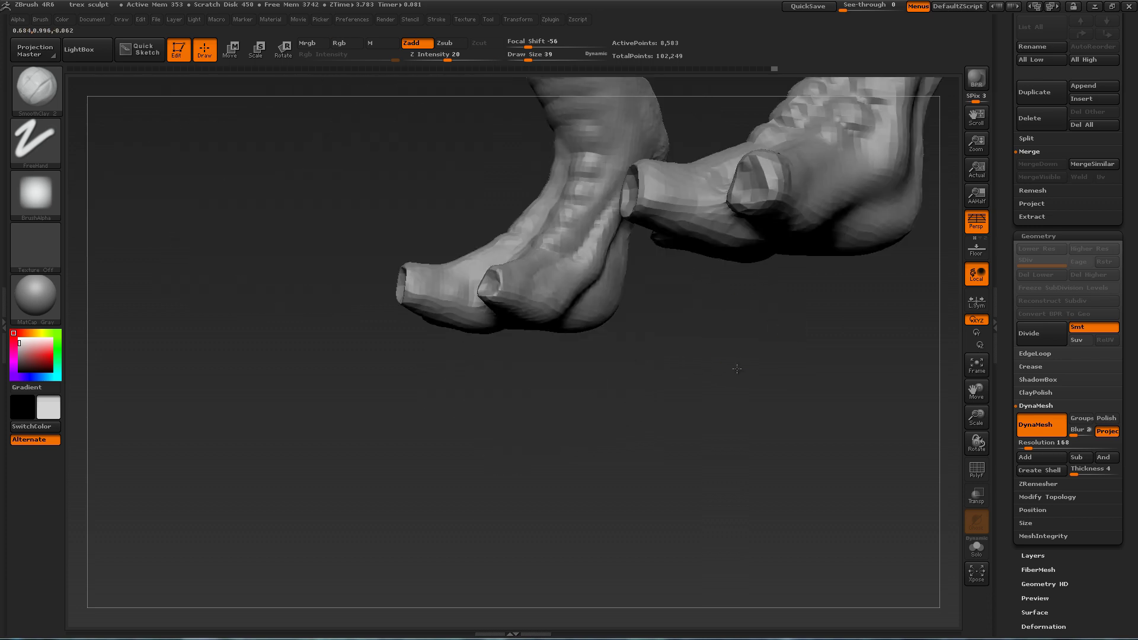
# - Shape the sides of the feet, the heels and the ankles with the clay brush at draw size 24
pyautogui.moveTo(741, 267)
pyautogui.mouseDown()
pyautogui.moveTo(805, 294)
pyautogui.moveTo(770, 308)
pyautogui.mouseUp()
pyautogui.moveTo(711, 279)
pyautogui.mouseDown()
pyautogui.moveTo(699, 293)
pyautogui.moveTo(724, 309)
pyautogui.moveTo(737, 274)
pyautogui.moveTo(737, 290)
pyautogui.mouseUp()
pyautogui.keyDown('shift'); pyautogui.moveTo(527, 279); pyautogui.dragTo(526, 287); pyautogui.keyUp('shift')
pyautogui.moveTo(544, 261)
pyautogui.keyDown('alt'); pyautogui.mouseDown(button='right')
pyautogui.moveTo(571, 286)
pyautogui.moveTo(592, 279)
pyautogui.mouseUp(button='right'); pyautogui.keyUp('alt')
pyautogui.moveTo(584, 288); pyautogui.dragTo(579, 323)
pyautogui.moveTo(687, 279)
pyautogui.mouseDown()
pyautogui.moveTo(678, 297)
pyautogui.moveTo(682, 281)
pyautogui.moveTo(721, 295)
pyautogui.moveTo(733, 283)
pyautogui.mouseUp()
pyautogui.moveTo(569, 290); pyautogui.dragTo(563, 314)
pyautogui.moveTo(714, 270); pyautogui.dragTo(673, 288)
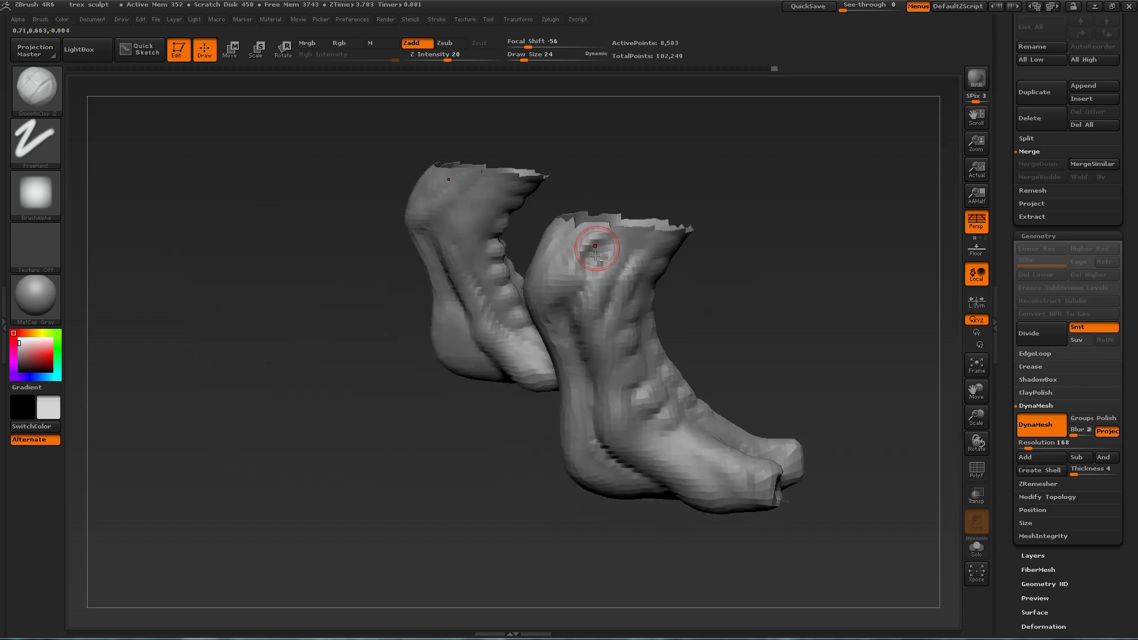
pyautogui.moveTo(574, 247); pyautogui.dragTo(542, 279)
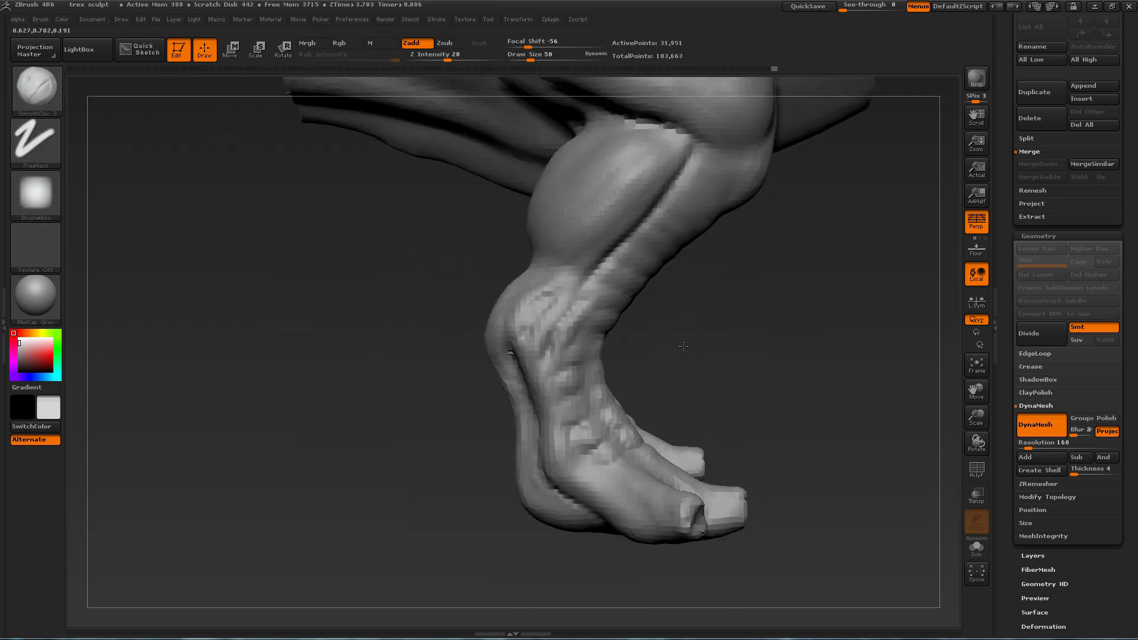
# - Refine the ankle joint and the tendons running up the lower leg with the clay brush
pyautogui.moveTo(553, 322); pyautogui.dragTo(552, 323)
pyautogui.moveTo(637, 233); pyautogui.dragTo(680, 180)
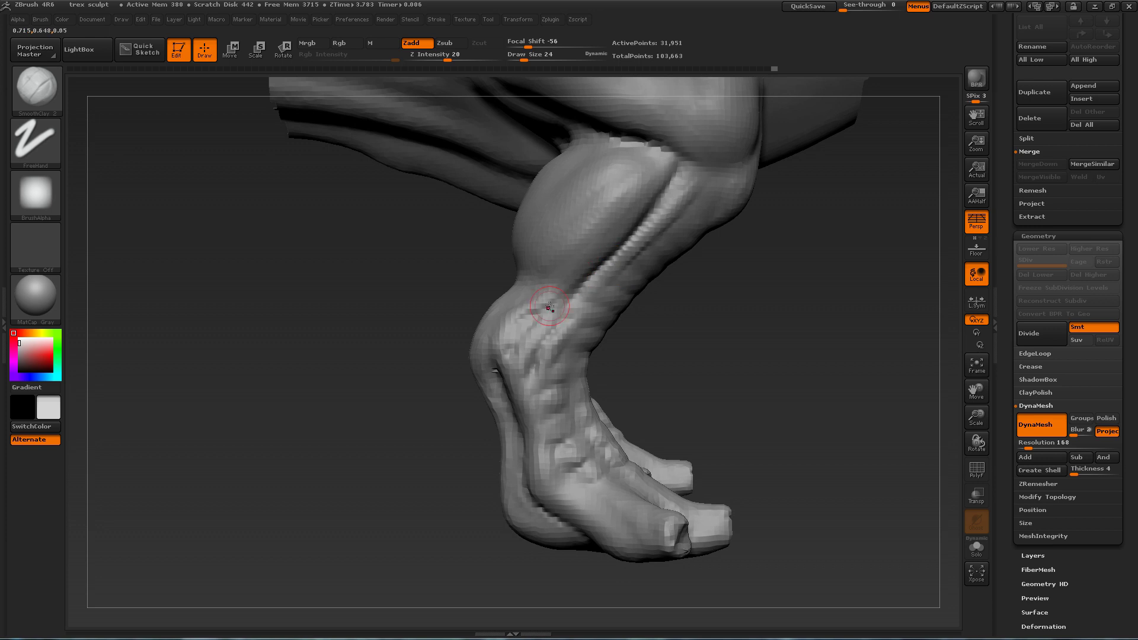
pyautogui.moveTo(669, 333); pyautogui.dragTo(562, 309)
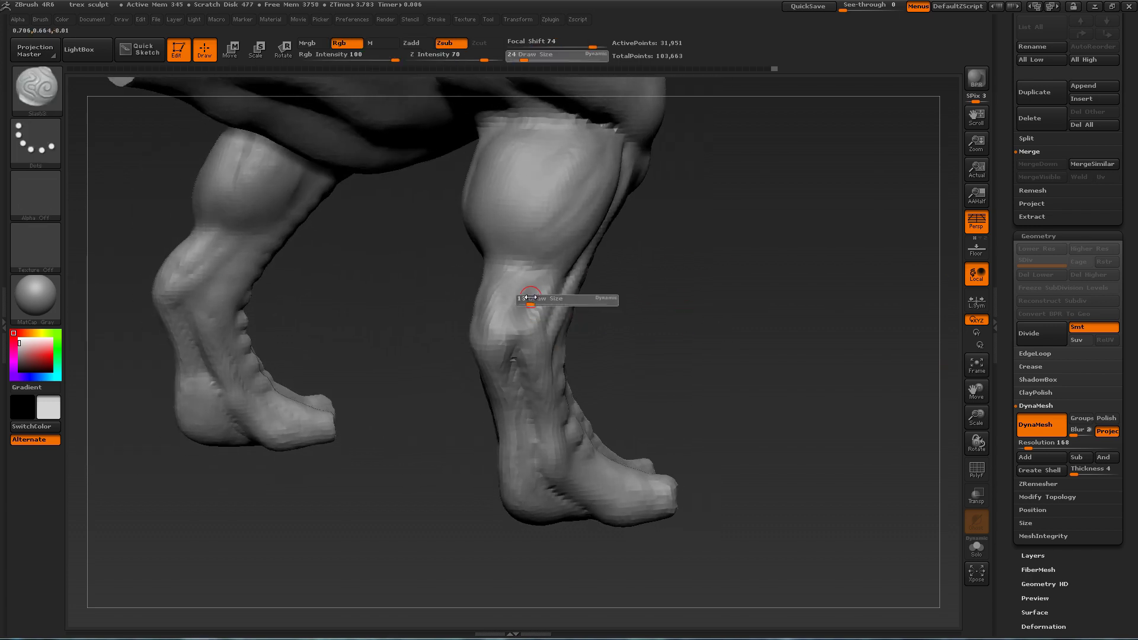
pyautogui.moveTo(580, 299); pyautogui.dragTo(516, 320)
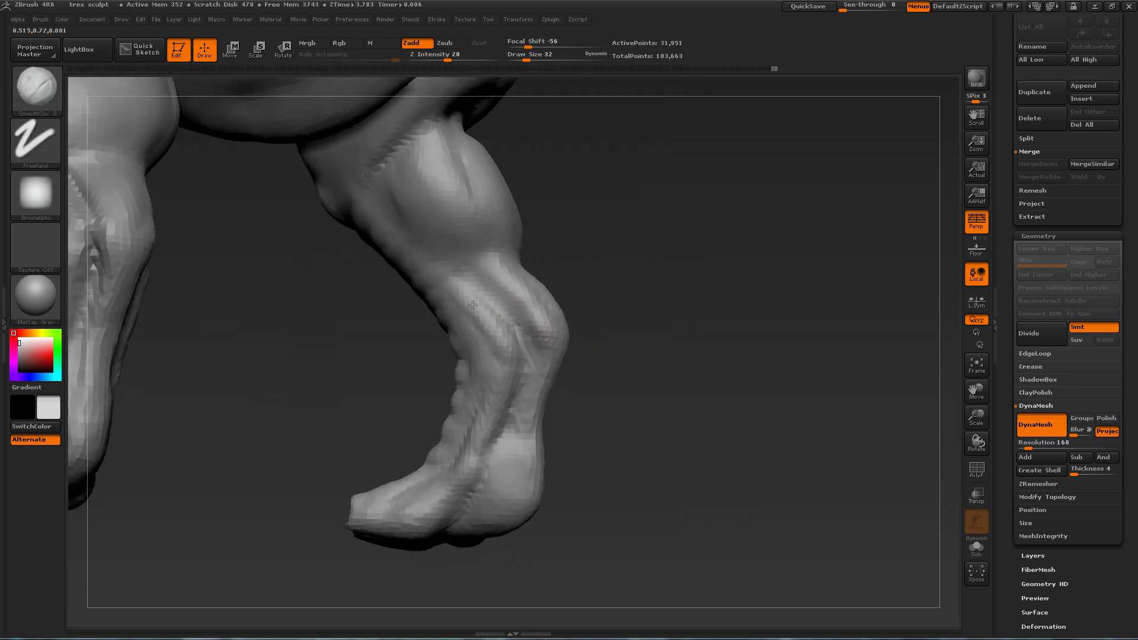
# - Refine the lower leg and ankle tendons with strokes, and cut creases between them with the Dam_Standard brush
pyautogui.moveTo(755, 325); pyautogui.dragTo(610, 323)
pyautogui.moveTo(734, 308); pyautogui.dragTo(842, 314)
pyautogui.moveTo(771, 320)
pyautogui.mouseDown()
pyautogui.moveTo(676, 323)
pyautogui.moveTo(747, 326)
pyautogui.moveTo(658, 335)
pyautogui.mouseUp()
pyautogui.moveTo(690, 379); pyautogui.dragTo(777, 341)
pyautogui.moveTo(445, 288)
pyautogui.mouseDown()
pyautogui.moveTo(459, 269)
pyautogui.moveTo(439, 307)
pyautogui.moveTo(619, 338)
pyautogui.moveTo(630, 353)
pyautogui.moveTo(617, 315)
pyautogui.moveTo(655, 302)
pyautogui.mouseUp()
pyautogui.press('s')
pyautogui.press('s')
pyautogui.click(524, 292)
pyautogui.moveTo(550, 304)
pyautogui.mouseDown()
pyautogui.moveTo(681, 305)
pyautogui.moveTo(443, 397)
pyautogui.mouseUp()
pyautogui.moveTo(633, 339); pyautogui.dragTo(532, 295)
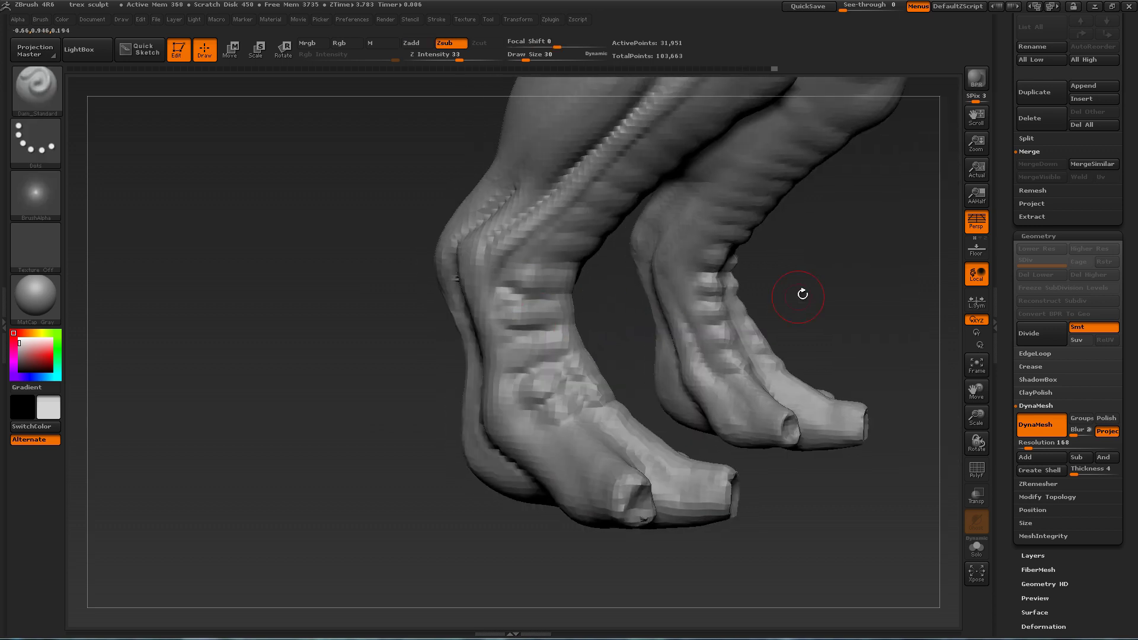
# - Sculpt and smooth the skin folds over the instep and the tops of the toes, undoing one unwanted stroke
pyautogui.moveTo(888, 285)
pyautogui.mouseDown()
pyautogui.moveTo(755, 340)
pyautogui.moveTo(759, 297)
pyautogui.moveTo(871, 290)
pyautogui.mouseUp()
pyautogui.press('1')
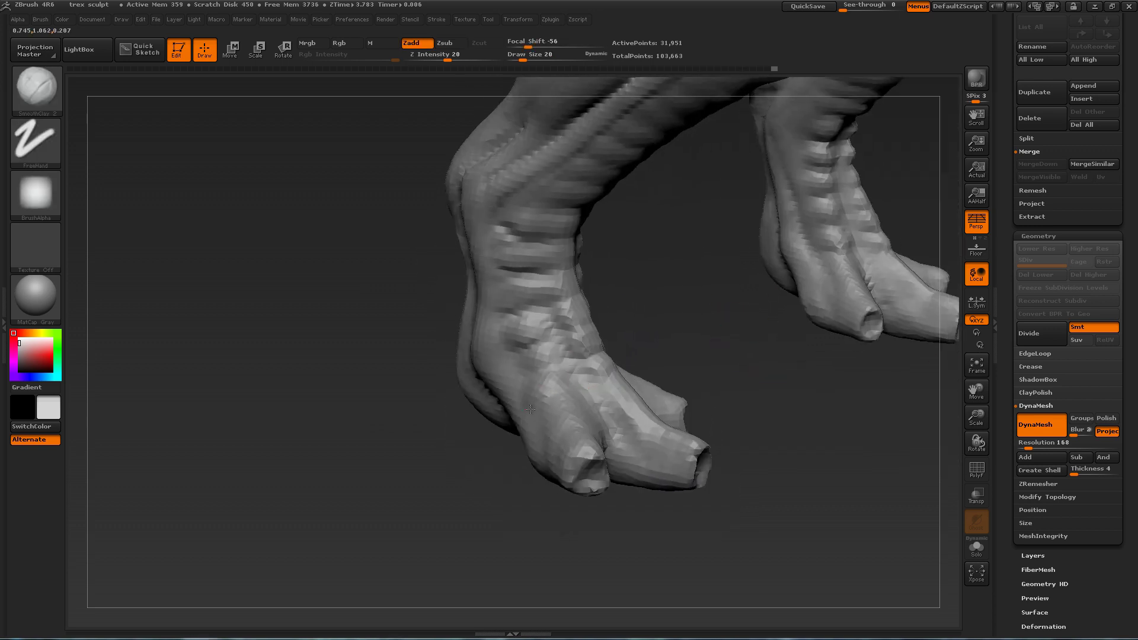
pyautogui.moveTo(730, 363)
pyautogui.mouseDown()
pyautogui.moveTo(724, 332)
pyautogui.moveTo(658, 325)
pyautogui.mouseUp()
pyautogui.press('2')
pyautogui.moveTo(521, 377); pyautogui.dragTo(761, 353)
pyautogui.moveTo(784, 440)
pyautogui.mouseDown()
pyautogui.moveTo(749, 446)
pyautogui.moveTo(699, 296)
pyautogui.mouseUp()
pyautogui.moveTo(566, 468)
pyautogui.mouseDown()
pyautogui.moveTo(591, 454)
pyautogui.moveTo(619, 386)
pyautogui.moveTo(699, 332)
pyautogui.moveTo(766, 257)
pyautogui.moveTo(711, 332)
pyautogui.mouseUp()
pyautogui.hotkey('ctrl', 'z')
pyautogui.moveTo(589, 359); pyautogui.dragTo(576, 355)
pyautogui.moveTo(687, 367)
pyautogui.mouseDown()
pyautogui.moveTo(718, 397)
pyautogui.moveTo(584, 381)
pyautogui.moveTo(583, 364)
pyautogui.moveTo(681, 385)
pyautogui.moveTo(650, 386)
pyautogui.moveTo(658, 374)
pyautogui.moveTo(685, 492)
pyautogui.moveTo(735, 479)
pyautogui.mouseUp()
# - Thicken the toes with the Inflate brush and adjust their shape with the Move Topological brush
pyautogui.press('b')
pyautogui.press('i')
pyautogui.press('n')
pyautogui.moveTo(409, 415); pyautogui.dragTo(463, 409)
pyautogui.press('b')
pyautogui.press('m')
pyautogui.press('t')
pyautogui.moveTo(551, 468)
pyautogui.mouseDown()
pyautogui.moveTo(502, 465)
pyautogui.moveTo(486, 411)
pyautogui.moveTo(478, 444)
pyautogui.moveTo(361, 436)
pyautogui.mouseUp()
# - Mask the foot with a lasso so that only one side toe stays free, and adjust that toe
pyautogui.press('b')
pyautogui.press('s')
pyautogui.press('c')
pyautogui.moveTo(719, 397); pyautogui.dragTo(632, 284)
pyautogui.moveTo(749, 327)
pyautogui.mouseDown()
pyautogui.moveTo(752, 414)
pyautogui.moveTo(399, 385)
pyautogui.mouseUp()
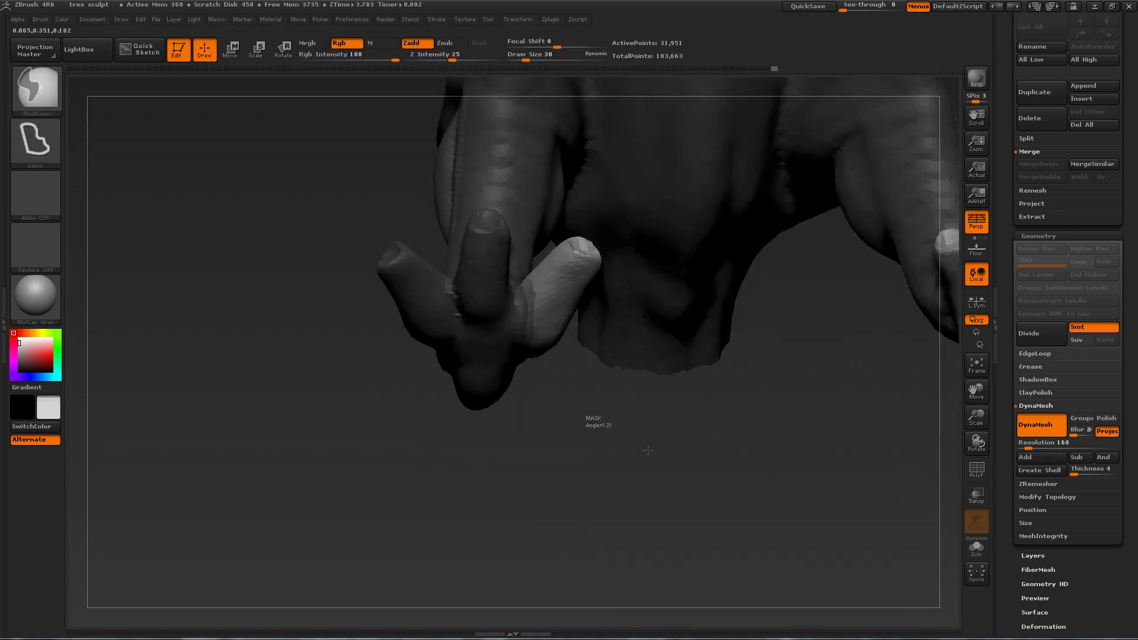
pyautogui.moveTo(590, 418)
pyautogui.mouseDown()
pyautogui.moveTo(635, 398)
pyautogui.moveTo(628, 306)
pyautogui.mouseUp()
pyautogui.moveTo(532, 321)
pyautogui.mouseDown()
pyautogui.moveTo(526, 344)
pyautogui.moveTo(578, 323)
pyautogui.mouseUp()
pyautogui.moveTo(400, 327); pyautogui.dragTo(486, 337)
# - Reshape the three toes and their claw sockets with the Move Topological brush at draw size 53 and smooth them
pyautogui.press('s')
pyautogui.moveTo(557, 355); pyautogui.dragTo(643, 332)
pyautogui.press('s')
pyautogui.moveTo(432, 389); pyautogui.dragTo(429, 390)
pyautogui.moveTo(592, 435); pyautogui.dragTo(478, 447)
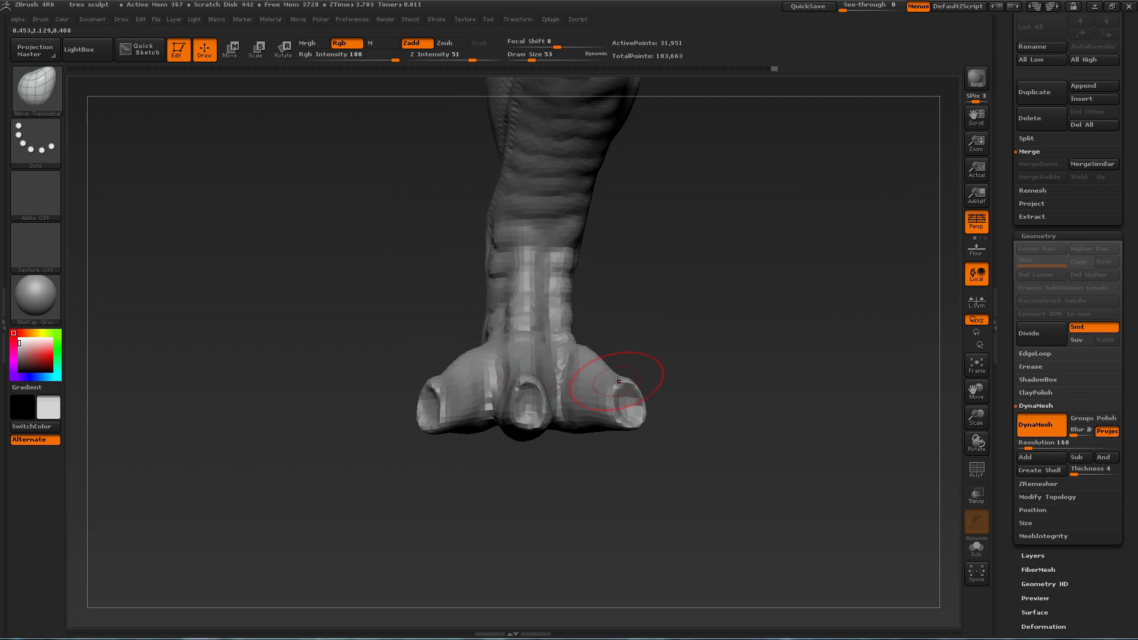
pyautogui.moveTo(624, 377); pyautogui.dragTo(633, 279)
pyautogui.moveTo(551, 417); pyautogui.dragTo(698, 386)
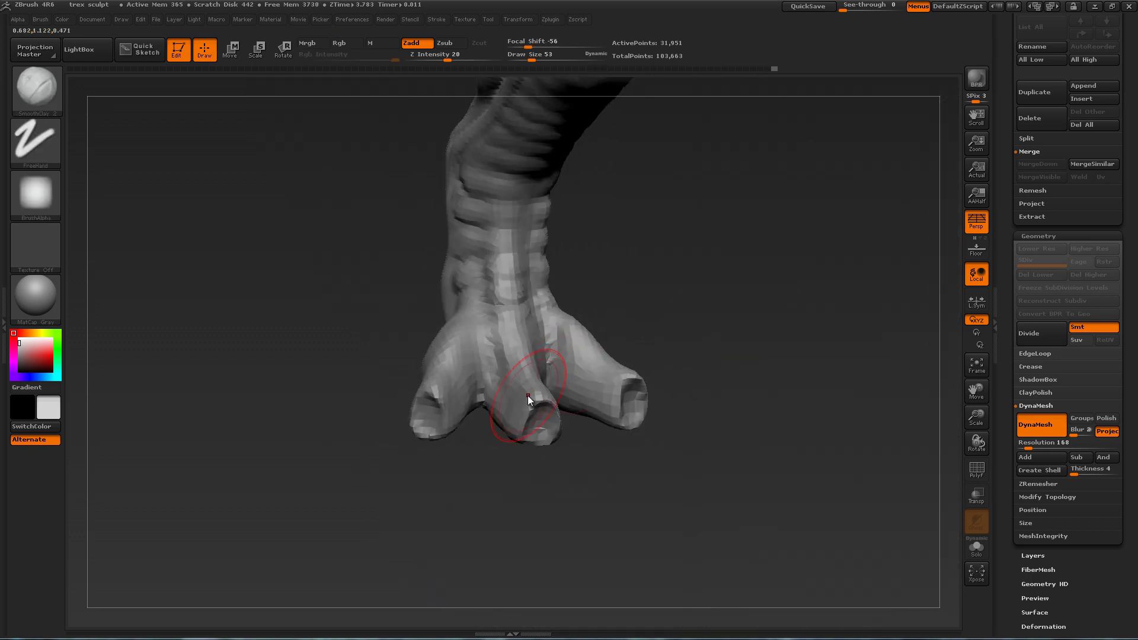
pyautogui.moveTo(526, 396); pyautogui.dragTo(522, 395)
pyautogui.moveTo(478, 366); pyautogui.dragTo(504, 371, button='right')
pyautogui.moveTo(576, 486); pyautogui.dragTo(526, 343)
pyautogui.press('f')
# - Restore the hidden geometry and isolate the hips, tail base and hind legs
pyautogui.moveTo(703, 419); pyautogui.dragTo(671, 348)
pyautogui.keyDown('ctrl'); pyautogui.keyDown('shift'); pyautogui.click(696, 351); pyautogui.keyUp('shift'); pyautogui.keyUp('ctrl')
pyautogui.keyDown('ctrl'); pyautogui.keyDown('shift'); pyautogui.moveTo(420, 514); pyautogui.dragTo(626, 217); pyautogui.keyUp('shift'); pyautogui.keyUp('ctrl')
pyautogui.moveTo(692, 421)
pyautogui.keyDown('alt'); pyautogui.mouseDown()
pyautogui.moveTo(701, 456)
pyautogui.moveTo(693, 415)
pyautogui.mouseUp(); pyautogui.keyUp('alt')
pyautogui.keyDown('ctrl'); pyautogui.keyDown('shift'); pyautogui.click(701, 457); pyautogui.keyUp('shift'); pyautogui.keyUp('ctrl')
pyautogui.keyDown('ctrl'); pyautogui.keyDown('shift'); pyautogui.moveTo(389, 226); pyautogui.dragTo(627, 579); pyautogui.keyUp('shift'); pyautogui.keyUp('ctrl')
pyautogui.moveTo(670, 483)
pyautogui.mouseDown()
pyautogui.moveTo(633, 488)
pyautogui.moveTo(666, 477)
pyautogui.mouseUp()
pyautogui.moveTo(667, 477)
pyautogui.keyDown('alt'); pyautogui.mouseDown()
pyautogui.moveTo(683, 381)
pyautogui.moveTo(658, 452)
pyautogui.mouseUp(); pyautogui.keyUp('alt')
# - Sculpt muscle forms and skin wrinkles over the thighs and knees with the Standard brush
pyautogui.press('s')
pyautogui.moveTo(465, 272); pyautogui.dragTo(475, 272)
pyautogui.moveTo(699, 329)
pyautogui.mouseDown()
pyautogui.moveTo(738, 339)
pyautogui.moveTo(769, 378)
pyautogui.moveTo(726, 432)
pyautogui.mouseUp()
pyautogui.press('b')
pyautogui.press('s')
pyautogui.press('t')
pyautogui.press('s')
pyautogui.moveTo(605, 252); pyautogui.dragTo(593, 252)
pyautogui.moveTo(748, 377)
pyautogui.mouseDown()
pyautogui.moveTo(716, 389)
pyautogui.moveTo(751, 374)
pyautogui.mouseUp()
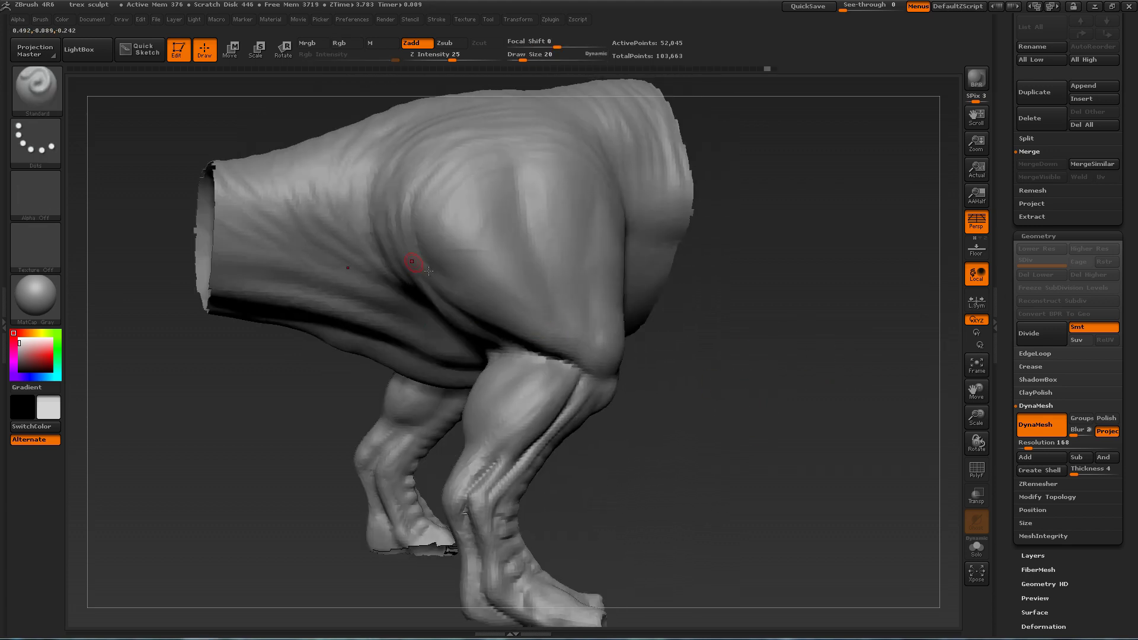
pyautogui.moveTo(559, 272); pyautogui.dragTo(485, 403)
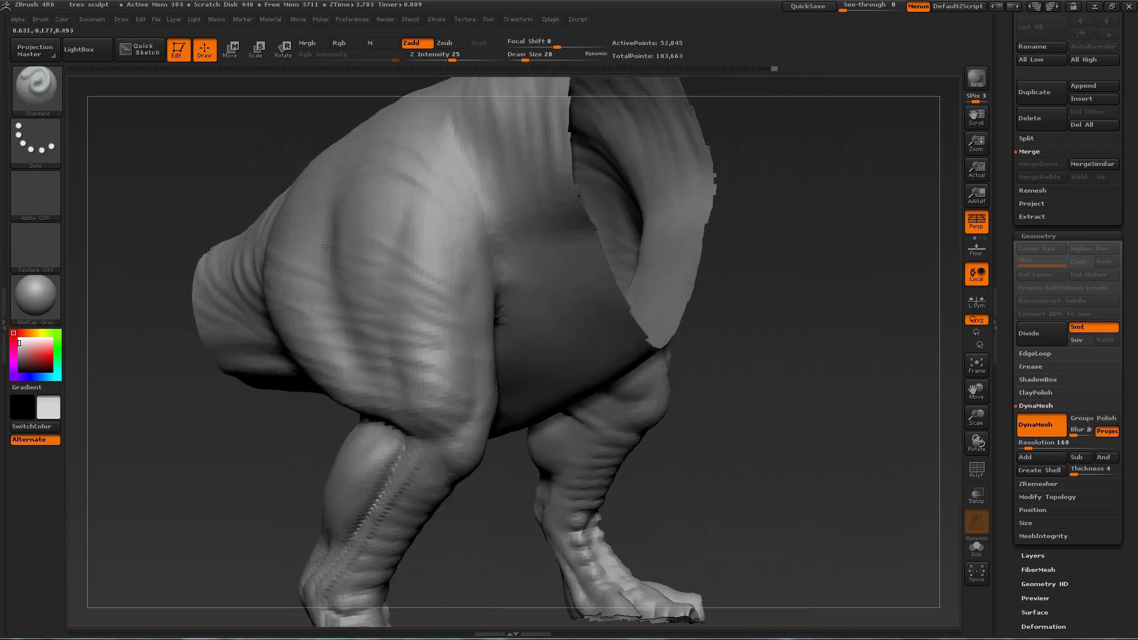
pyautogui.moveTo(417, 218); pyautogui.dragTo(406, 304)
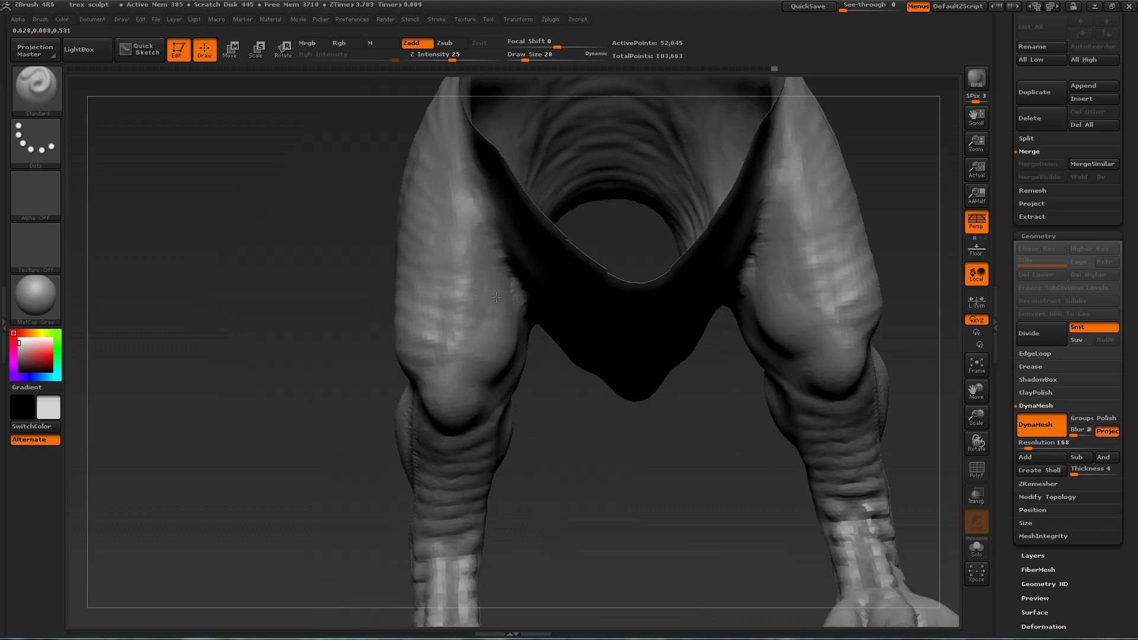
pyautogui.moveTo(430, 180); pyautogui.dragTo(364, 314)
pyautogui.moveTo(534, 382)
pyautogui.mouseDown()
pyautogui.moveTo(628, 384)
pyautogui.moveTo(673, 303)
pyautogui.moveTo(749, 379)
pyautogui.moveTo(669, 363)
pyautogui.moveTo(602, 451)
pyautogui.mouseUp()
# - Isolate the torso with the arms and thighs, and add skin folds along its flanks with the Standard brush at draw size 35
pyautogui.keyDown('ctrl'); pyautogui.keyDown('shift'); pyautogui.click(669, 363); pyautogui.keyUp('shift'); pyautogui.keyUp('ctrl')
pyautogui.keyDown('ctrl'); pyautogui.keyDown('shift'); pyautogui.moveTo(284, 132); pyautogui.dragTo(643, 421); pyautogui.keyUp('shift'); pyautogui.keyUp('ctrl')
pyautogui.moveTo(592, 433)
pyautogui.keyDown('alt'); pyautogui.mouseDown()
pyautogui.moveTo(565, 474)
pyautogui.moveTo(584, 423)
pyautogui.mouseUp(); pyautogui.keyUp('alt')
pyautogui.moveTo(685, 374); pyautogui.dragTo(663, 364)
pyautogui.press('s')
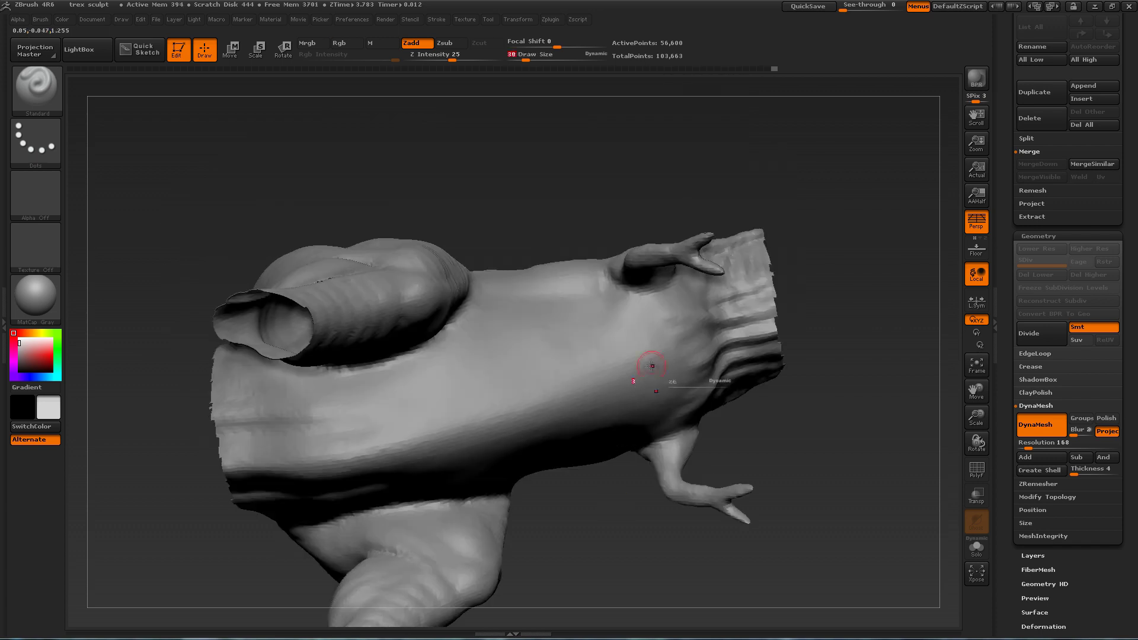
pyautogui.moveTo(339, 415); pyautogui.dragTo(483, 279)
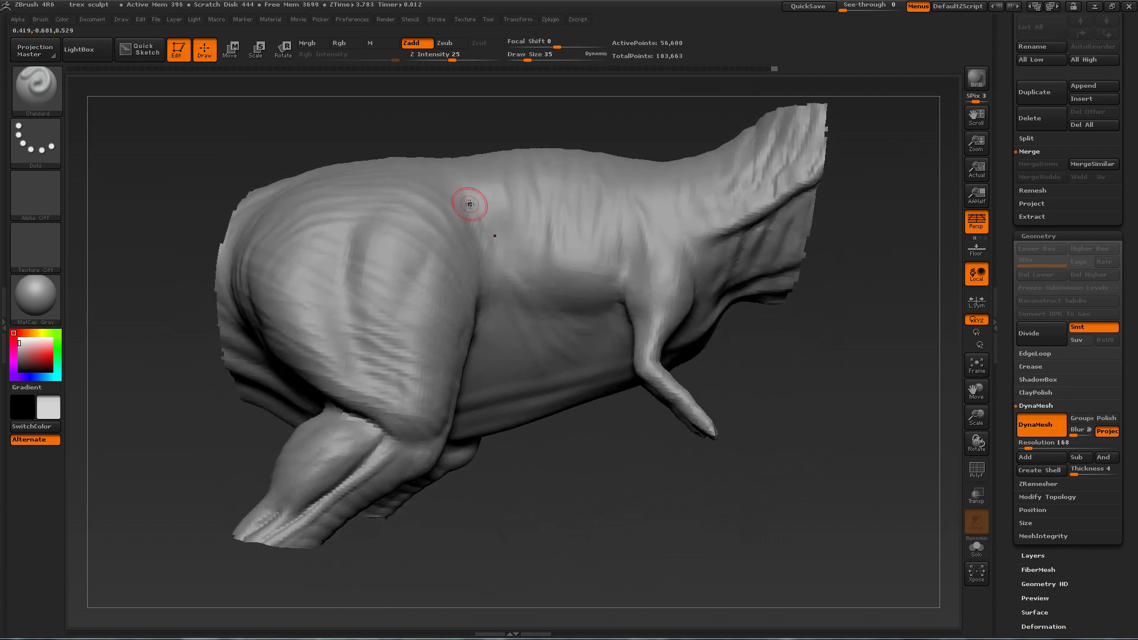
pyautogui.moveTo(555, 388); pyautogui.dragTo(575, 403)
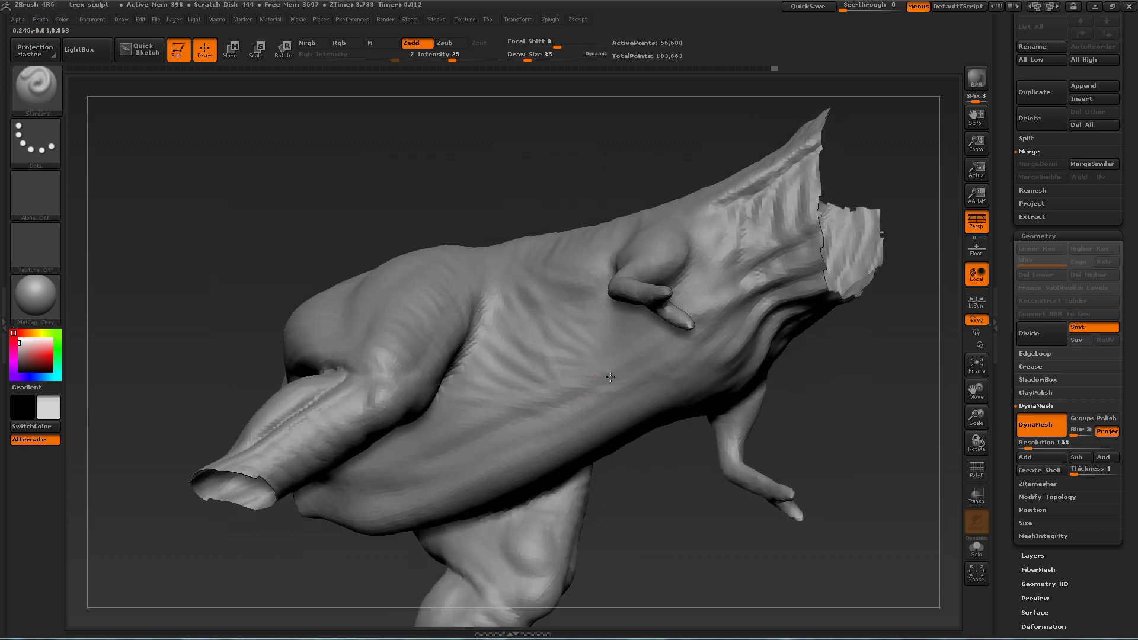
# - Sculpt wrinkles along the belly and behind the thighs with the Standard brush at draw size 22
pyautogui.moveTo(529, 325); pyautogui.dragTo(429, 419)
pyautogui.moveTo(529, 390)
pyautogui.mouseDown(button='right')
pyautogui.moveTo(511, 436)
pyautogui.moveTo(474, 414)
pyautogui.moveTo(523, 268)
pyautogui.mouseUp(button='right')
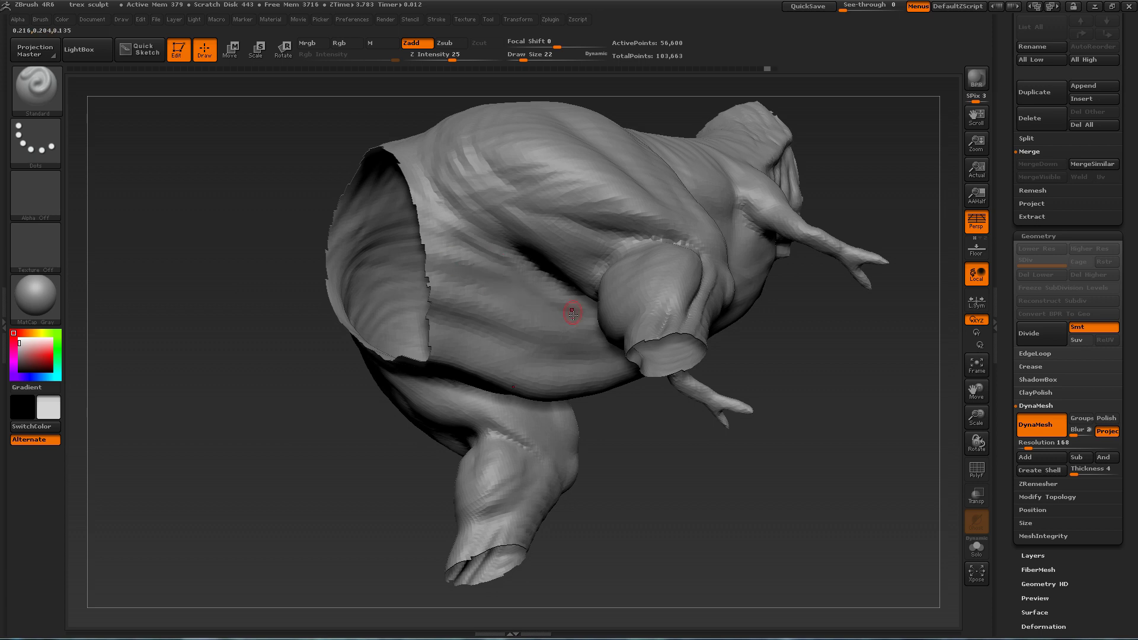
pyautogui.moveTo(601, 350); pyautogui.dragTo(695, 348)
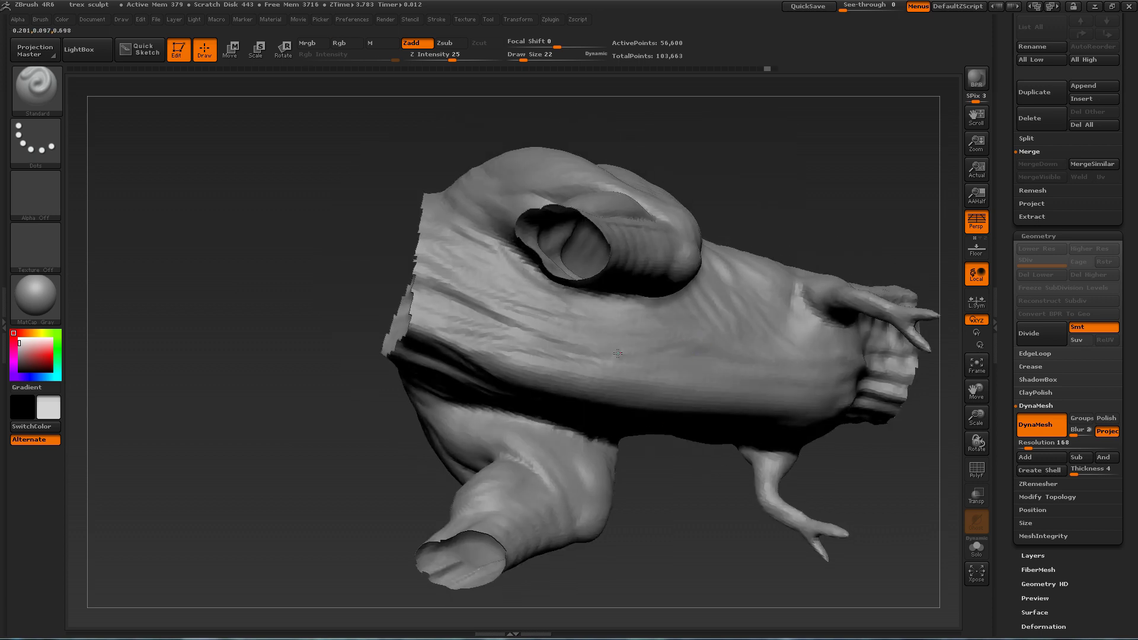
pyautogui.keyDown('alt'); pyautogui.moveTo(670, 494); pyautogui.dragTo(581, 462); pyautogui.keyUp('alt')
pyautogui.moveTo(537, 302); pyautogui.dragTo(606, 308)
# - Mask the body and arms except the hands and rotate the hands downward at the wrists with a transpose line
pyautogui.moveTo(800, 177)
pyautogui.mouseDown()
pyautogui.moveTo(614, 412)
pyautogui.moveTo(594, 399)
pyautogui.moveTo(709, 366)
pyautogui.moveTo(665, 244)
pyautogui.moveTo(701, 282)
pyautogui.moveTo(682, 296)
pyautogui.moveTo(771, 252)
pyautogui.moveTo(538, 303)
pyautogui.mouseUp()
pyautogui.moveTo(583, 270); pyautogui.dragTo(672, 306)
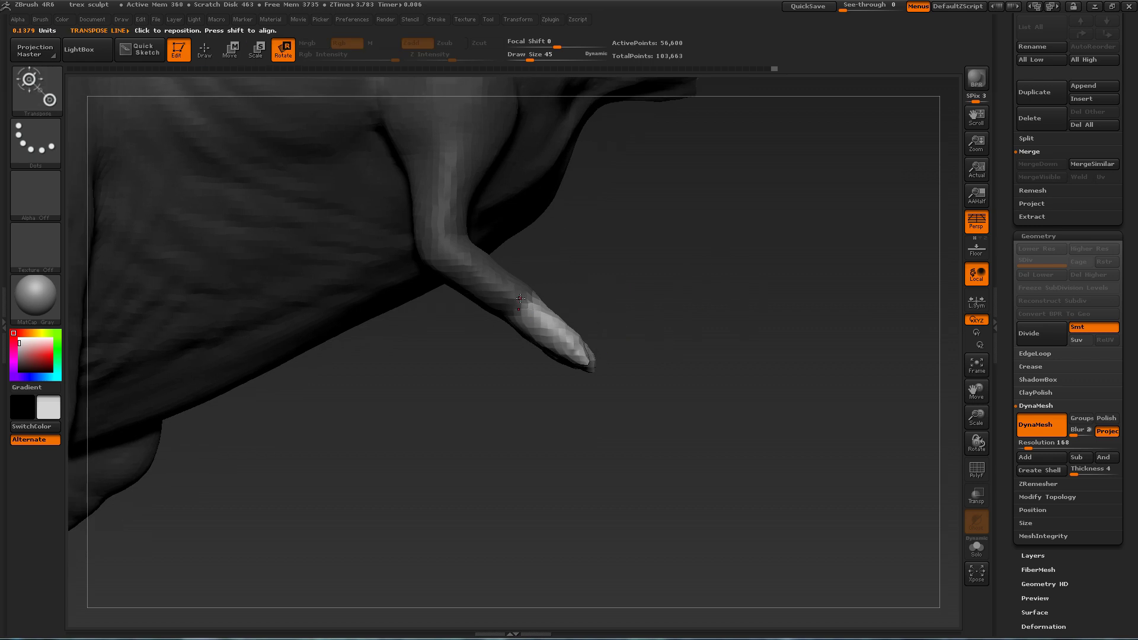
pyautogui.moveTo(580, 371)
pyautogui.mouseDown()
pyautogui.moveTo(483, 409)
pyautogui.moveTo(613, 444)
pyautogui.moveTo(655, 435)
pyautogui.moveTo(670, 453)
pyautogui.mouseUp()
pyautogui.press('q')
pyautogui.moveTo(669, 453)
pyautogui.mouseDown()
pyautogui.moveTo(634, 444)
pyautogui.moveTo(617, 393)
pyautogui.mouseUp()
pyautogui.keyDown('shift'); pyautogui.moveTo(533, 386); pyautogui.dragTo(545, 411); pyautogui.keyUp('shift')
# - Reshape the hands and fingers with the Move Topological brush and thicken them with the Inflate brush
pyautogui.press('b')
pyautogui.press('m')
pyautogui.press('t')
pyautogui.moveTo(640, 438)
pyautogui.mouseDown()
pyautogui.moveTo(533, 433)
pyautogui.moveTo(556, 414)
pyautogui.mouseUp()
pyautogui.moveTo(653, 490); pyautogui.dragTo(729, 468)
pyautogui.moveTo(557, 426)
pyautogui.mouseDown()
pyautogui.moveTo(589, 381)
pyautogui.moveTo(497, 445)
pyautogui.mouseUp()
pyautogui.press('b')
pyautogui.press('i')
pyautogui.press('n')
pyautogui.moveTo(545, 474); pyautogui.dragTo(592, 503)
# - Sculpt the forearms, wrists and fingers with a smaller brush and smooth the surface
pyautogui.press('b')
pyautogui.press('s')
pyautogui.press('c')
pyautogui.moveTo(509, 450)
pyautogui.mouseDown()
pyautogui.moveTo(504, 534)
pyautogui.moveTo(447, 364)
pyautogui.moveTo(461, 417)
pyautogui.mouseUp()
pyautogui.moveTo(532, 55); pyautogui.dragTo(521, 55)
pyautogui.moveTo(415, 415); pyautogui.dragTo(474, 380)
pyautogui.moveTo(515, 428); pyautogui.dragTo(530, 426)
pyautogui.moveTo(463, 438)
pyautogui.mouseDown()
pyautogui.moveTo(533, 368)
pyautogui.moveTo(569, 415)
pyautogui.mouseUp()
pyautogui.moveTo(598, 362)
pyautogui.mouseDown()
pyautogui.moveTo(632, 370)
pyautogui.moveTo(622, 444)
pyautogui.moveTo(591, 407)
pyautogui.moveTo(597, 437)
pyautogui.moveTo(682, 474)
pyautogui.moveTo(688, 376)
pyautogui.moveTo(688, 415)
pyautogui.mouseUp()
pyautogui.moveTo(688, 414)
pyautogui.mouseDown()
pyautogui.moveTo(710, 375)
pyautogui.moveTo(673, 355)
pyautogui.moveTo(681, 391)
pyautogui.mouseUp()
pyautogui.keyDown('shift'); pyautogui.moveTo(530, 314); pyautogui.dragTo(536, 341); pyautogui.keyUp('shift')
pyautogui.moveTo(682, 391)
pyautogui.mouseDown()
pyautogui.moveTo(593, 403)
pyautogui.moveTo(628, 379)
pyautogui.mouseUp()
# - Build up the shoulders and upper arms and smooth where they blend into the chest
pyautogui.moveTo(522, 55); pyautogui.dragTo(530, 55)
pyautogui.moveTo(731, 434); pyautogui.dragTo(654, 368)
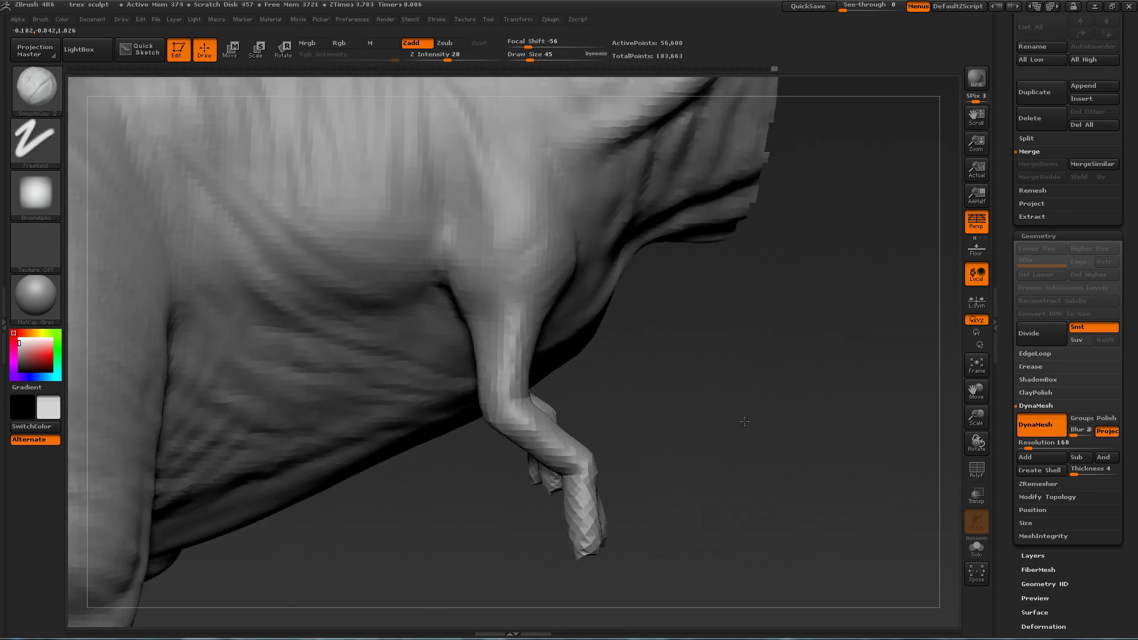
pyautogui.press('1')
pyautogui.keyDown('alt'); pyautogui.moveTo(530, 288); pyautogui.dragTo(549, 302, button='right'); pyautogui.keyUp('alt')
pyautogui.moveTo(507, 299); pyautogui.dragTo(521, 302)
pyautogui.moveTo(711, 385)
pyautogui.mouseDown()
pyautogui.moveTo(627, 382)
pyautogui.moveTo(638, 385)
pyautogui.mouseUp()
pyautogui.moveTo(557, 309); pyautogui.dragTo(544, 322)
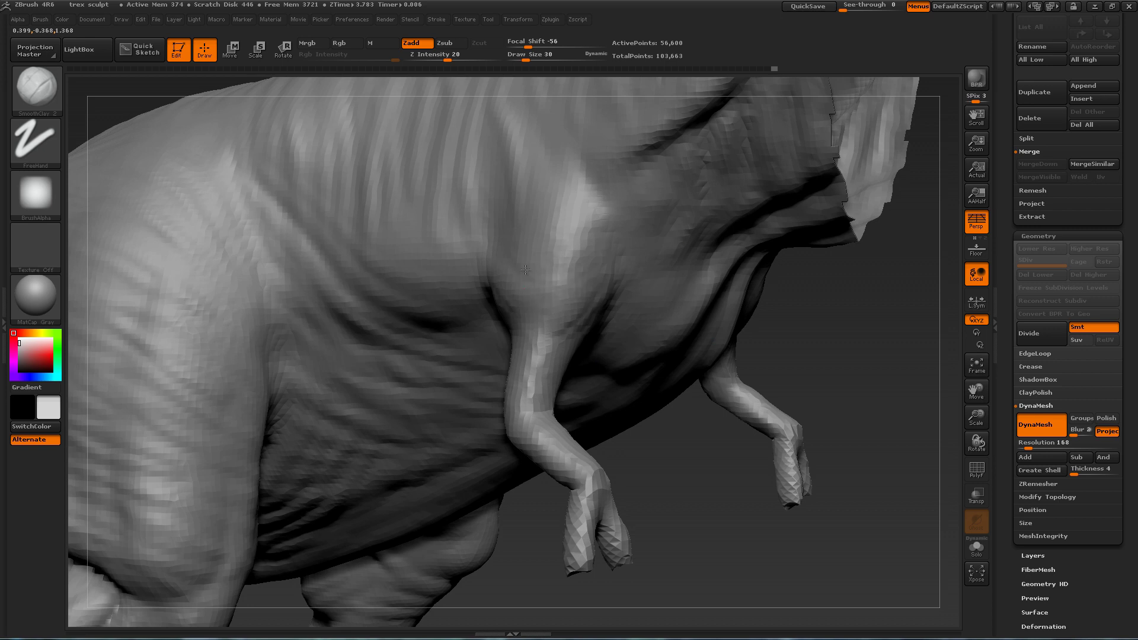
pyautogui.moveTo(646, 444)
pyautogui.mouseDown()
pyautogui.moveTo(703, 452)
pyautogui.moveTo(689, 438)
pyautogui.mouseUp()
pyautogui.moveTo(492, 249); pyautogui.dragTo(489, 273)
pyautogui.moveTo(690, 356)
pyautogui.mouseDown()
pyautogui.moveTo(708, 373)
pyautogui.moveTo(666, 364)
pyautogui.moveTo(647, 388)
pyautogui.mouseUp()
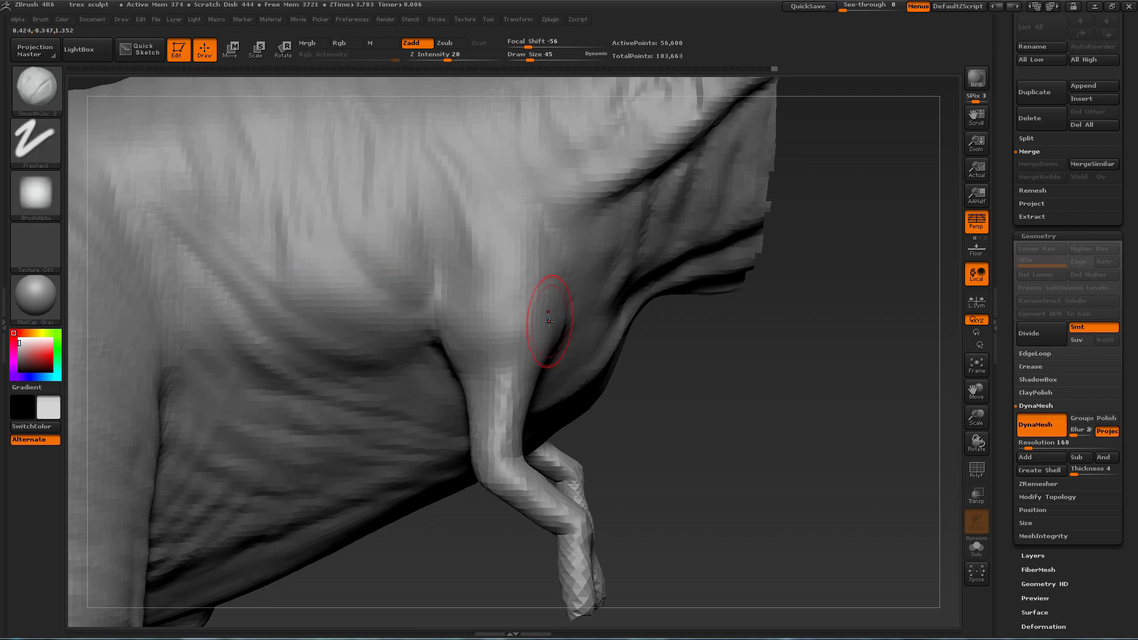
# - Refine the shoulder muscles and the folds behind the arms, smoothing the shoulder surface
pyautogui.moveTo(652, 397); pyautogui.dragTo(507, 362)
pyautogui.moveTo(410, 299); pyautogui.dragTo(426, 297, button='right')
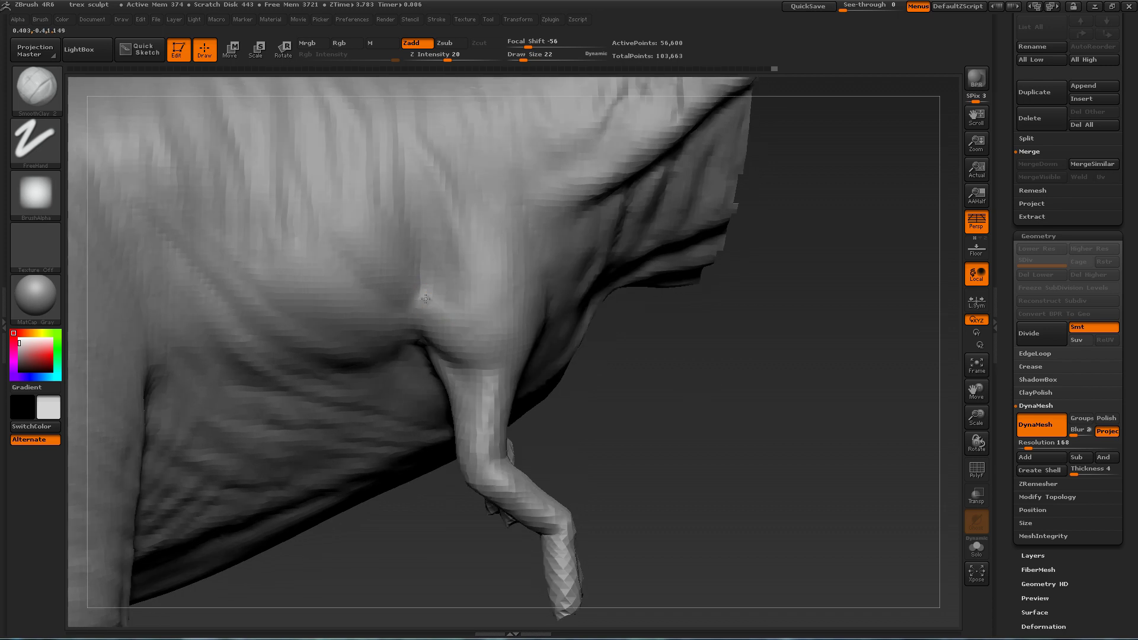
pyautogui.moveTo(516, 296); pyautogui.dragTo(495, 297, button='right')
pyautogui.moveTo(495, 297); pyautogui.dragTo(493, 298)
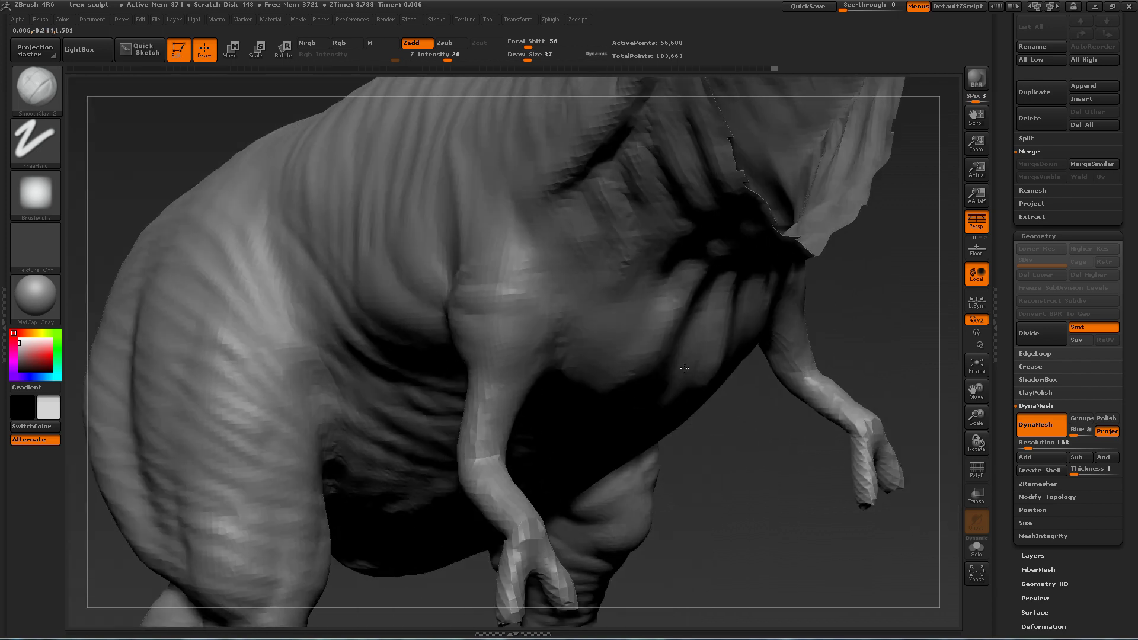
pyautogui.moveTo(660, 351); pyautogui.dragTo(571, 339)
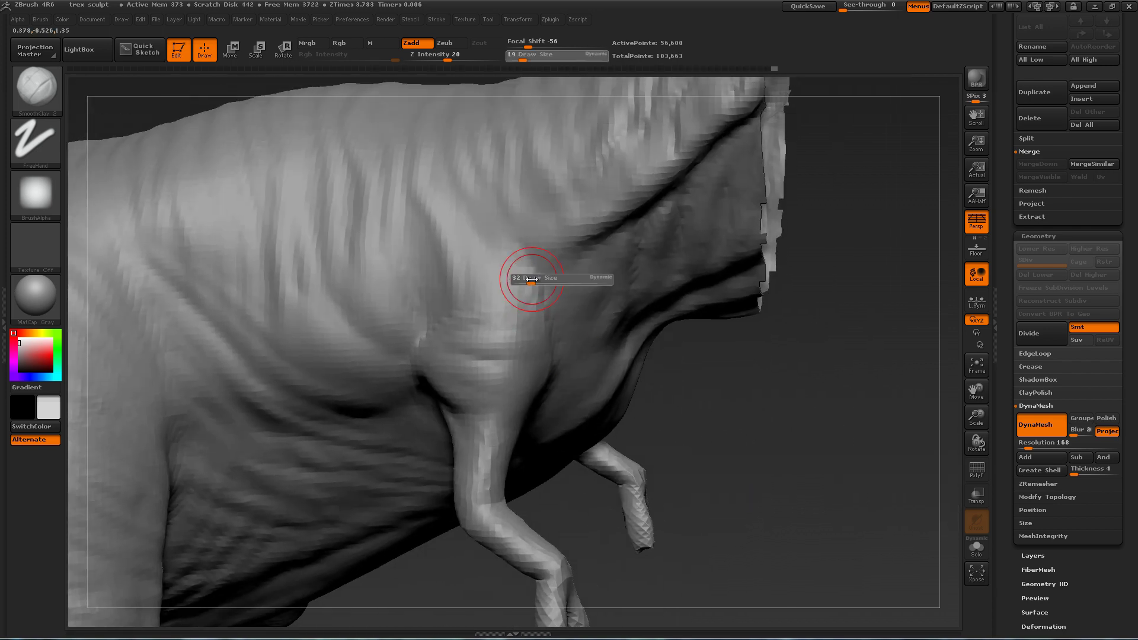
pyautogui.moveTo(454, 242)
pyautogui.keyDown('shift'); pyautogui.mouseDown()
pyautogui.moveTo(473, 306)
pyautogui.moveTo(474, 296)
pyautogui.mouseUp(); pyautogui.keyUp('shift')
pyautogui.moveTo(712, 366); pyautogui.dragTo(744, 379)
# - Adjust the shoulder and armpit shape with the Move Topological brush and define the crease between arm and chest
pyautogui.press('b')
pyautogui.press('m')
pyautogui.press('t')
pyautogui.press('s')
pyautogui.press('s')
pyautogui.moveTo(427, 331); pyautogui.dragTo(459, 302)
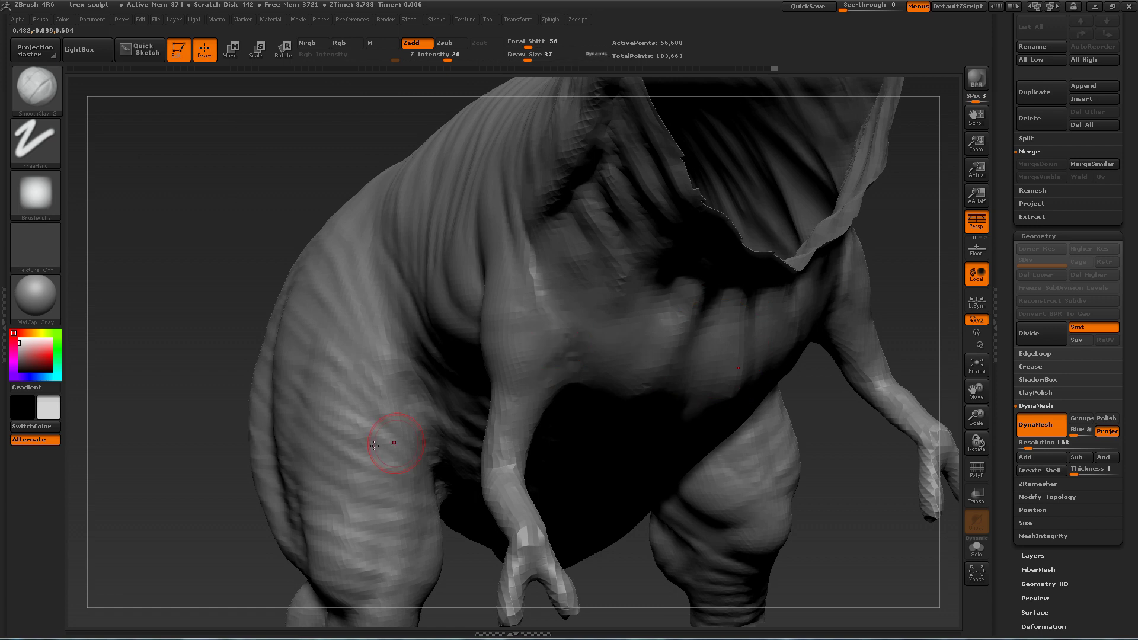
pyautogui.moveTo(374, 445)
pyautogui.mouseDown(button='right')
pyautogui.moveTo(320, 427)
pyautogui.moveTo(557, 355)
pyautogui.mouseUp(button='right')
pyautogui.press('s')
pyautogui.moveTo(561, 351); pyautogui.dragTo(556, 351)
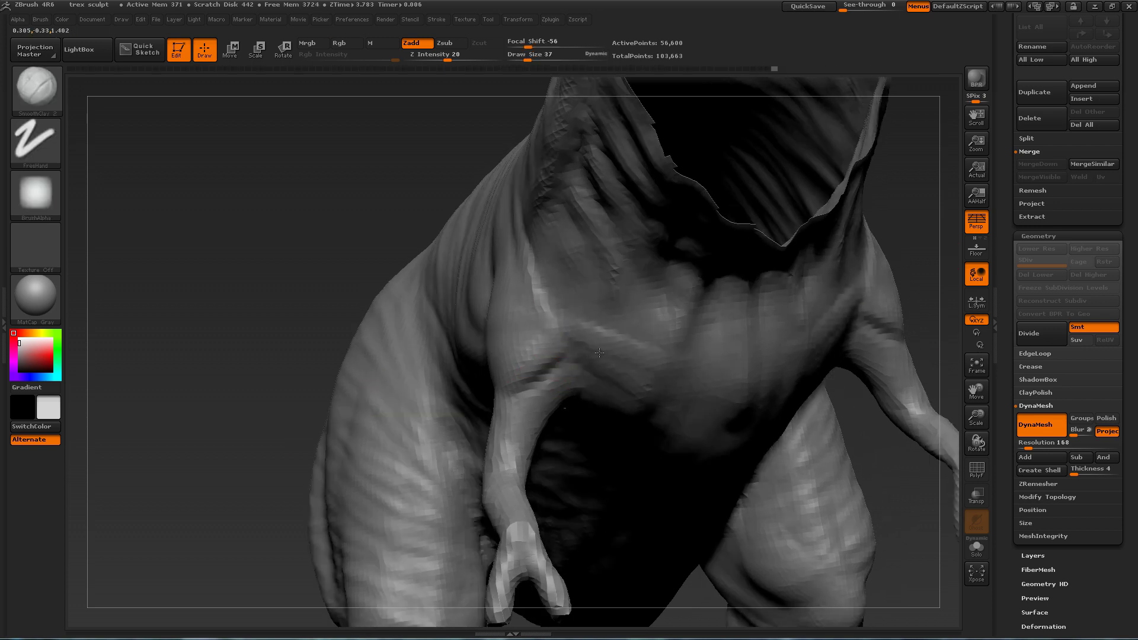
# - Sculpt folds across the chest and the base of the neck in front of the shoulders, smoothing the transitions
pyautogui.moveTo(240, 373); pyautogui.dragTo(290, 361)
pyautogui.keyDown('shift'); pyautogui.moveTo(551, 331); pyautogui.dragTo(566, 317); pyautogui.keyUp('shift')
pyautogui.moveTo(249, 332); pyautogui.dragTo(273, 329)
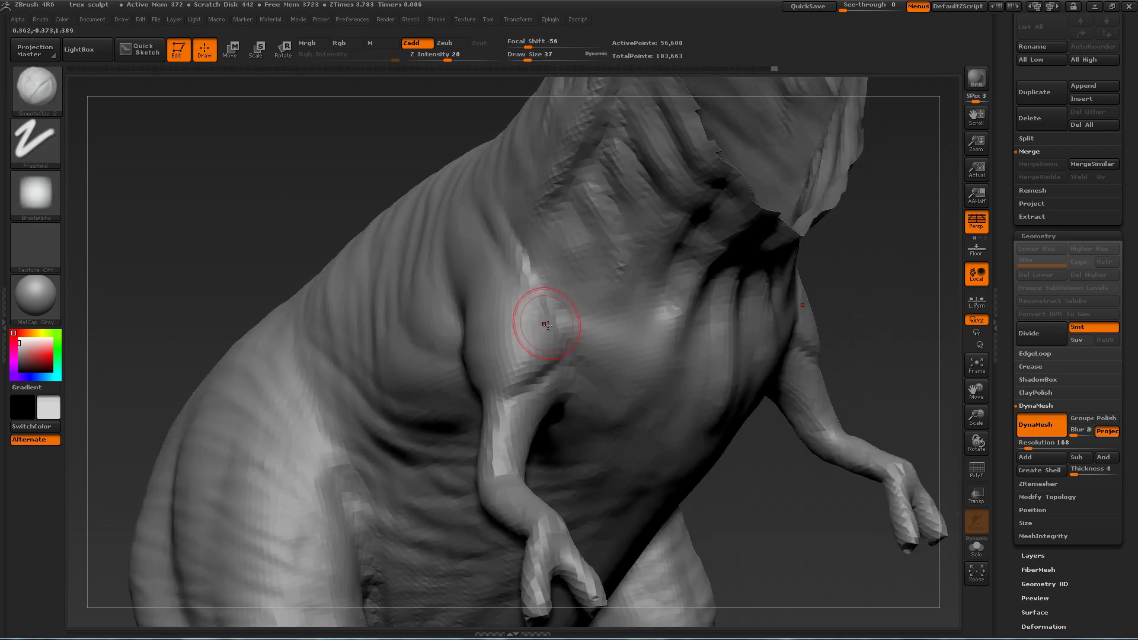
pyautogui.moveTo(879, 271)
pyautogui.mouseDown()
pyautogui.moveTo(826, 315)
pyautogui.moveTo(877, 290)
pyautogui.mouseUp()
pyautogui.press(']')
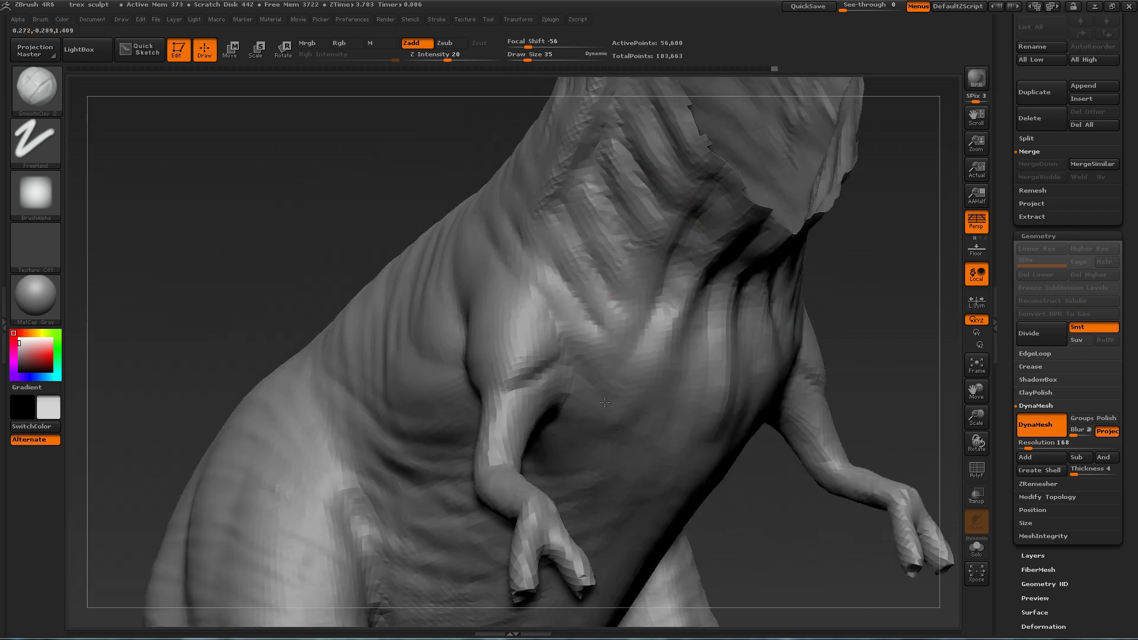
pyautogui.moveTo(814, 305); pyautogui.dragTo(554, 307)
pyautogui.moveTo(816, 319); pyautogui.dragTo(627, 279)
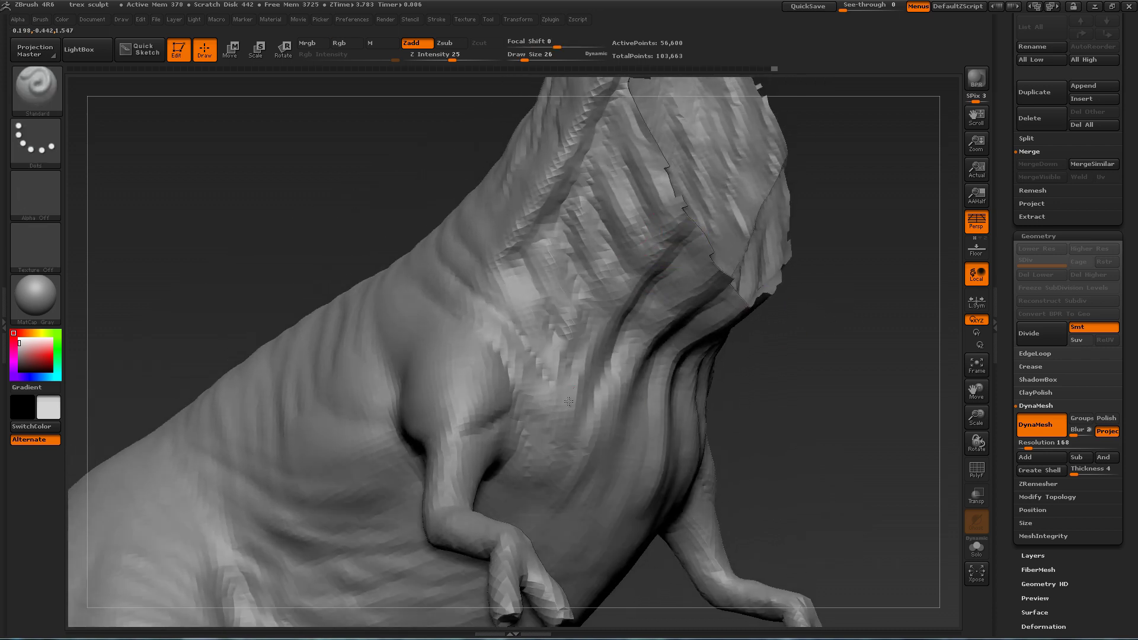
# - Show the whole T-rex model again and choose the MaskPen brush for masking
pyautogui.moveTo(770, 379)
pyautogui.mouseDown()
pyautogui.moveTo(787, 379)
pyautogui.moveTo(775, 389)
pyautogui.moveTo(784, 396)
pyautogui.moveTo(701, 269)
pyautogui.mouseUp()
pyautogui.keyDown('ctrl'); pyautogui.keyDown('shift'); pyautogui.click(647, 325); pyautogui.keyUp('shift'); pyautogui.keyUp('ctrl')
pyautogui.moveTo(647, 325)
pyautogui.mouseDown()
pyautogui.moveTo(847, 350)
pyautogui.moveTo(688, 386)
pyautogui.moveTo(746, 415)
pyautogui.moveTo(827, 341)
pyautogui.moveTo(761, 347)
pyautogui.moveTo(645, 326)
pyautogui.mouseUp()
pyautogui.keyDown('ctrl'); pyautogui.click(37, 90); pyautogui.keyUp('ctrl')
pyautogui.keyDown('ctrl'); pyautogui.click(317, 156); pyautogui.keyUp('ctrl')
# - Mask the inside of the mouth and jaw with MaskPen from several angles, and invert the mask
pyautogui.keyDown('ctrl'); pyautogui.moveTo(559, 292); pyautogui.dragTo(598, 338); pyautogui.keyUp('ctrl')
pyautogui.moveTo(842, 354)
pyautogui.mouseDown()
pyautogui.moveTo(780, 358)
pyautogui.moveTo(882, 346)
pyautogui.mouseUp()
pyautogui.keyDown('ctrl'); pyautogui.moveTo(534, 296); pyautogui.dragTo(580, 350); pyautogui.keyUp('ctrl')
pyautogui.moveTo(830, 379); pyautogui.dragTo(788, 382)
pyautogui.keyDown('ctrl'); pyautogui.moveTo(658, 409); pyautogui.dragTo(701, 444); pyautogui.keyUp('ctrl')
pyautogui.moveTo(829, 380); pyautogui.dragTo(770, 382)
pyautogui.keyDown('ctrl'); pyautogui.moveTo(652, 397); pyautogui.dragTo(693, 436); pyautogui.keyUp('ctrl')
pyautogui.moveTo(847, 385)
pyautogui.mouseDown()
pyautogui.moveTo(516, 399)
pyautogui.moveTo(652, 368)
pyautogui.moveTo(830, 349)
pyautogui.moveTo(812, 328)
pyautogui.mouseUp()
pyautogui.moveTo(813, 328)
pyautogui.mouseDown()
pyautogui.moveTo(723, 335)
pyautogui.moveTo(741, 335)
pyautogui.mouseUp()
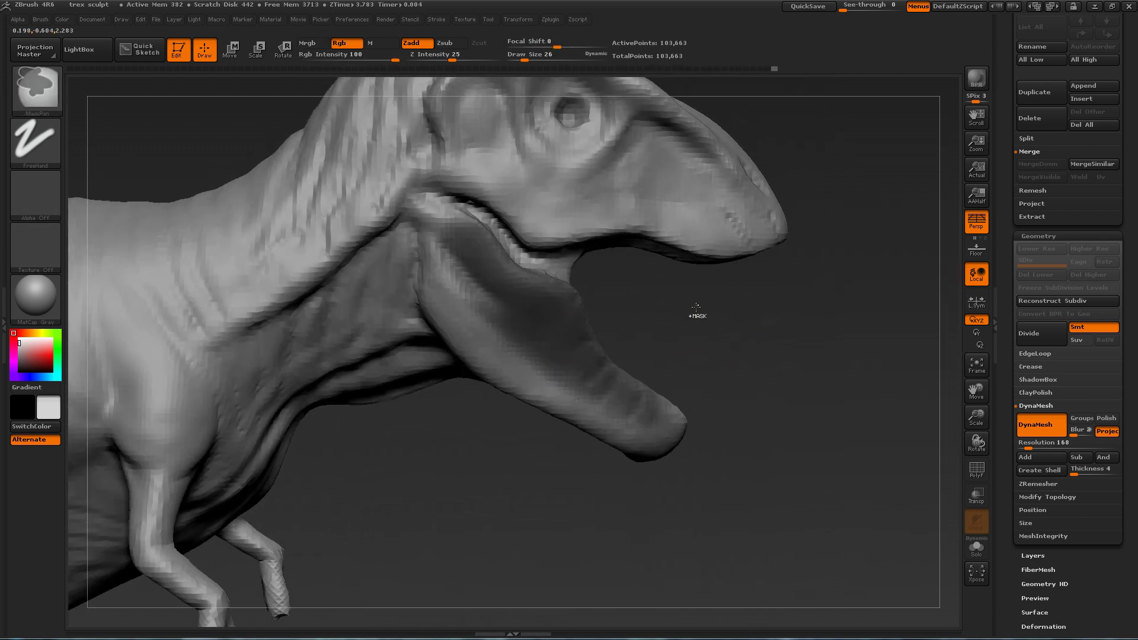
pyautogui.keyDown('ctrl'); pyautogui.click(673, 285); pyautogui.keyUp('ctrl')
# - Reshape the unmasked jaw area with the Move Topological brush, clear the mask and remesh the model with DynaMesh
pyautogui.press('b')
pyautogui.press('m')
pyautogui.press('t')
pyautogui.press('s')
pyautogui.moveTo(552, 309)
pyautogui.mouseDown()
pyautogui.moveTo(578, 308)
pyautogui.moveTo(590, 290)
pyautogui.mouseUp()
pyautogui.moveTo(800, 320); pyautogui.dragTo(628, 302)
pyautogui.keyDown('ctrl'); pyautogui.moveTo(808, 284); pyautogui.dragTo(853, 320); pyautogui.keyUp('ctrl')
pyautogui.keyDown('ctrl'); pyautogui.moveTo(813, 292); pyautogui.dragTo(860, 322); pyautogui.keyUp('ctrl')
pyautogui.moveTo(771, 267)
pyautogui.mouseDown()
pyautogui.moveTo(831, 256)
pyautogui.moveTo(856, 302)
pyautogui.moveTo(821, 314)
pyautogui.mouseUp()
pyautogui.moveTo(835, 352); pyautogui.dragTo(877, 335)
# - Build up the jaw muscle and tissue at the corner of the mouth with the Standard brush
pyautogui.press('b')
pyautogui.press('s')
pyautogui.press('t')
pyautogui.press('s')
pyautogui.moveTo(592, 385); pyautogui.dragTo(583, 386)
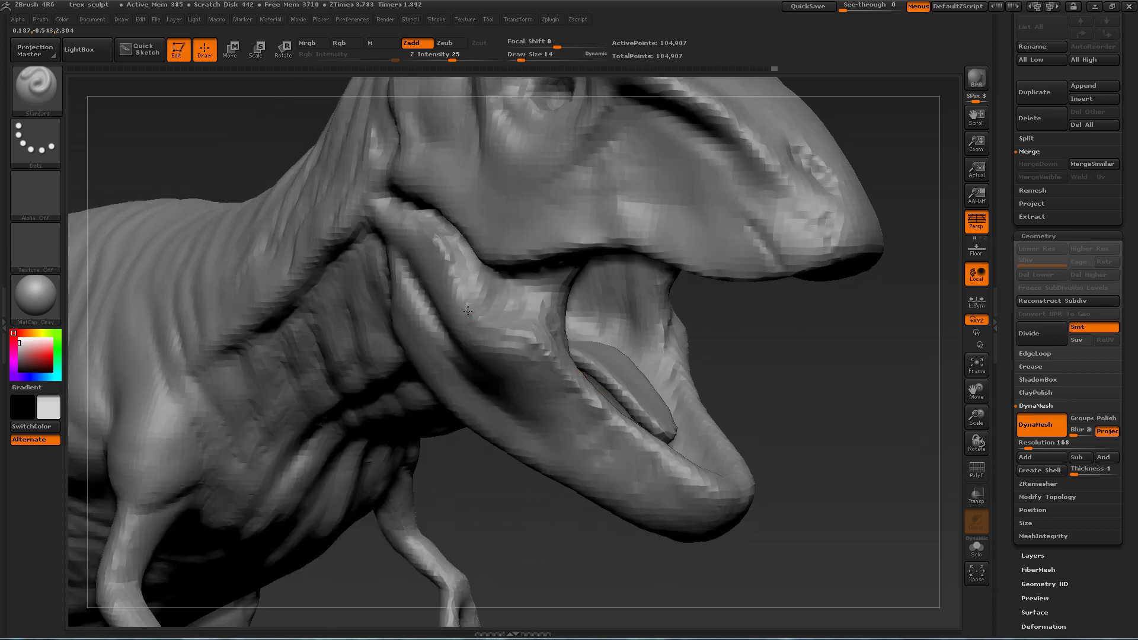
pyautogui.moveTo(451, 272); pyautogui.dragTo(562, 349)
pyautogui.moveTo(504, 294); pyautogui.dragTo(556, 330)
pyautogui.moveTo(835, 356)
pyautogui.mouseDown()
pyautogui.moveTo(898, 367)
pyautogui.moveTo(889, 355)
pyautogui.moveTo(812, 388)
pyautogui.mouseUp()
pyautogui.moveTo(568, 344); pyautogui.dragTo(567, 343)
pyautogui.moveTo(818, 415)
pyautogui.mouseDown()
pyautogui.moveTo(739, 432)
pyautogui.moveTo(906, 412)
pyautogui.moveTo(803, 361)
pyautogui.mouseUp()
pyautogui.moveTo(635, 233)
pyautogui.keyDown('alt'); pyautogui.mouseDown(button='right')
pyautogui.moveTo(660, 247)
pyautogui.moveTo(685, 367)
pyautogui.mouseUp(button='right'); pyautogui.keyUp('alt')
pyautogui.keyDown('alt'); pyautogui.moveTo(685, 367); pyautogui.dragTo(685, 406, button='right'); pyautogui.keyUp('alt')
pyautogui.moveTo(506, 242); pyautogui.dragTo(489, 223)
pyautogui.moveTo(702, 185); pyautogui.dragTo(724, 228)
# - Carve creases around the eye socket and temple with Dam_Standard, and choose the Move Topological brush to adjust the brow
pyautogui.keyDown('ctrl'); pyautogui.moveTo(599, 234); pyautogui.dragTo(598, 258, button='right'); pyautogui.keyUp('ctrl')
pyautogui.press('b')
pyautogui.press('d')
pyautogui.press('s')
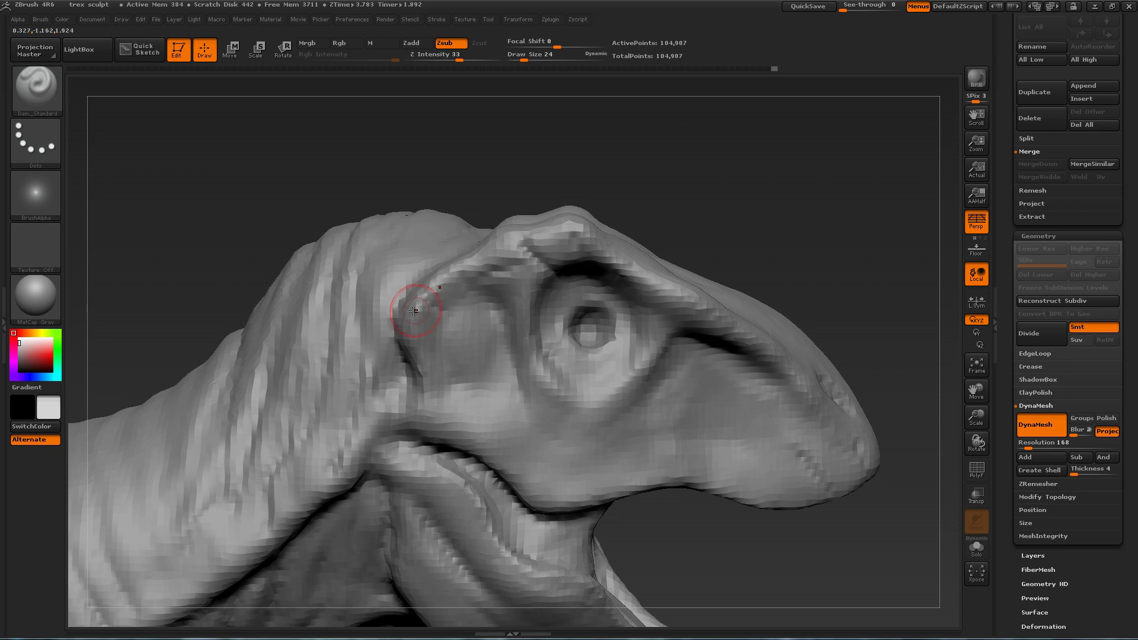
pyautogui.moveTo(883, 256)
pyautogui.mouseDown()
pyautogui.moveTo(846, 266)
pyautogui.moveTo(826, 216)
pyautogui.mouseUp()
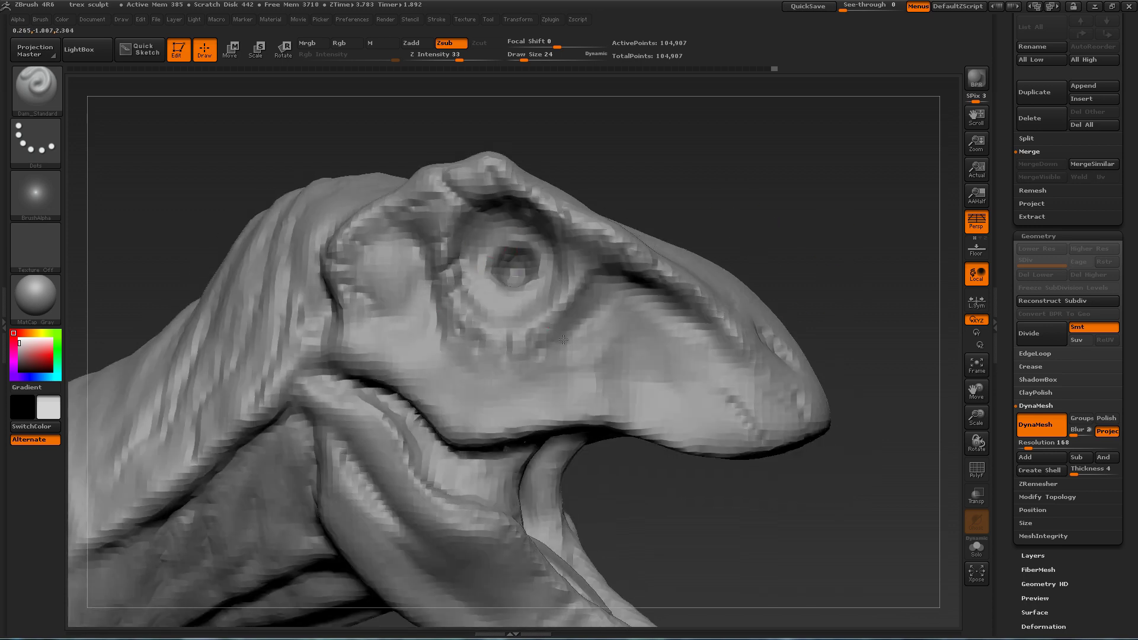
pyautogui.moveTo(675, 116)
pyautogui.keyDown('alt'); pyautogui.mouseDown()
pyautogui.moveTo(694, 150)
pyautogui.moveTo(681, 205)
pyautogui.mouseUp(); pyautogui.keyUp('alt')
pyautogui.moveTo(506, 325); pyautogui.dragTo(538, 355)
pyautogui.moveTo(699, 196); pyautogui.dragTo(720, 181)
pyautogui.press('b')
pyautogui.press('m')
pyautogui.press('t')
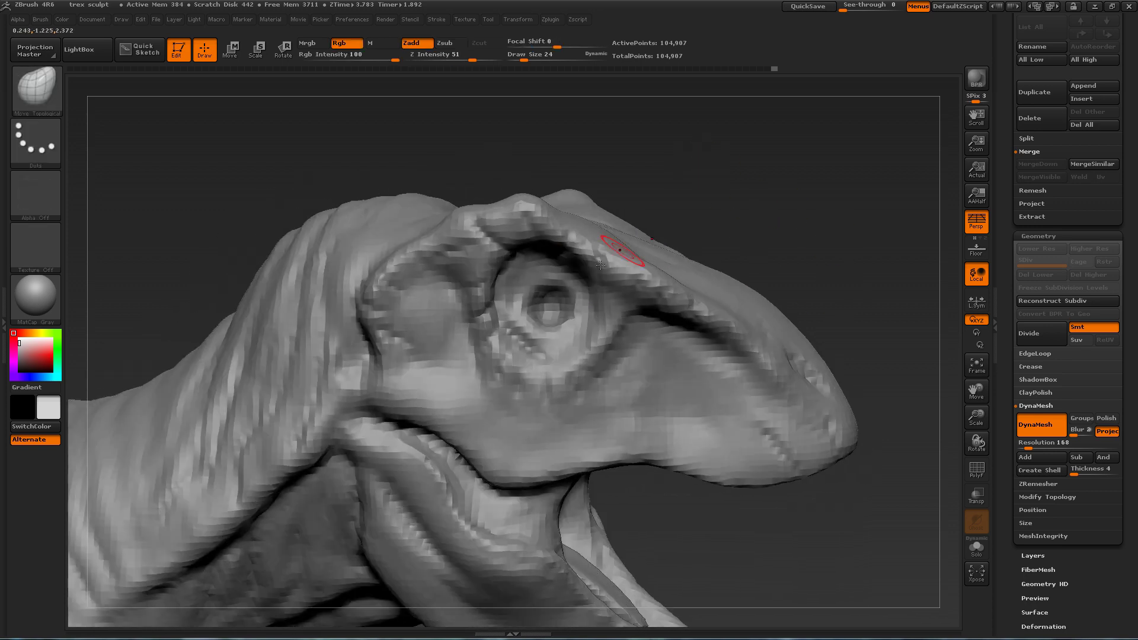
pyautogui.keyDown('alt'); pyautogui.moveTo(821, 278); pyautogui.dragTo(818, 243); pyautogui.keyUp('alt')
# - Append a Sphere3D subtool for the eyeball, turn off perspective and make the sphere the active subtool
pyautogui.moveTo(1003, 126); pyautogui.dragTo(1008, 474)
pyautogui.click(1097, 433)
pyautogui.click(1095, 434)
pyautogui.click(659, 453)
pyautogui.keyDown('alt'); pyautogui.moveTo(729, 414); pyautogui.dragTo(665, 358); pyautogui.keyUp('alt')
pyautogui.moveTo(764, 373)
pyautogui.mouseDown()
pyautogui.moveTo(678, 394)
pyautogui.moveTo(782, 378)
pyautogui.mouseUp()
pyautogui.press('w')
pyautogui.moveTo(622, 441); pyautogui.dragTo(696, 441)
pyautogui.click(976, 222)
pyautogui.keyDown('alt'); pyautogui.moveTo(669, 400); pyautogui.dragTo(734, 389); pyautogui.keyUp('alt')
pyautogui.click(1040, 183)
# - Move the sphere from the torso towards the T-rex's head and scale it down
pyautogui.moveTo(402, 401); pyautogui.dragTo(519, 290)
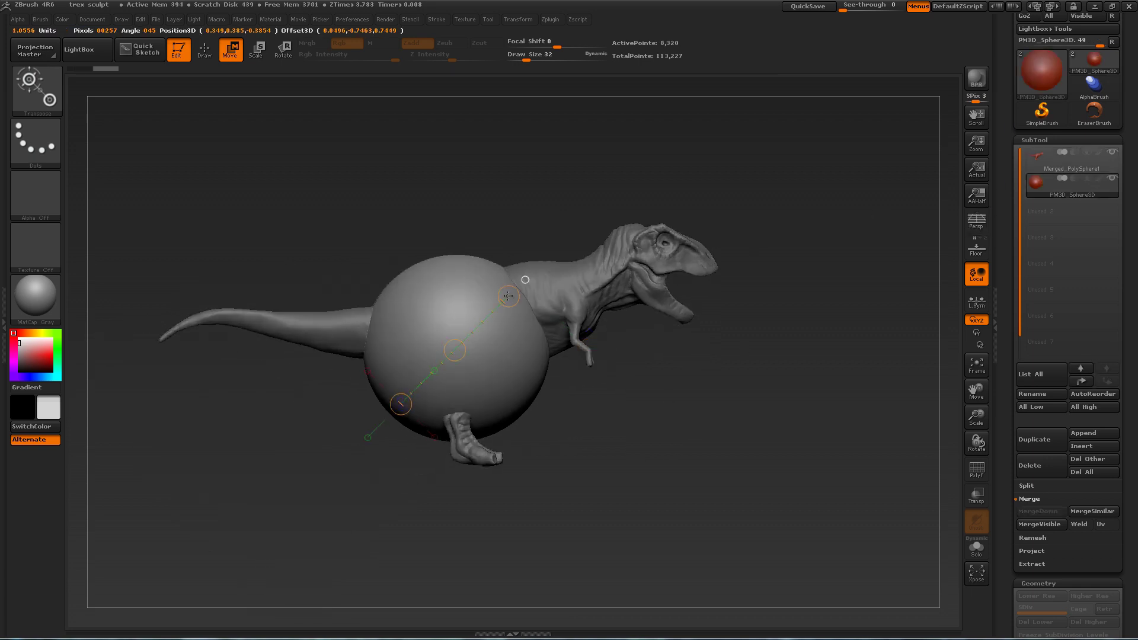
pyautogui.moveTo(460, 342); pyautogui.dragTo(681, 243)
pyautogui.keyDown('alt'); pyautogui.moveTo(841, 233); pyautogui.dragTo(764, 326); pyautogui.keyUp('alt')
pyautogui.press('e')
pyautogui.moveTo(720, 201); pyautogui.dragTo(670, 253)
pyautogui.keyDown('alt'); pyautogui.moveTo(781, 266); pyautogui.dragTo(759, 278); pyautogui.keyUp('alt')
pyautogui.moveTo(698, 212); pyautogui.dragTo(625, 289)
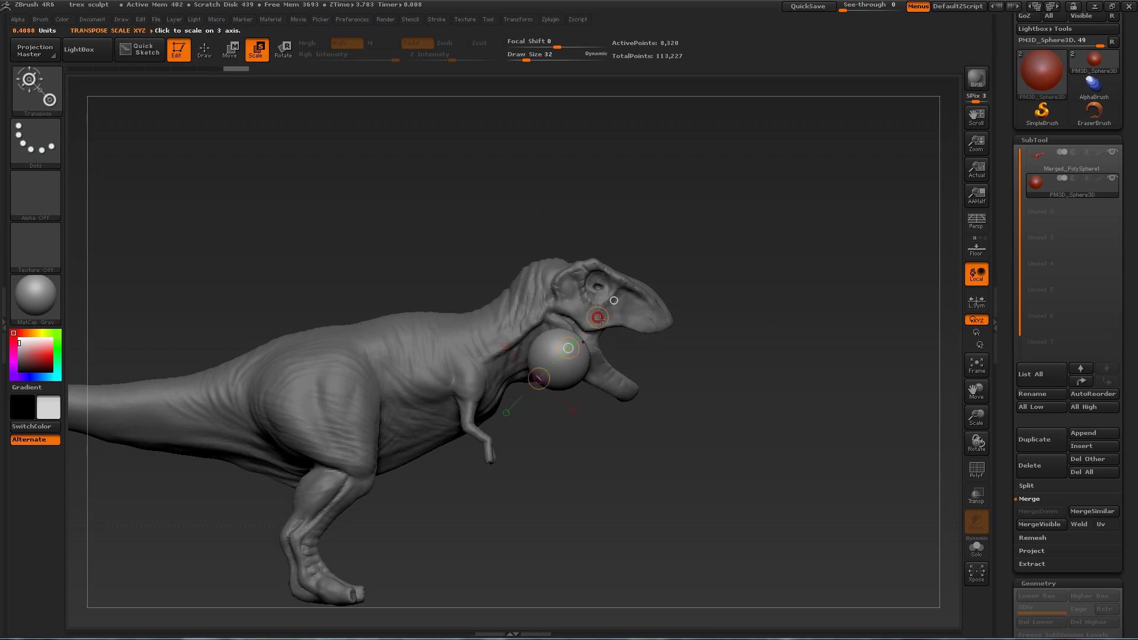
pyautogui.moveTo(572, 334); pyautogui.dragTo(562, 348)
pyautogui.keyDown('alt'); pyautogui.moveTo(698, 364); pyautogui.dragTo(639, 435); pyautogui.keyUp('alt')
pyautogui.moveTo(573, 304); pyautogui.dragTo(561, 329)
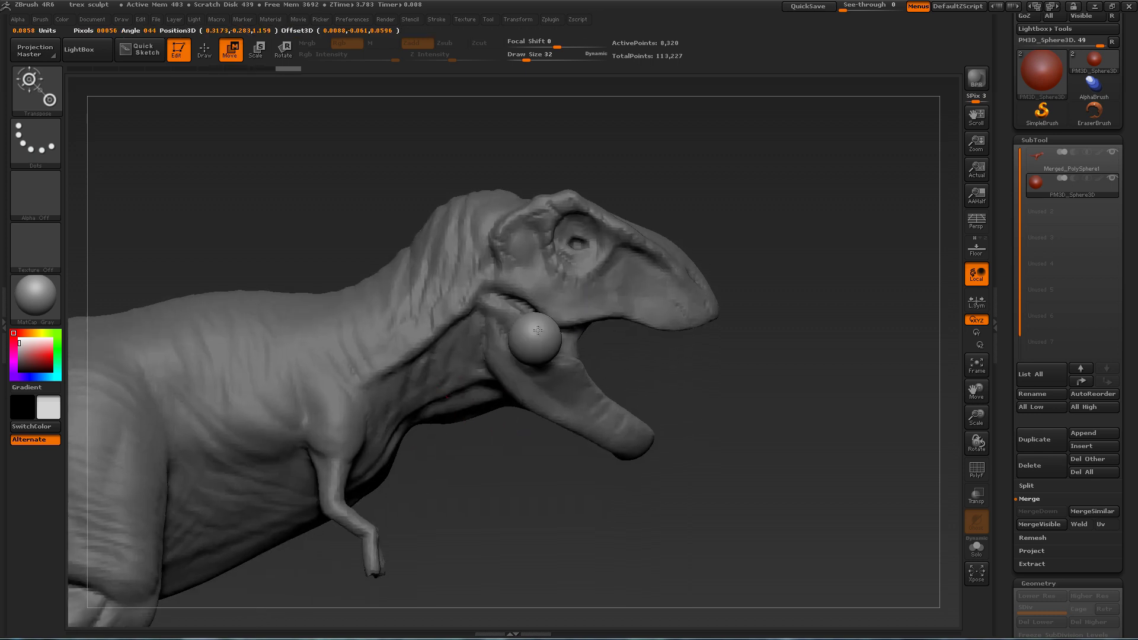
# - Position the sphere in one eye socket, aligning it from the front and the side
pyautogui.moveTo(741, 237); pyautogui.dragTo(584, 285)
pyautogui.moveTo(393, 364); pyautogui.dragTo(393, 314)
pyautogui.keyDown('alt'); pyautogui.moveTo(320, 249); pyautogui.dragTo(355, 281); pyautogui.keyUp('alt')
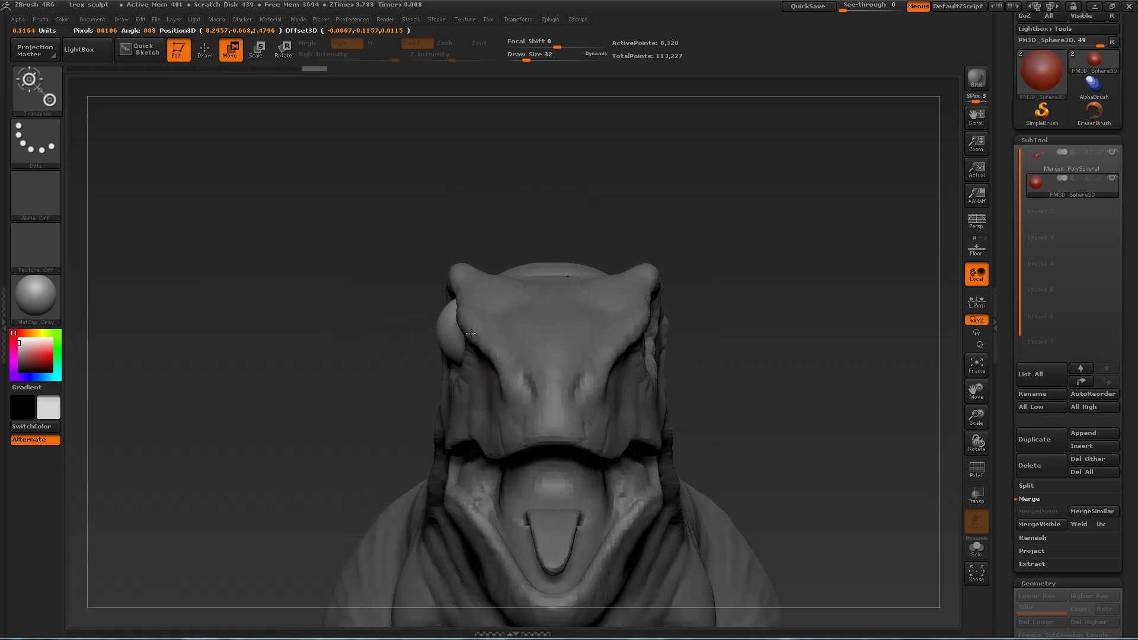
pyautogui.moveTo(476, 335); pyautogui.dragTo(478, 335)
pyautogui.keyDown('shift'); pyautogui.moveTo(568, 234); pyautogui.dragTo(747, 282); pyautogui.keyUp('shift')
pyautogui.moveTo(440, 358); pyautogui.dragTo(478, 289)
pyautogui.keyDown('alt'); pyautogui.moveTo(628, 237); pyautogui.dragTo(637, 290); pyautogui.keyUp('alt')
# - Scale the eyeball to fit the socket and fine-tune its position and depth
pyautogui.press('r')
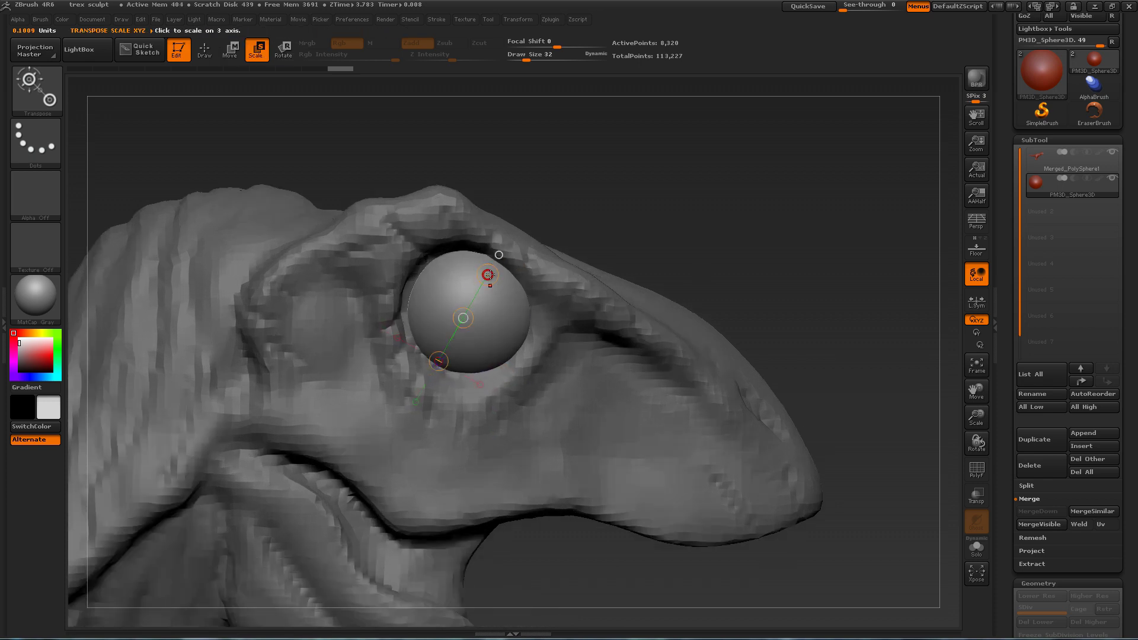
pyautogui.press('w')
pyautogui.moveTo(658, 228); pyautogui.dragTo(527, 237)
pyautogui.moveTo(495, 318); pyautogui.dragTo(506, 316)
pyautogui.moveTo(583, 231); pyautogui.dragTo(610, 252)
pyautogui.moveTo(470, 345); pyautogui.dragTo(476, 344)
pyautogui.moveTo(545, 107)
pyautogui.mouseDown()
pyautogui.moveTo(670, 151)
pyautogui.moveTo(677, 118)
pyautogui.mouseUp()
pyautogui.moveTo(677, 176); pyautogui.dragTo(551, 178)
pyautogui.moveTo(464, 348); pyautogui.dragTo(465, 353)
pyautogui.moveTo(546, 172); pyautogui.dragTo(663, 178)
# - Make the T-rex body the active subtool and shape the eyelids around the eyeball with the Standard and Move Topological brushes
pyautogui.press('q')
pyautogui.keyDown('alt'); pyautogui.click(584, 296); pyautogui.keyUp('alt')
pyautogui.moveTo(604, 215); pyautogui.dragTo(586, 204)
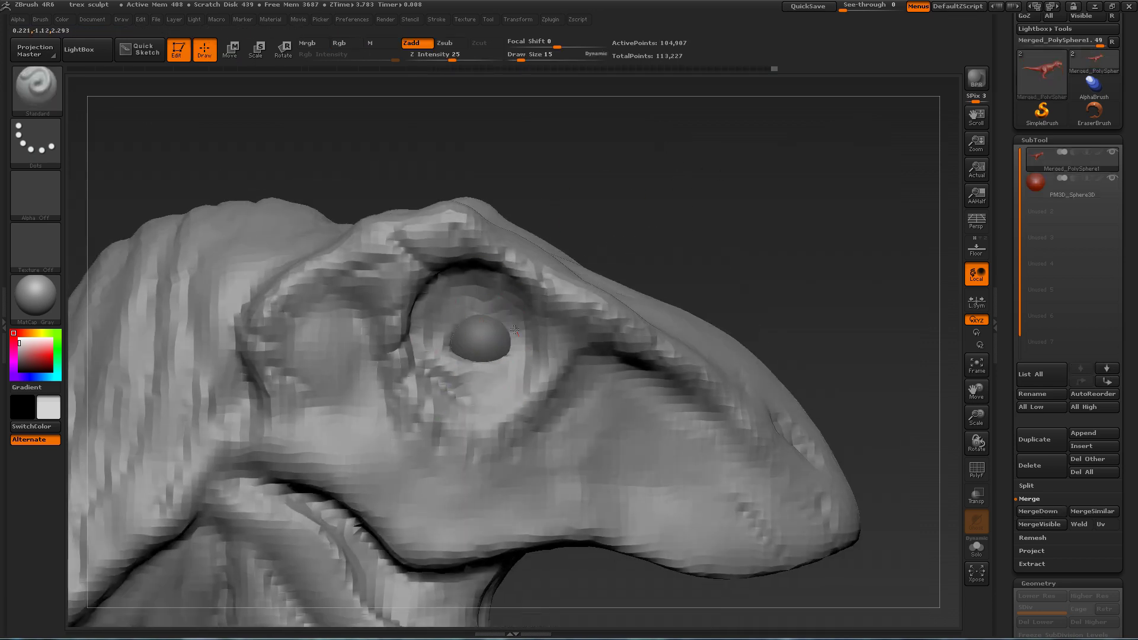
pyautogui.moveTo(865, 136); pyautogui.dragTo(821, 168)
pyautogui.moveTo(858, 125); pyautogui.dragTo(591, 262)
pyautogui.moveTo(788, 177); pyautogui.dragTo(759, 308)
pyautogui.press('[')
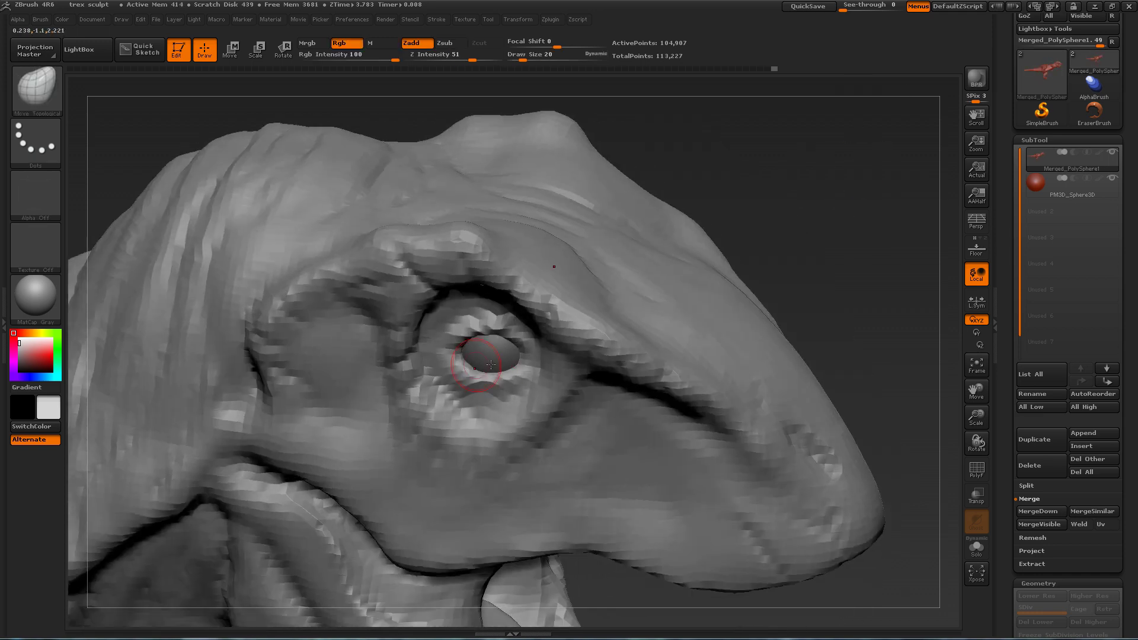
pyautogui.press('f')
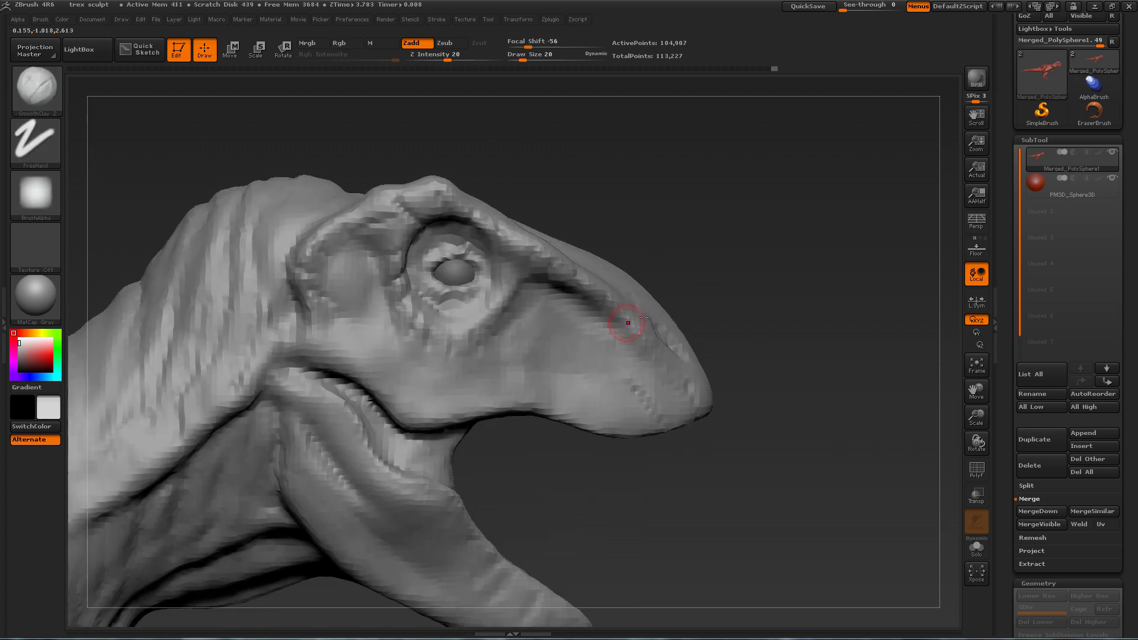
# - Smooth the side of the snout and adjust the head's shape with the Move Topological brush
pyautogui.moveTo(618, 326)
pyautogui.mouseDown()
pyautogui.moveTo(793, 269)
pyautogui.moveTo(745, 275)
pyautogui.mouseUp()
pyautogui.press('b')
pyautogui.press('m')
pyautogui.press('t')
pyautogui.press('s')
pyautogui.moveTo(583, 303); pyautogui.dragTo(594, 302)
pyautogui.moveTo(871, 379); pyautogui.dragTo(859, 282)
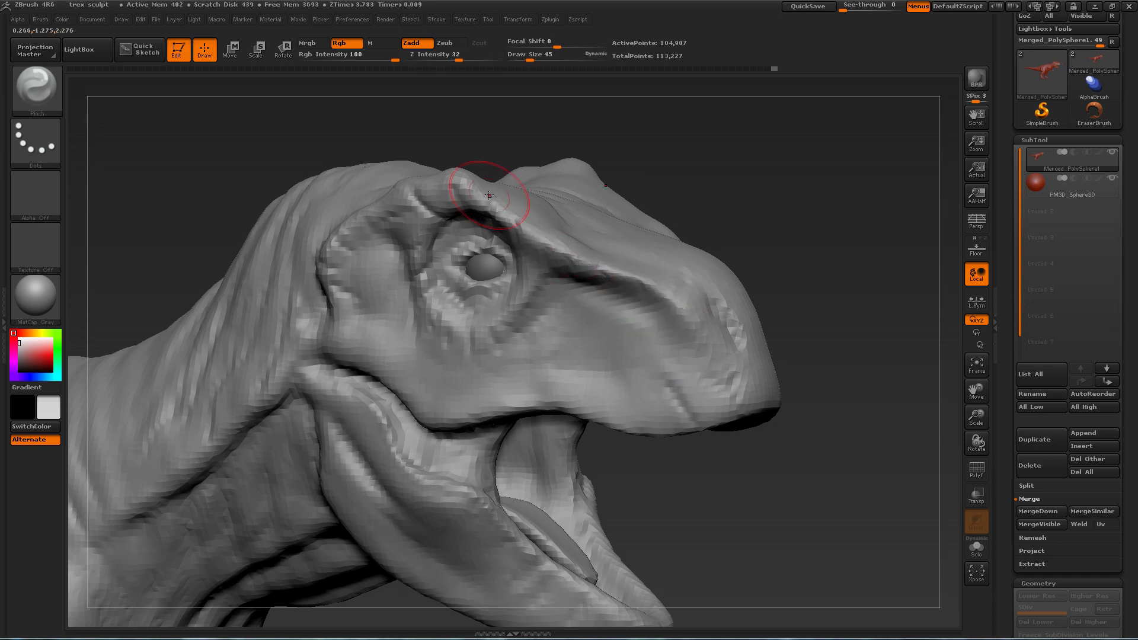
# - Sharpen the brow ridge and the rims of the eye socket and temple hollow with the Pinch brush
pyautogui.moveTo(509, 223); pyautogui.dragTo(481, 213)
pyautogui.moveTo(818, 243)
pyautogui.mouseDown()
pyautogui.moveTo(755, 248)
pyautogui.moveTo(731, 180)
pyautogui.moveTo(703, 175)
pyautogui.moveTo(764, 201)
pyautogui.mouseUp()
pyautogui.moveTo(323, 285); pyautogui.dragTo(321, 357)
pyautogui.moveTo(687, 345)
pyautogui.mouseDown()
pyautogui.moveTo(749, 163)
pyautogui.moveTo(797, 163)
pyautogui.mouseUp()
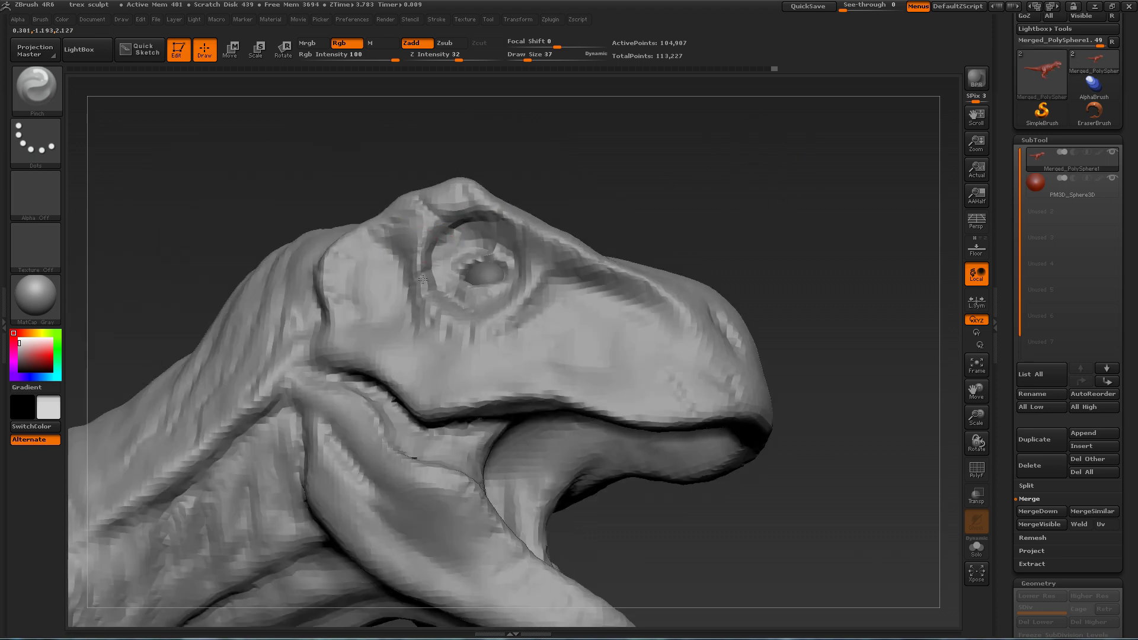
pyautogui.keyDown('alt'); pyautogui.moveTo(750, 237); pyautogui.dragTo(829, 157); pyautogui.keyUp('alt')
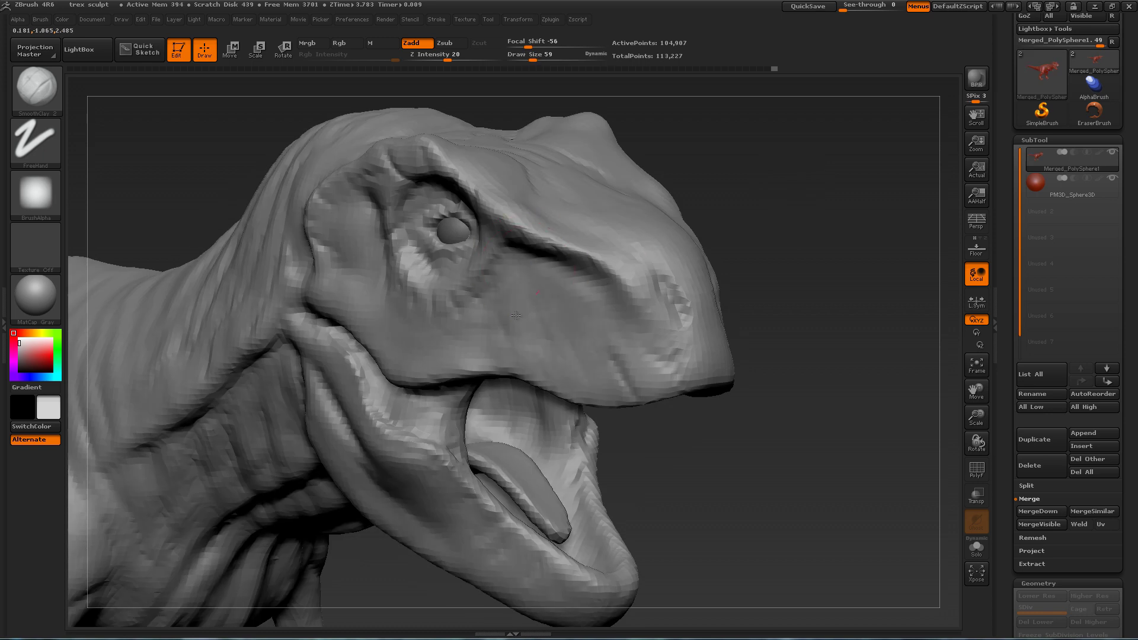
# - Sculpt small fleshy bumps on the cheek below and behind the eye and soften them
pyautogui.moveTo(516, 333); pyautogui.dragTo(548, 340)
pyautogui.keyDown('shift'); pyautogui.moveTo(620, 361); pyautogui.dragTo(631, 379); pyautogui.keyUp('shift')
pyautogui.keyDown('alt'); pyautogui.moveTo(800, 332); pyautogui.dragTo(822, 285); pyautogui.keyUp('alt')
pyautogui.press('s')
pyautogui.moveTo(509, 283); pyautogui.dragTo(506, 282)
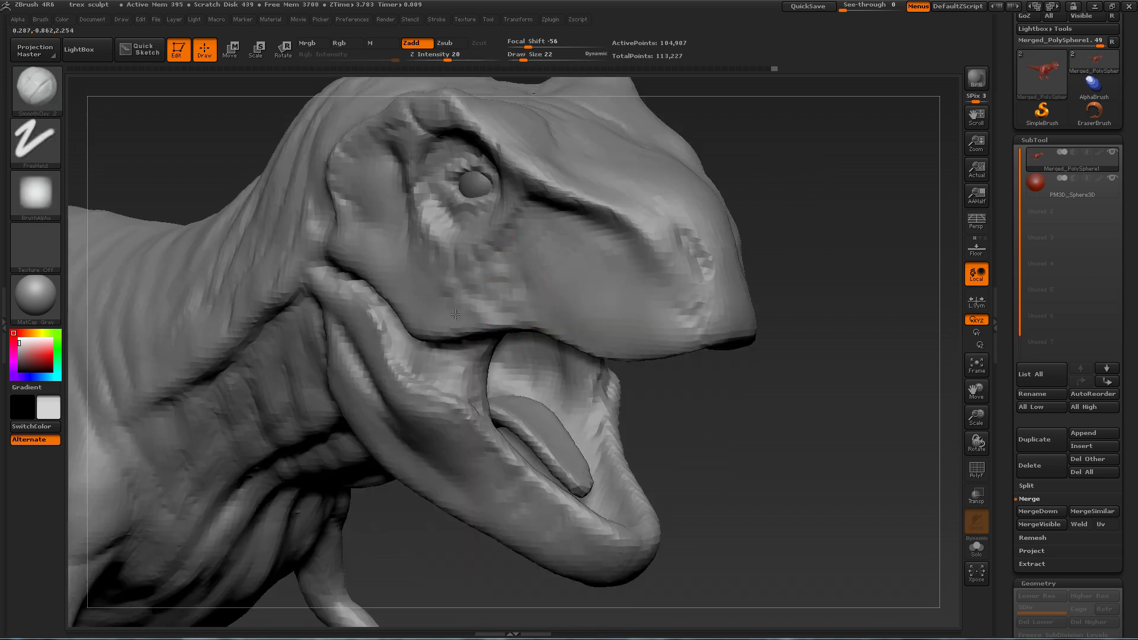
pyautogui.moveTo(381, 246); pyautogui.dragTo(736, 212)
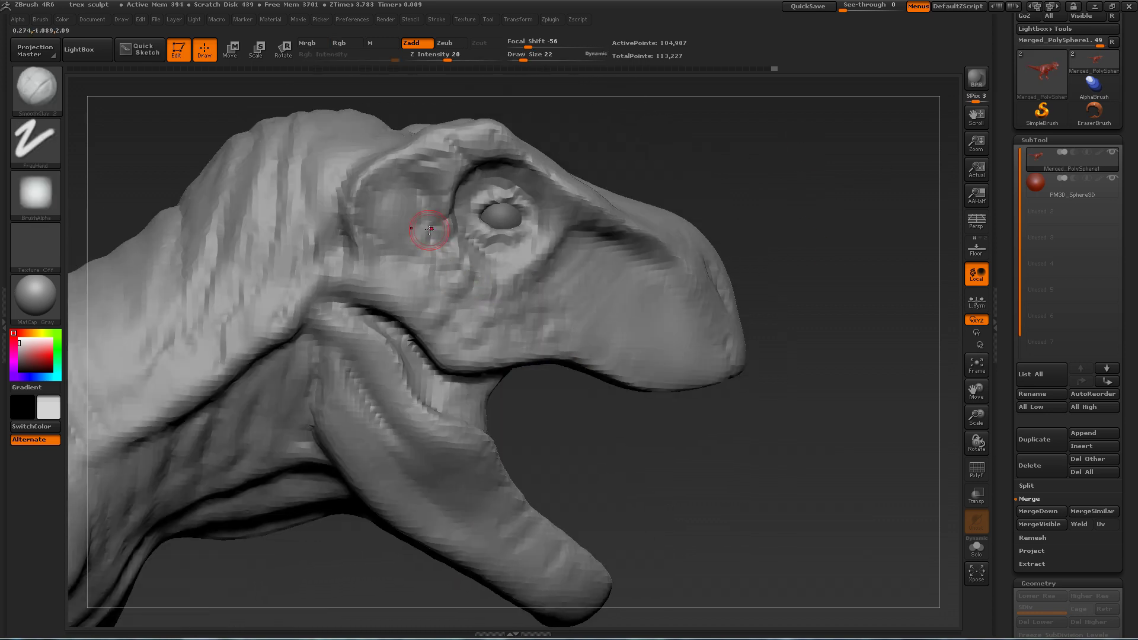
pyautogui.moveTo(406, 223); pyautogui.dragTo(435, 207)
pyautogui.moveTo(701, 168)
pyautogui.mouseDown()
pyautogui.moveTo(539, 258)
pyautogui.moveTo(508, 196)
pyautogui.mouseUp()
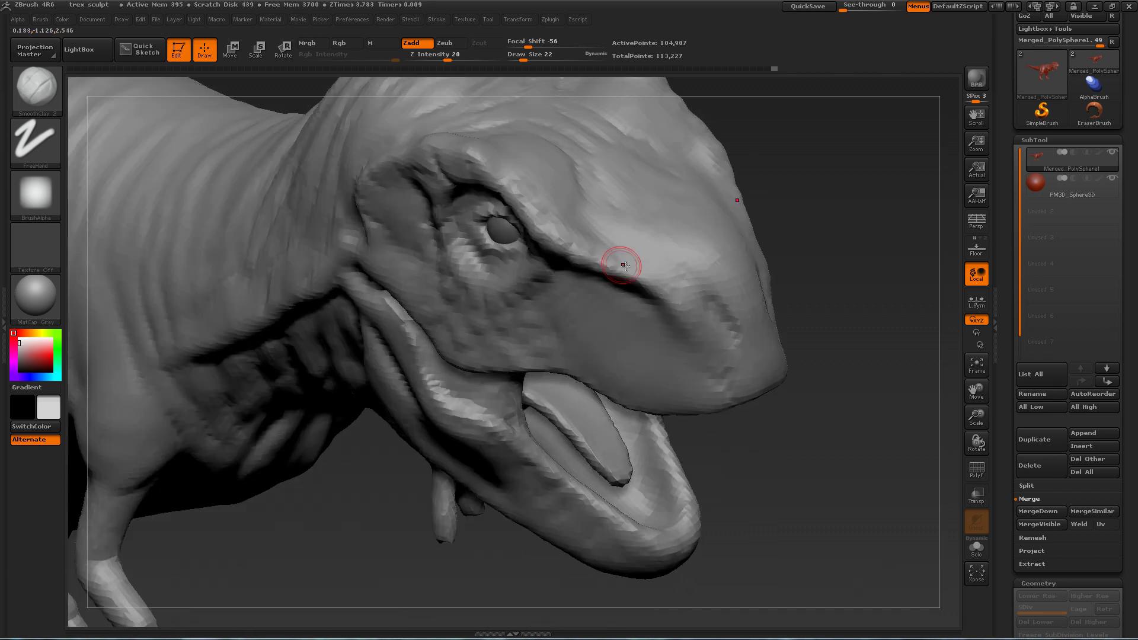
# - Refine the ridge above the eye and the top of the head, and choose the Dam_Standard brush
pyautogui.moveTo(576, 243); pyautogui.dragTo(555, 207)
pyautogui.moveTo(710, 112); pyautogui.dragTo(468, 213)
pyautogui.moveTo(570, 156); pyautogui.dragTo(596, 196)
pyautogui.press('b')
pyautogui.press('d')
pyautogui.press('s')
# - Set the DynaMesh resolution to 232, remesh the body and toggle the polyframe to check the mesh
pyautogui.moveTo(788, 245); pyautogui.dragTo(889, 349)
pyautogui.scroll(-5, 1056, 406)
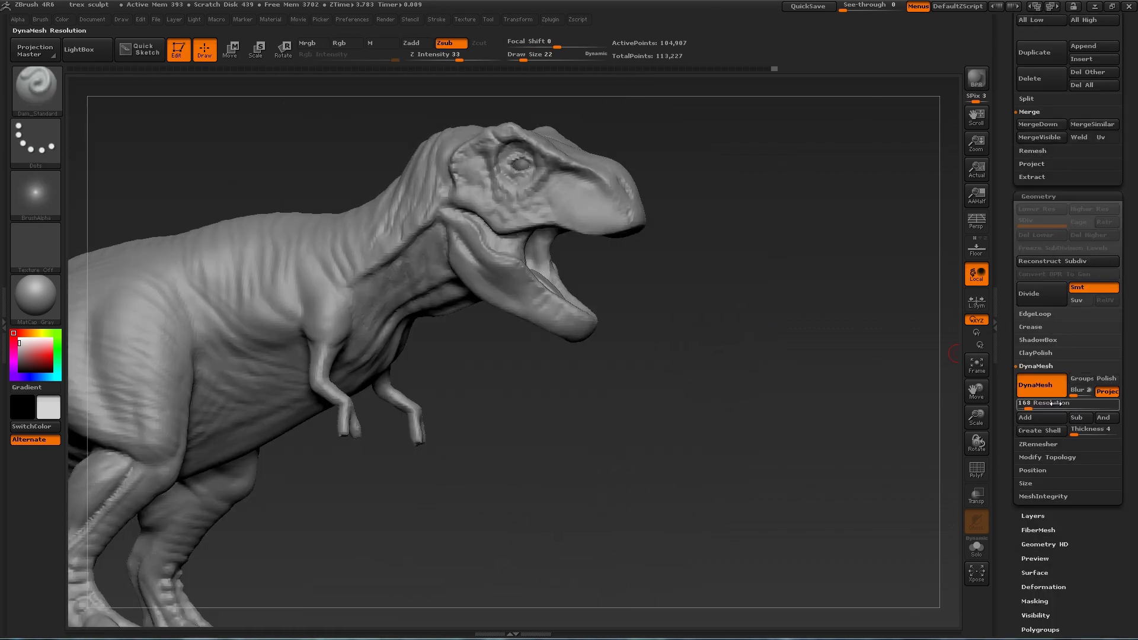
pyautogui.write('232')
pyautogui.press('Return')
pyautogui.keyDown('ctrl'); pyautogui.moveTo(689, 307); pyautogui.dragTo(775, 379); pyautogui.keyUp('ctrl')
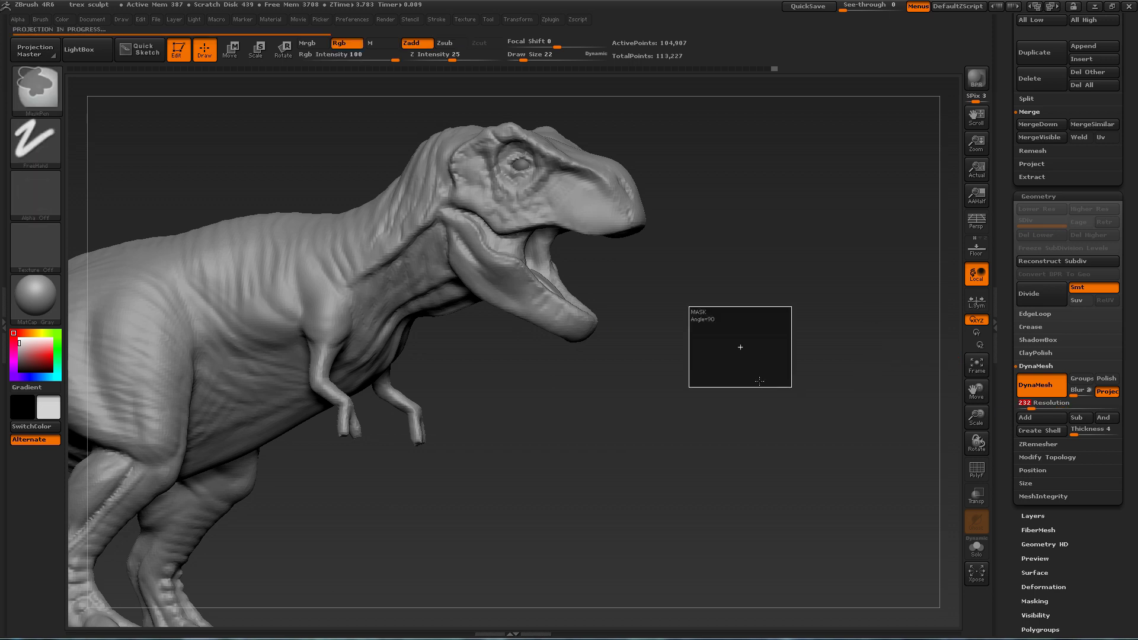
pyautogui.moveTo(1003, 249); pyautogui.dragTo(1006, 439)
pyautogui.moveTo(823, 355)
pyautogui.mouseDown()
pyautogui.moveTo(763, 360)
pyautogui.moveTo(760, 301)
pyautogui.moveTo(741, 300)
pyautogui.moveTo(775, 363)
pyautogui.moveTo(794, 297)
pyautogui.moveTo(744, 310)
pyautogui.moveTo(765, 290)
pyautogui.mouseUp()
pyautogui.hotkey('shift', 'f')
pyautogui.hotkey('shift', 'f')
pyautogui.hotkey('shift', 'f')
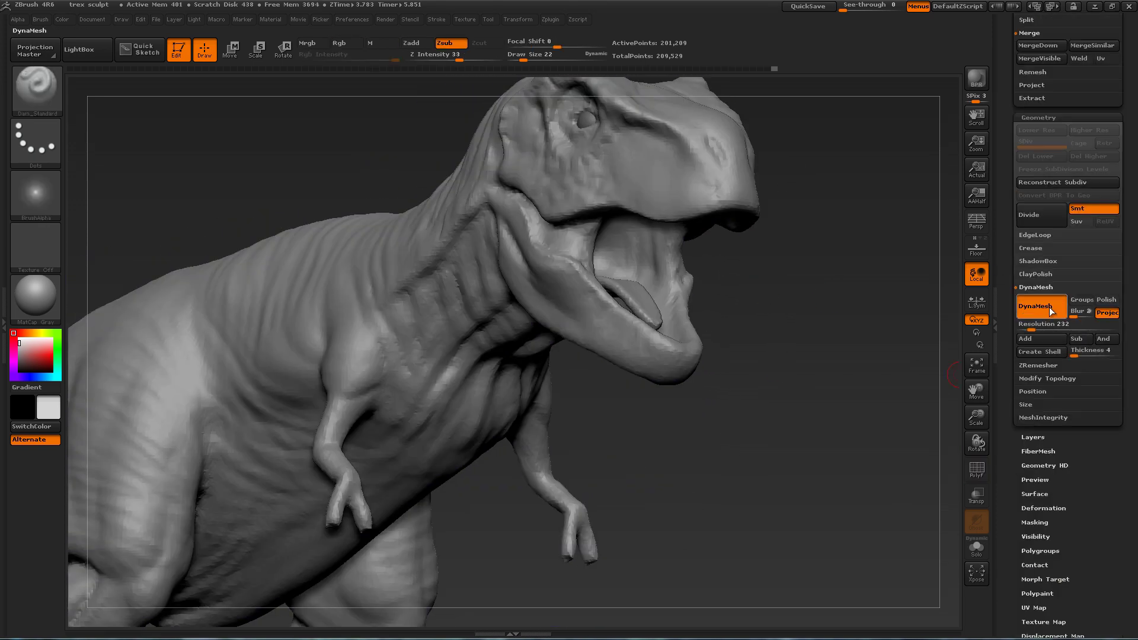
# - Isolate the T-rex's head by hiding the rest of the body, and choose MaskPen
pyautogui.moveTo(770, 356); pyautogui.dragTo(804, 263)
pyautogui.keyDown('ctrl'); pyautogui.keyDown('shift'); pyautogui.moveTo(472, 139); pyautogui.dragTo(724, 386); pyautogui.keyUp('shift'); pyautogui.keyUp('ctrl')
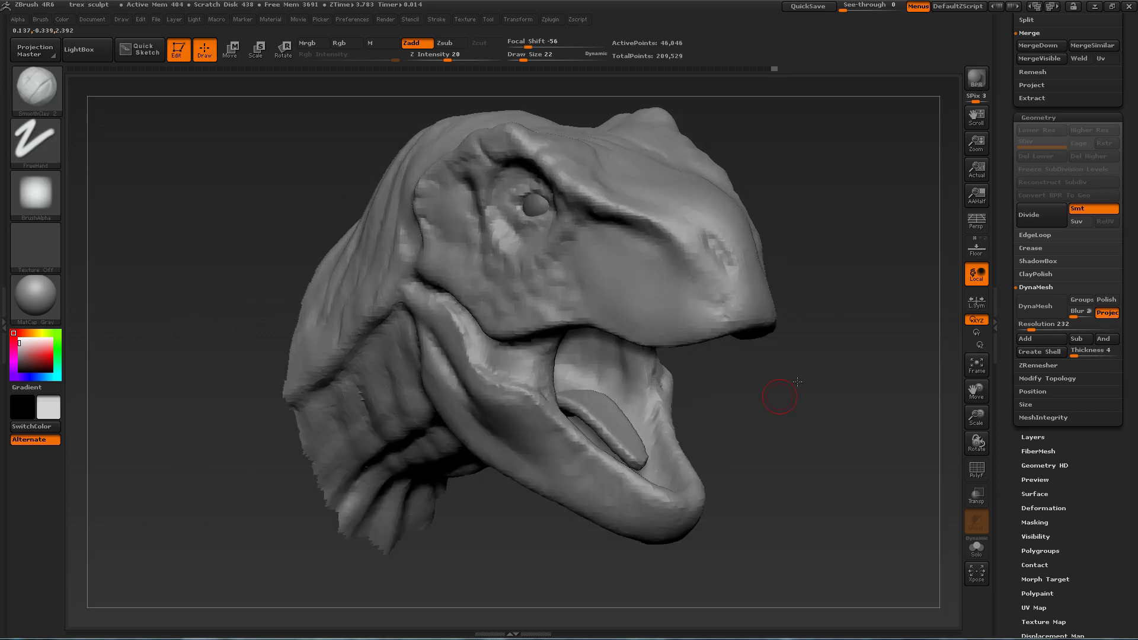
pyautogui.moveTo(774, 399)
pyautogui.mouseDown()
pyautogui.moveTo(849, 369)
pyautogui.moveTo(660, 287)
pyautogui.mouseUp()
pyautogui.press('ctrl')
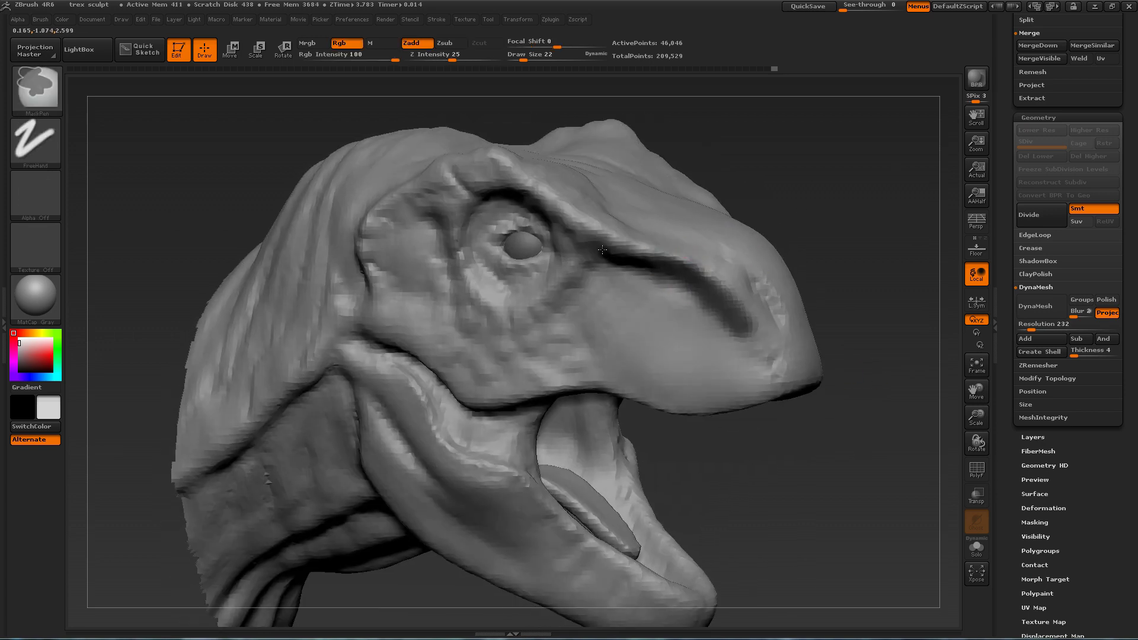
# - Mask the bony ridge from the brow and front of the eye socket along the snout
pyautogui.keyDown('ctrl'); pyautogui.moveTo(602, 249); pyautogui.dragTo(735, 296); pyautogui.keyUp('ctrl')
pyautogui.moveTo(865, 255); pyautogui.dragTo(759, 300)
pyautogui.keyDown('ctrl'); pyautogui.moveTo(604, 205); pyautogui.dragTo(734, 297); pyautogui.keyUp('ctrl')
pyautogui.keyDown('ctrl'); pyautogui.moveTo(699, 249); pyautogui.dragTo(616, 205); pyautogui.keyUp('ctrl')
pyautogui.moveTo(888, 296); pyautogui.dragTo(927, 282)
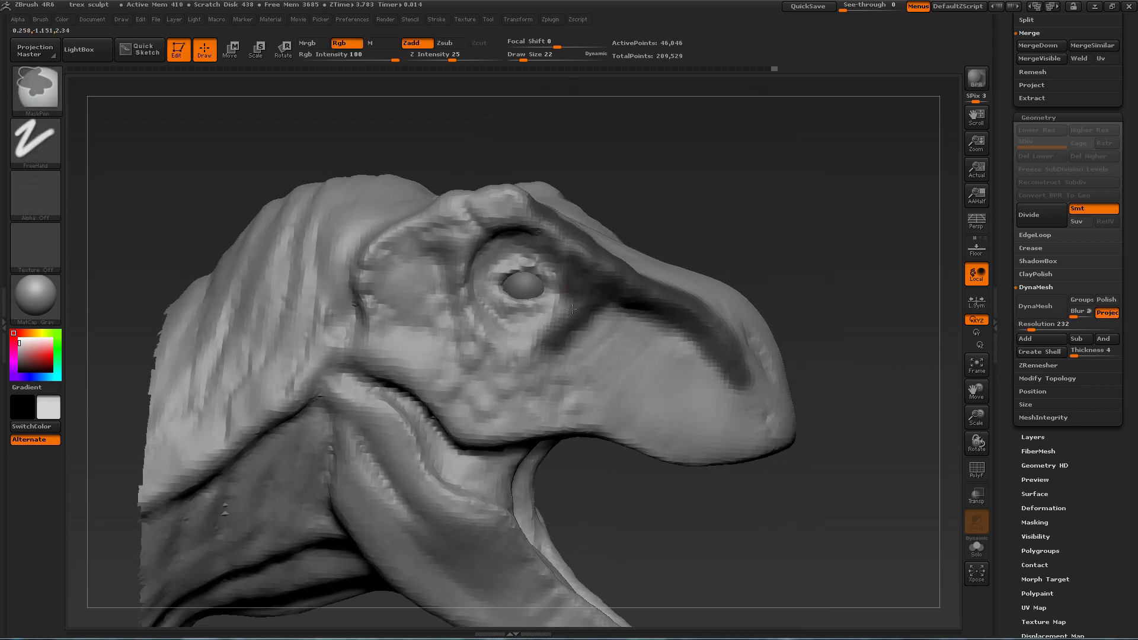
pyautogui.moveTo(491, 199); pyautogui.dragTo(466, 218)
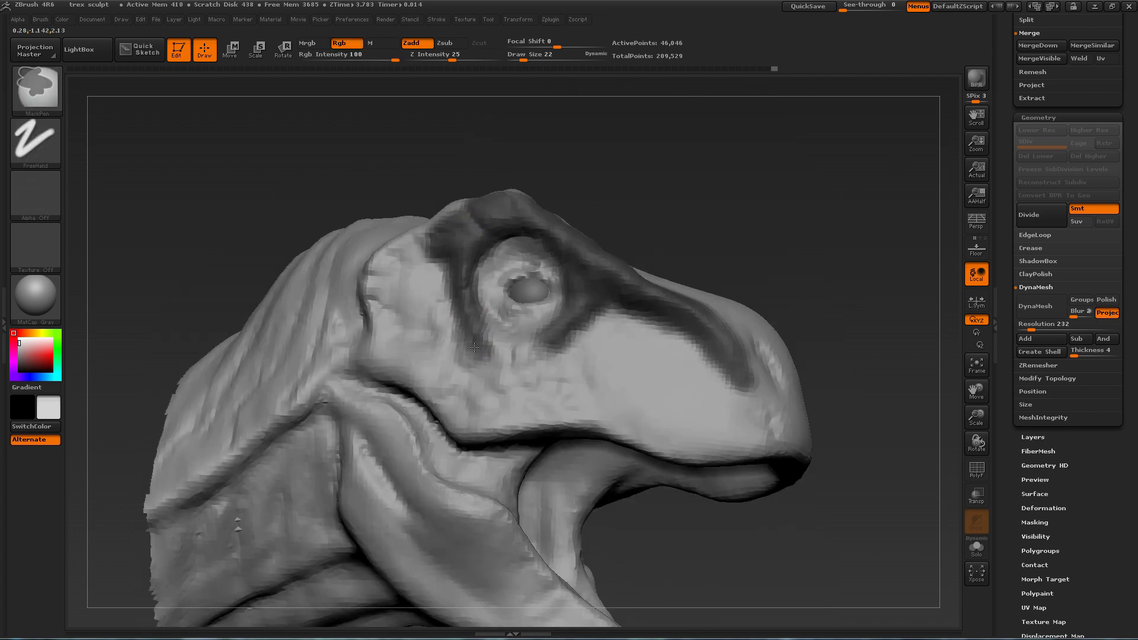
# - Extend the mask around the back of the eye socket and over the brow, and invert it
pyautogui.keyDown('ctrl'); pyautogui.moveTo(490, 341); pyautogui.dragTo(551, 345); pyautogui.keyUp('ctrl')
pyautogui.moveTo(754, 172); pyautogui.dragTo(829, 169)
pyautogui.keyDown('ctrl'); pyautogui.moveTo(534, 231); pyautogui.dragTo(449, 285); pyautogui.keyUp('ctrl')
pyautogui.moveTo(829, 177)
pyautogui.mouseDown()
pyautogui.moveTo(866, 208)
pyautogui.moveTo(844, 237)
pyautogui.mouseUp()
pyautogui.keyDown('ctrl'); pyautogui.moveTo(486, 237); pyautogui.dragTo(569, 213); pyautogui.keyUp('ctrl')
pyautogui.moveTo(853, 249); pyautogui.dragTo(847, 356)
pyautogui.keyDown('ctrl'); pyautogui.moveTo(510, 222); pyautogui.dragTo(593, 207); pyautogui.keyUp('ctrl')
pyautogui.moveTo(817, 379)
pyautogui.mouseDown()
pyautogui.moveTo(778, 200)
pyautogui.moveTo(753, 178)
pyautogui.mouseUp()
pyautogui.keyDown('ctrl'); pyautogui.click(771, 202); pyautogui.keyUp('ctrl')
# - Raise and smooth the unmasked brow ridge, and carve creases across it with the Dam_Standard brush
pyautogui.keyDown('alt'); pyautogui.moveTo(800, 216); pyautogui.dragTo(761, 176); pyautogui.keyUp('alt')
pyautogui.press('1')
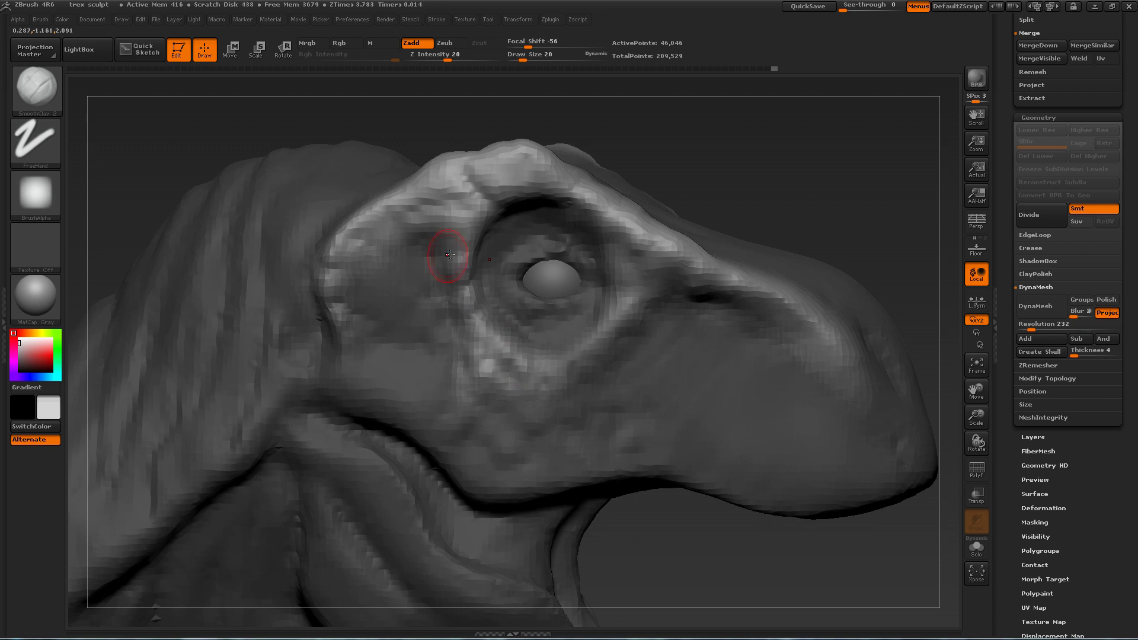
pyautogui.keyDown('alt'); pyautogui.moveTo(628, 166); pyautogui.dragTo(660, 210); pyautogui.keyUp('alt')
pyautogui.press('[')
pyautogui.press('[')
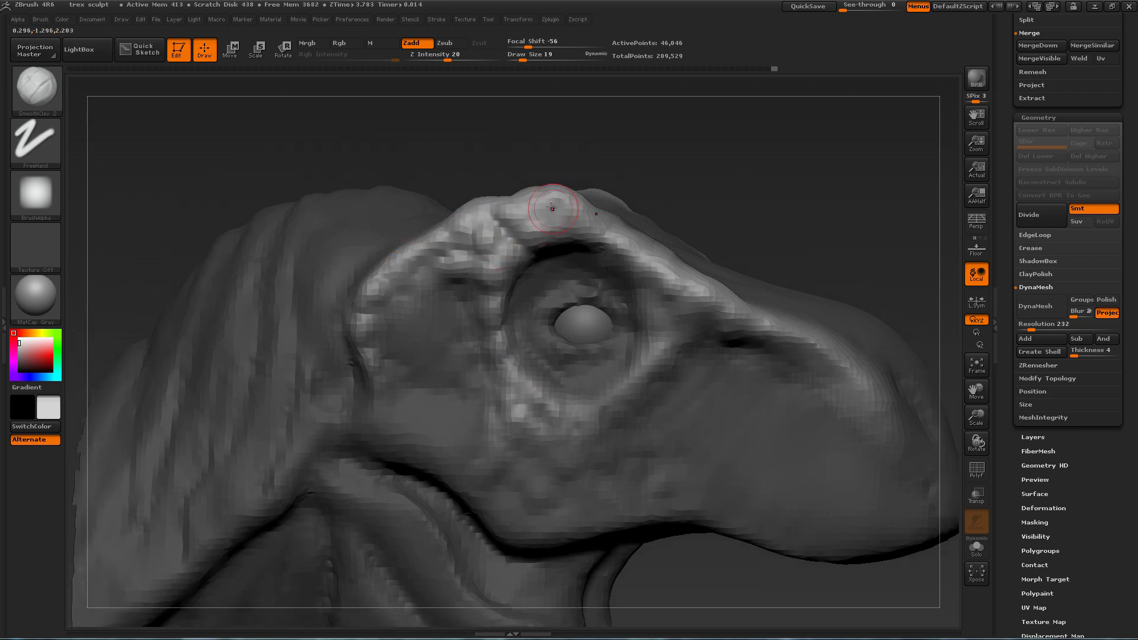
pyautogui.press('shift')
pyautogui.moveTo(738, 169); pyautogui.dragTo(690, 242)
pyautogui.moveTo(479, 177); pyautogui.dragTo(486, 256)
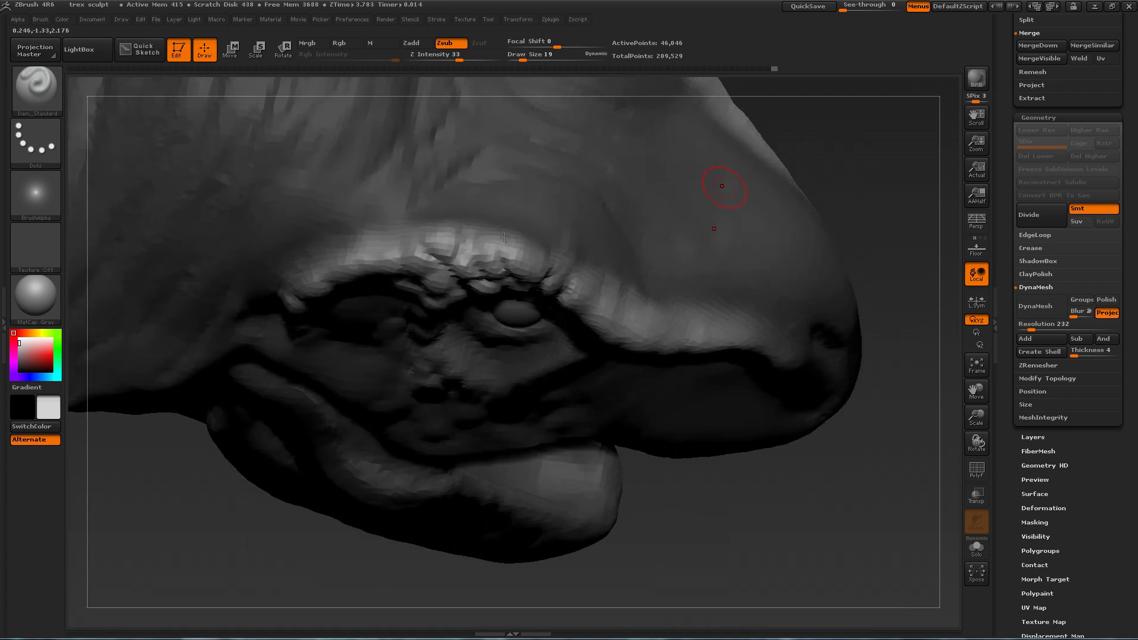
# - Carve more creases along the raised ridge from the brow down the snout, and clear the mask
pyautogui.moveTo(873, 146); pyautogui.dragTo(715, 141)
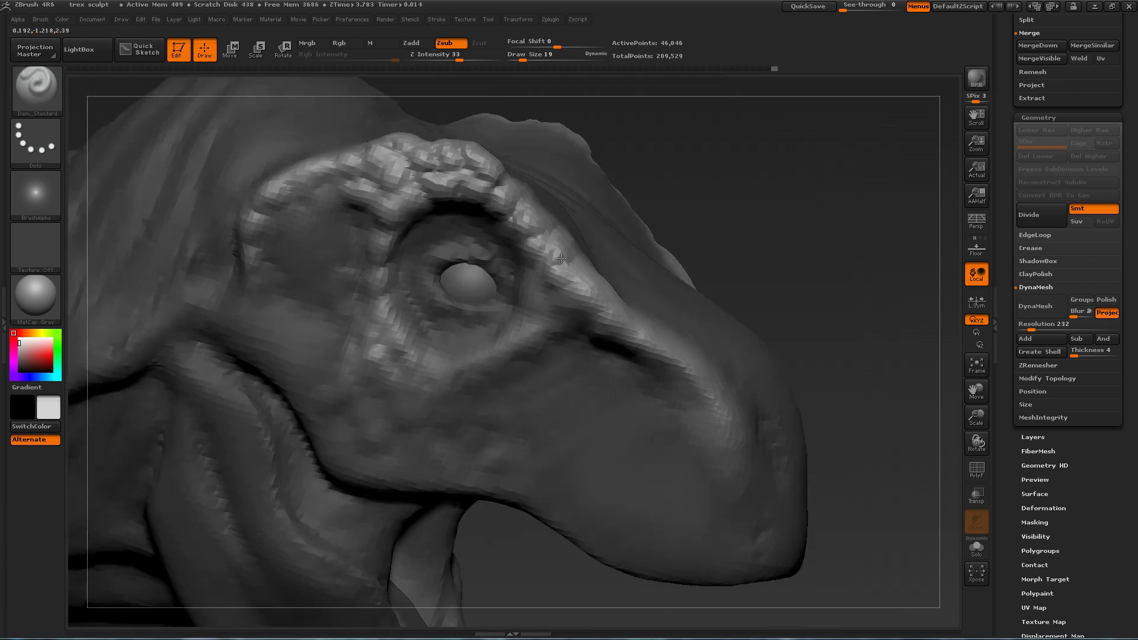
pyautogui.moveTo(831, 203); pyautogui.dragTo(815, 160)
pyautogui.moveTo(813, 289); pyautogui.dragTo(720, 314)
pyautogui.moveTo(631, 294); pyautogui.dragTo(567, 234)
pyautogui.moveTo(764, 255); pyautogui.dragTo(823, 195)
pyautogui.moveTo(727, 279); pyautogui.dragTo(480, 232)
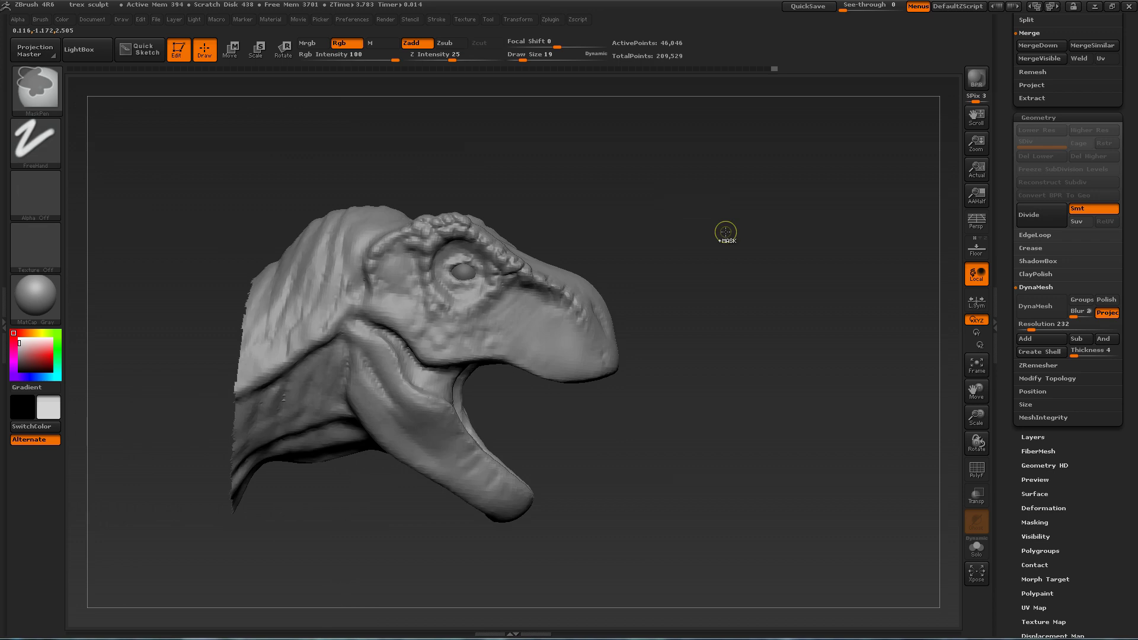
pyautogui.moveTo(723, 233)
pyautogui.mouseDown()
pyautogui.moveTo(866, 176)
pyautogui.moveTo(748, 192)
pyautogui.mouseUp()
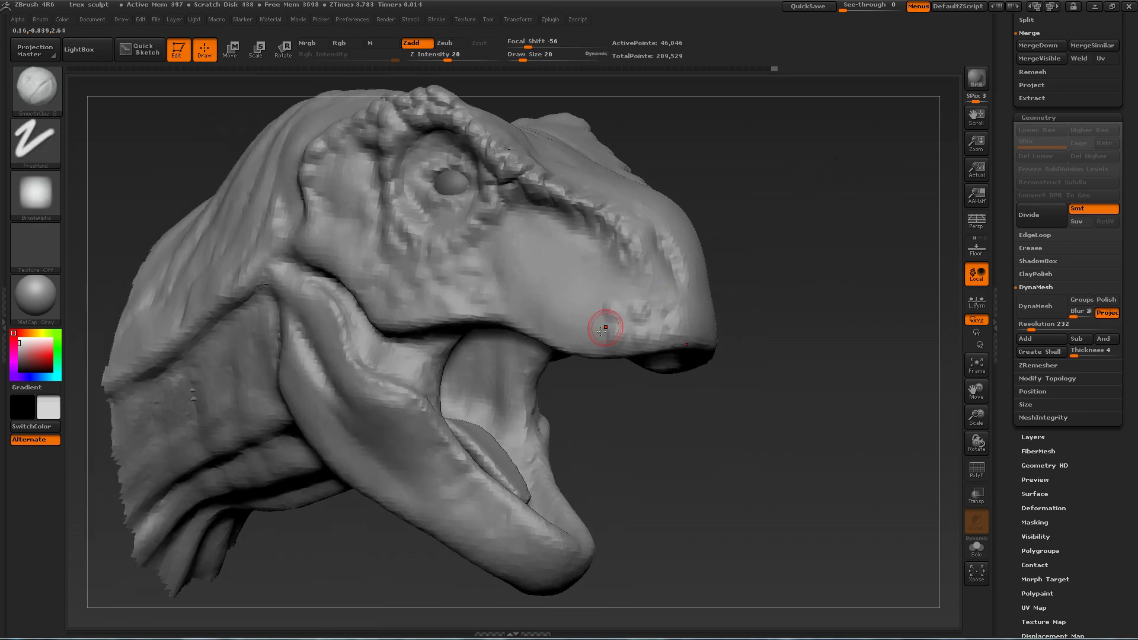
# - Build up scaly bumps over the snout, upper lip and lower jaw edge with the Standard brush, smoothing between strokes
pyautogui.moveTo(748, 268)
pyautogui.mouseDown()
pyautogui.moveTo(808, 244)
pyautogui.moveTo(739, 275)
pyautogui.moveTo(628, 290)
pyautogui.mouseUp()
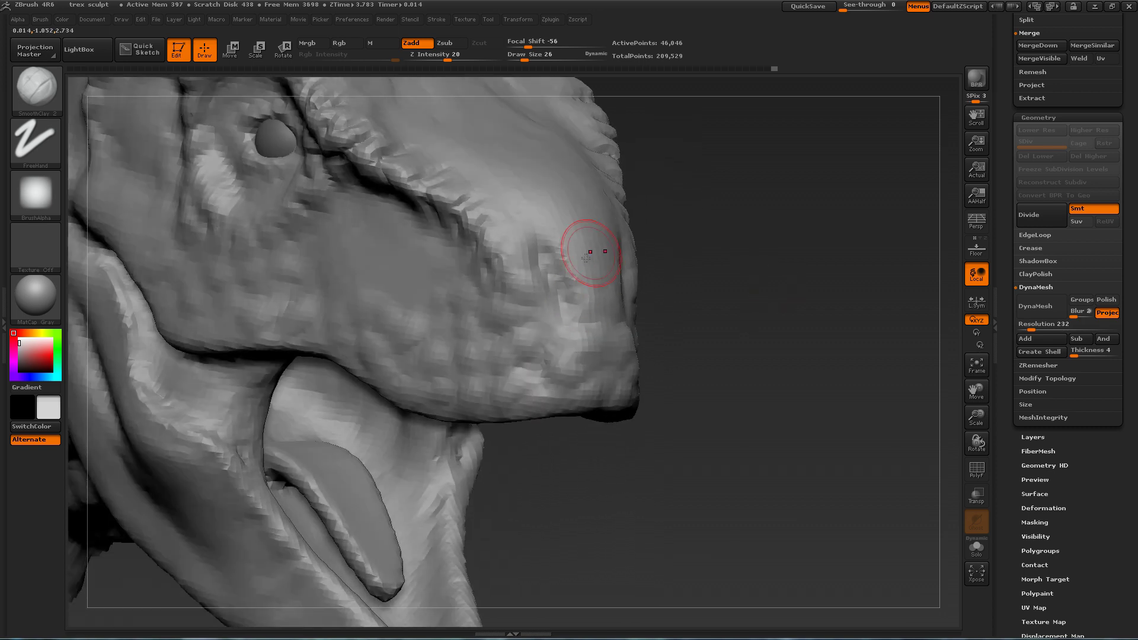
pyautogui.press('b')
pyautogui.press('s')
pyautogui.press('t')
pyautogui.moveTo(712, 253); pyautogui.dragTo(707, 255)
pyautogui.press('s')
pyautogui.moveTo(558, 255); pyautogui.dragTo(575, 305)
pyautogui.moveTo(717, 290); pyautogui.dragTo(741, 278)
pyautogui.press('1')
pyautogui.press('s')
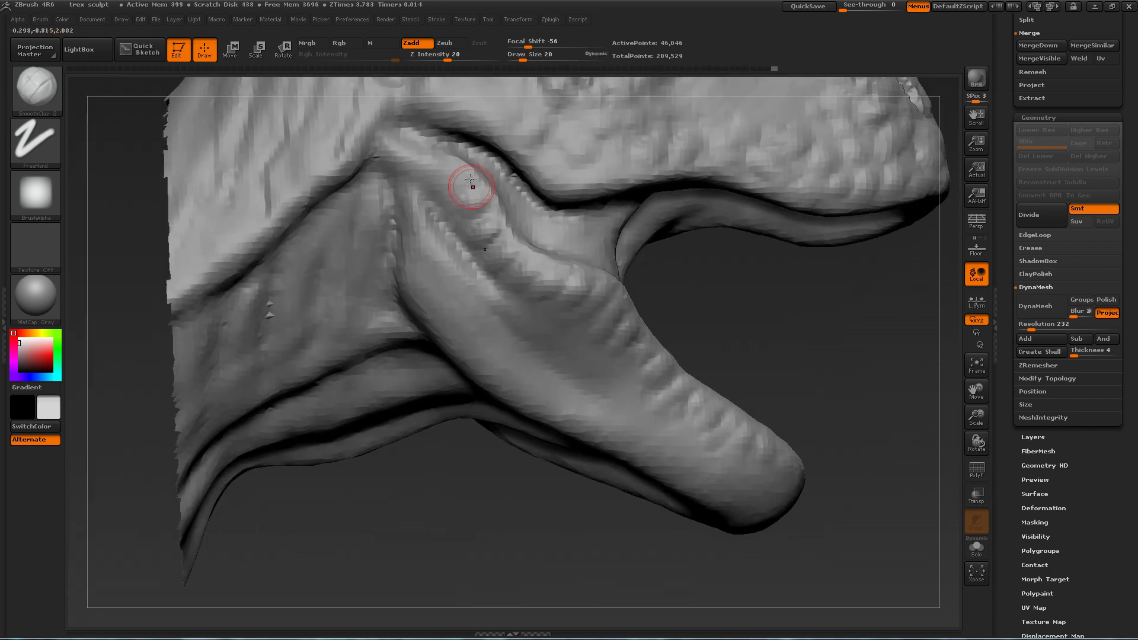
# - Carve wrinkles into the neck behind the lower jaw with the Dam_Standard brush, and soften them by smoothing
pyautogui.moveTo(841, 320); pyautogui.dragTo(726, 228)
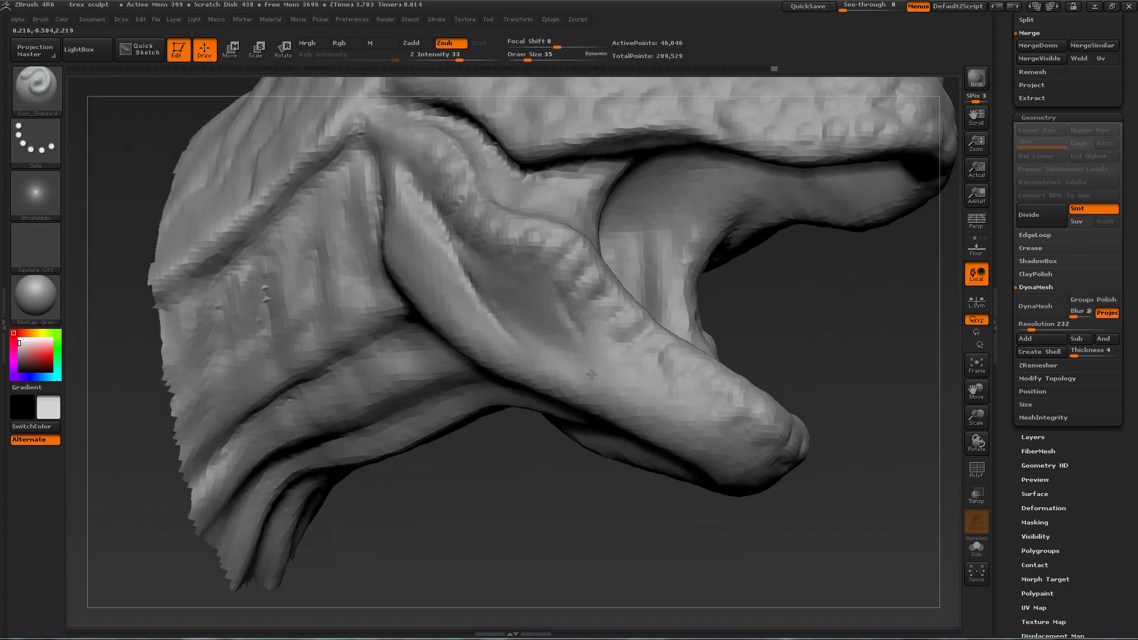
pyautogui.keyDown('alt'); pyautogui.moveTo(842, 316); pyautogui.dragTo(860, 276); pyautogui.keyUp('alt')
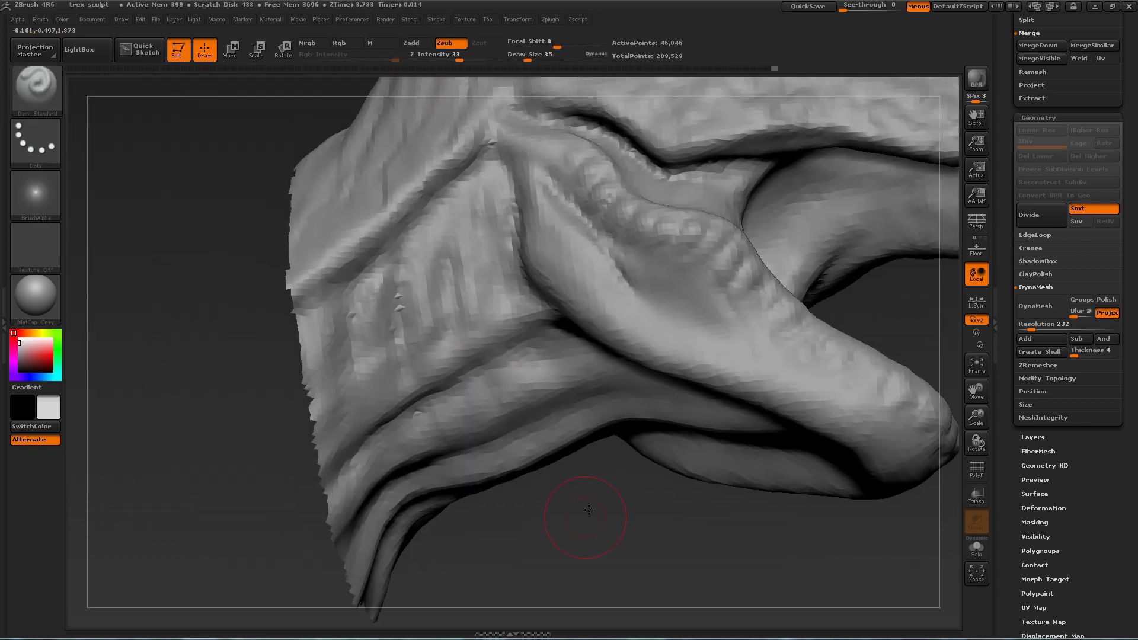
pyautogui.moveTo(579, 403); pyautogui.dragTo(548, 322)
pyautogui.press('shift')
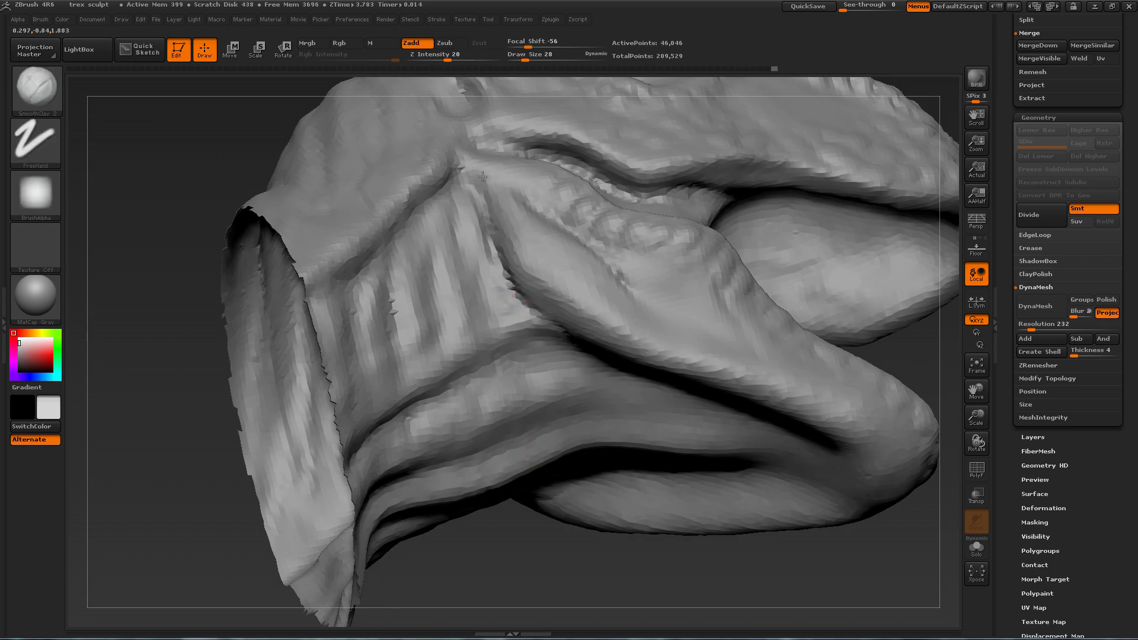
pyautogui.moveTo(196, 225)
pyautogui.mouseDown()
pyautogui.moveTo(214, 267)
pyautogui.moveTo(255, 271)
pyautogui.mouseUp()
pyautogui.keyDown('alt'); pyautogui.moveTo(221, 491); pyautogui.dragTo(221, 399); pyautogui.keyUp('alt')
pyautogui.moveTo(823, 356)
pyautogui.mouseDown()
pyautogui.moveTo(770, 349)
pyautogui.moveTo(952, 414)
pyautogui.mouseUp()
pyautogui.moveTo(877, 462); pyautogui.dragTo(847, 450)
# - Reshape the throat and neck folds with the Move Topological brush, and strengthen the folds with the Standard brush
pyautogui.press('b')
pyautogui.press('m')
pyautogui.press('t')
pyautogui.keyDown('alt'); pyautogui.moveTo(699, 521); pyautogui.dragTo(714, 447); pyautogui.keyUp('alt')
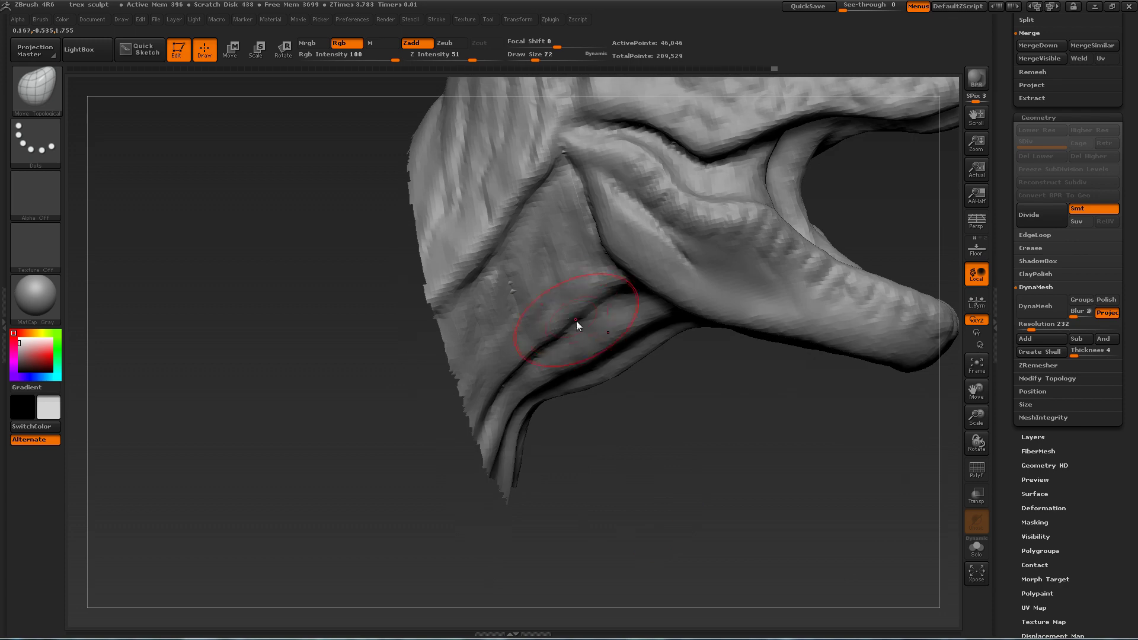
pyautogui.moveTo(643, 421)
pyautogui.mouseDown()
pyautogui.moveTo(632, 391)
pyautogui.moveTo(572, 325)
pyautogui.mouseUp()
pyautogui.moveTo(483, 388); pyautogui.dragTo(489, 231)
pyautogui.moveTo(541, 200); pyautogui.dragTo(513, 326)
pyautogui.moveTo(655, 473); pyautogui.dragTo(561, 247)
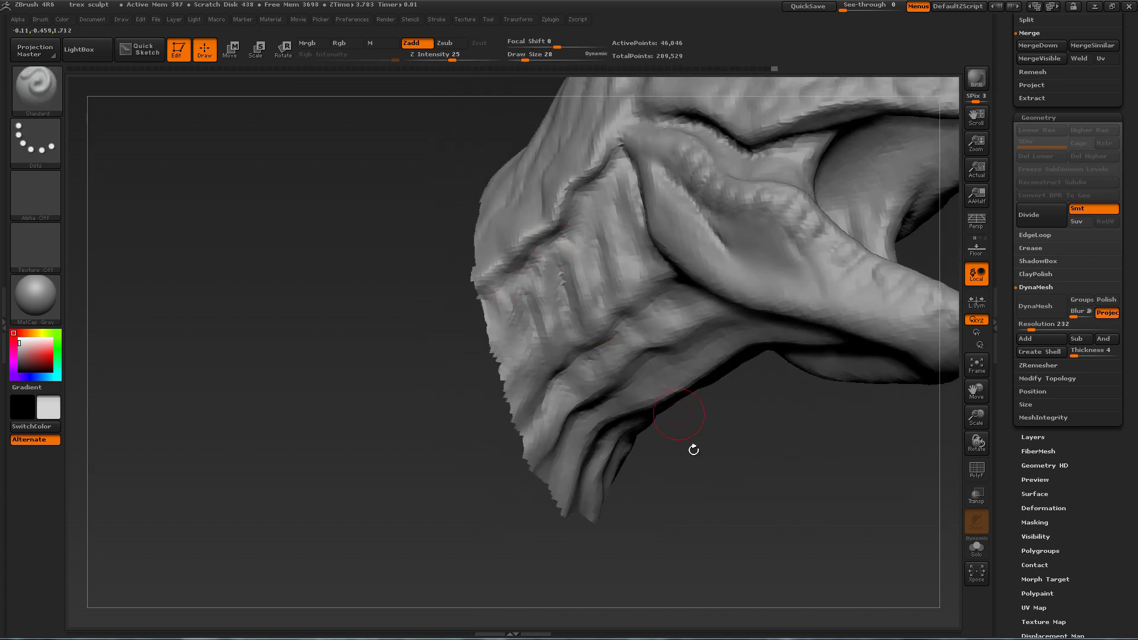
# - Mask everything except the neck fold behind the jaw, swell it with the Inflat brush, and clear the mask
pyautogui.moveTo(706, 472); pyautogui.dragTo(720, 457)
pyautogui.press('ctrl')
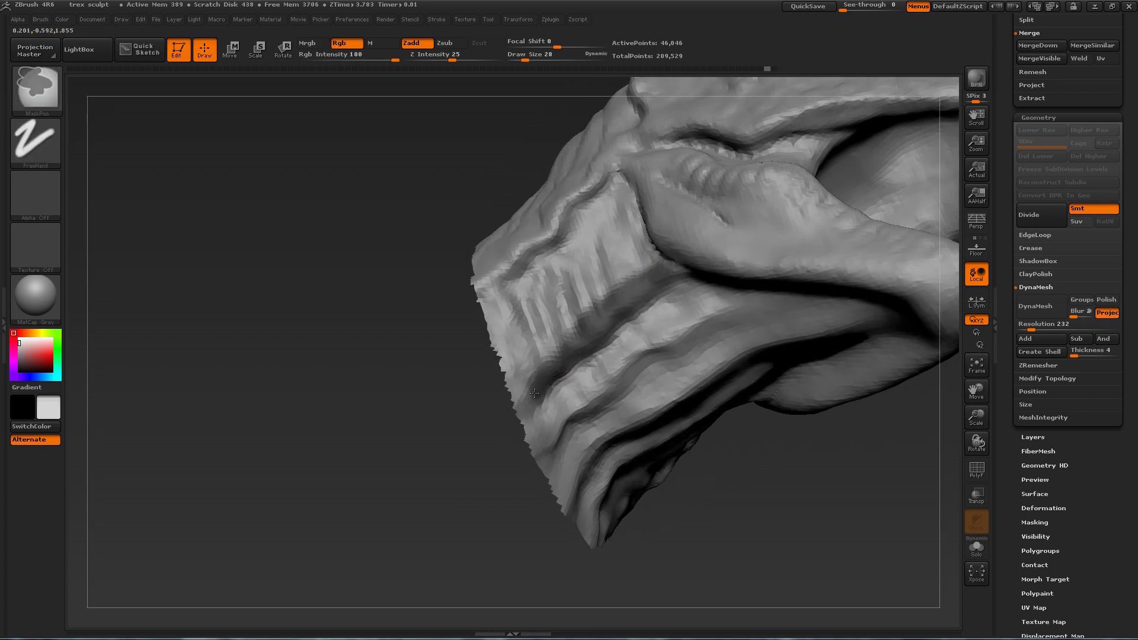
pyautogui.keyDown('ctrl'); pyautogui.click(460, 372); pyautogui.keyUp('ctrl')
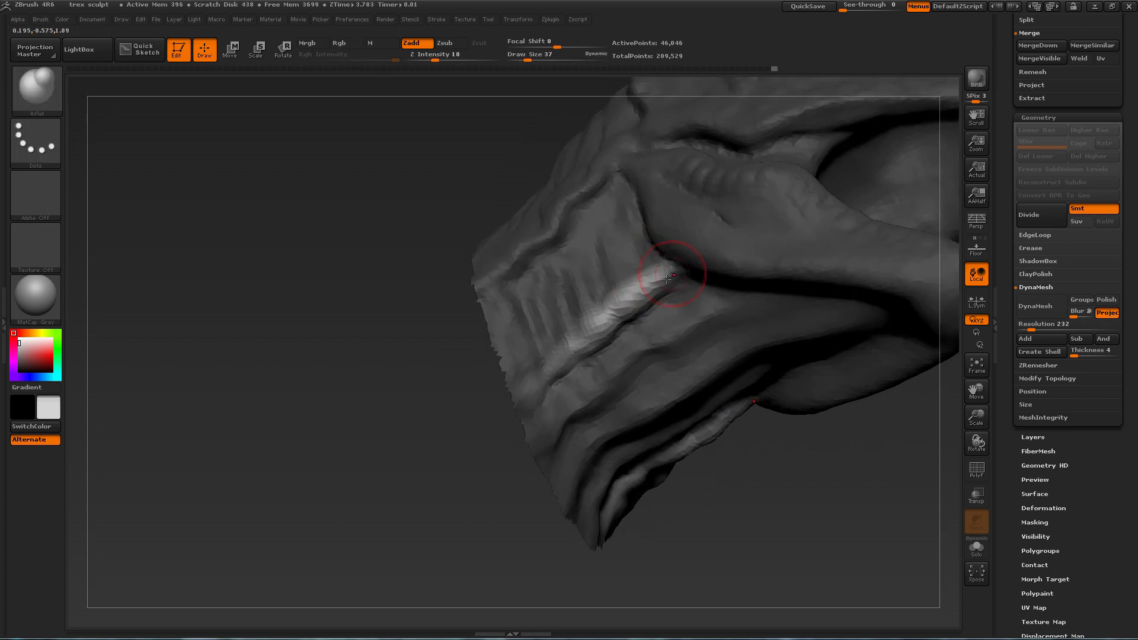
pyautogui.moveTo(568, 370); pyautogui.dragTo(552, 361)
pyautogui.press('shift')
pyautogui.moveTo(442, 386)
pyautogui.keyDown('ctrl'); pyautogui.mouseDown()
pyautogui.moveTo(459, 455)
pyautogui.moveTo(474, 385)
pyautogui.mouseUp(); pyautogui.keyUp('ctrl')
# - Carve fine creases across the side of the neck and behind the cheek with the Dam_Standard brush
pyautogui.moveTo(578, 296); pyautogui.dragTo(556, 428)
pyautogui.moveTo(457, 391)
pyautogui.mouseDown()
pyautogui.moveTo(465, 453)
pyautogui.moveTo(498, 448)
pyautogui.mouseUp()
pyautogui.moveTo(716, 414); pyautogui.dragTo(721, 435)
pyautogui.press('s')
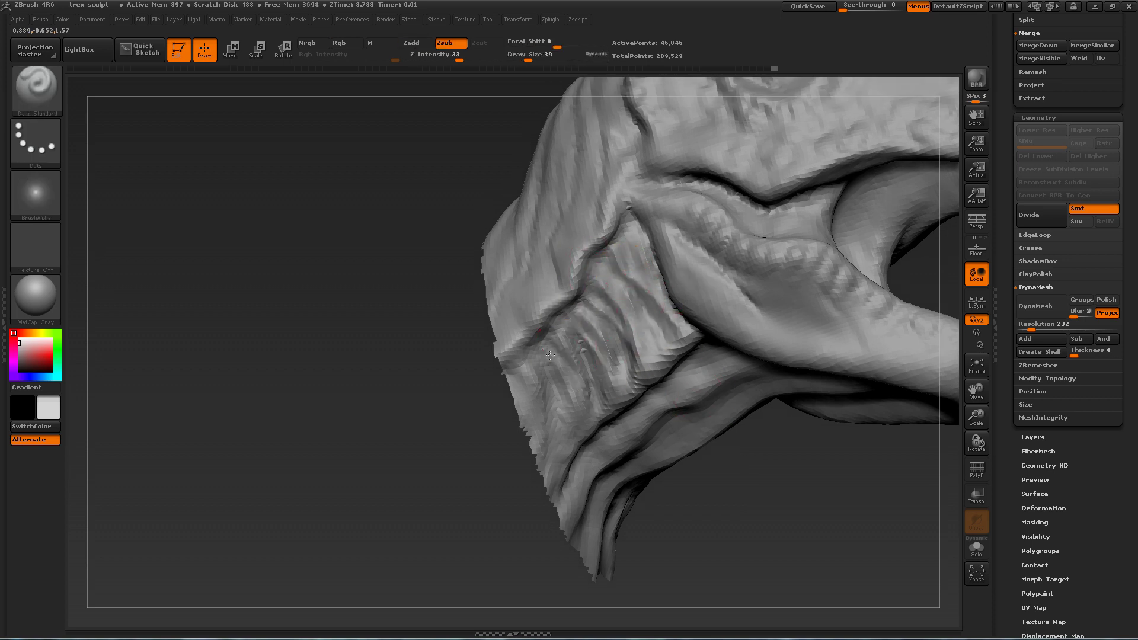
pyautogui.moveTo(556, 462); pyautogui.dragTo(466, 461)
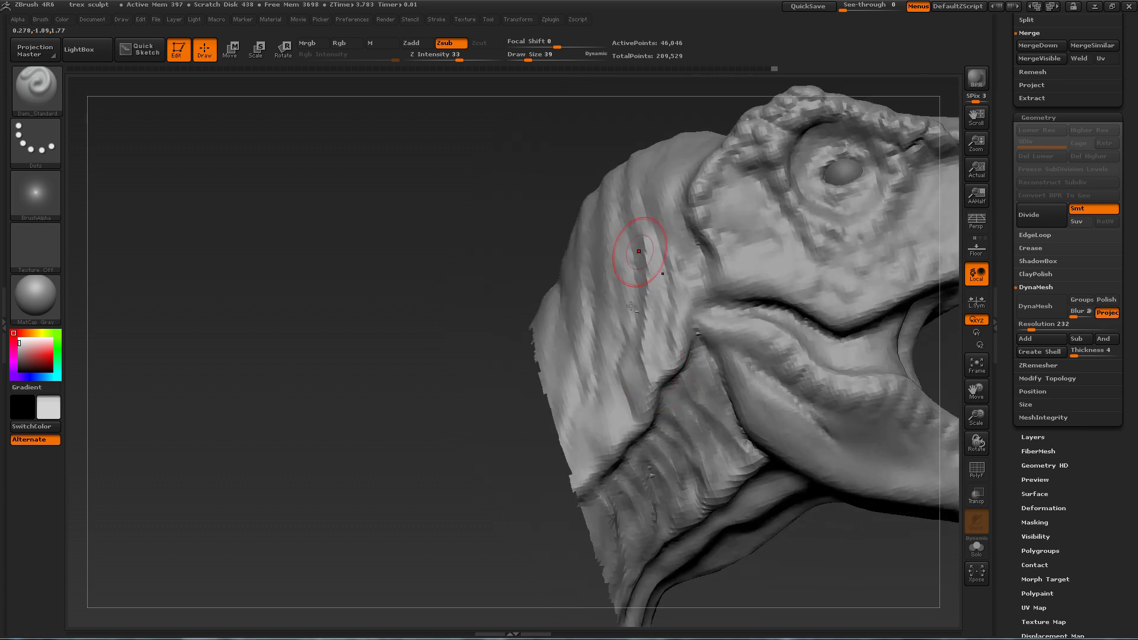
pyautogui.moveTo(415, 385)
pyautogui.mouseDown()
pyautogui.moveTo(474, 385)
pyautogui.moveTo(379, 385)
pyautogui.moveTo(438, 367)
pyautogui.mouseUp()
pyautogui.moveTo(562, 344); pyautogui.dragTo(518, 260)
# - Change the model colour to a light beige, and carve long skin wrinkles across the back of the head and neck
pyautogui.moveTo(38, 347)
pyautogui.mouseDown()
pyautogui.moveTo(46, 336)
pyautogui.moveTo(35, 344)
pyautogui.mouseUp()
pyautogui.moveTo(178, 338); pyautogui.dragTo(540, 327)
pyautogui.keyDown('alt'); pyautogui.moveTo(428, 398); pyautogui.dragTo(559, 411); pyautogui.keyUp('alt')
pyautogui.moveTo(549, 364); pyautogui.dragTo(575, 395)
pyautogui.moveTo(441, 398); pyautogui.dragTo(537, 385)
pyautogui.moveTo(427, 379); pyautogui.dragTo(356, 391)
pyautogui.moveTo(402, 225); pyautogui.dragTo(551, 208)
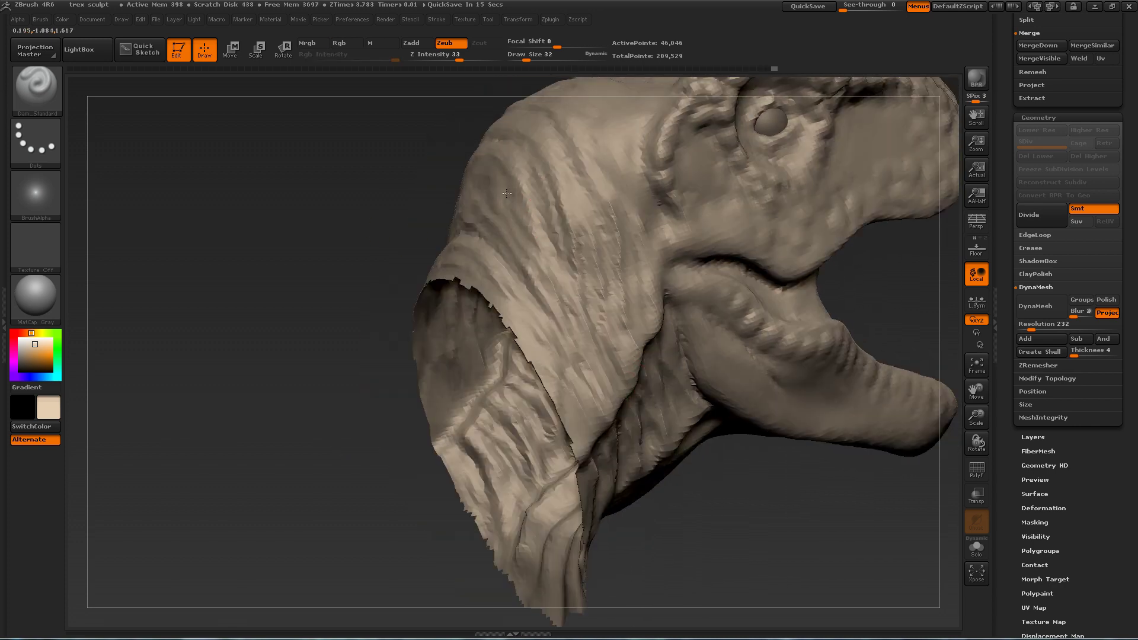
pyautogui.keyDown('alt'); pyautogui.moveTo(437, 226); pyautogui.dragTo(862, 434); pyautogui.keyUp('alt')
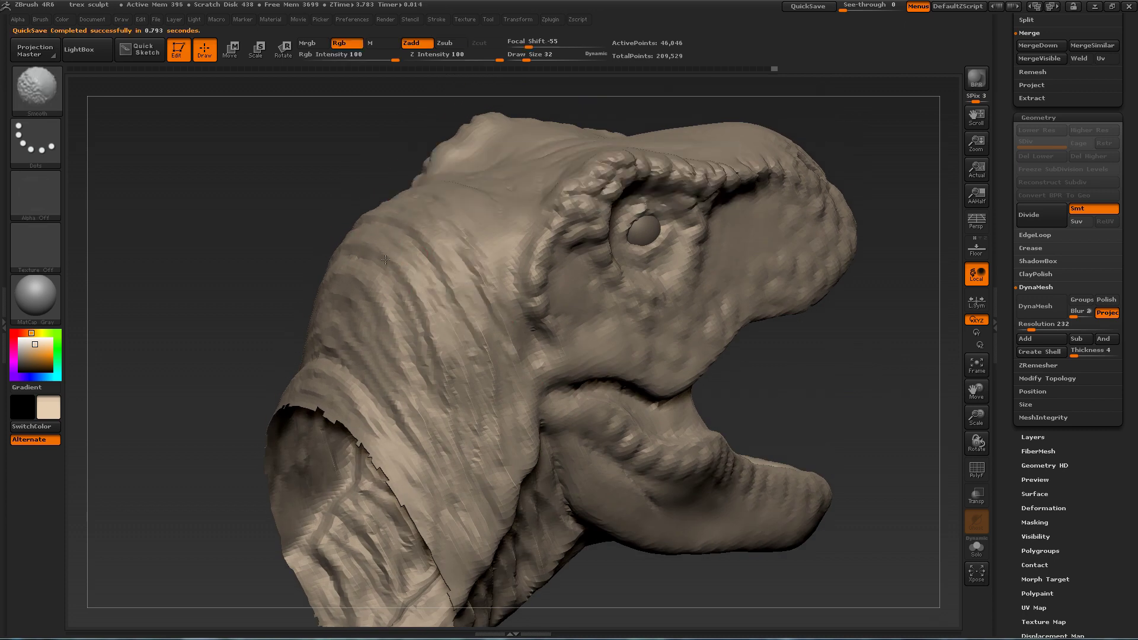
# - Extend the skin wrinkles over the top and back of the head with the Dam_Standard brush
pyautogui.moveTo(551, 334); pyautogui.dragTo(460, 331, button='right')
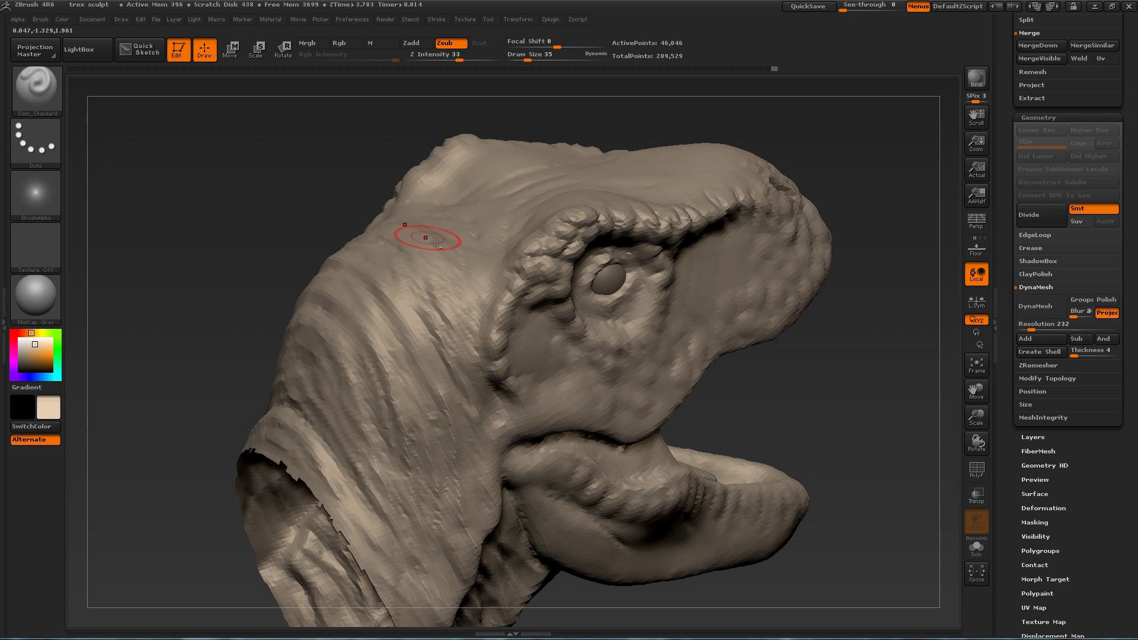
pyautogui.moveTo(703, 193); pyautogui.dragTo(380, 298)
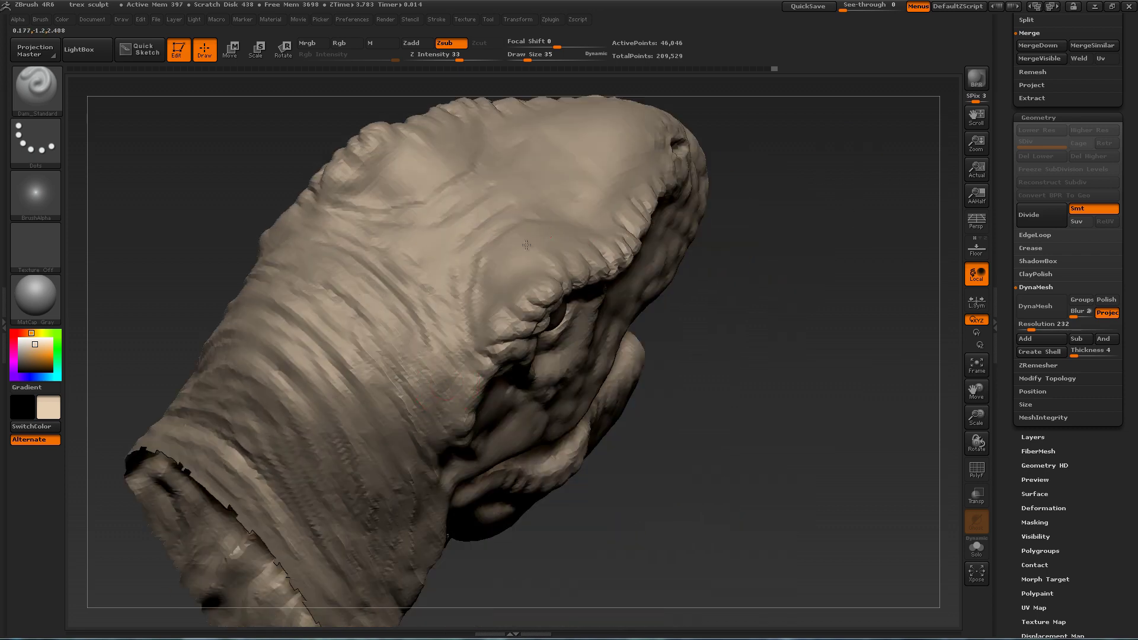
pyautogui.moveTo(693, 292); pyautogui.dragTo(740, 260)
pyautogui.moveTo(771, 433); pyautogui.dragTo(830, 391)
pyautogui.moveTo(788, 350); pyautogui.dragTo(871, 217)
pyautogui.hotkey('shift', 'f')
pyautogui.hotkey('shift', 'f')
pyautogui.moveTo(813, 170); pyautogui.dragTo(571, 225)
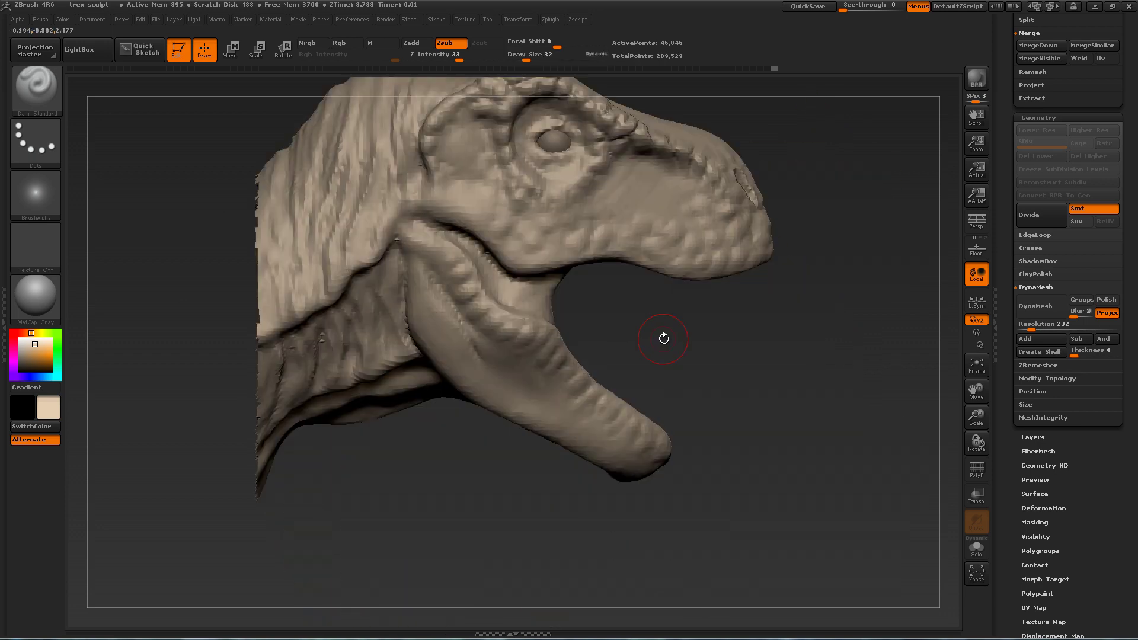
# - Smooth the corner of the mouth, and build up the cheek skin between the jaws with the Standard brush
pyautogui.keyDown('alt'); pyautogui.moveTo(662, 335); pyautogui.dragTo(507, 317); pyautogui.keyUp('alt')
pyautogui.moveTo(841, 136)
pyautogui.mouseDown()
pyautogui.moveTo(866, 118)
pyautogui.moveTo(853, 148)
pyautogui.moveTo(806, 107)
pyautogui.mouseUp()
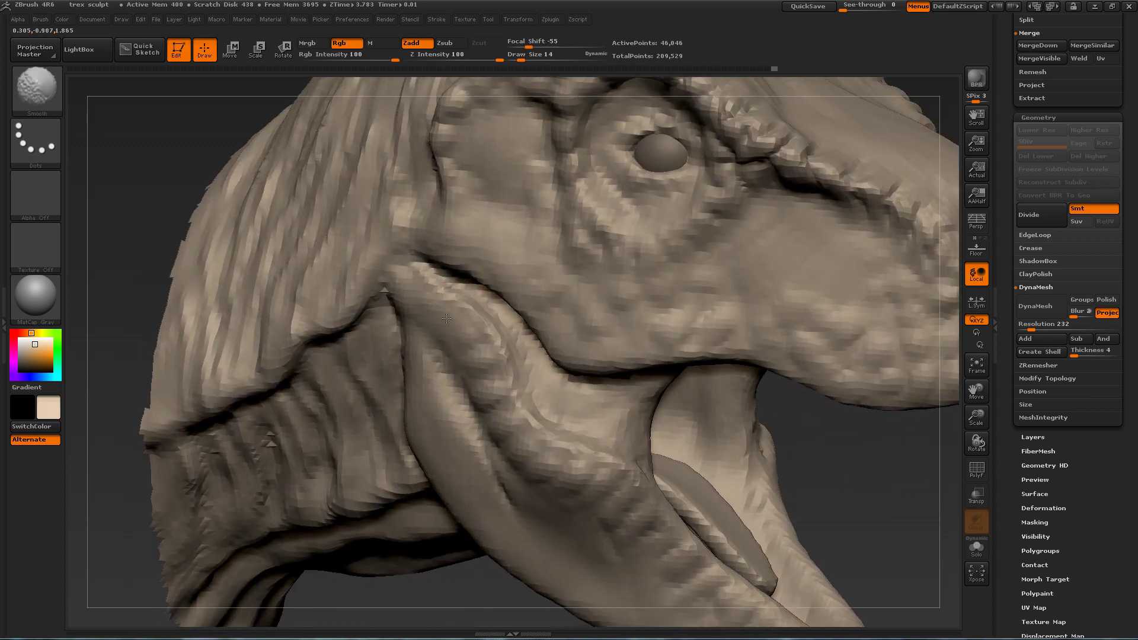
pyautogui.moveTo(412, 261); pyautogui.dragTo(435, 264)
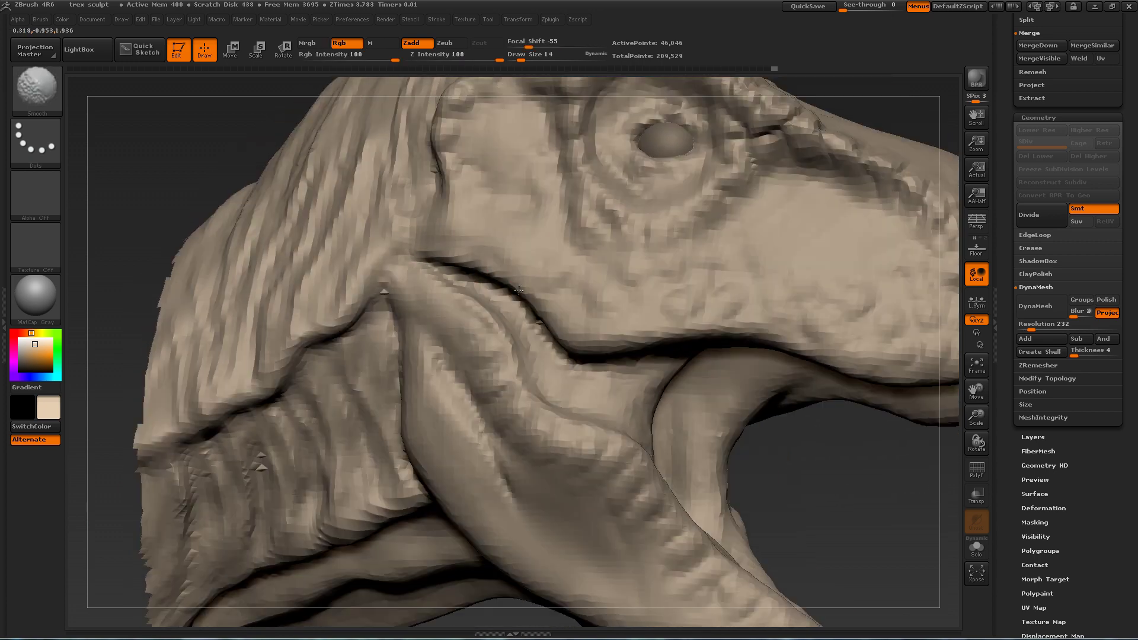
pyautogui.moveTo(848, 474); pyautogui.dragTo(496, 340)
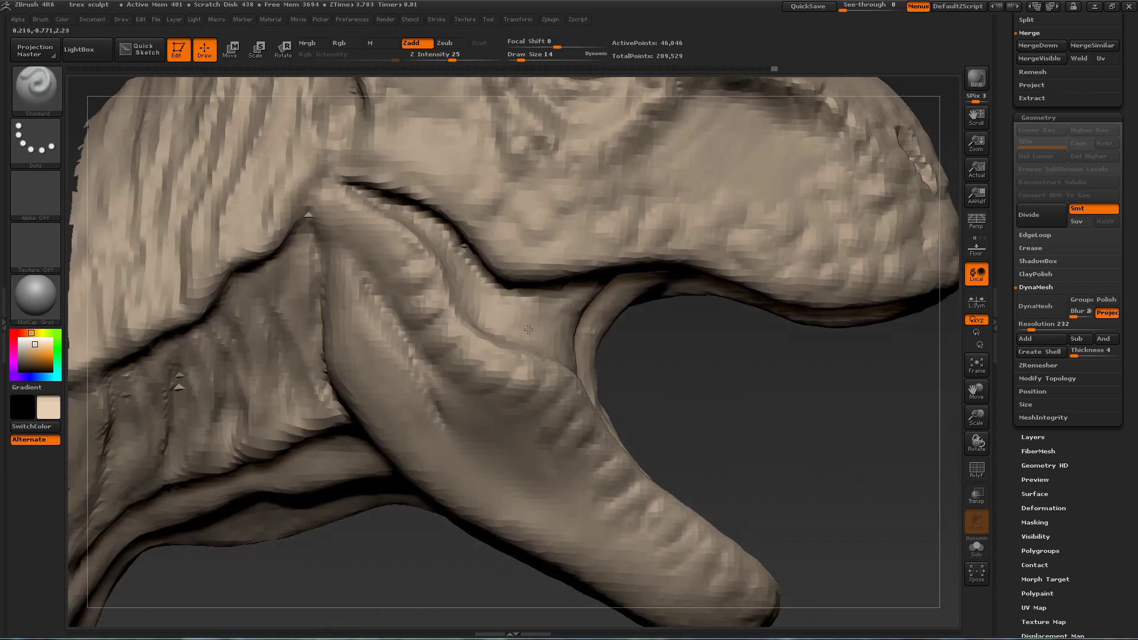
pyautogui.moveTo(670, 386)
pyautogui.mouseDown()
pyautogui.moveTo(575, 382)
pyautogui.moveTo(658, 384)
pyautogui.mouseUp()
pyautogui.moveTo(916, 382)
pyautogui.mouseDown()
pyautogui.moveTo(840, 399)
pyautogui.moveTo(474, 319)
pyautogui.moveTo(517, 353)
pyautogui.mouseUp()
# - Carve creases into the cheek skin between the upper and lower jaws with the Dam_Standard brush
pyautogui.press('b')
pyautogui.press('d')
pyautogui.press('s')
pyautogui.moveTo(558, 385); pyautogui.dragTo(434, 294)
pyautogui.moveTo(470, 358)
pyautogui.mouseDown()
pyautogui.moveTo(598, 356)
pyautogui.moveTo(807, 286)
pyautogui.moveTo(735, 332)
pyautogui.mouseUp()
pyautogui.moveTo(877, 332)
pyautogui.mouseDown()
pyautogui.moveTo(846, 353)
pyautogui.moveTo(655, 354)
pyautogui.moveTo(593, 379)
pyautogui.mouseUp()
pyautogui.keyDown('alt'); pyautogui.moveTo(705, 379); pyautogui.dragTo(740, 415); pyautogui.keyUp('alt')
# - Carve lengthwise grooves into the tongue and refine its edges inside the lower jaw
pyautogui.moveTo(501, 401); pyautogui.dragTo(477, 385)
pyautogui.moveTo(669, 408)
pyautogui.mouseDown()
pyautogui.moveTo(726, 429)
pyautogui.moveTo(670, 421)
pyautogui.mouseUp()
pyautogui.moveTo(477, 385); pyautogui.dragTo(503, 418)
pyautogui.moveTo(723, 445); pyautogui.dragTo(681, 436)
pyautogui.press('1')
pyautogui.press('s')
pyautogui.moveTo(540, 413); pyautogui.dragTo(537, 413)
pyautogui.moveTo(532, 379); pyautogui.dragTo(544, 436)
pyautogui.moveTo(770, 415); pyautogui.dragTo(670, 409)
pyautogui.moveTo(821, 379)
pyautogui.mouseDown()
pyautogui.moveTo(876, 330)
pyautogui.moveTo(825, 327)
pyautogui.moveTo(809, 350)
pyautogui.mouseUp()
# - Paint a mask over the tongue and the surrounding mouth interior with the MaskPen brush
pyautogui.keyDown('ctrl'); pyautogui.moveTo(535, 397); pyautogui.dragTo(577, 360); pyautogui.keyUp('ctrl')
pyautogui.moveTo(788, 386); pyautogui.dragTo(815, 380)
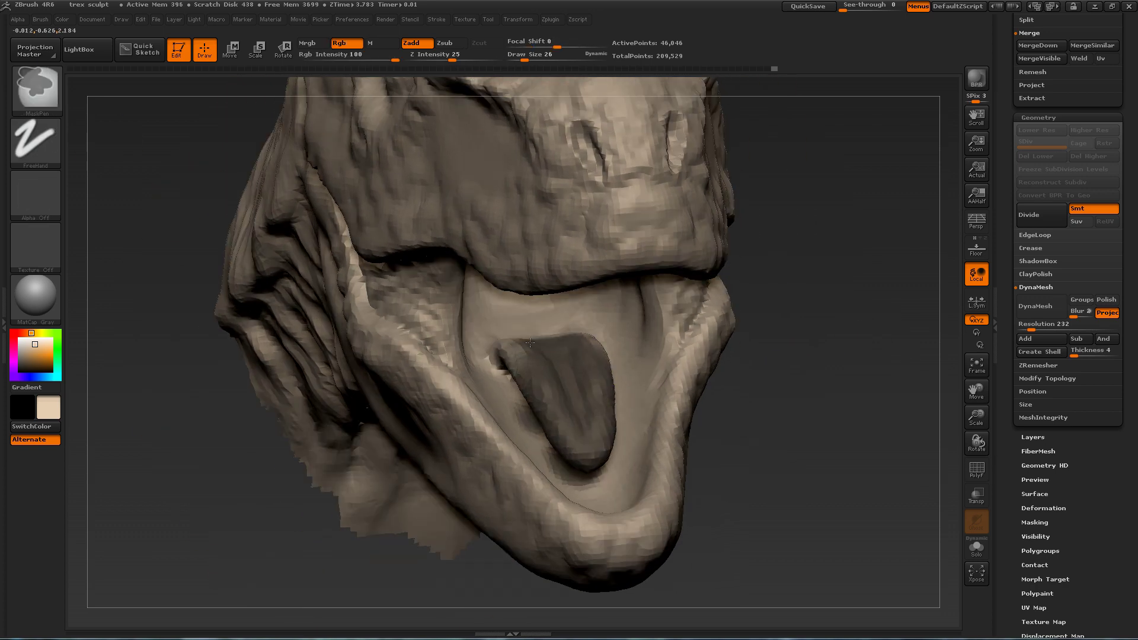
pyautogui.keyDown('ctrl'); pyautogui.moveTo(511, 350); pyautogui.dragTo(576, 343); pyautogui.keyUp('ctrl')
pyautogui.moveTo(791, 379); pyautogui.dragTo(820, 374)
pyautogui.keyDown('ctrl'); pyautogui.moveTo(489, 338); pyautogui.dragTo(514, 404); pyautogui.keyUp('ctrl')
pyautogui.moveTo(836, 414); pyautogui.dragTo(724, 380)
pyautogui.moveTo(829, 385); pyautogui.dragTo(720, 379)
pyautogui.keyDown('ctrl'); pyautogui.moveTo(494, 394); pyautogui.dragTo(542, 346); pyautogui.keyUp('ctrl')
pyautogui.moveTo(322, 444); pyautogui.dragTo(370, 423)
pyautogui.moveTo(254, 427)
pyautogui.mouseDown()
pyautogui.moveTo(769, 407)
pyautogui.moveTo(764, 362)
pyautogui.mouseUp()
# - Switch to the MaskLasso brush, and clean up the mouth mask by removing areas outside the mouth interior
pyautogui.keyDown('ctrl'); pyautogui.click(36, 89); pyautogui.keyUp('ctrl')
pyautogui.moveTo(725, 523)
pyautogui.keyDown('ctrl'); pyautogui.mouseDown()
pyautogui.moveTo(473, 331)
pyautogui.moveTo(388, 238)
pyautogui.mouseUp(); pyautogui.keyUp('ctrl')
pyautogui.moveTo(829, 331)
pyautogui.mouseDown()
pyautogui.moveTo(646, 285)
pyautogui.moveTo(731, 269)
pyautogui.moveTo(700, 219)
pyautogui.mouseUp()
pyautogui.keyDown('ctrl'); pyautogui.click(37, 89); pyautogui.keyUp('ctrl')
pyautogui.keyDown('ctrl'); pyautogui.click(261, 152); pyautogui.keyUp('ctrl')
pyautogui.moveTo(652, 267); pyautogui.dragTo(681, 242)
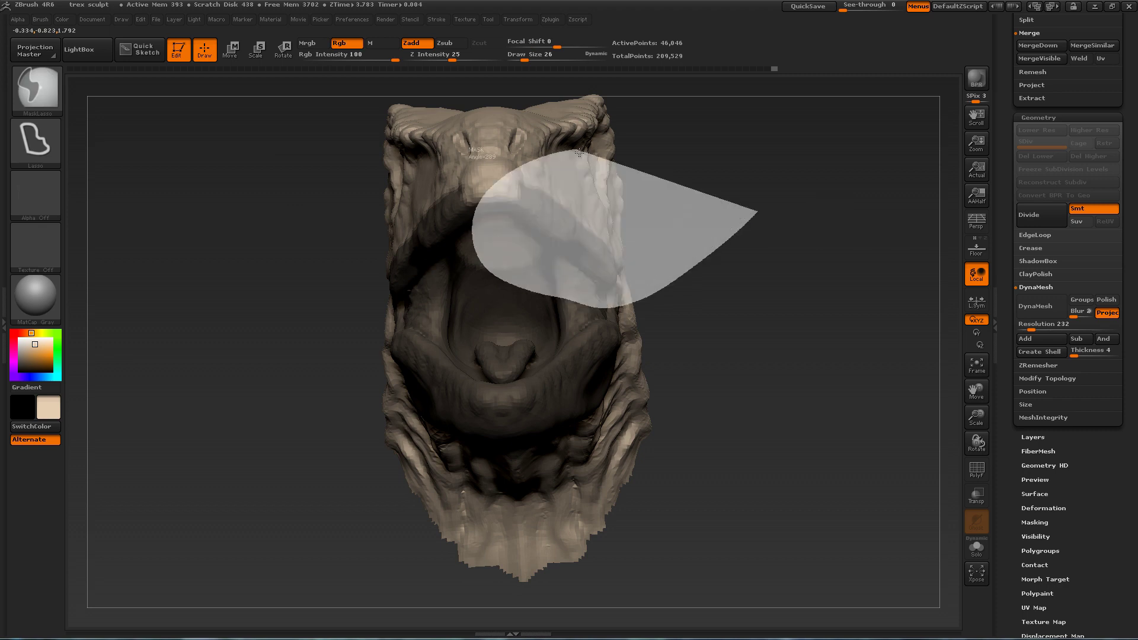
pyautogui.moveTo(699, 145)
pyautogui.mouseDown()
pyautogui.moveTo(678, 193)
pyautogui.moveTo(691, 445)
pyautogui.moveTo(696, 415)
pyautogui.mouseUp()
pyautogui.moveTo(678, 403); pyautogui.dragTo(711, 468)
pyautogui.moveTo(647, 475)
pyautogui.keyDown('ctrl'); pyautogui.keyDown('alt'); pyautogui.mouseDown()
pyautogui.moveTo(537, 417)
pyautogui.moveTo(622, 385)
pyautogui.mouseUp(); pyautogui.keyUp('alt'); pyautogui.keyUp('ctrl')
pyautogui.moveTo(628, 498)
pyautogui.mouseDown()
pyautogui.moveTo(646, 417)
pyautogui.moveTo(646, 324)
pyautogui.mouseUp()
pyautogui.moveTo(705, 296); pyautogui.dragTo(711, 367)
# - Turn the masked mouth interior and tongue into their own polygroup
pyautogui.hotkey('shift', 'f')
pyautogui.hotkey('shift', 'f')
pyautogui.keyDown('alt'); pyautogui.moveTo(699, 344); pyautogui.dragTo(673, 413); pyautogui.keyUp('alt')
pyautogui.moveTo(1064, 619); pyautogui.dragTo(1057, 380)
pyautogui.click(1057, 308)
pyautogui.keyDown('alt'); pyautogui.click(477, 385); pyautogui.keyUp('alt')
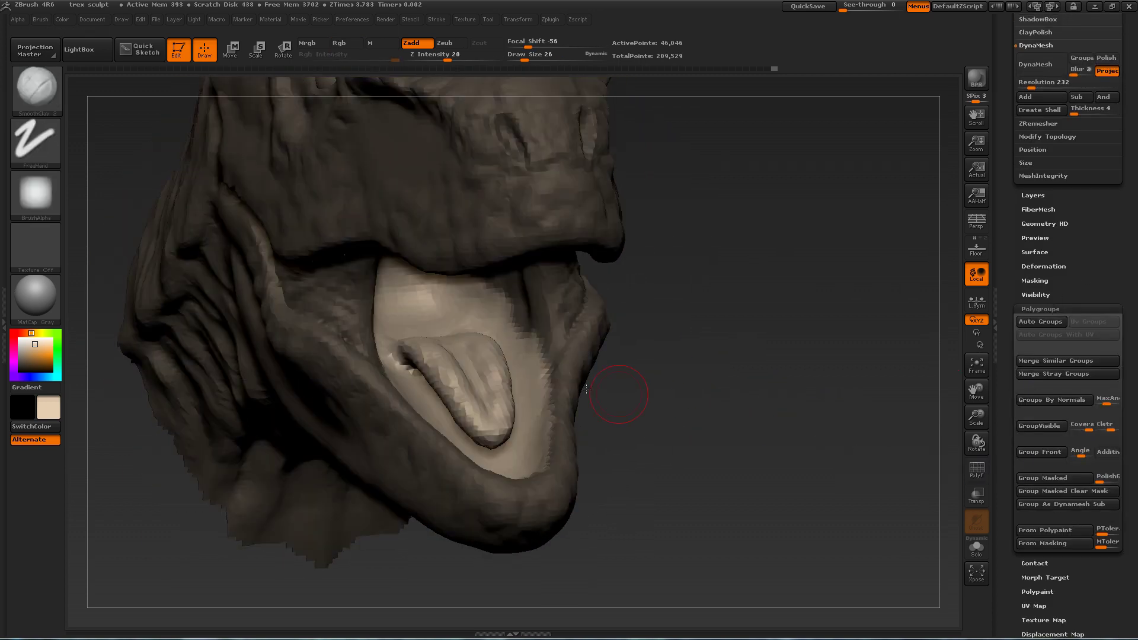
pyautogui.hotkey('shift', 'f')
pyautogui.hotkey('shift', 'f')
# - Isolate the mouth interior polygroup, and hide the stray strip below it with the SelectLasso brush
pyautogui.keyDown('ctrl'); pyautogui.keyDown('shift'); pyautogui.click(510, 379); pyautogui.keyUp('shift'); pyautogui.keyUp('ctrl')
pyautogui.keyDown('ctrl'); pyautogui.keyDown('shift'); pyautogui.click(498, 380); pyautogui.keyUp('shift'); pyautogui.keyUp('ctrl')
pyautogui.moveTo(581, 385)
pyautogui.mouseDown()
pyautogui.moveTo(718, 375)
pyautogui.moveTo(736, 357)
pyautogui.moveTo(747, 290)
pyautogui.moveTo(771, 283)
pyautogui.mouseUp()
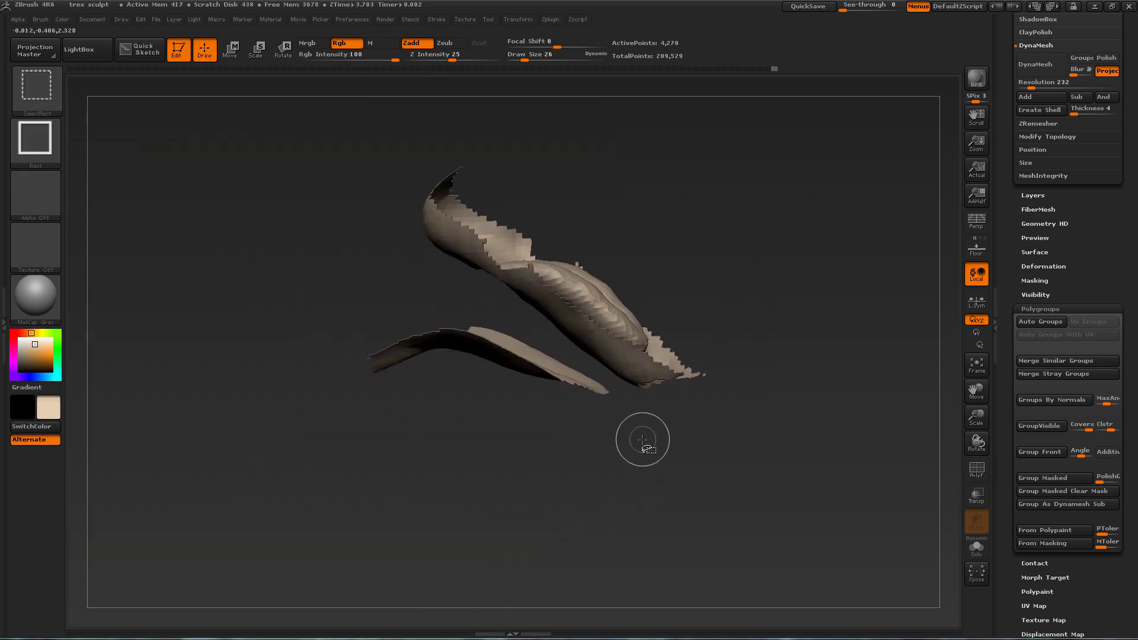
pyautogui.moveTo(627, 233); pyautogui.dragTo(840, 257)
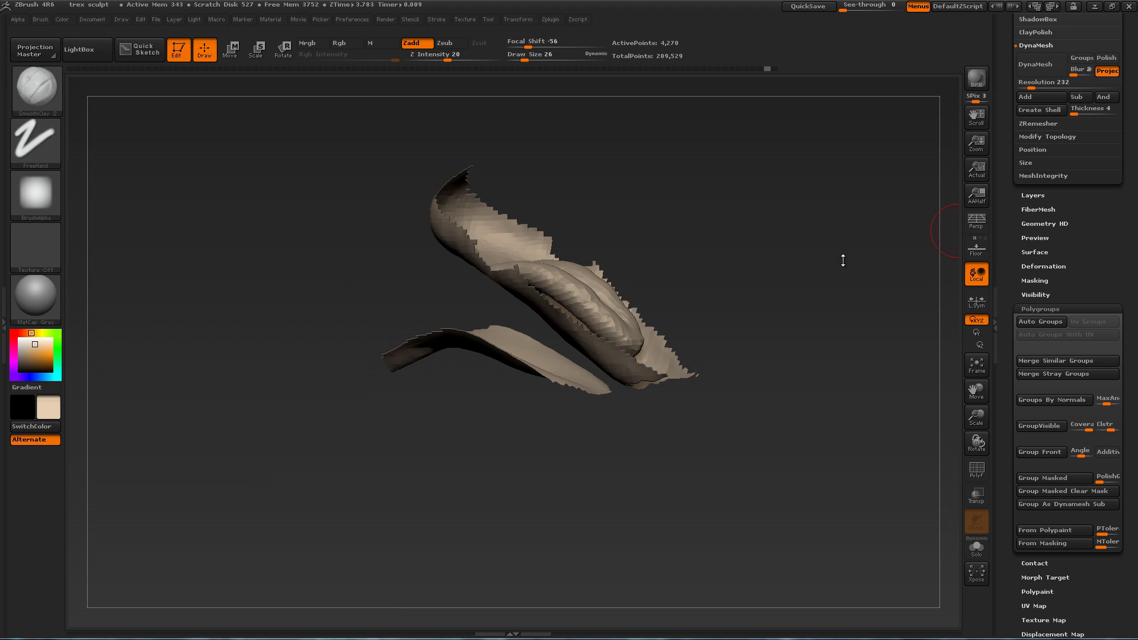
pyautogui.keyDown('ctrl'); pyautogui.keyDown('shift'); pyautogui.click(37, 89); pyautogui.keyUp('shift'); pyautogui.keyUp('ctrl')
pyautogui.keyDown('ctrl'); pyautogui.keyDown('shift'); pyautogui.click(368, 155); pyautogui.keyUp('shift'); pyautogui.keyUp('ctrl')
pyautogui.moveTo(657, 454)
pyautogui.keyDown('ctrl'); pyautogui.keyDown('alt'); pyautogui.keyDown('shift'); pyautogui.mouseDown()
pyautogui.moveTo(630, 419)
pyautogui.moveTo(391, 428)
pyautogui.moveTo(462, 441)
pyautogui.mouseUp(); pyautogui.keyUp('shift'); pyautogui.keyUp('alt'); pyautogui.keyUp('ctrl')
pyautogui.moveTo(711, 361)
pyautogui.mouseDown()
pyautogui.moveTo(753, 340)
pyautogui.moveTo(954, 422)
pyautogui.mouseUp()
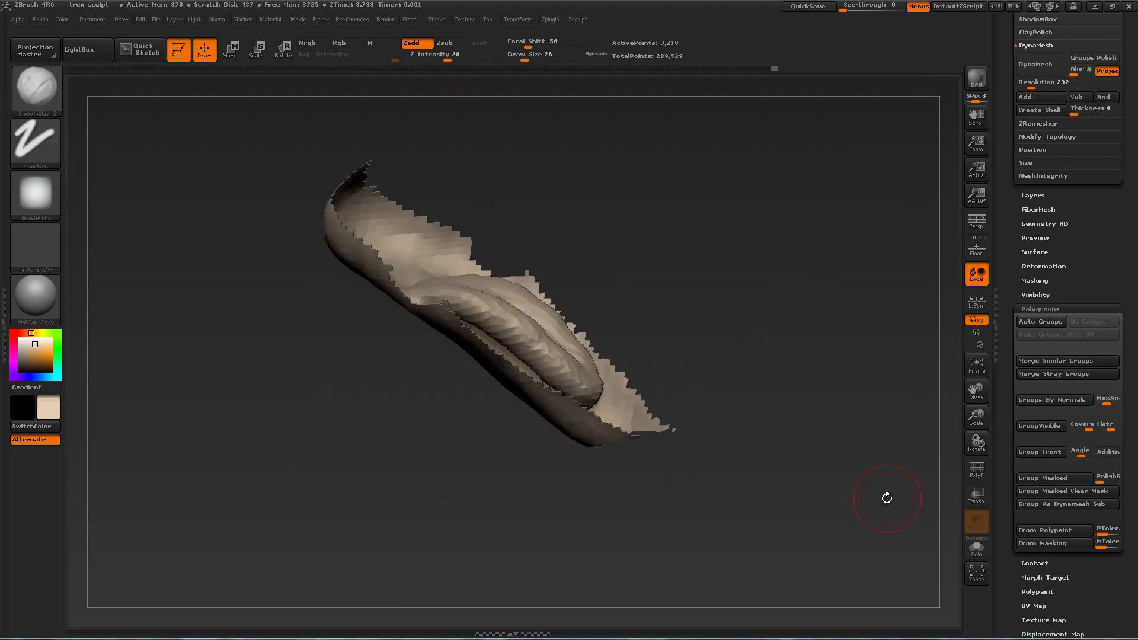
# - Show the polygroup wireframe, and smooth the isolated tongue and mouth floor
pyautogui.hotkey('shift', 'f')
pyautogui.keyDown('ctrl'); pyautogui.keyDown('shift'); pyautogui.click(794, 338); pyautogui.keyUp('shift'); pyautogui.keyUp('ctrl')
pyautogui.moveTo(794, 323)
pyautogui.mouseDown()
pyautogui.moveTo(794, 338)
pyautogui.moveTo(719, 165)
pyautogui.moveTo(744, 195)
pyautogui.mouseUp()
pyautogui.keyDown('ctrl'); pyautogui.keyDown('shift'); pyautogui.click(602, 322); pyautogui.keyUp('shift'); pyautogui.keyUp('ctrl')
pyautogui.keyDown('shift'); pyautogui.moveTo(510, 349); pyautogui.dragTo(542, 373); pyautogui.keyUp('shift')
pyautogui.moveTo(681, 411); pyautogui.dragTo(679, 450)
pyautogui.keyDown('shift'); pyautogui.moveTo(522, 367); pyautogui.dragTo(555, 404); pyautogui.keyUp('shift')
pyautogui.moveTo(700, 415)
pyautogui.mouseDown()
pyautogui.moveTo(734, 454)
pyautogui.moveTo(713, 383)
pyautogui.moveTo(770, 406)
pyautogui.moveTo(764, 426)
pyautogui.mouseUp()
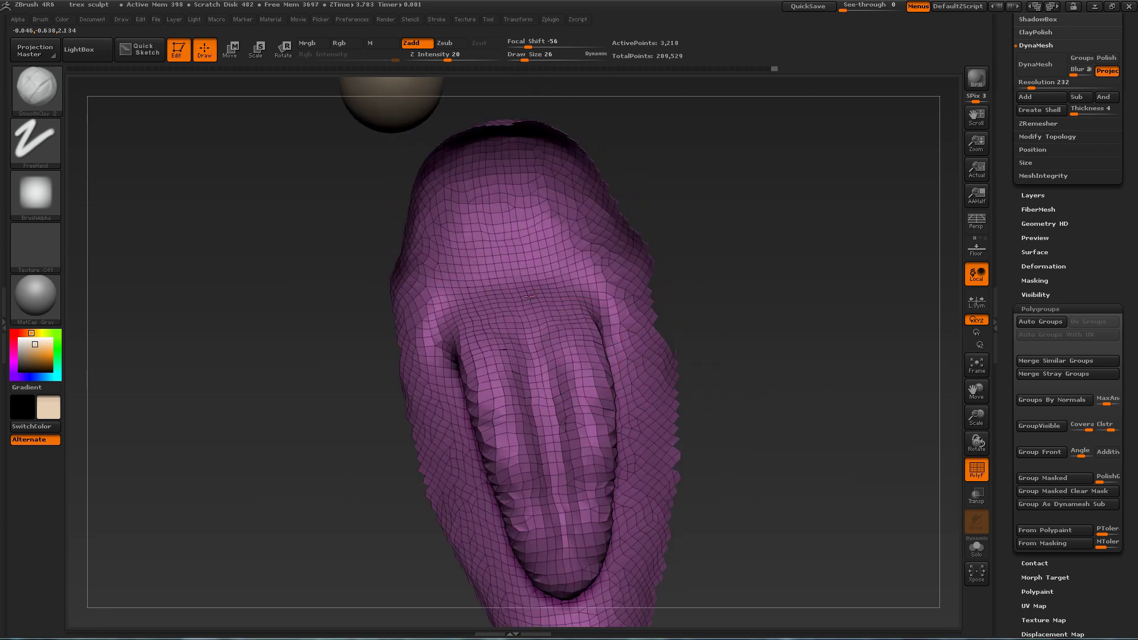
pyautogui.moveTo(549, 353)
pyautogui.mouseDown()
pyautogui.moveTo(602, 324)
pyautogui.moveTo(550, 242)
pyautogui.mouseUp()
# - Bring back the whole T-rex, turn off the wireframe display, and clear the mask
pyautogui.keyDown('ctrl'); pyautogui.keyDown('shift'); pyautogui.click(775, 287); pyautogui.keyUp('shift'); pyautogui.keyUp('ctrl')
pyautogui.keyDown('alt'); pyautogui.moveTo(774, 286); pyautogui.dragTo(787, 216); pyautogui.keyUp('alt')
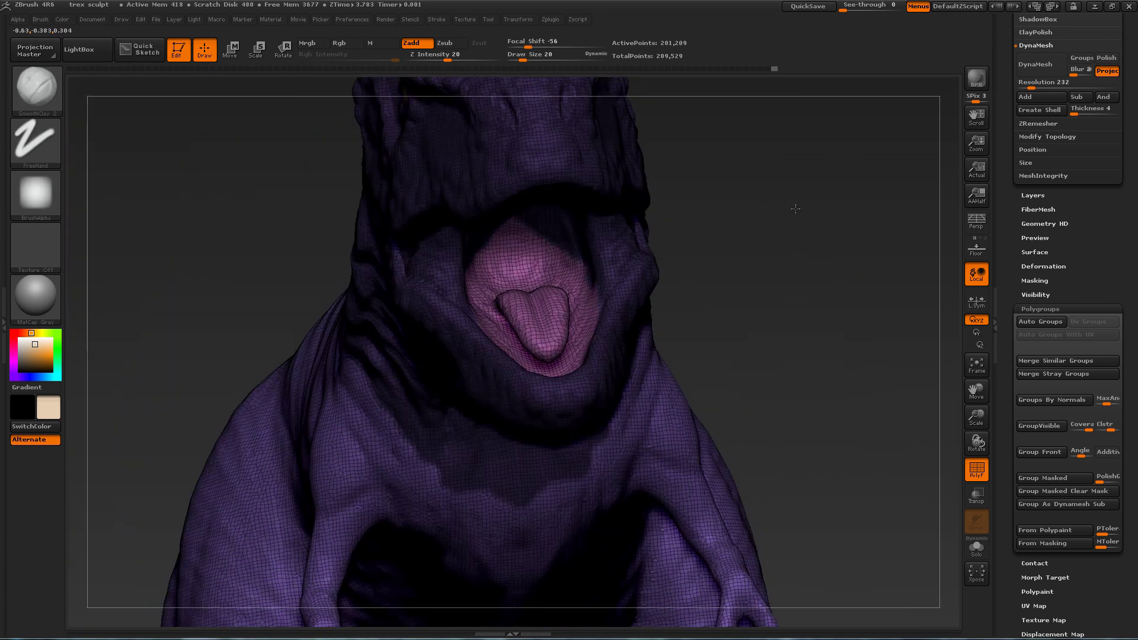
pyautogui.hotkey('shift', 'f')
pyautogui.moveTo(681, 215); pyautogui.dragTo(800, 249)
pyautogui.keyDown('ctrl'); pyautogui.click(777, 218); pyautogui.keyUp('ctrl')
pyautogui.moveTo(800, 249); pyautogui.dragTo(824, 275)
pyautogui.keyDown('alt'); pyautogui.moveTo(823, 275); pyautogui.dragTo(757, 208); pyautogui.keyUp('alt')
pyautogui.moveTo(733, 123)
pyautogui.keyDown('ctrl'); pyautogui.keyDown('shift'); pyautogui.mouseDown()
pyautogui.moveTo(539, 436)
pyautogui.moveTo(551, 435)
pyautogui.mouseUp(); pyautogui.keyUp('shift'); pyautogui.keyUp('ctrl')
pyautogui.moveTo(782, 177)
pyautogui.keyDown('ctrl'); pyautogui.keyDown('shift'); pyautogui.mouseDown()
pyautogui.moveTo(788, 354)
pyautogui.moveTo(764, 172)
pyautogui.moveTo(779, 177)
pyautogui.mouseUp(); pyautogui.keyUp('shift'); pyautogui.keyUp('ctrl')
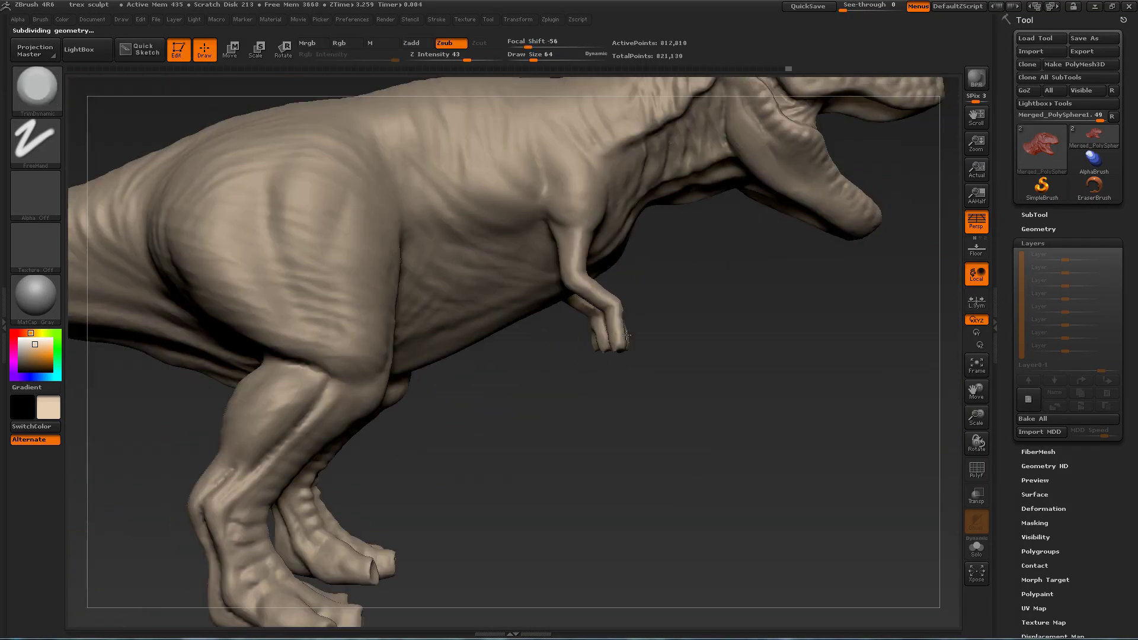
# - Isolate the front torso and arms, and sculpt and smooth the shoulder, elbow and forearm forms
pyautogui.keyDown('ctrl'); pyautogui.keyDown('shift'); pyautogui.moveTo(464, 172); pyautogui.dragTo(703, 409); pyautogui.keyUp('shift'); pyautogui.keyUp('ctrl')
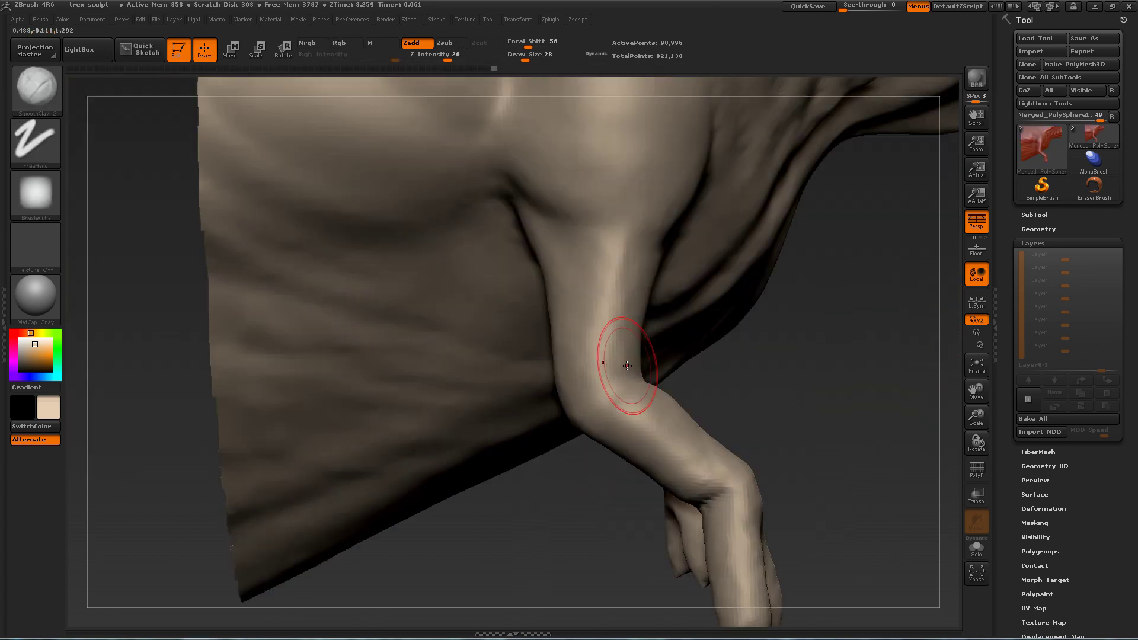
pyautogui.press('s')
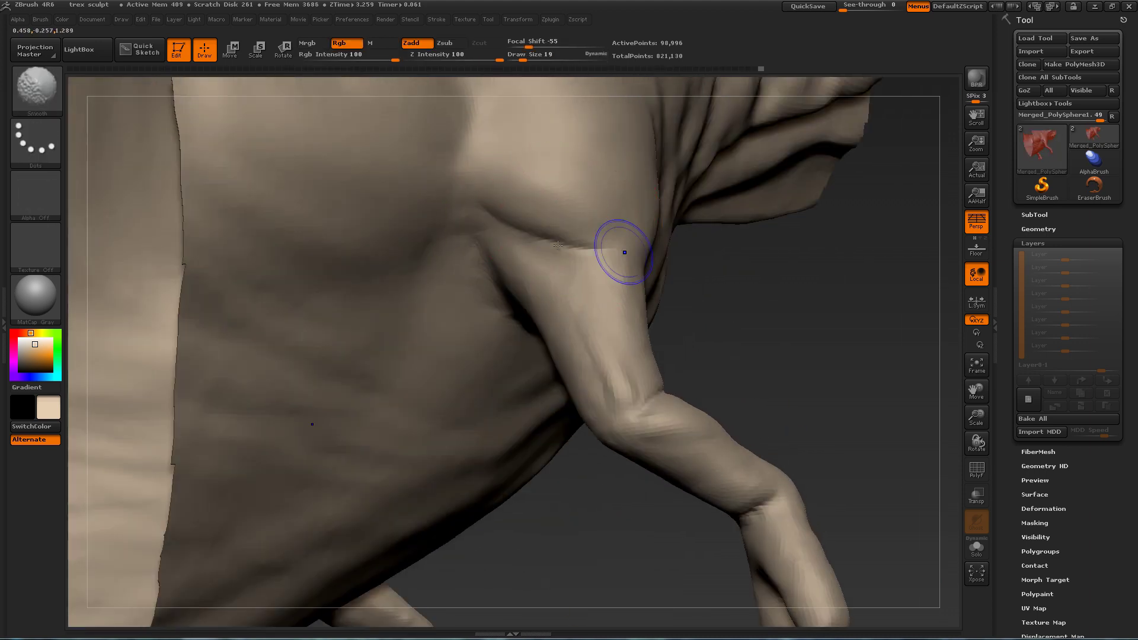
pyautogui.moveTo(492, 220); pyautogui.dragTo(607, 277)
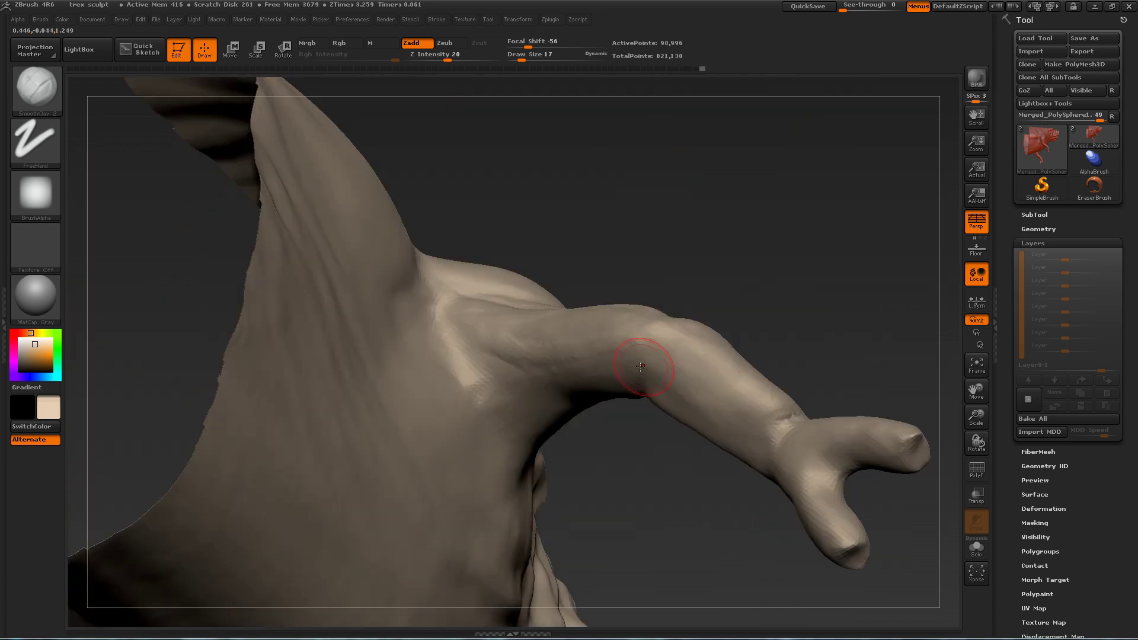
pyautogui.moveTo(536, 396); pyautogui.dragTo(493, 368)
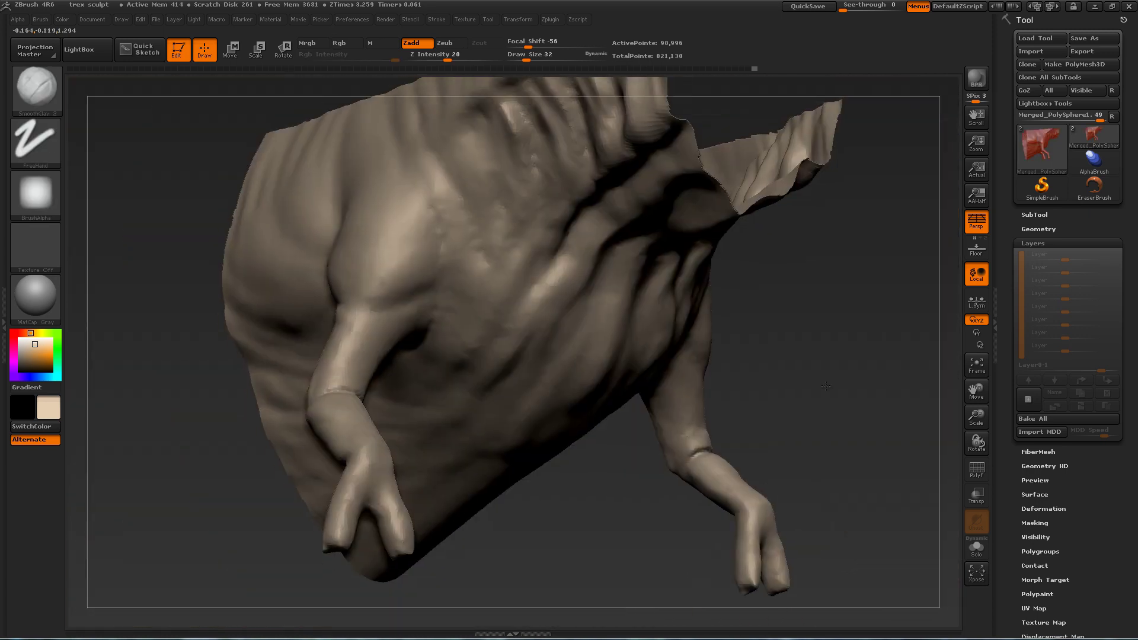
# - Sculpt and soften the skin folds running from the lower neck down the side of the chest with a small Standard brush
pyautogui.moveTo(437, 369)
pyautogui.mouseDown()
pyautogui.moveTo(379, 406)
pyautogui.moveTo(510, 234)
pyautogui.mouseUp()
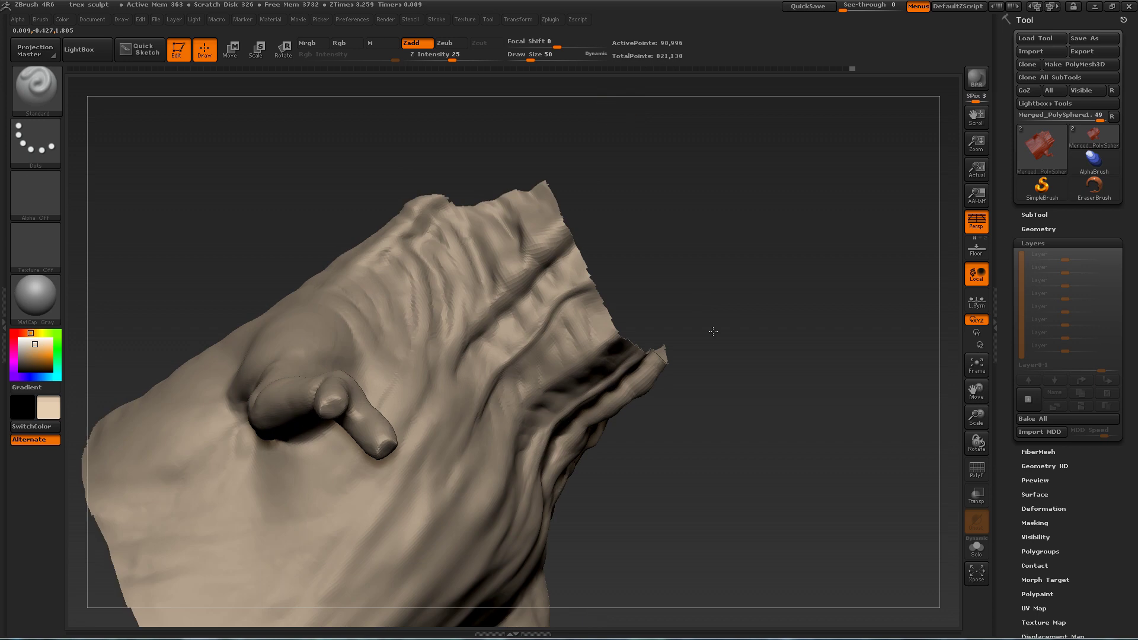
pyautogui.press('s')
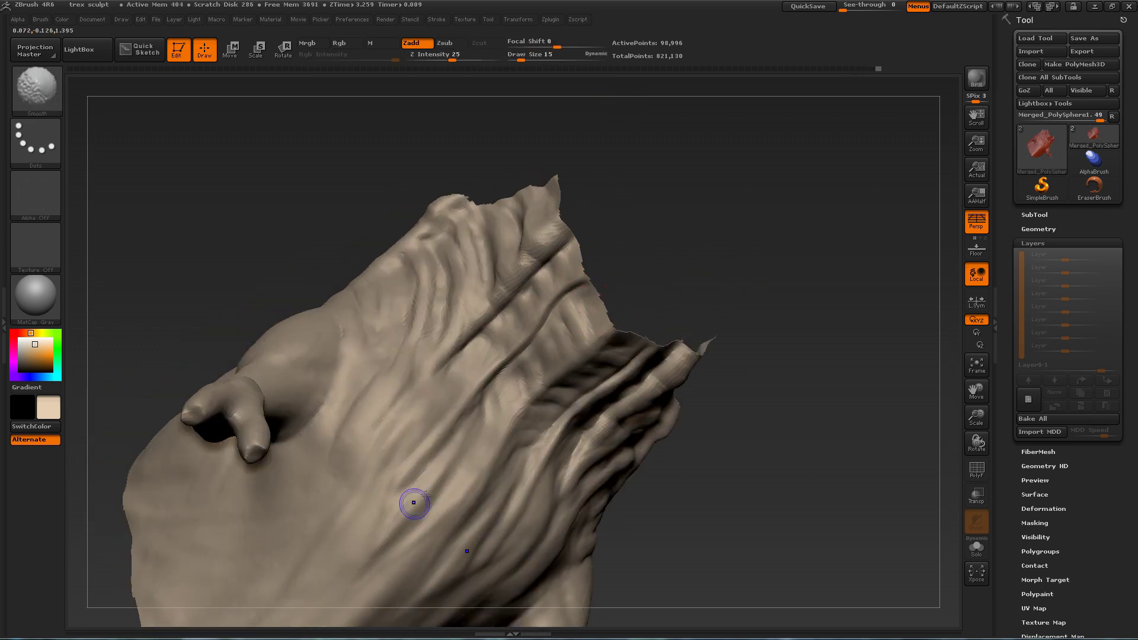
pyautogui.moveTo(378, 555); pyautogui.dragTo(464, 404, button='right')
pyautogui.moveTo(544, 338)
pyautogui.mouseDown()
pyautogui.moveTo(566, 317)
pyautogui.moveTo(558, 309)
pyautogui.mouseUp()
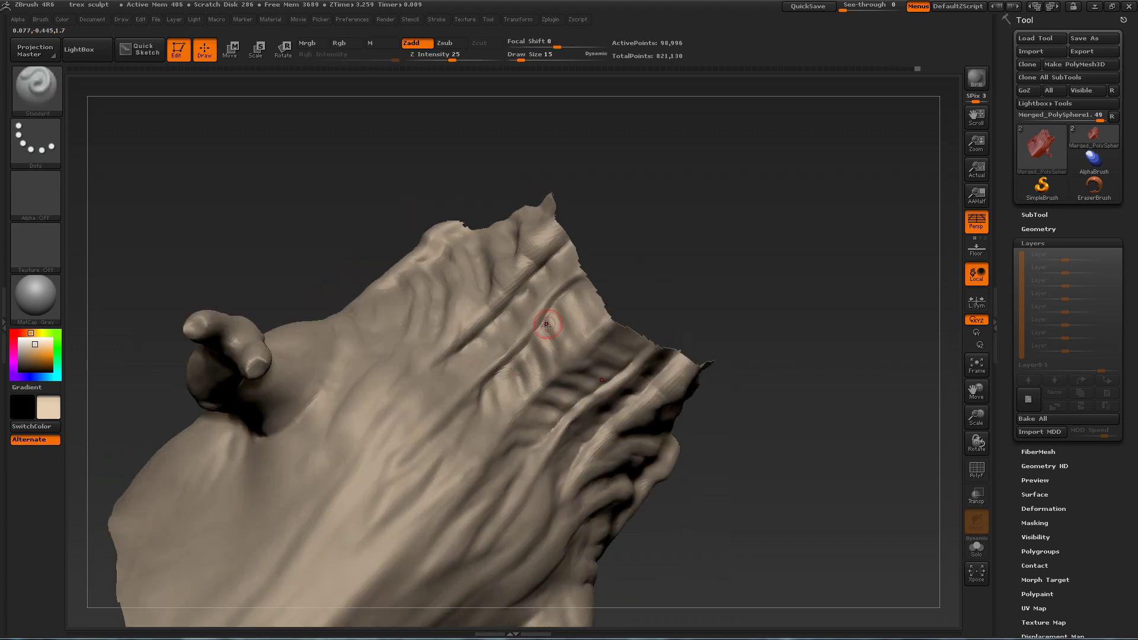
pyautogui.moveTo(522, 363); pyautogui.dragTo(482, 343)
pyautogui.moveTo(429, 412); pyautogui.dragTo(401, 454)
pyautogui.moveTo(400, 407); pyautogui.dragTo(394, 443)
pyautogui.moveTo(711, 450)
pyautogui.mouseDown()
pyautogui.moveTo(666, 304)
pyautogui.moveTo(700, 380)
pyautogui.moveTo(711, 450)
pyautogui.mouseUp()
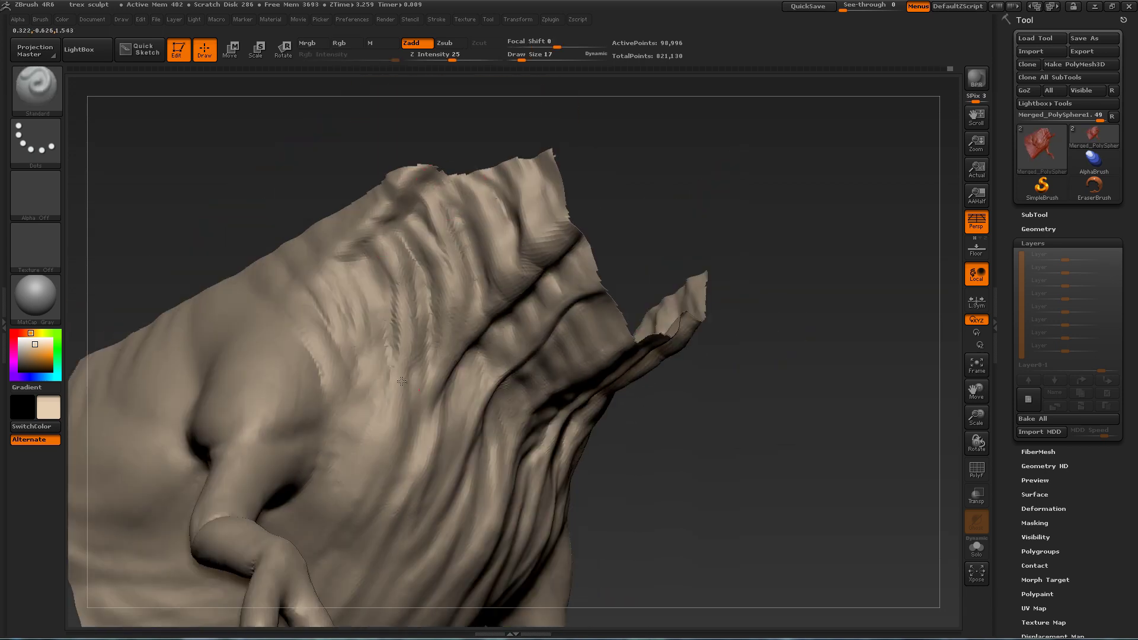
# - Sculpt folds above the shoulder, and smooth the transitions around the shoulder, armpit and chest
pyautogui.moveTo(337, 323); pyautogui.dragTo(438, 231)
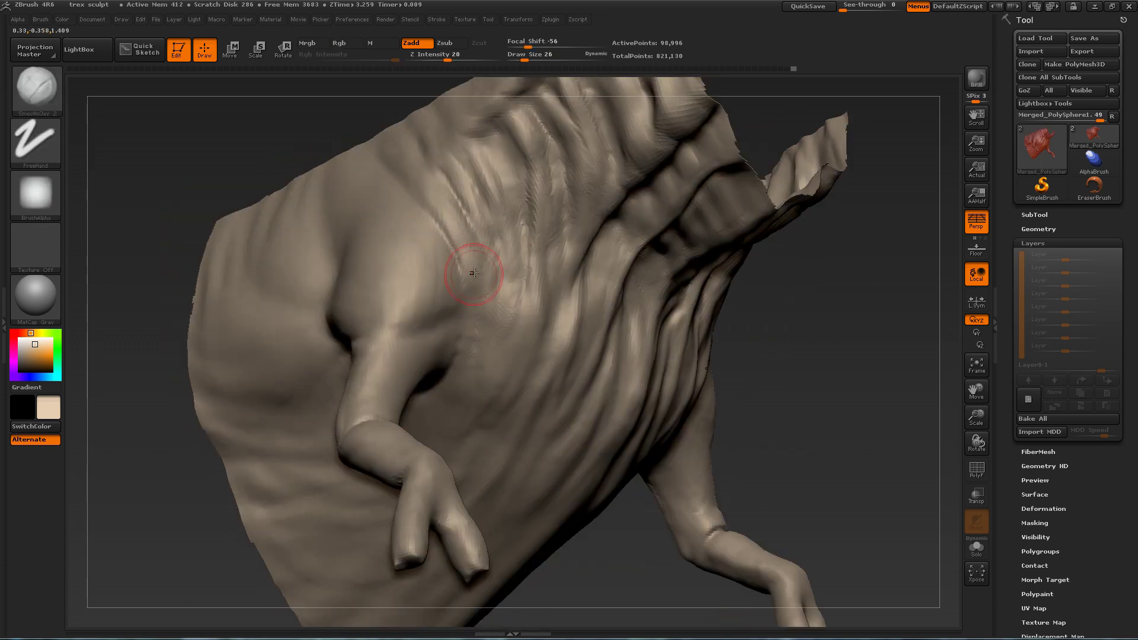
pyautogui.moveTo(461, 377)
pyautogui.mouseDown()
pyautogui.moveTo(406, 444)
pyautogui.moveTo(443, 462)
pyautogui.mouseUp()
pyautogui.moveTo(391, 437); pyautogui.dragTo(325, 427)
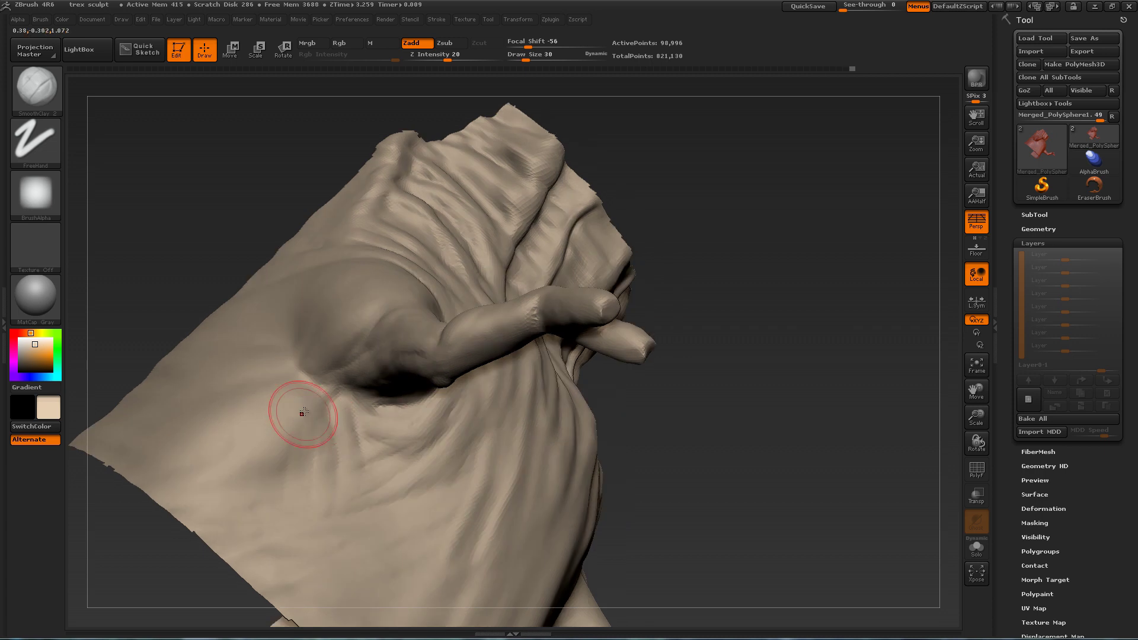
pyautogui.moveTo(735, 308)
pyautogui.mouseDown()
pyautogui.moveTo(782, 251)
pyautogui.moveTo(604, 304)
pyautogui.moveTo(653, 267)
pyautogui.moveTo(640, 368)
pyautogui.mouseUp()
pyautogui.moveTo(523, 360); pyautogui.dragTo(586, 359)
pyautogui.moveTo(782, 332); pyautogui.dragTo(830, 308)
pyautogui.moveTo(508, 368); pyautogui.dragTo(482, 332)
pyautogui.moveTo(829, 308); pyautogui.dragTo(783, 332)
pyautogui.keyDown('shift'); pyautogui.moveTo(584, 350); pyautogui.dragTo(578, 370); pyautogui.keyUp('shift')
# - Isolate the arms with a strip of the surrounding chest by hiding the rest of the torso
pyautogui.moveTo(847, 237)
pyautogui.mouseDown()
pyautogui.moveTo(863, 229)
pyautogui.moveTo(688, 322)
pyautogui.moveTo(617, 462)
pyautogui.moveTo(424, 529)
pyautogui.moveTo(602, 454)
pyautogui.mouseUp()
pyautogui.keyDown('ctrl'); pyautogui.keyDown('shift'); pyautogui.moveTo(432, 536); pyautogui.dragTo(703, 117); pyautogui.keyUp('shift'); pyautogui.keyUp('ctrl')
pyautogui.moveTo(355, 379)
pyautogui.mouseDown()
pyautogui.moveTo(510, 380)
pyautogui.moveTo(474, 356)
pyautogui.mouseUp()
pyautogui.keyDown('ctrl'); pyautogui.keyDown('shift'); pyautogui.moveTo(785, 424); pyautogui.dragTo(633, 237); pyautogui.keyUp('shift'); pyautogui.keyUp('ctrl')
pyautogui.moveTo(853, 379)
pyautogui.mouseDown()
pyautogui.moveTo(770, 389)
pyautogui.moveTo(865, 290)
pyautogui.mouseUp()
pyautogui.keyDown('alt'); pyautogui.moveTo(770, 379); pyautogui.dragTo(770, 474); pyautogui.keyUp('alt')
# - Shape and smooth the palm, wrist and two fingers of the isolated hand
pyautogui.moveTo(379, 427); pyautogui.dragTo(414, 284)
pyautogui.moveTo(604, 371); pyautogui.dragTo(606, 379)
pyautogui.moveTo(380, 332); pyautogui.dragTo(355, 415)
pyautogui.moveTo(415, 379); pyautogui.dragTo(450, 226)
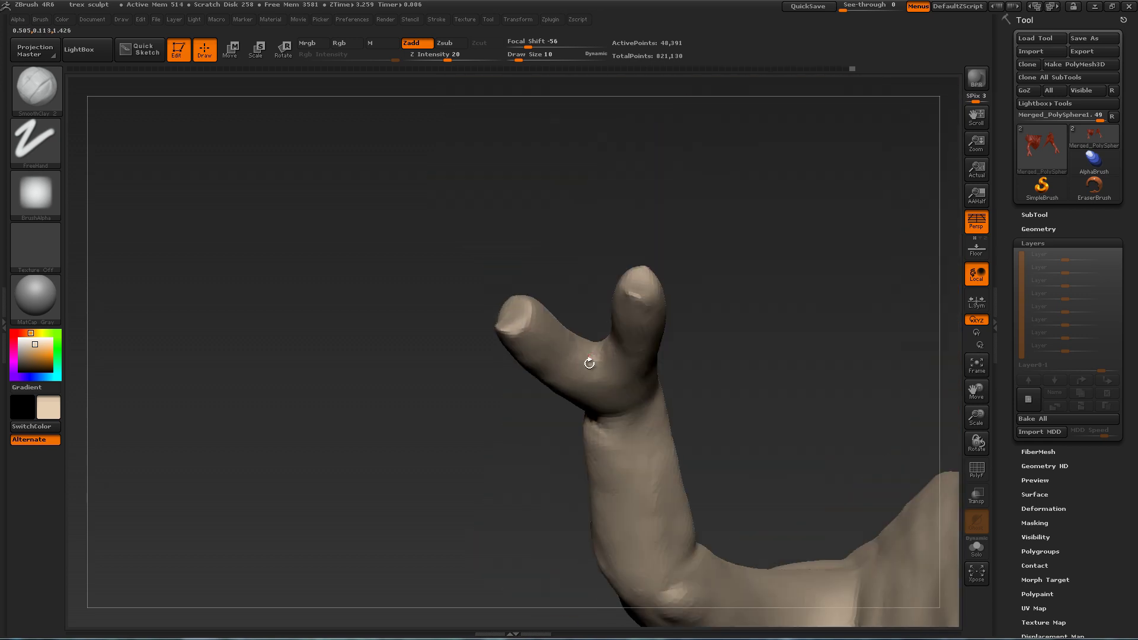
pyautogui.moveTo(427, 356); pyautogui.dragTo(391, 380)
pyautogui.moveTo(616, 385); pyautogui.dragTo(637, 414)
pyautogui.moveTo(438, 379)
pyautogui.mouseDown()
pyautogui.moveTo(474, 391)
pyautogui.moveTo(474, 402)
pyautogui.mouseUp()
pyautogui.moveTo(566, 402); pyautogui.dragTo(561, 450)
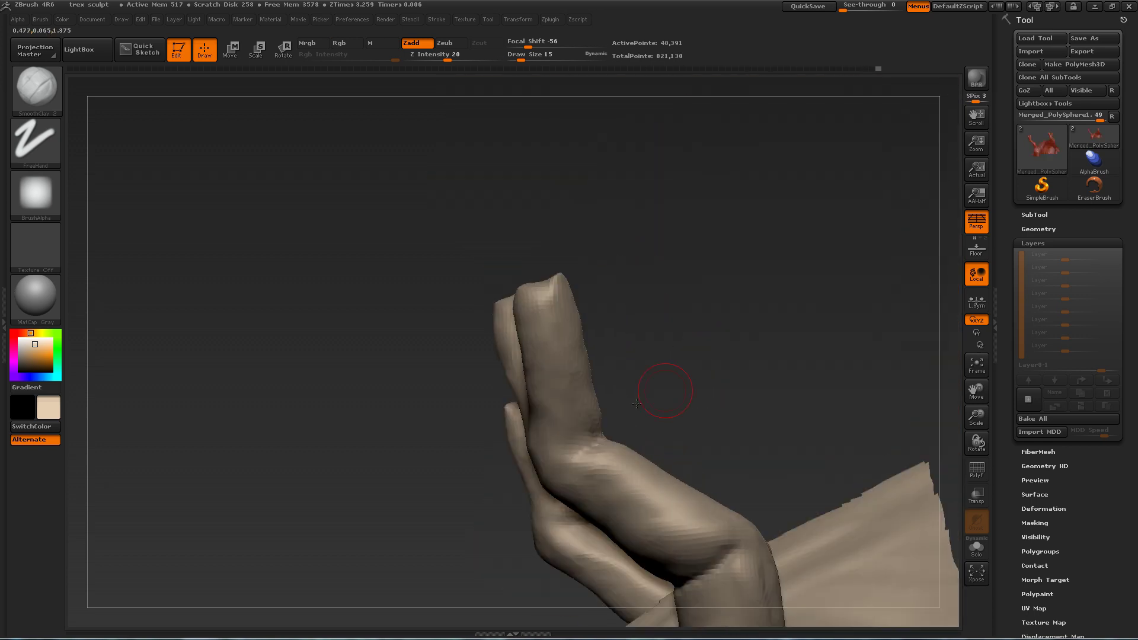
pyautogui.moveTo(545, 383)
pyautogui.mouseDown()
pyautogui.moveTo(604, 429)
pyautogui.moveTo(548, 398)
pyautogui.mouseUp()
# - Refine and smooth the forearm, elbow and upper arm forms around the whole arm
pyautogui.moveTo(663, 367)
pyautogui.mouseDown()
pyautogui.moveTo(642, 318)
pyautogui.moveTo(521, 202)
pyautogui.mouseUp()
pyautogui.moveTo(466, 379)
pyautogui.mouseDown()
pyautogui.moveTo(481, 374)
pyautogui.moveTo(474, 317)
pyautogui.moveTo(663, 371)
pyautogui.mouseUp()
pyautogui.moveTo(478, 403); pyautogui.dragTo(503, 409)
pyautogui.moveTo(599, 409); pyautogui.dragTo(649, 374)
pyautogui.moveTo(522, 430)
pyautogui.mouseDown()
pyautogui.moveTo(554, 435)
pyautogui.moveTo(475, 449)
pyautogui.mouseUp()
pyautogui.moveTo(655, 435)
pyautogui.mouseDown()
pyautogui.moveTo(542, 454)
pyautogui.moveTo(592, 455)
pyautogui.mouseUp()
pyautogui.moveTo(648, 450)
pyautogui.mouseDown()
pyautogui.moveTo(675, 447)
pyautogui.moveTo(664, 409)
pyautogui.mouseUp()
pyautogui.keyDown('shift'); pyautogui.moveTo(545, 385); pyautogui.dragTo(584, 382); pyautogui.keyUp('shift')
pyautogui.moveTo(622, 444); pyautogui.dragTo(679, 454)
pyautogui.moveTo(486, 491)
pyautogui.mouseDown()
pyautogui.moveTo(724, 399)
pyautogui.moveTo(762, 186)
pyautogui.moveTo(740, 296)
pyautogui.moveTo(545, 323)
pyautogui.mouseUp()
pyautogui.moveTo(550, 268)
pyautogui.mouseDown()
pyautogui.moveTo(643, 320)
pyautogui.moveTo(482, 324)
pyautogui.moveTo(509, 266)
pyautogui.moveTo(568, 248)
pyautogui.moveTo(534, 229)
pyautogui.moveTo(386, 204)
pyautogui.moveTo(373, 229)
pyautogui.mouseUp()
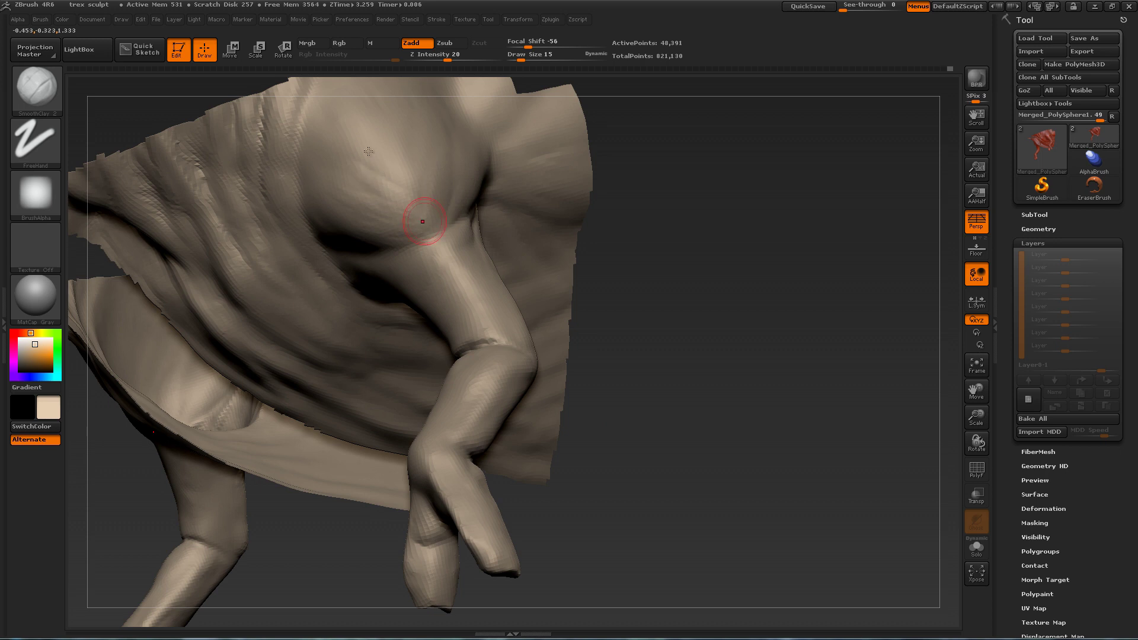
# - Carve the crease where the arm meets the chest with the Dam_Standard brush, and smooth around the armpit
pyautogui.moveTo(426, 216); pyautogui.dragTo(386, 187, button='right')
pyautogui.moveTo(456, 172); pyautogui.dragTo(427, 189, button='right')
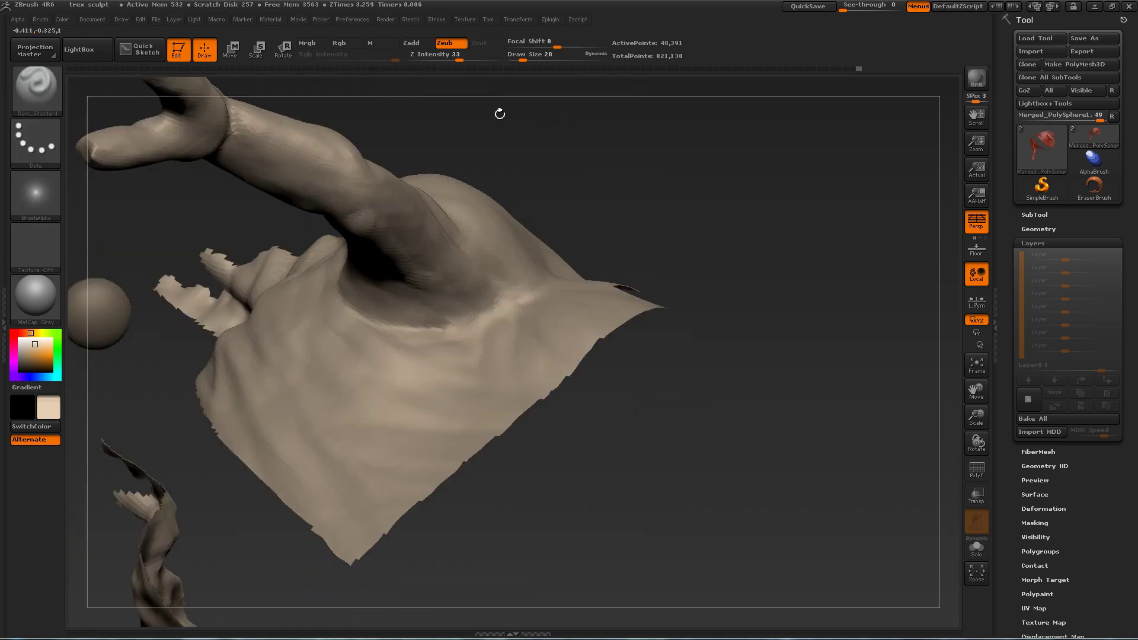
pyautogui.moveTo(500, 112); pyautogui.dragTo(570, 159)
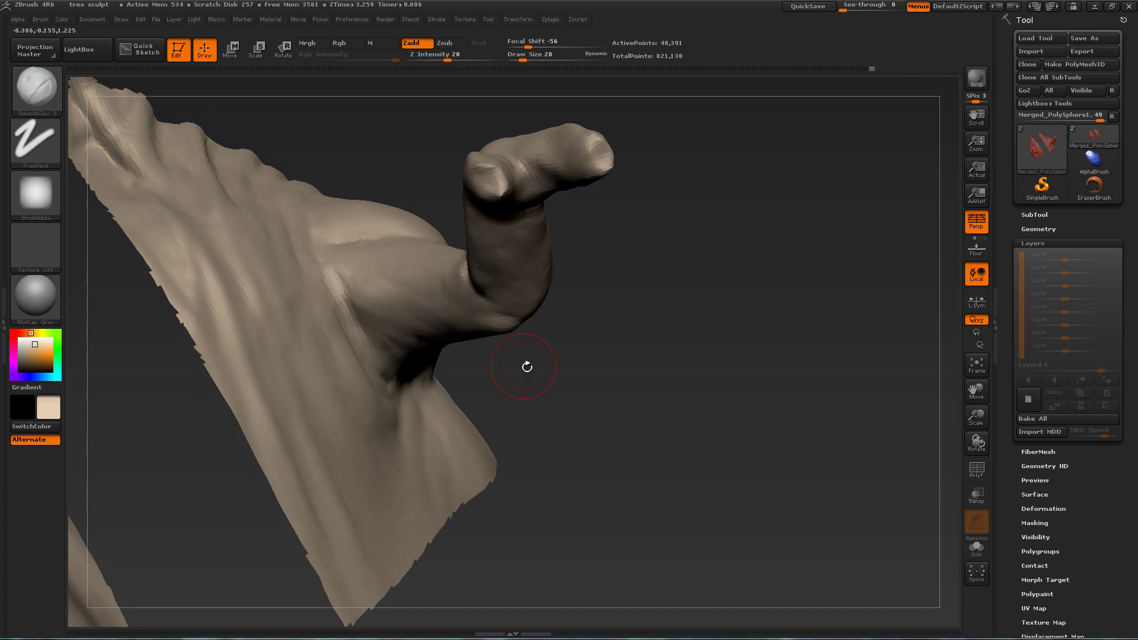
pyautogui.moveTo(527, 367); pyautogui.dragTo(610, 343)
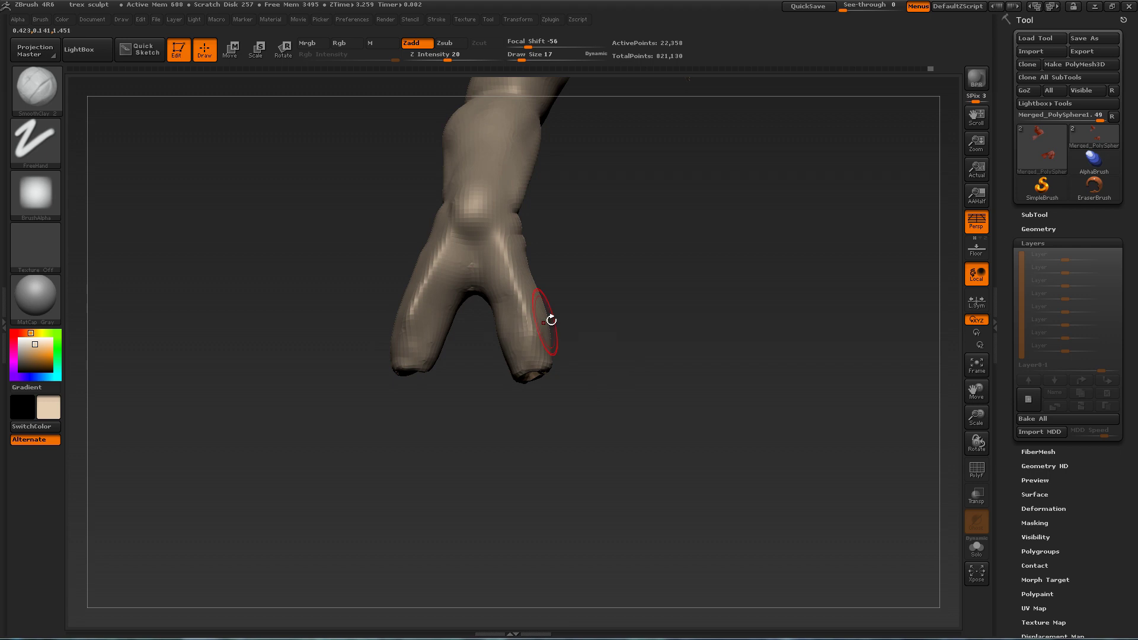
# - Carve joint creases across the fingers of the isolated hands with the Dam_Standard brush, and smooth the finger forms
pyautogui.moveTo(551, 320); pyautogui.dragTo(416, 341)
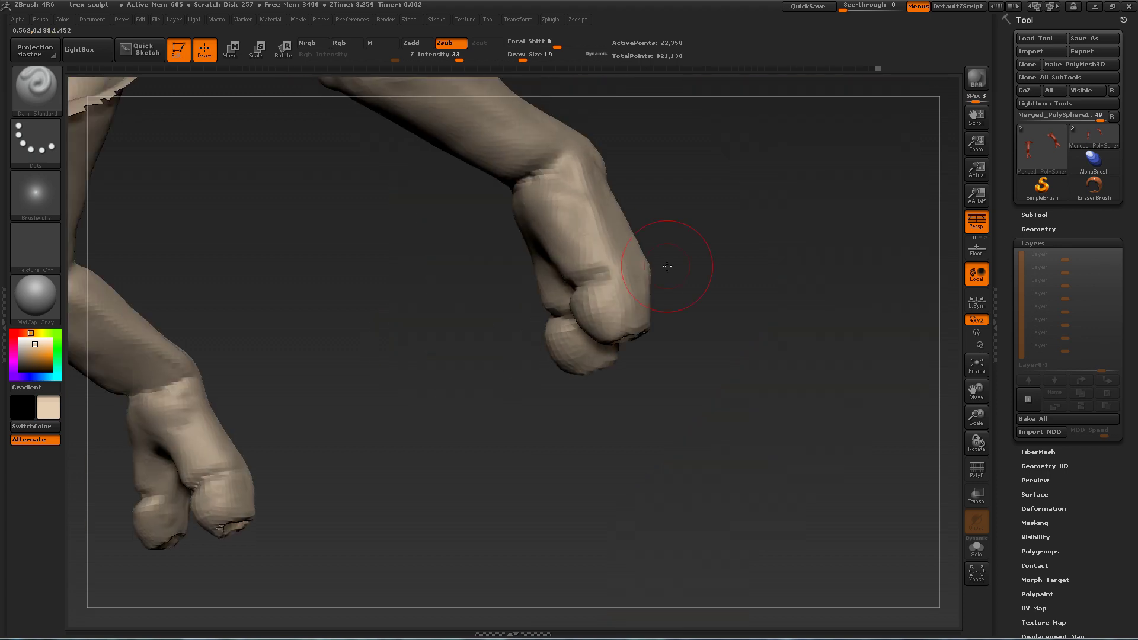
pyautogui.moveTo(592, 211); pyautogui.dragTo(616, 240)
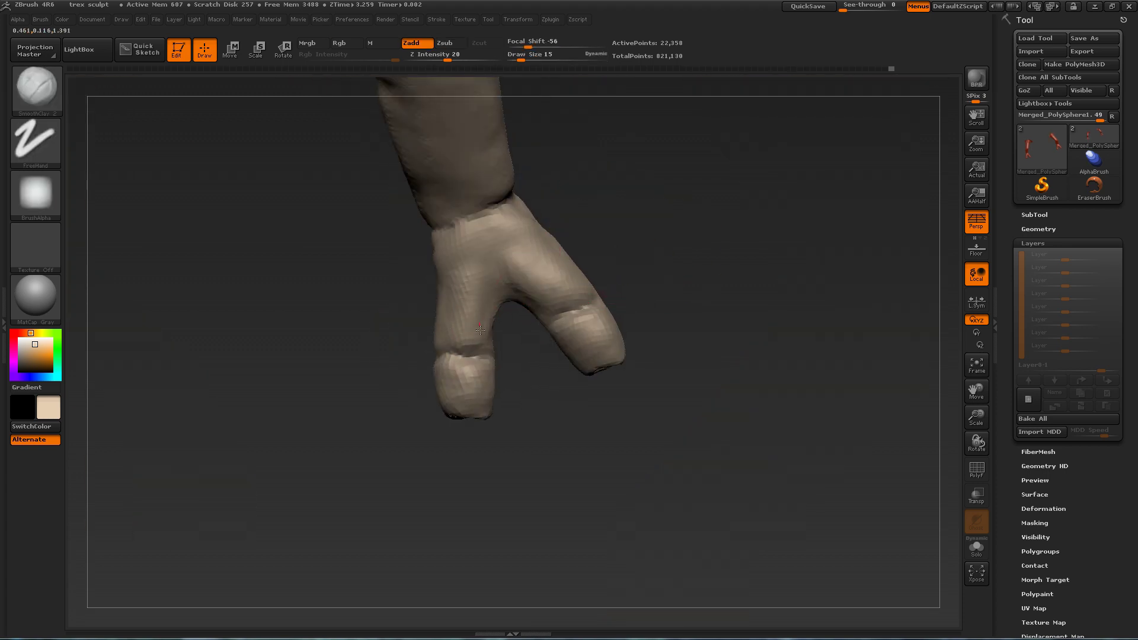
pyautogui.moveTo(491, 215); pyautogui.dragTo(409, 205)
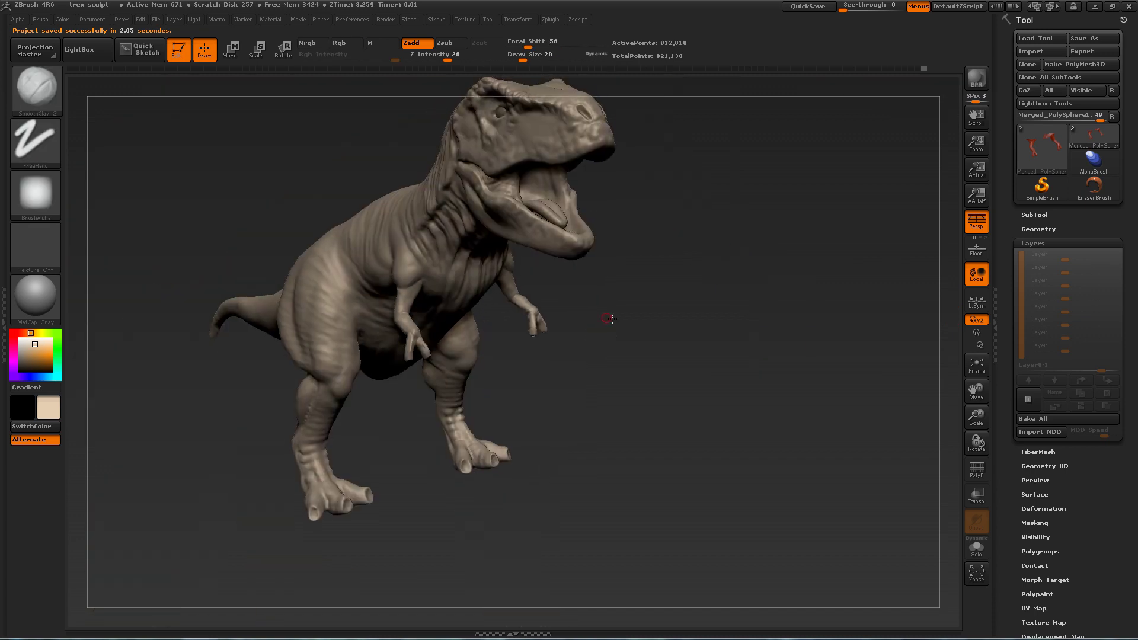
# - Isolate the tail from the whole T-rex, and sculpt lengthwise skin folds along it with the Standard brush
pyautogui.moveTo(608, 319); pyautogui.dragTo(651, 414)
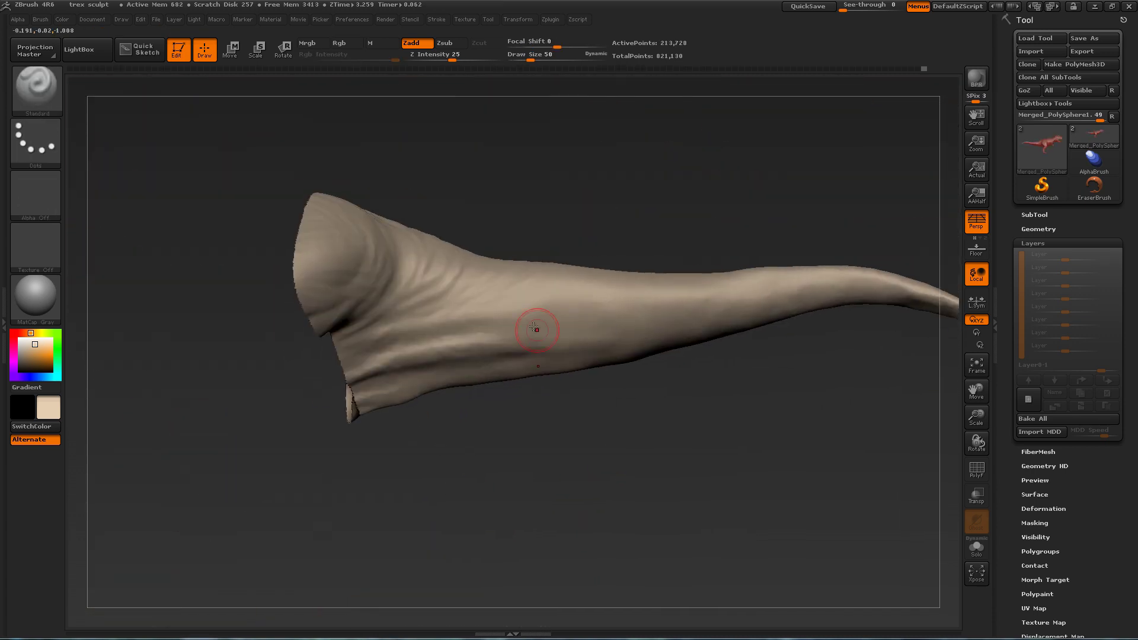
pyautogui.moveTo(522, 403)
pyautogui.mouseDown()
pyautogui.moveTo(507, 432)
pyautogui.moveTo(953, 261)
pyautogui.moveTo(875, 275)
pyautogui.mouseUp()
pyautogui.moveTo(400, 292); pyautogui.dragTo(519, 269)
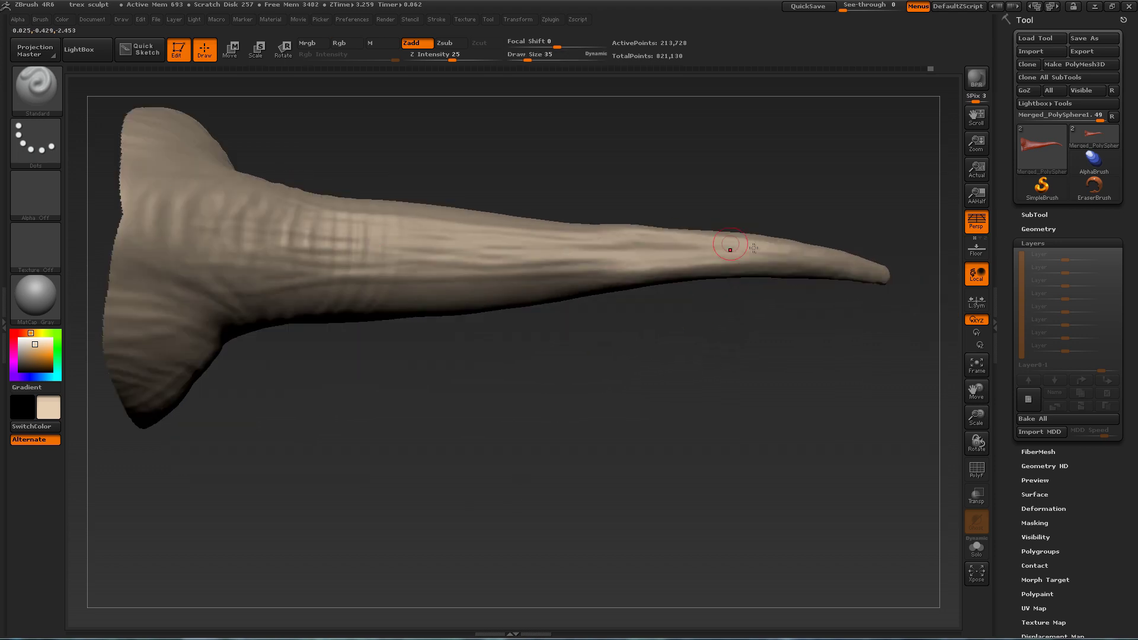
pyautogui.moveTo(749, 248); pyautogui.dragTo(774, 263)
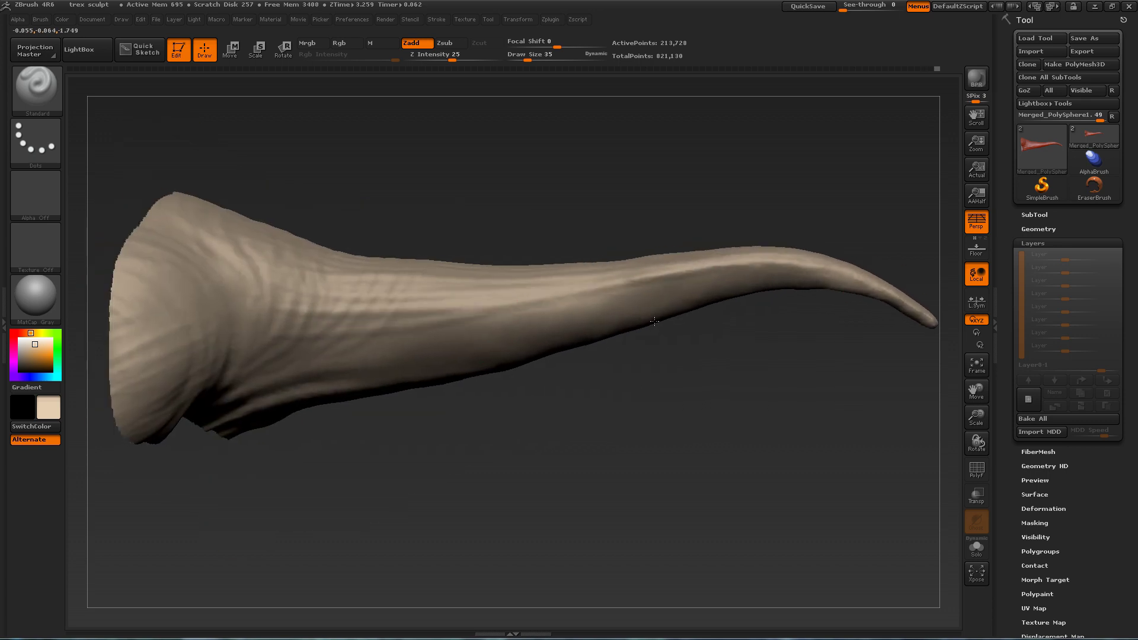
pyautogui.moveTo(473, 292); pyautogui.dragTo(323, 299)
pyautogui.keyDown('alt'); pyautogui.moveTo(705, 340); pyautogui.dragTo(707, 307); pyautogui.keyUp('alt')
pyautogui.moveTo(730, 361)
pyautogui.mouseDown()
pyautogui.moveTo(338, 326)
pyautogui.moveTo(474, 362)
pyautogui.mouseUp()
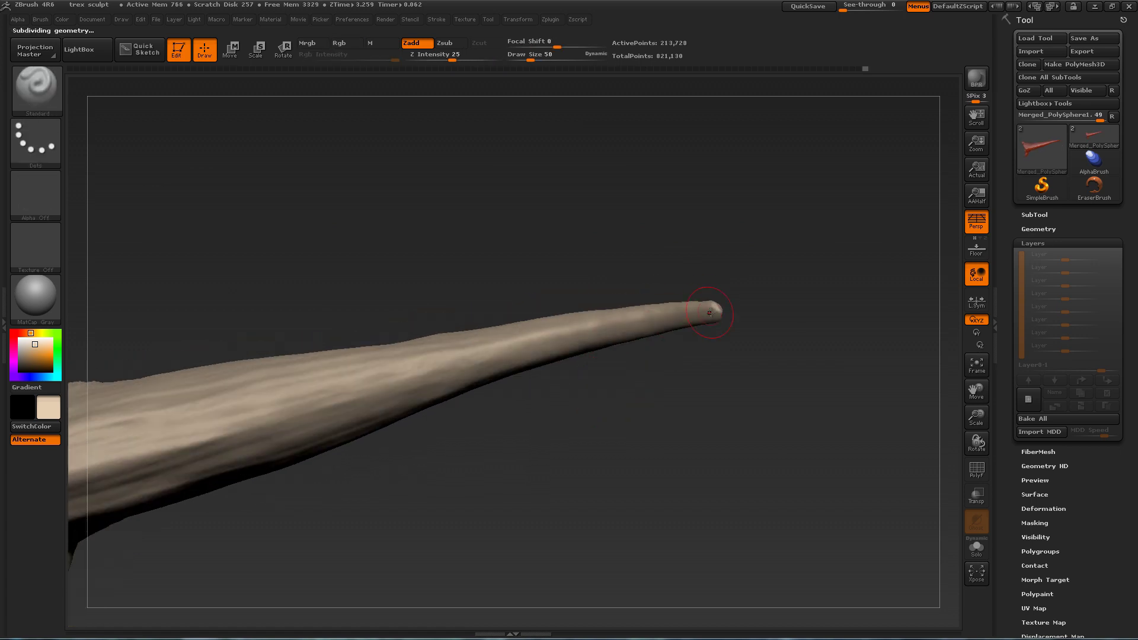
# - Extend the lengthwise folds to the tail's tip and over the flared tail base
pyautogui.moveTo(711, 310); pyautogui.dragTo(658, 369)
pyautogui.keyDown('alt'); pyautogui.moveTo(658, 369); pyautogui.dragTo(715, 349, button='right'); pyautogui.keyUp('alt')
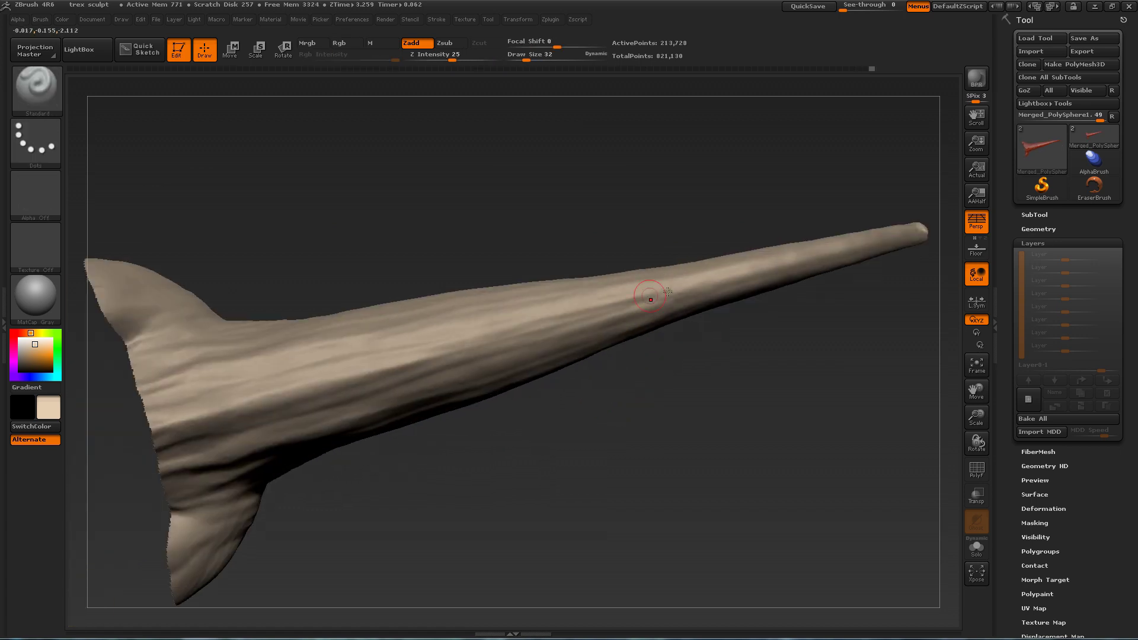
pyautogui.moveTo(413, 421); pyautogui.dragTo(299, 392)
pyautogui.moveTo(112, 474); pyautogui.dragTo(248, 504)
pyautogui.keyDown('alt'); pyautogui.moveTo(551, 210); pyautogui.dragTo(665, 211); pyautogui.keyUp('alt')
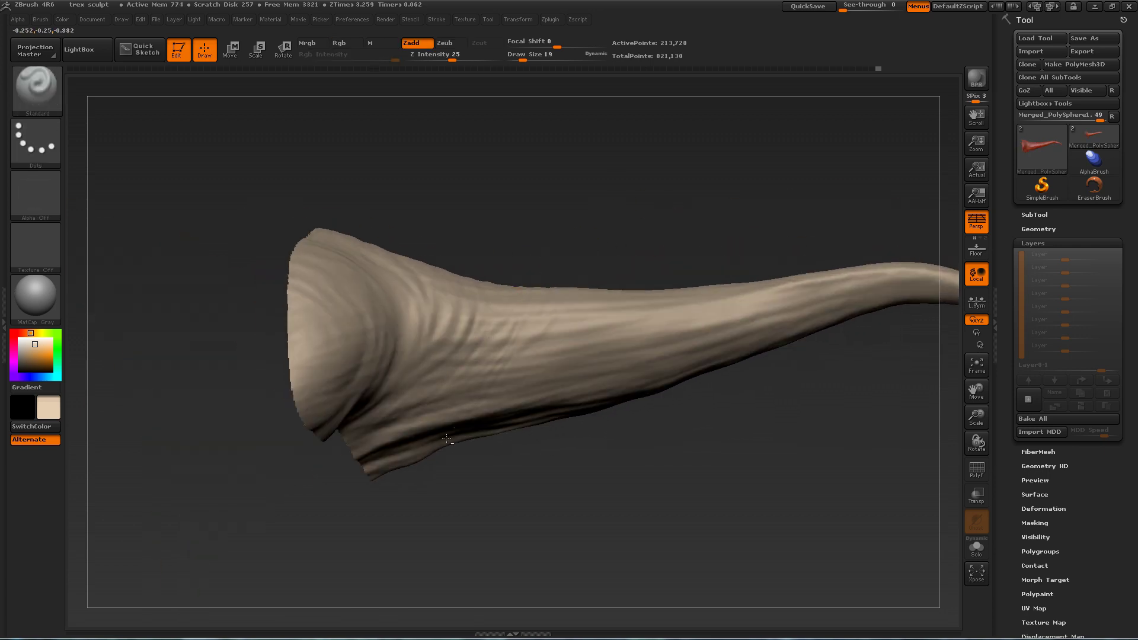
# - Sculpt fine wrinkles across the side of the tail, starting at its base, with a small Standard brush
pyautogui.moveTo(571, 324); pyautogui.dragTo(600, 278)
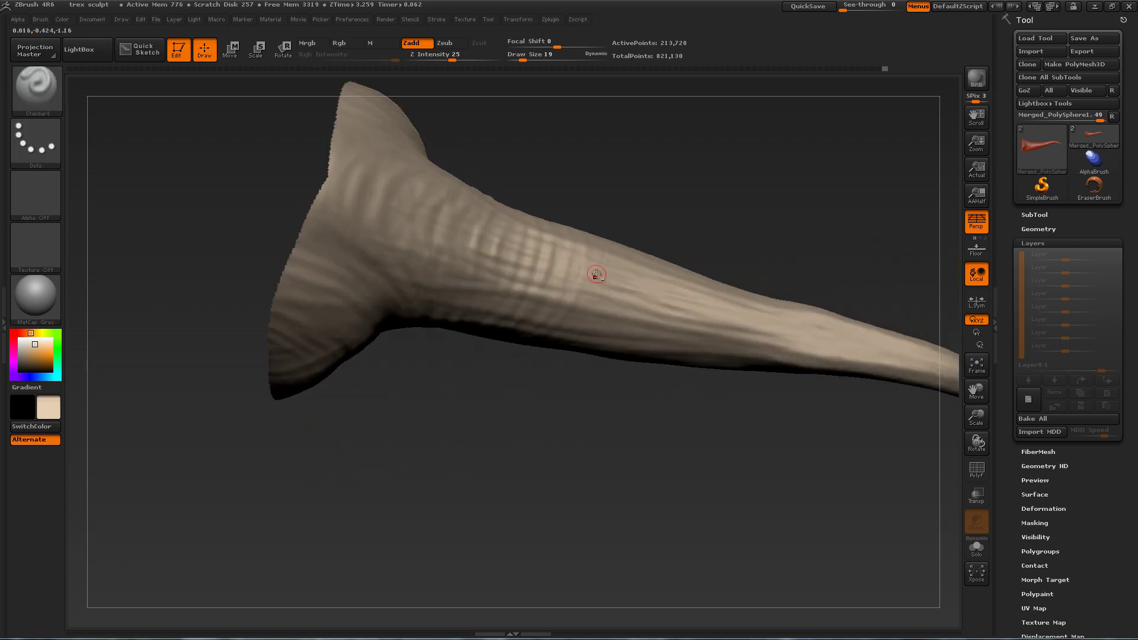
pyautogui.moveTo(751, 367); pyautogui.dragTo(442, 362)
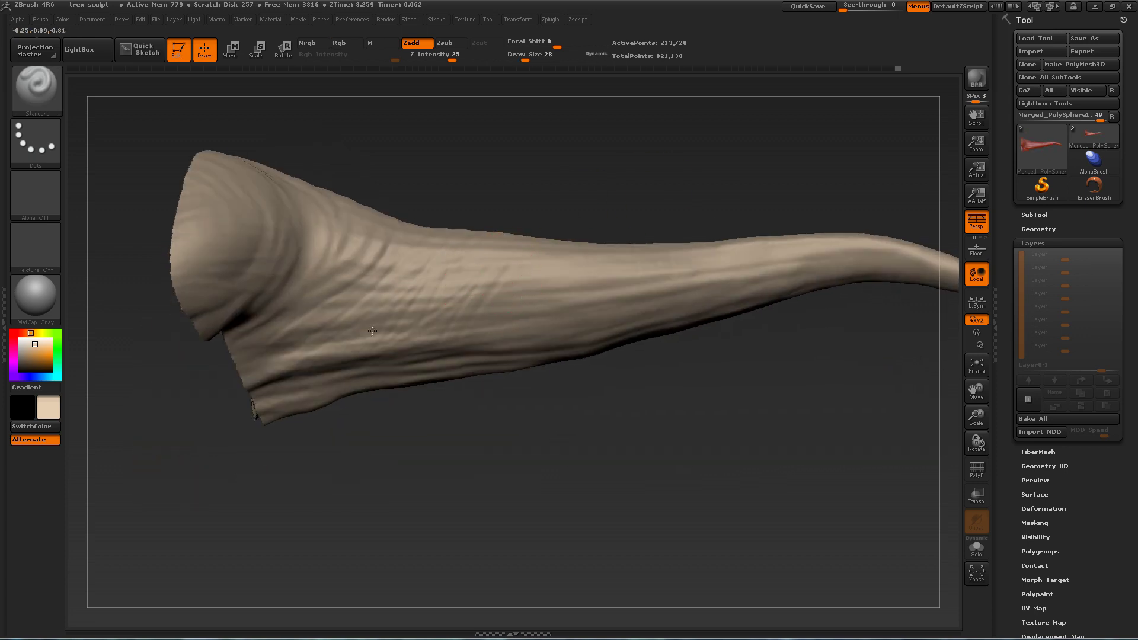
pyautogui.moveTo(263, 391); pyautogui.dragTo(332, 382)
pyautogui.moveTo(415, 444)
pyautogui.mouseDown()
pyautogui.moveTo(577, 204)
pyautogui.moveTo(553, 344)
pyautogui.moveTo(661, 247)
pyautogui.moveTo(703, 290)
pyautogui.moveTo(550, 400)
pyautogui.mouseUp()
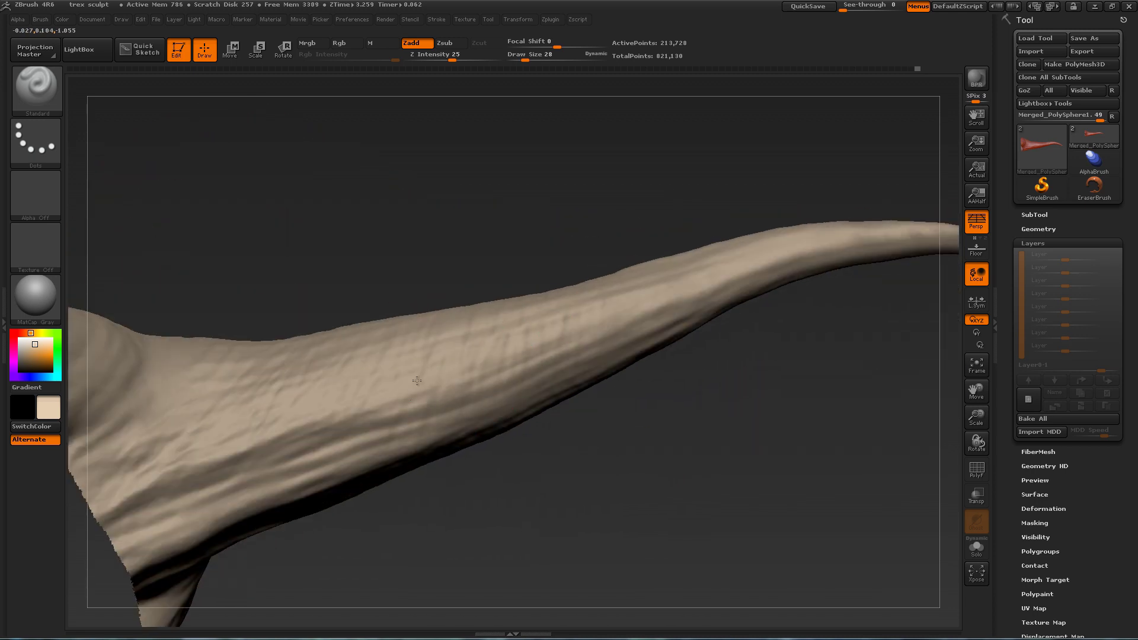
pyautogui.moveTo(299, 466); pyautogui.dragTo(562, 255)
pyautogui.moveTo(447, 336); pyautogui.dragTo(461, 323)
# - Enlarge the Standard brush, and continue the wrinkles along the remaining sides of the tail
pyautogui.press(']')
pyautogui.moveTo(808, 255); pyautogui.dragTo(765, 190)
pyautogui.moveTo(589, 208); pyautogui.dragTo(681, 178)
pyautogui.moveTo(714, 241)
pyautogui.mouseDown()
pyautogui.moveTo(736, 173)
pyautogui.moveTo(575, 189)
pyautogui.moveTo(771, 304)
pyautogui.mouseUp()
pyautogui.moveTo(263, 171); pyautogui.dragTo(717, 230)
pyautogui.moveTo(407, 351); pyautogui.dragTo(674, 243)
pyautogui.moveTo(587, 235); pyautogui.dragTo(551, 335)
pyautogui.moveTo(821, 222)
pyautogui.mouseDown()
pyautogui.moveTo(495, 274)
pyautogui.moveTo(766, 265)
pyautogui.moveTo(752, 358)
pyautogui.mouseUp()
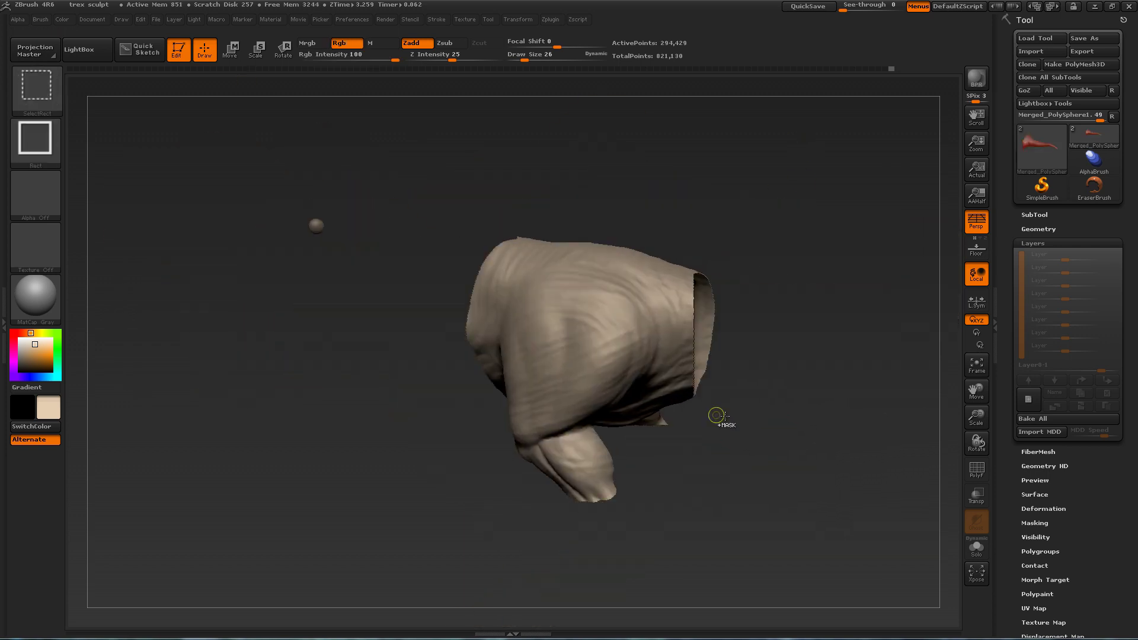
# - Sculpt curved skin folds over the isolated hip and thigh with the Standard brush
pyautogui.moveTo(715, 415)
pyautogui.keyDown('alt'); pyautogui.mouseDown()
pyautogui.moveTo(808, 297)
pyautogui.moveTo(861, 256)
pyautogui.mouseUp(); pyautogui.keyUp('alt')
pyautogui.press('s')
pyautogui.moveTo(583, 321); pyautogui.dragTo(590, 320)
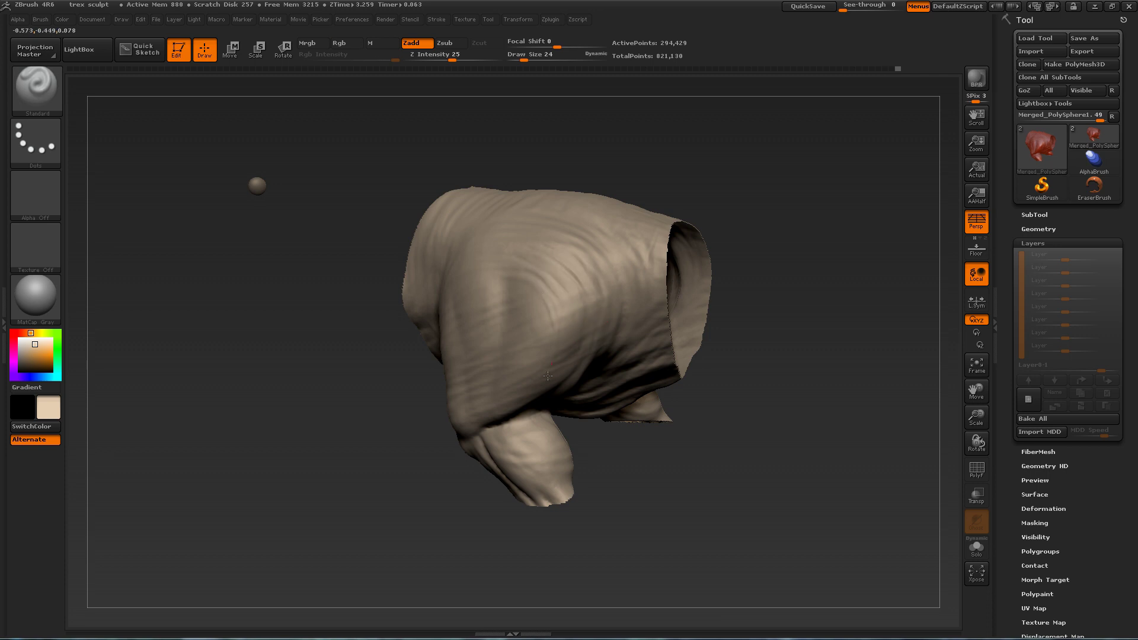
pyautogui.moveTo(594, 446); pyautogui.dragTo(594, 274)
pyautogui.moveTo(794, 255); pyautogui.dragTo(788, 331)
# - Bring back the hidden body parts, and isolate the T-rex's head
pyautogui.keyDown('ctrl'); pyautogui.keyDown('shift'); pyautogui.click(692, 251); pyautogui.keyUp('shift'); pyautogui.keyUp('ctrl')
pyautogui.keyDown('alt'); pyautogui.moveTo(564, 181); pyautogui.dragTo(768, 297); pyautogui.keyUp('alt')
pyautogui.moveTo(768, 297); pyautogui.dragTo(647, 259)
pyautogui.moveTo(703, 383); pyautogui.dragTo(648, 404)
pyautogui.keyDown('alt'); pyautogui.moveTo(649, 403); pyautogui.dragTo(715, 378); pyautogui.keyUp('alt')
pyautogui.keyDown('ctrl'); pyautogui.keyDown('shift'); pyautogui.moveTo(753, 173); pyautogui.dragTo(389, 464); pyautogui.keyUp('shift'); pyautogui.keyUp('ctrl')
pyautogui.keyDown('alt'); pyautogui.moveTo(698, 381); pyautogui.dragTo(1092, 180); pyautogui.keyUp('alt')
pyautogui.moveTo(860, 379)
pyautogui.mouseDown()
pyautogui.moveTo(752, 385)
pyautogui.moveTo(829, 367)
pyautogui.mouseUp()
pyautogui.keyDown('alt'); pyautogui.moveTo(741, 415); pyautogui.dragTo(711, 462); pyautogui.keyUp('alt')
pyautogui.moveTo(549, 254)
pyautogui.keyDown('shift'); pyautogui.mouseDown()
pyautogui.moveTo(507, 262)
pyautogui.moveTo(474, 216)
pyautogui.mouseUp(); pyautogui.keyUp('shift')
pyautogui.moveTo(633, 392)
pyautogui.mouseDown()
pyautogui.moveTo(645, 403)
pyautogui.moveTo(513, 282)
pyautogui.moveTo(470, 264)
pyautogui.mouseUp()
pyautogui.moveTo(729, 424)
pyautogui.mouseDown()
pyautogui.moveTo(642, 436)
pyautogui.moveTo(584, 533)
pyautogui.mouseUp()
pyautogui.moveTo(700, 504); pyautogui.dragTo(829, 474)
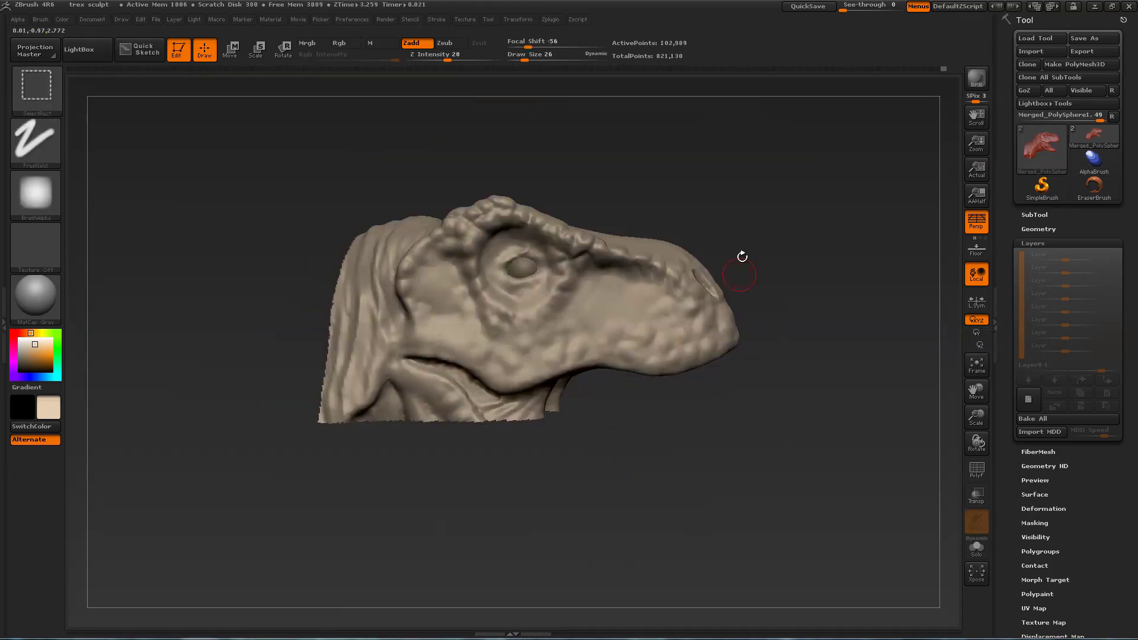
# - Sculpt wrinkles around the upper and lower eyelids, using the Standard and Dam_Standard brushes
pyautogui.moveTo(741, 254)
pyautogui.mouseDown()
pyautogui.moveTo(769, 320)
pyautogui.moveTo(864, 160)
pyautogui.moveTo(723, 215)
pyautogui.moveTo(518, 328)
pyautogui.mouseUp()
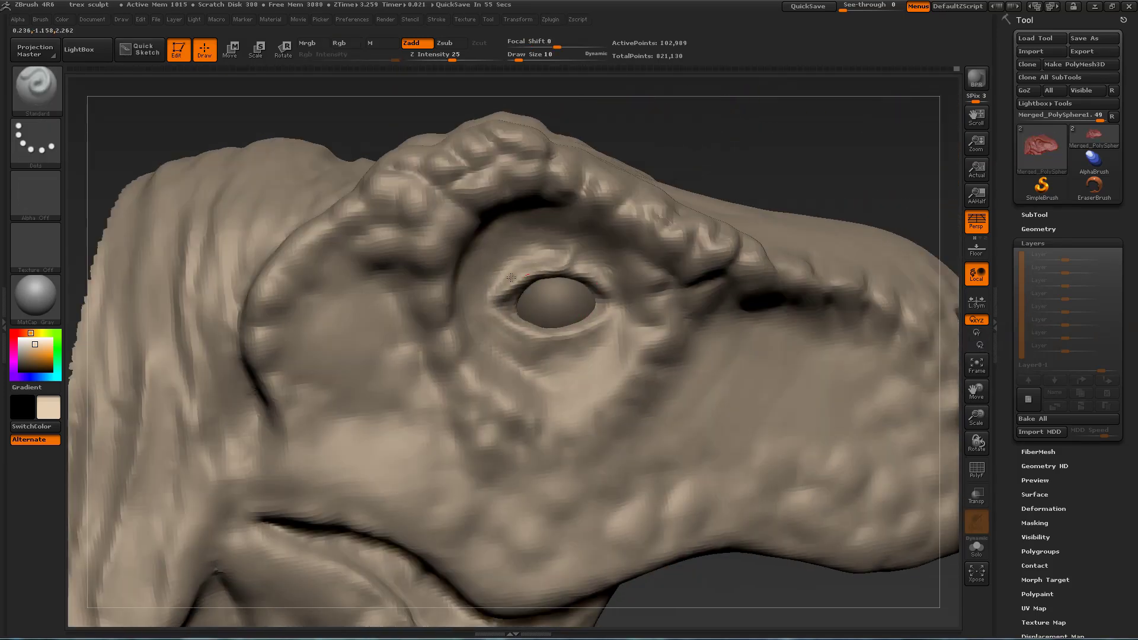
pyautogui.moveTo(799, 154); pyautogui.dragTo(684, 224)
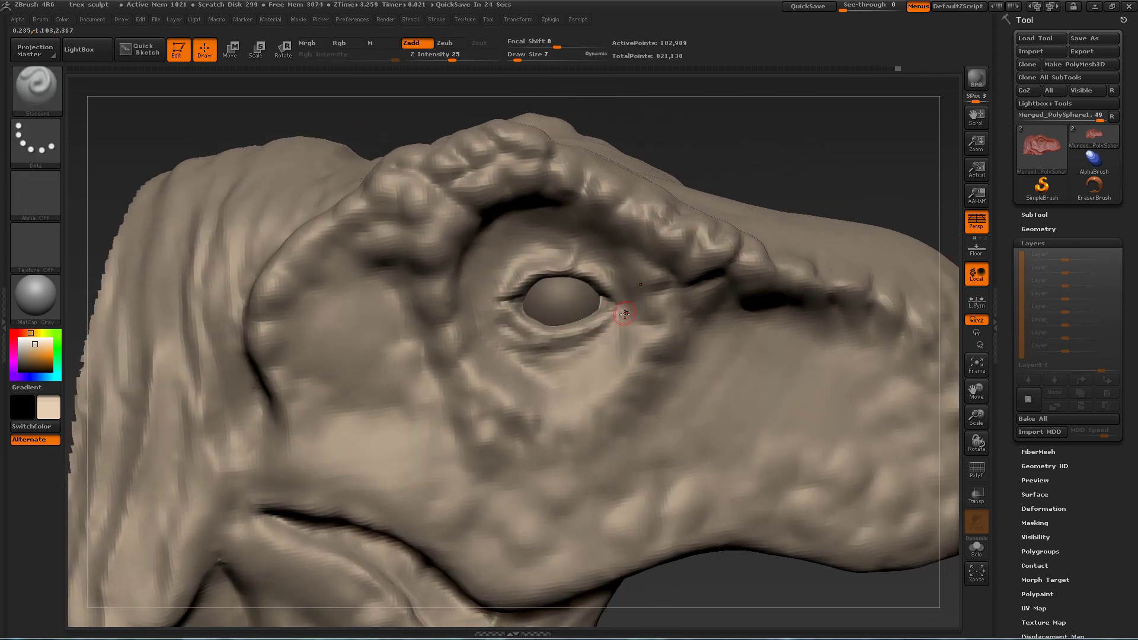
pyautogui.press('b')
pyautogui.press('d')
pyautogui.press('s')
pyautogui.press('s')
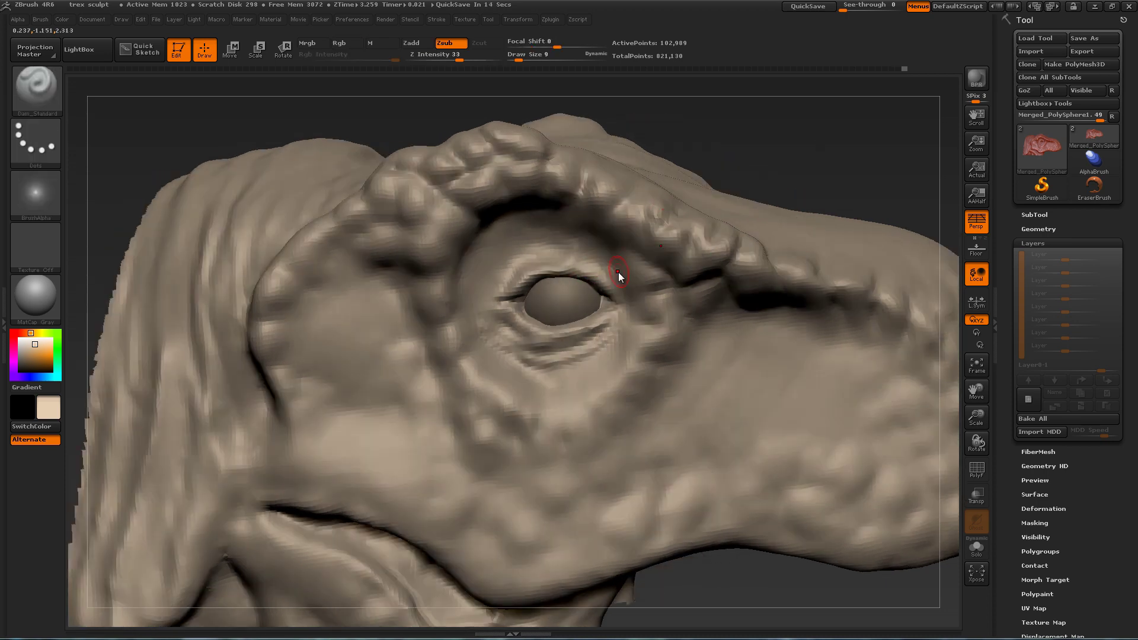
pyautogui.moveTo(758, 132); pyautogui.dragTo(758, 122)
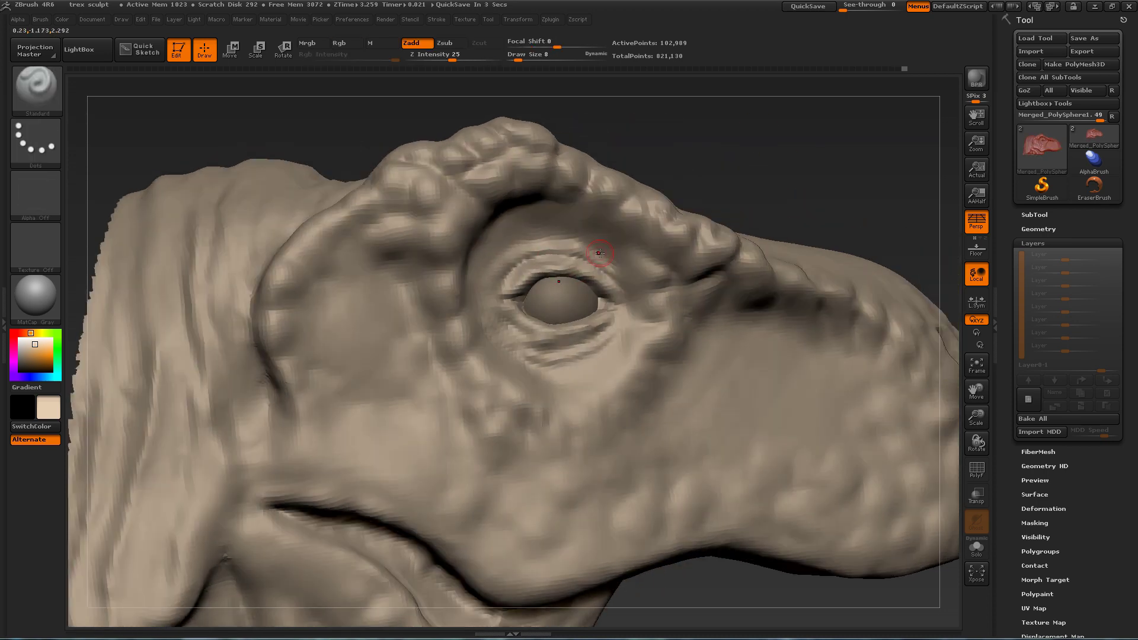
pyautogui.moveTo(617, 265); pyautogui.dragTo(554, 251)
pyautogui.moveTo(788, 179)
pyautogui.mouseDown()
pyautogui.moveTo(747, 172)
pyautogui.moveTo(754, 143)
pyautogui.moveTo(541, 274)
pyautogui.moveTo(597, 299)
pyautogui.mouseUp()
# - Adjust the eyelids with the Move Topological brush, and extend the concentric wrinkles across the eye socket
pyautogui.press('b')
pyautogui.press('m')
pyautogui.press('t')
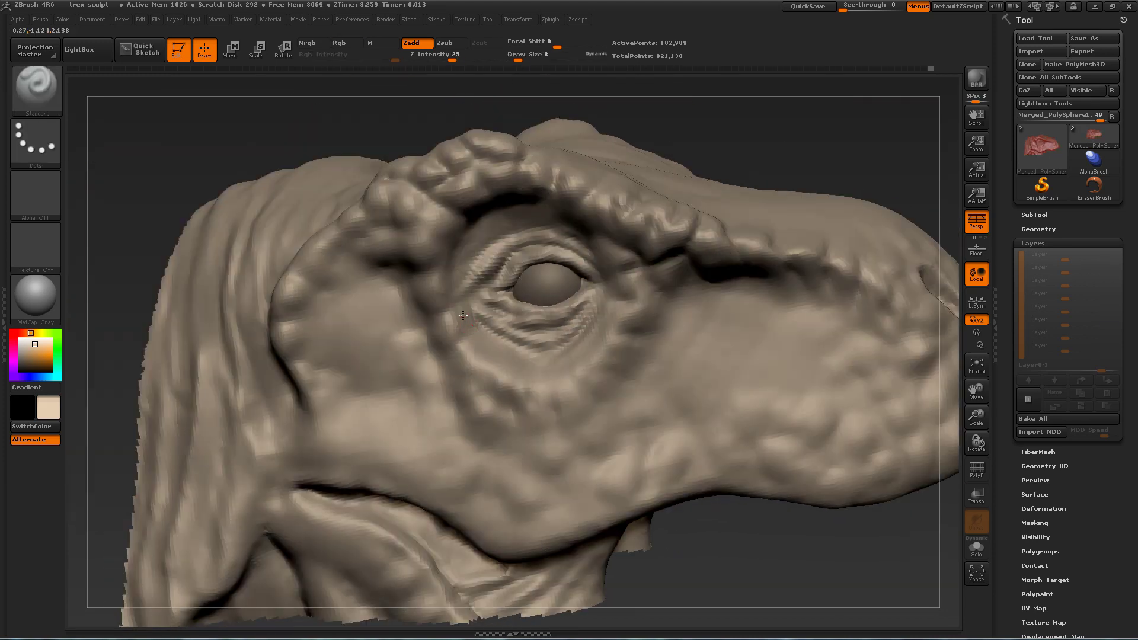
pyautogui.moveTo(801, 167); pyautogui.dragTo(751, 131)
pyautogui.moveTo(689, 148)
pyautogui.mouseDown()
pyautogui.moveTo(767, 157)
pyautogui.moveTo(779, 202)
pyautogui.moveTo(719, 190)
pyautogui.moveTo(705, 204)
pyautogui.mouseUp()
# - Carve creases between the scales in front of and below the eye with the Dam_Standard brush
pyautogui.press('b')
pyautogui.press('d')
pyautogui.press('s')
pyautogui.press('b')
pyautogui.press('m')
pyautogui.press('t')
pyautogui.press('s')
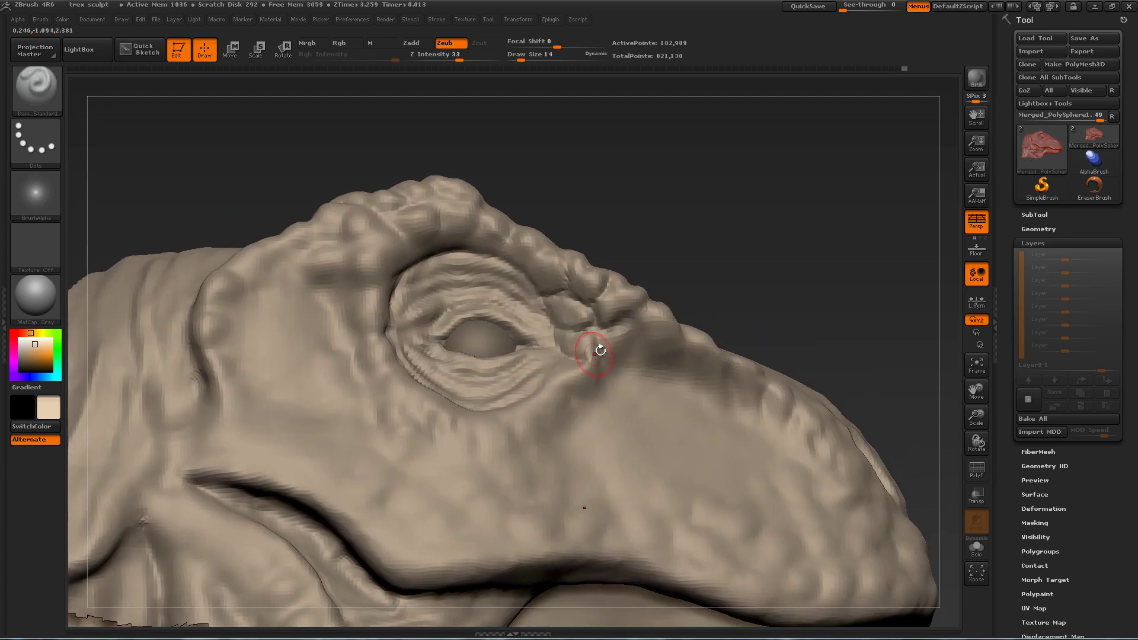
pyautogui.moveTo(600, 350); pyautogui.dragTo(546, 384, button='right')
pyautogui.press('shift')
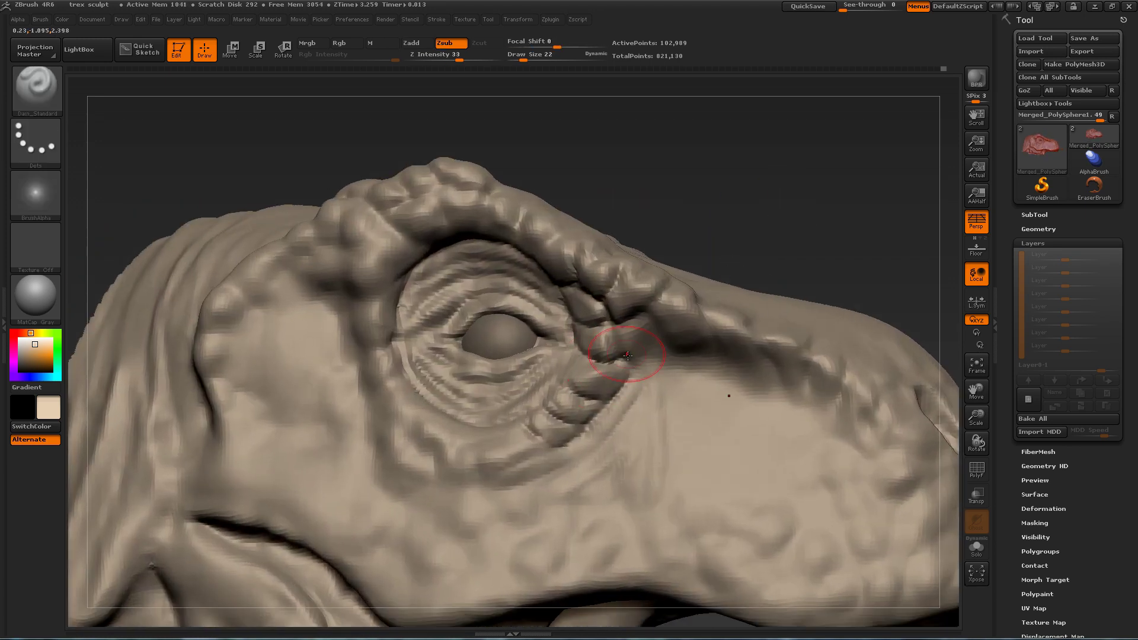
# - Reduce the Dam_Standard brush size, and deepen the creases between the brow ridge scales towards the snout
pyautogui.moveTo(627, 356); pyautogui.dragTo(648, 344)
pyautogui.moveTo(648, 344)
pyautogui.mouseDown(button='right')
pyautogui.moveTo(638, 366)
pyautogui.moveTo(616, 338)
pyautogui.mouseUp(button='right')
pyautogui.press('s')
pyautogui.click(587, 310)
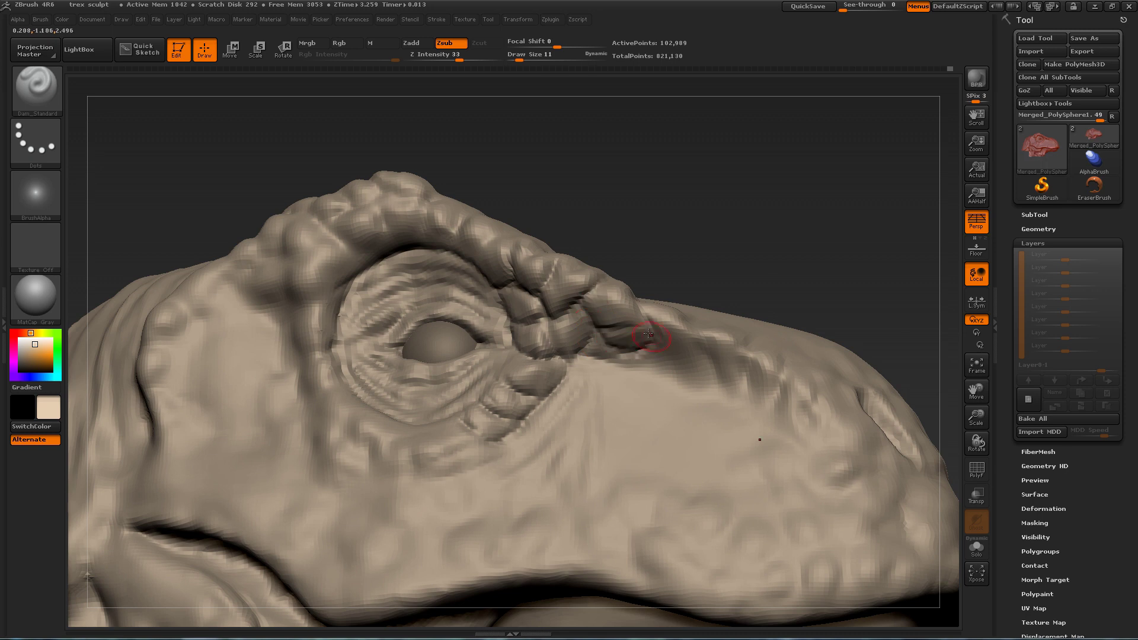
# - Carve creases between the ridge scales down towards the nostril and across the side of the snout with the Dam_Standard brush
pyautogui.moveTo(680, 386); pyautogui.dragTo(701, 379)
pyautogui.moveTo(764, 308)
pyautogui.keyDown('alt'); pyautogui.mouseDown()
pyautogui.moveTo(759, 244)
pyautogui.moveTo(652, 331)
pyautogui.mouseUp(); pyautogui.keyUp('alt')
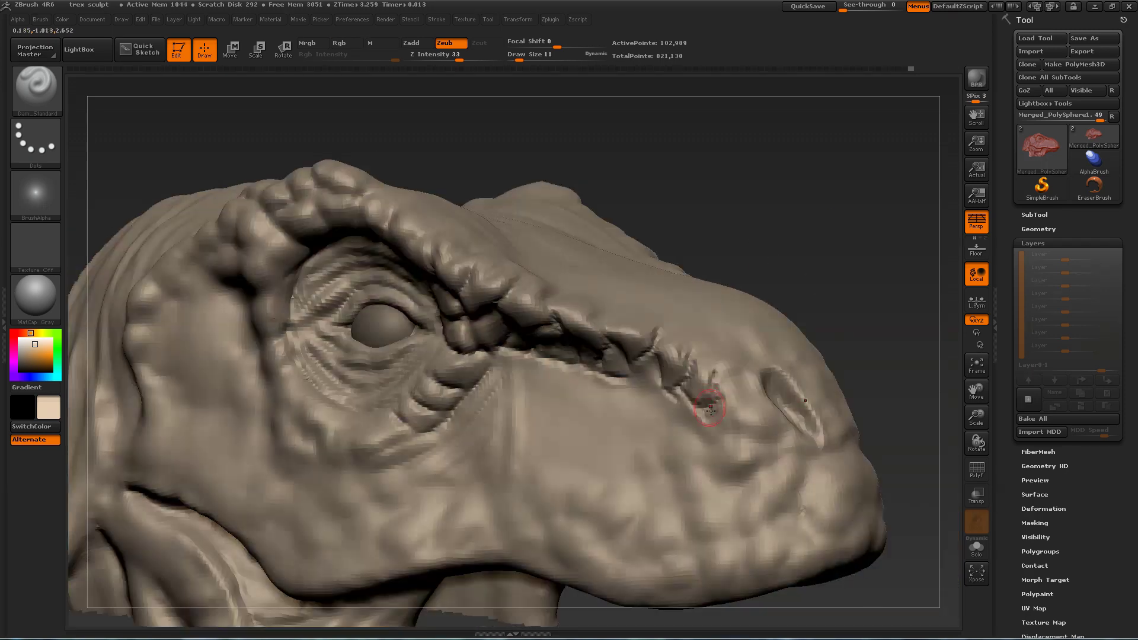
pyautogui.moveTo(778, 363); pyautogui.dragTo(645, 383)
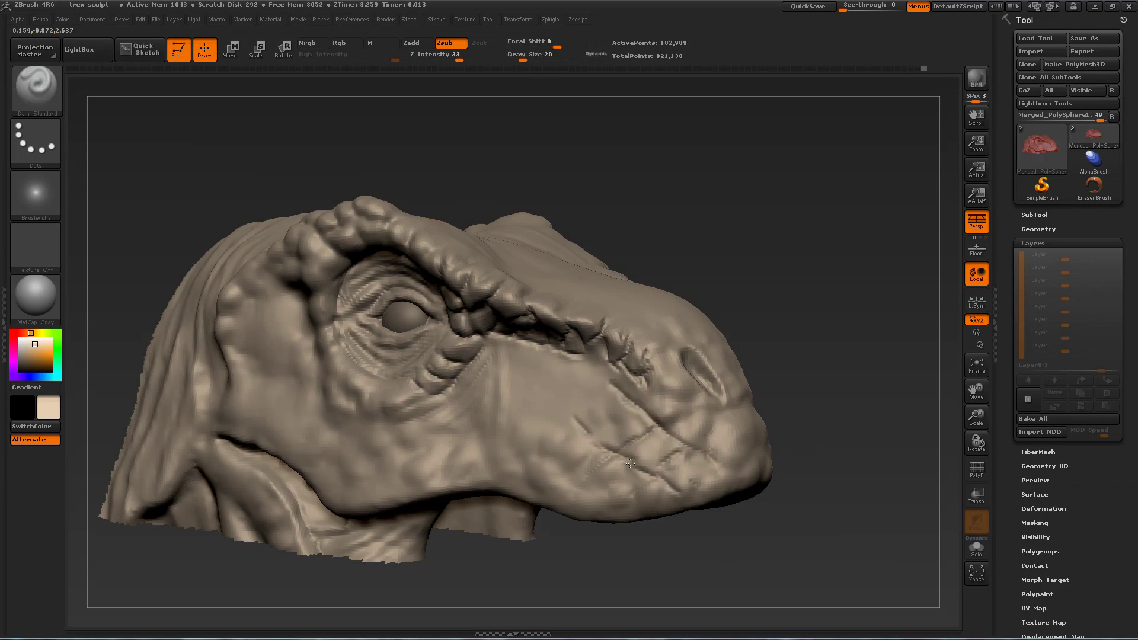
pyautogui.moveTo(575, 466); pyautogui.dragTo(681, 399)
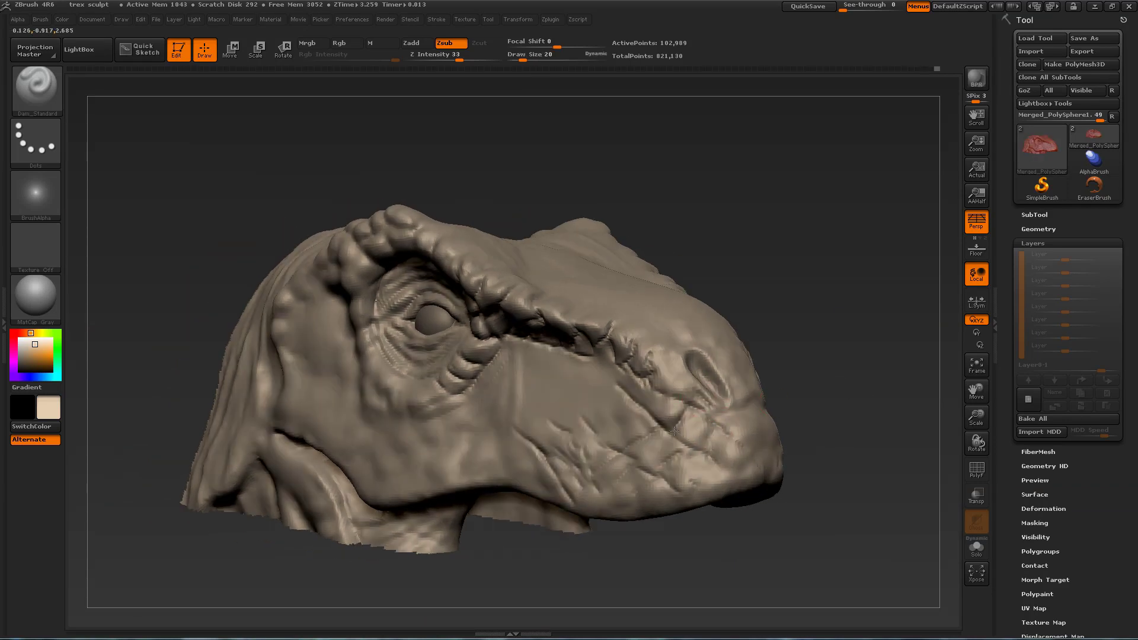
# - Carve short creases along the upper lip edge and between the scales on the side of the snout
pyautogui.moveTo(702, 447); pyautogui.dragTo(690, 481)
pyautogui.moveTo(747, 533)
pyautogui.mouseDown()
pyautogui.moveTo(782, 482)
pyautogui.moveTo(762, 499)
pyautogui.mouseUp()
pyautogui.moveTo(451, 403); pyautogui.dragTo(449, 417)
pyautogui.moveTo(423, 403); pyautogui.dragTo(420, 418)
pyautogui.moveTo(747, 497)
pyautogui.mouseDown()
pyautogui.moveTo(734, 480)
pyautogui.moveTo(655, 468)
pyautogui.mouseUp()
pyautogui.moveTo(724, 388); pyautogui.dragTo(718, 404)
pyautogui.moveTo(657, 474); pyautogui.dragTo(739, 482)
# - Smooth the harsh creases on the side of the snout behind the scales
pyautogui.press('2')
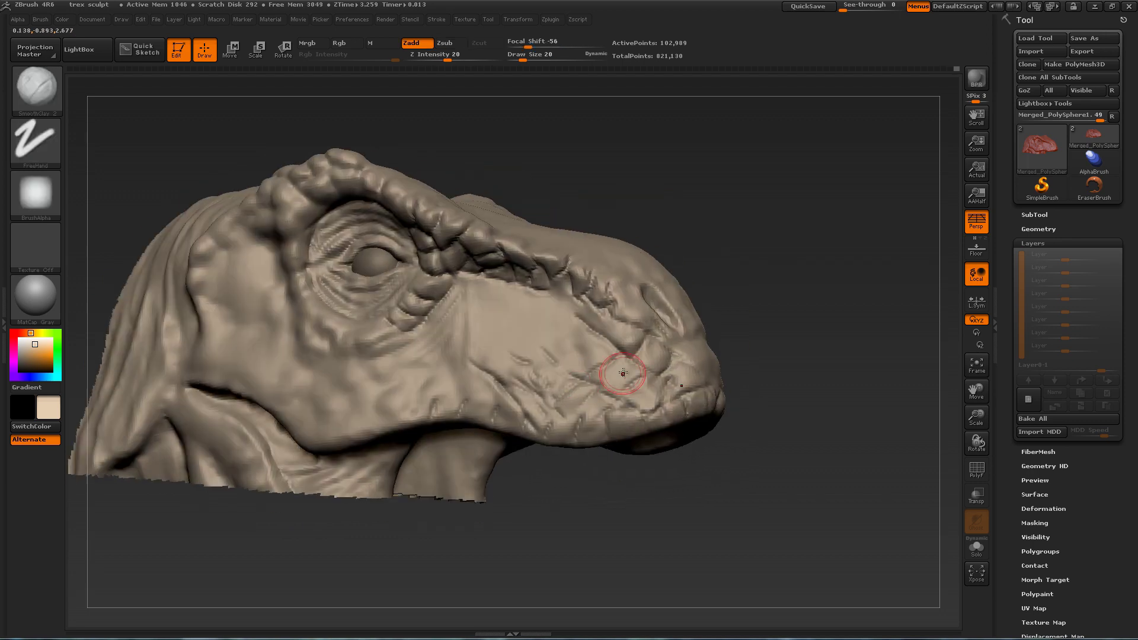
pyautogui.moveTo(584, 342); pyautogui.dragTo(547, 373)
pyautogui.keyDown('shift'); pyautogui.moveTo(547, 374); pyautogui.dragTo(504, 379); pyautogui.keyUp('shift')
pyautogui.moveTo(871, 320)
pyautogui.mouseDown()
pyautogui.moveTo(782, 326)
pyautogui.moveTo(762, 350)
pyautogui.mouseUp()
# - Carve large scale creases around the nostril and across the front of the snout, smoothing the surrounding surface
pyautogui.press(']')
pyautogui.moveTo(687, 332); pyautogui.dragTo(688, 366)
pyautogui.moveTo(797, 338); pyautogui.dragTo(836, 370)
pyautogui.moveTo(673, 331)
pyautogui.mouseDown()
pyautogui.moveTo(563, 355)
pyautogui.moveTo(572, 398)
pyautogui.mouseUp()
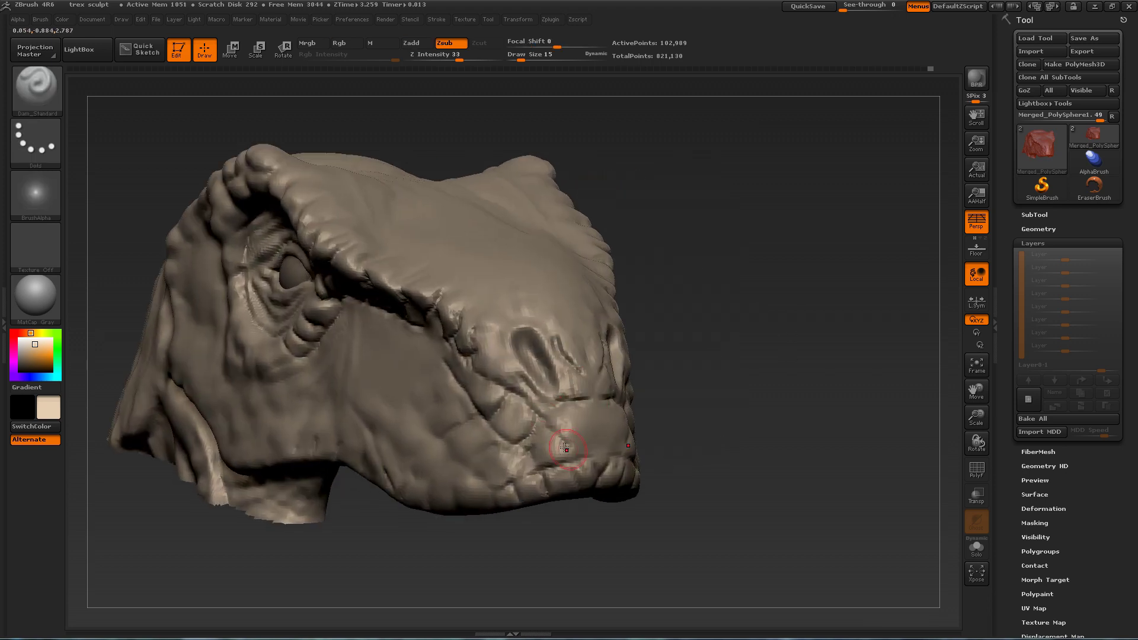
pyautogui.moveTo(728, 332); pyautogui.dragTo(675, 341)
pyautogui.keyDown('shift'); pyautogui.moveTo(542, 332); pyautogui.dragTo(555, 322); pyautogui.keyUp('shift')
pyautogui.moveTo(688, 332)
pyautogui.mouseDown()
pyautogui.moveTo(740, 344)
pyautogui.moveTo(724, 295)
pyautogui.moveTo(852, 278)
pyautogui.moveTo(889, 296)
pyautogui.mouseUp()
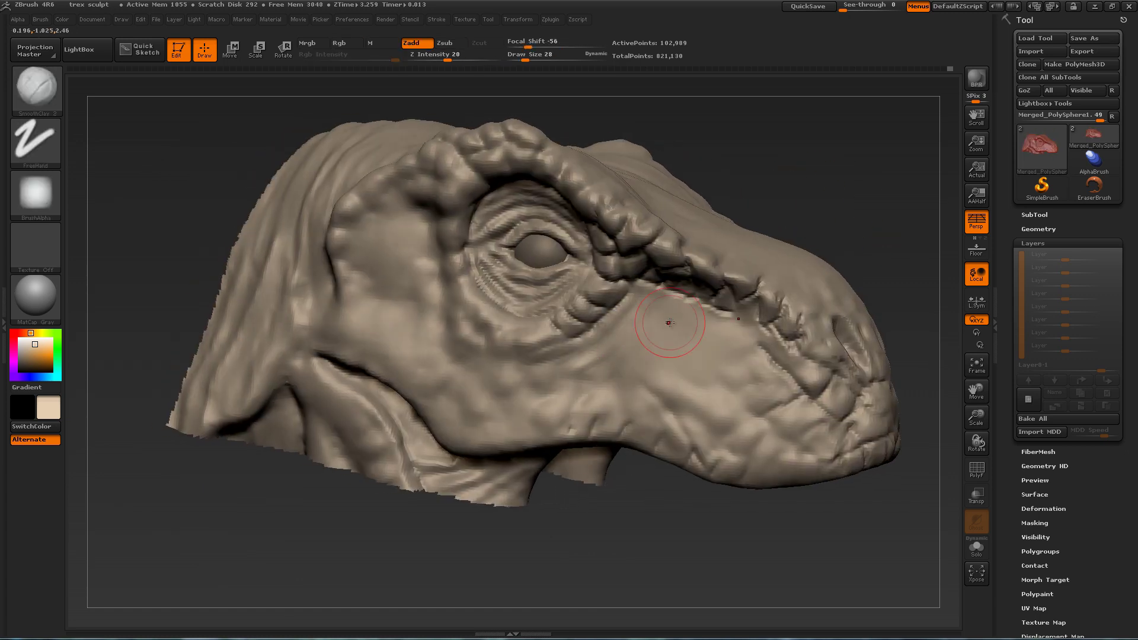
# - Carve short scattered creases across the top of the snout and forehead with the Dam_Standard brush
pyautogui.moveTo(953, 272); pyautogui.dragTo(853, 320)
pyautogui.moveTo(829, 267); pyautogui.dragTo(800, 350)
pyautogui.moveTo(524, 421)
pyautogui.mouseDown()
pyautogui.moveTo(543, 408)
pyautogui.moveTo(481, 363)
pyautogui.mouseUp()
pyautogui.moveTo(794, 261)
pyautogui.mouseDown()
pyautogui.moveTo(752, 279)
pyautogui.moveTo(788, 261)
pyautogui.mouseUp()
pyautogui.moveTo(567, 355); pyautogui.dragTo(576, 384)
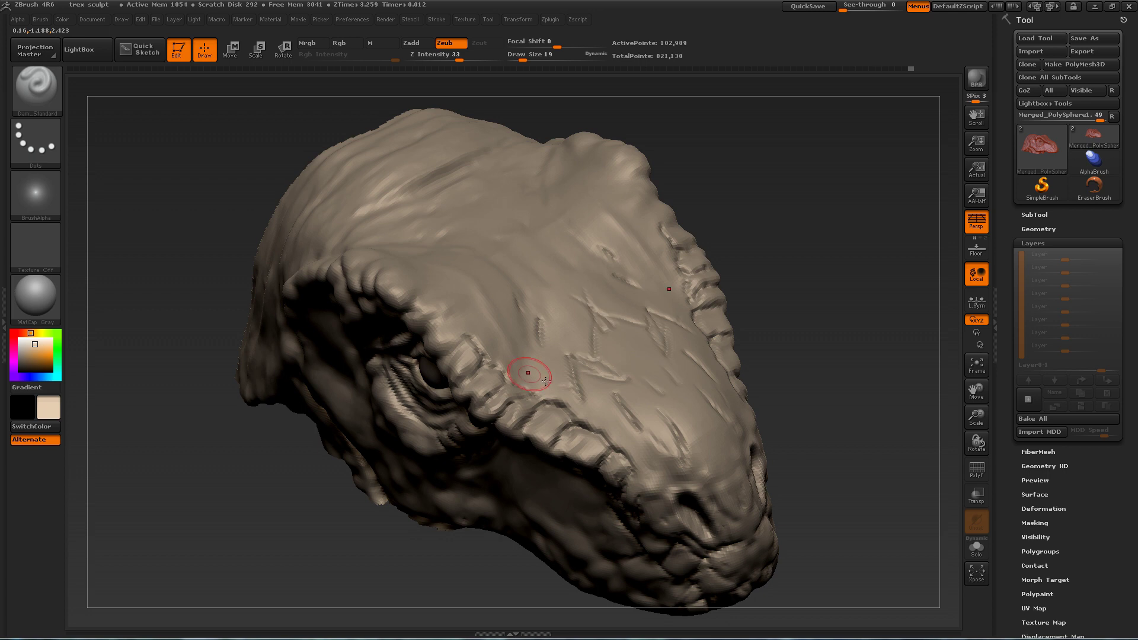
# - Enlarge the brush and smooth the creases on top of the snout so they blend into the skin
pyautogui.moveTo(468, 291); pyautogui.dragTo(485, 323)
pyautogui.press(']')
pyautogui.press(']')
pyautogui.keyDown('shift'); pyautogui.moveTo(534, 256); pyautogui.dragTo(675, 438); pyautogui.keyUp('shift')
pyautogui.moveTo(794, 309)
pyautogui.mouseDown()
pyautogui.moveTo(797, 221)
pyautogui.moveTo(817, 278)
pyautogui.mouseUp()
pyautogui.moveTo(829, 196); pyautogui.dragTo(812, 273)
# - Reduce the brush size and carve scale creases into the rear end of the ridge behind the eye
pyautogui.press('[')
pyautogui.press('[')
pyautogui.moveTo(553, 368); pyautogui.dragTo(569, 362)
pyautogui.moveTo(886, 180); pyautogui.dragTo(526, 303)
pyautogui.moveTo(450, 331)
pyautogui.mouseDown()
pyautogui.moveTo(470, 376)
pyautogui.moveTo(657, 501)
pyautogui.moveTo(645, 379)
pyautogui.moveTo(772, 223)
pyautogui.moveTo(764, 237)
pyautogui.mouseUp()
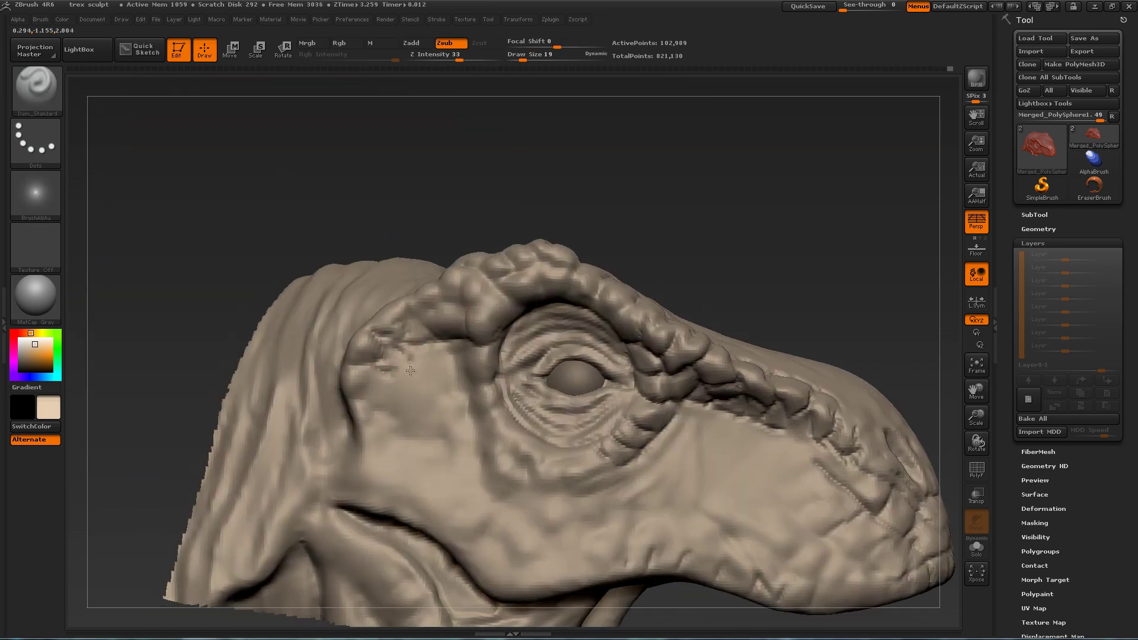
# - Carve scale divisions around the rear and lower rim of the eye socket and along the ridge behind it
pyautogui.moveTo(461, 293)
pyautogui.mouseDown()
pyautogui.moveTo(451, 323)
pyautogui.moveTo(474, 385)
pyautogui.moveTo(568, 465)
pyautogui.mouseUp()
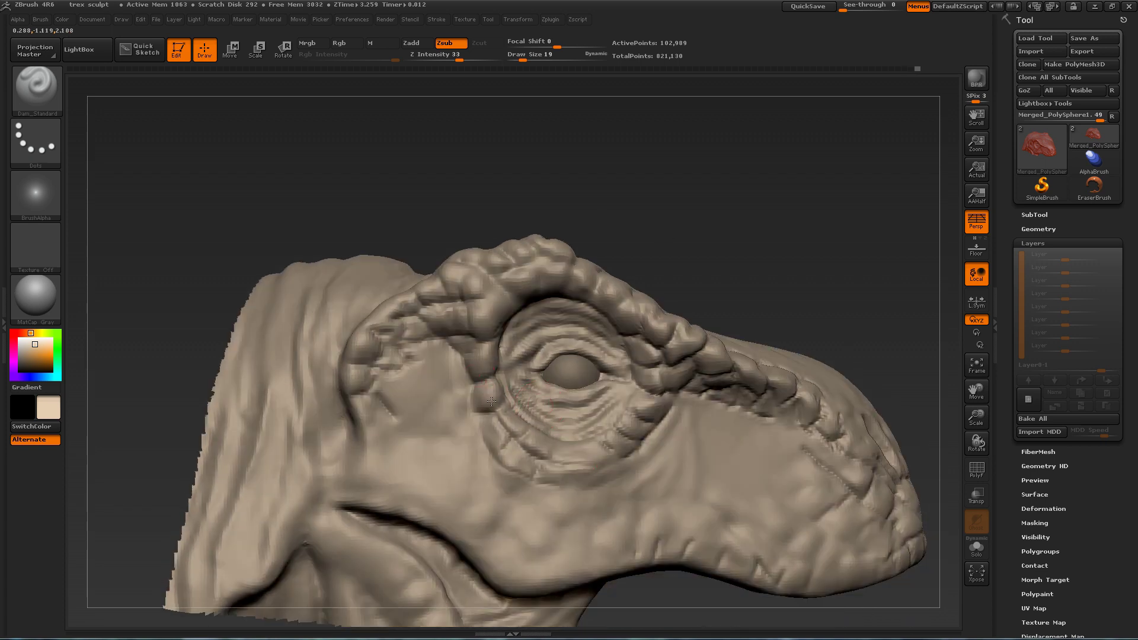
pyautogui.keyDown('shift'); pyautogui.moveTo(480, 409); pyautogui.dragTo(508, 348); pyautogui.keyUp('shift')
pyautogui.moveTo(826, 256); pyautogui.dragTo(812, 296)
pyautogui.moveTo(562, 484); pyautogui.dragTo(527, 485)
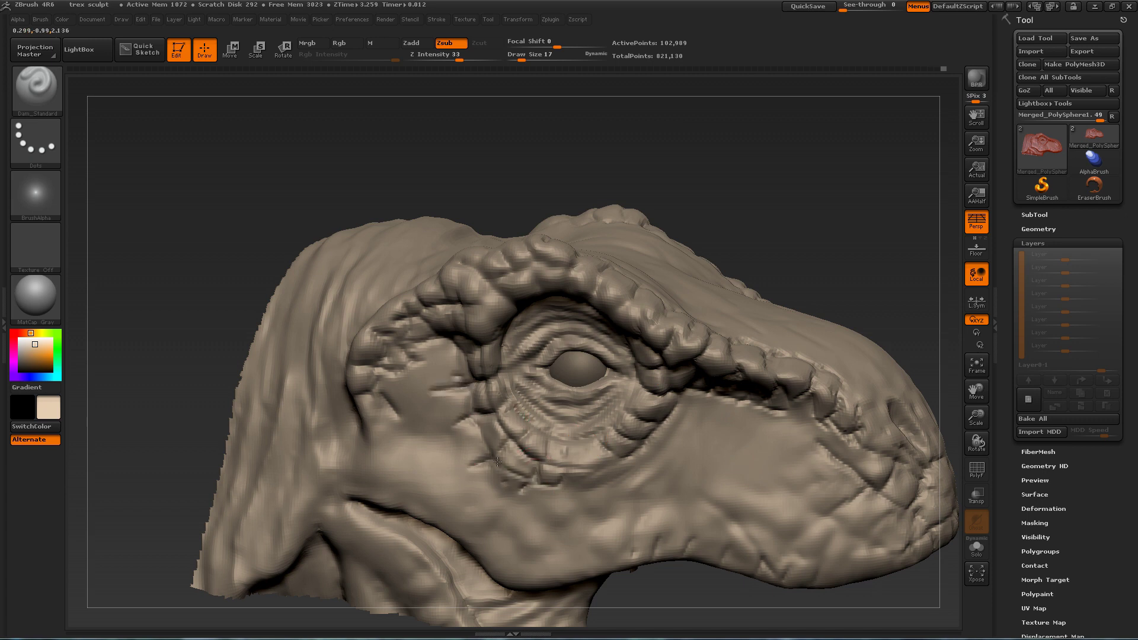
pyautogui.moveTo(824, 208)
pyautogui.mouseDown()
pyautogui.moveTo(776, 204)
pyautogui.moveTo(830, 187)
pyautogui.mouseUp()
pyautogui.moveTo(505, 324); pyautogui.dragTo(480, 310)
# - Deepen the creases between the scales on the brow ridge above and behind the eye
pyautogui.moveTo(800, 189); pyautogui.dragTo(809, 171)
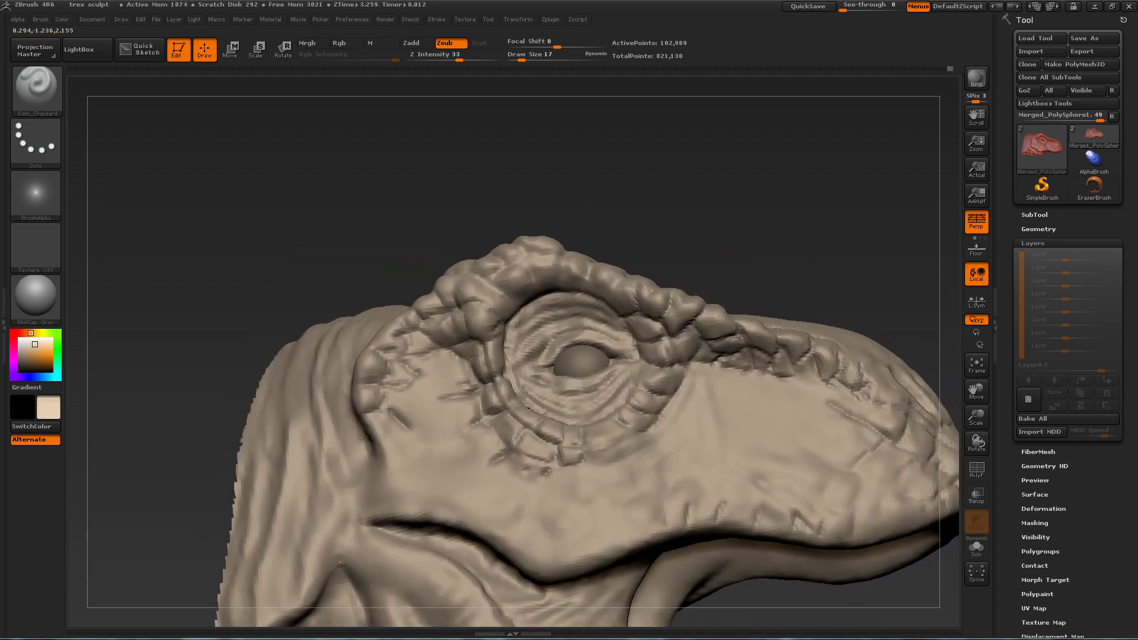
pyautogui.moveTo(511, 282); pyautogui.dragTo(487, 299)
pyautogui.moveTo(794, 178); pyautogui.dragTo(835, 201)
pyautogui.moveTo(500, 268); pyautogui.dragTo(566, 264)
pyautogui.moveTo(615, 205); pyautogui.dragTo(621, 228)
pyautogui.moveTo(608, 288); pyautogui.dragTo(614, 267)
pyautogui.keyDown('alt'); pyautogui.moveTo(648, 216); pyautogui.dragTo(699, 137); pyautogui.keyUp('alt')
pyautogui.moveTo(735, 116)
pyautogui.mouseDown()
pyautogui.moveTo(752, 119)
pyautogui.moveTo(782, 170)
pyautogui.moveTo(788, 231)
pyautogui.mouseUp()
# - Outline the individual scales on the rear ridge and on the band behind the eye socket
pyautogui.moveTo(582, 335)
pyautogui.mouseDown()
pyautogui.moveTo(560, 345)
pyautogui.moveTo(568, 314)
pyautogui.moveTo(531, 289)
pyautogui.mouseUp()
pyautogui.moveTo(338, 474)
pyautogui.mouseDown()
pyautogui.moveTo(261, 403)
pyautogui.moveTo(320, 438)
pyautogui.mouseUp()
pyautogui.moveTo(504, 344); pyautogui.dragTo(500, 366)
pyautogui.moveTo(338, 468)
pyautogui.mouseDown()
pyautogui.moveTo(272, 399)
pyautogui.moveTo(340, 439)
pyautogui.mouseUp()
pyautogui.moveTo(496, 356); pyautogui.dragTo(498, 411)
pyautogui.moveTo(337, 556); pyautogui.dragTo(266, 450)
# - Refine the scale edges below the eye socket and down the rear ridge
pyautogui.press('2')
pyautogui.moveTo(503, 446); pyautogui.dragTo(516, 486)
pyautogui.moveTo(769, 242)
pyautogui.mouseDown()
pyautogui.moveTo(781, 266)
pyautogui.moveTo(788, 211)
pyautogui.mouseUp()
pyautogui.moveTo(535, 482); pyautogui.dragTo(557, 466)
pyautogui.moveTo(332, 438)
pyautogui.mouseDown()
pyautogui.moveTo(275, 409)
pyautogui.moveTo(323, 379)
pyautogui.moveTo(361, 394)
pyautogui.mouseUp()
# - Reduce the Dam_Standard brush size to 10 and sharpen the creases along the rear ridge and cheek patch
pyautogui.press('1')
pyautogui.moveTo(269, 483)
pyautogui.mouseDown()
pyautogui.moveTo(330, 452)
pyautogui.moveTo(285, 491)
pyautogui.mouseUp()
pyautogui.press('[')
pyautogui.moveTo(420, 316); pyautogui.dragTo(454, 293)
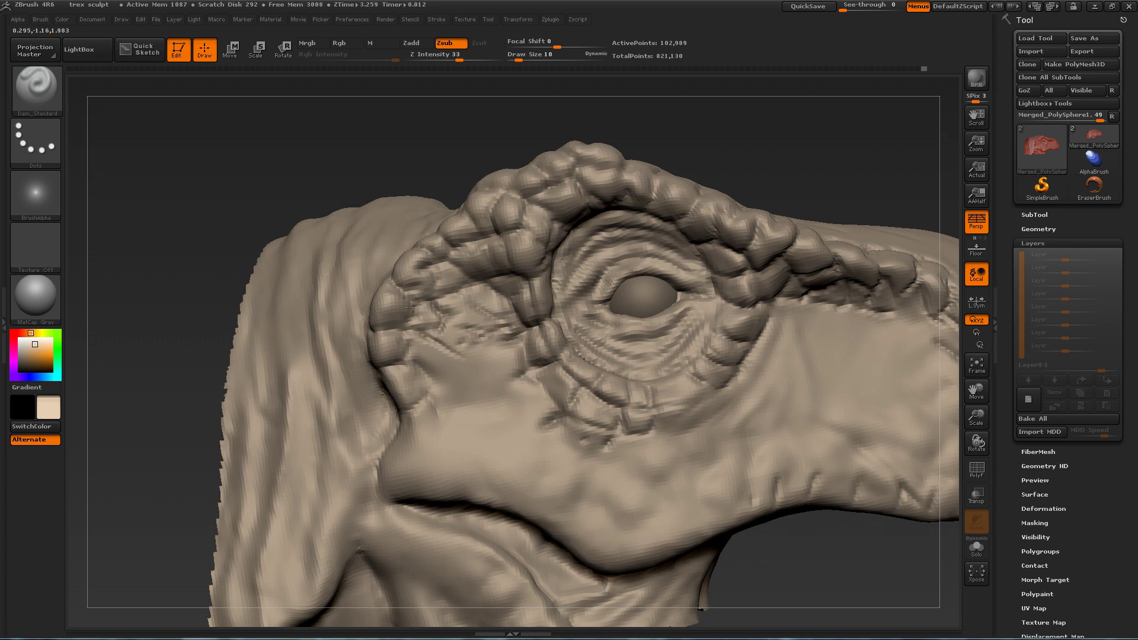
pyautogui.moveTo(427, 377)
pyautogui.mouseDown()
pyautogui.moveTo(481, 368)
pyautogui.moveTo(487, 304)
pyautogui.mouseUp()
# - Sharpen the divisions between the rounded scales along the brow ridge above the eye
pyautogui.press(']')
pyautogui.moveTo(525, 221); pyautogui.dragTo(577, 167)
pyautogui.moveTo(670, 144); pyautogui.dragTo(647, 204)
pyautogui.moveTo(745, 246); pyautogui.dragTo(758, 262)
# - Carve more scale divisions along the lower rim of the eye socket with the Dam_Standard brush
pyautogui.moveTo(815, 157)
pyautogui.mouseDown()
pyautogui.moveTo(831, 99)
pyautogui.moveTo(848, 216)
pyautogui.mouseUp()
pyautogui.moveTo(544, 367); pyautogui.dragTo(618, 361)
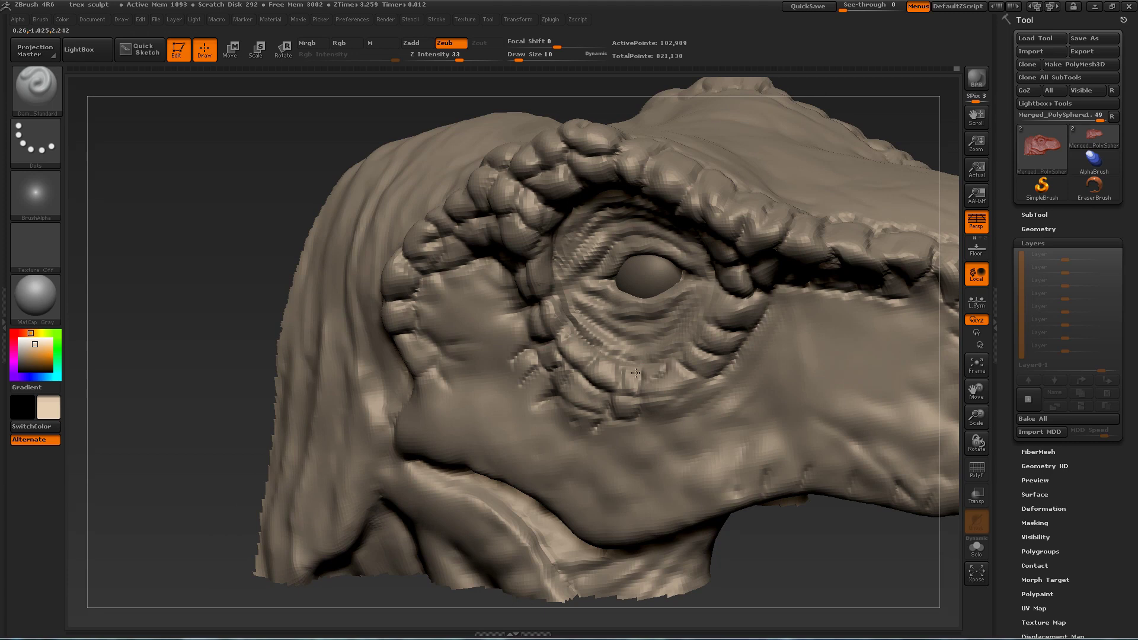
pyautogui.moveTo(706, 498); pyautogui.dragTo(651, 406)
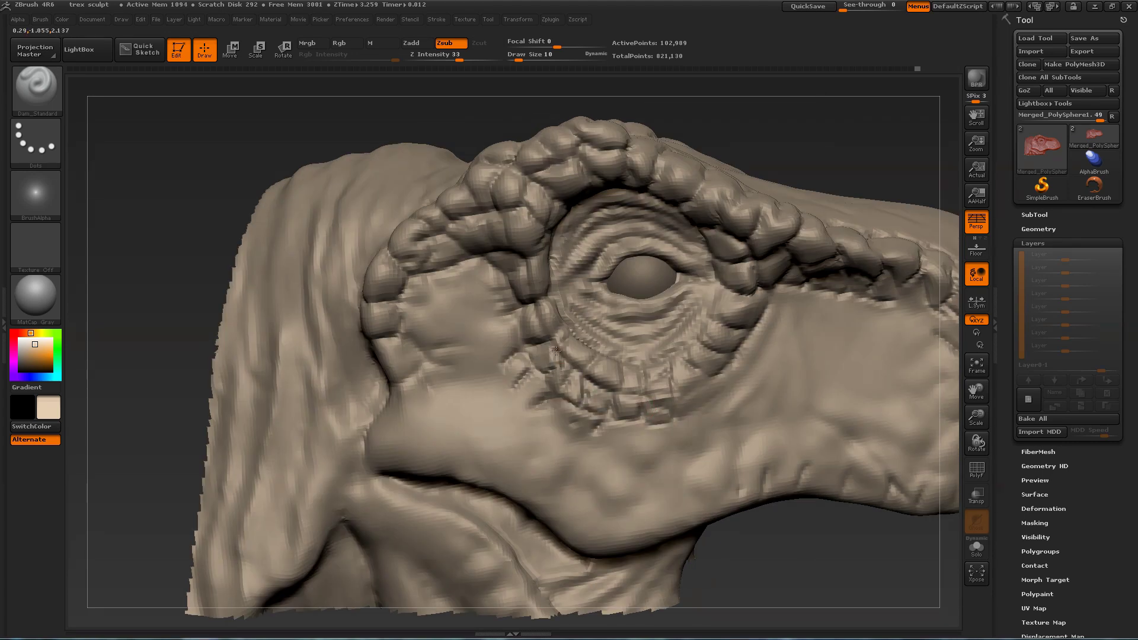
pyautogui.moveTo(503, 339)
pyautogui.keyDown('alt'); pyautogui.mouseDown()
pyautogui.moveTo(701, 490)
pyautogui.moveTo(572, 405)
pyautogui.mouseUp(); pyautogui.keyUp('alt')
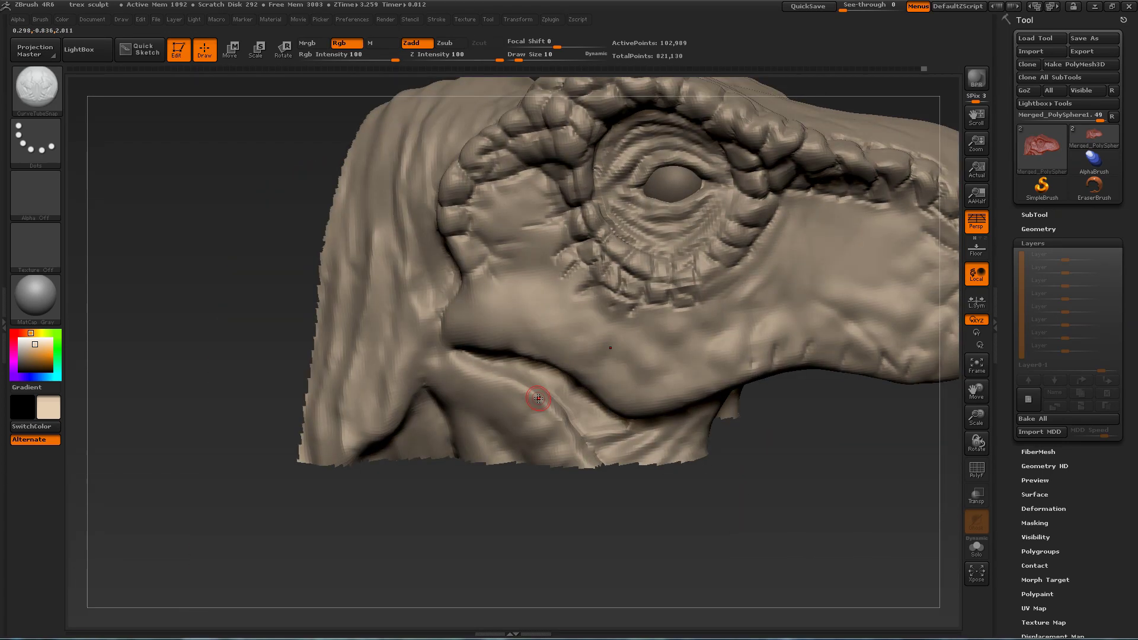
# - Show the whole body again, and isolate the lower jaw and throat region
pyautogui.hotkey('shift', '1')
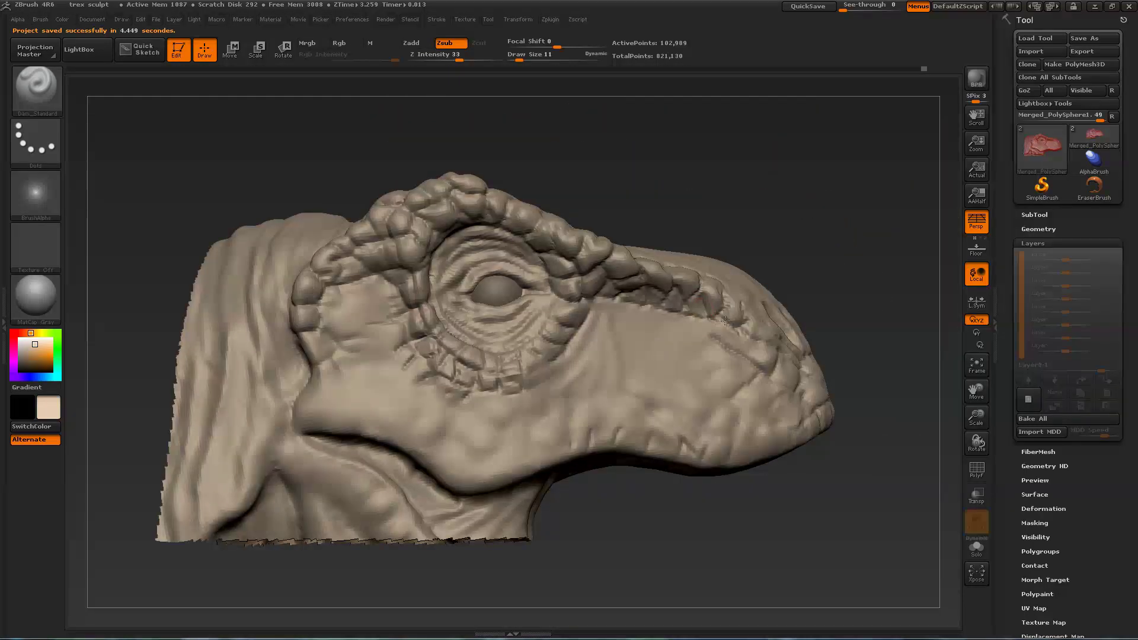
pyautogui.keyDown('ctrl'); pyautogui.keyDown('shift'); pyautogui.click(828, 201); pyautogui.keyUp('shift'); pyautogui.keyUp('ctrl')
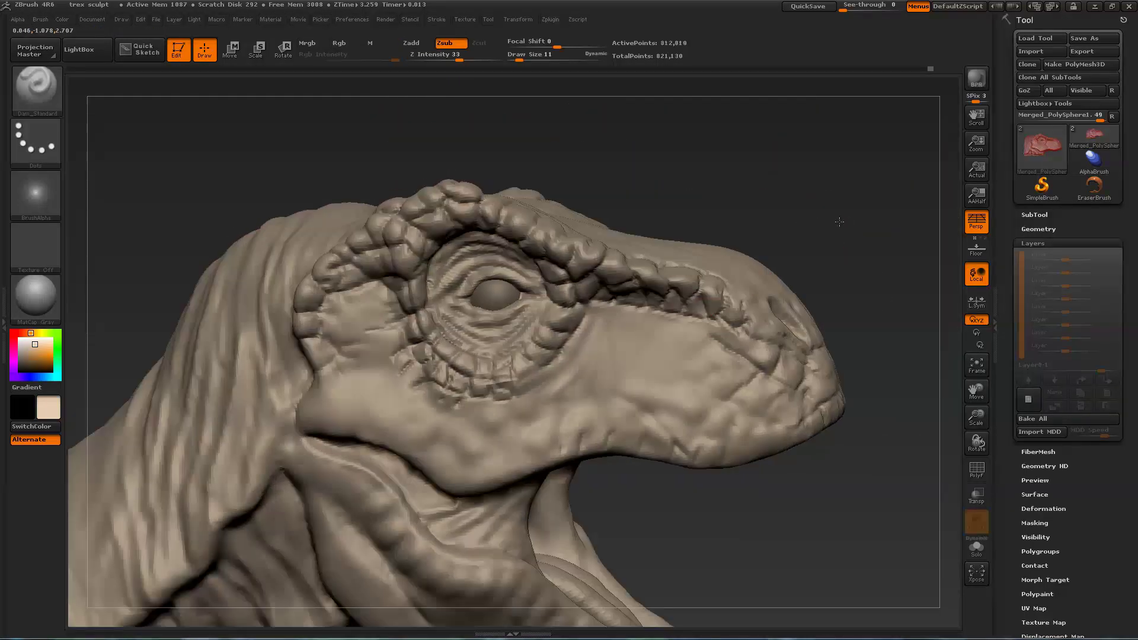
pyautogui.keyDown('alt'); pyautogui.moveTo(828, 201); pyautogui.dragTo(760, 441); pyautogui.keyUp('alt')
pyautogui.keyDown('ctrl'); pyautogui.keyDown('shift'); pyautogui.moveTo(432, 264); pyautogui.dragTo(728, 463); pyautogui.keyUp('shift'); pyautogui.keyUp('ctrl')
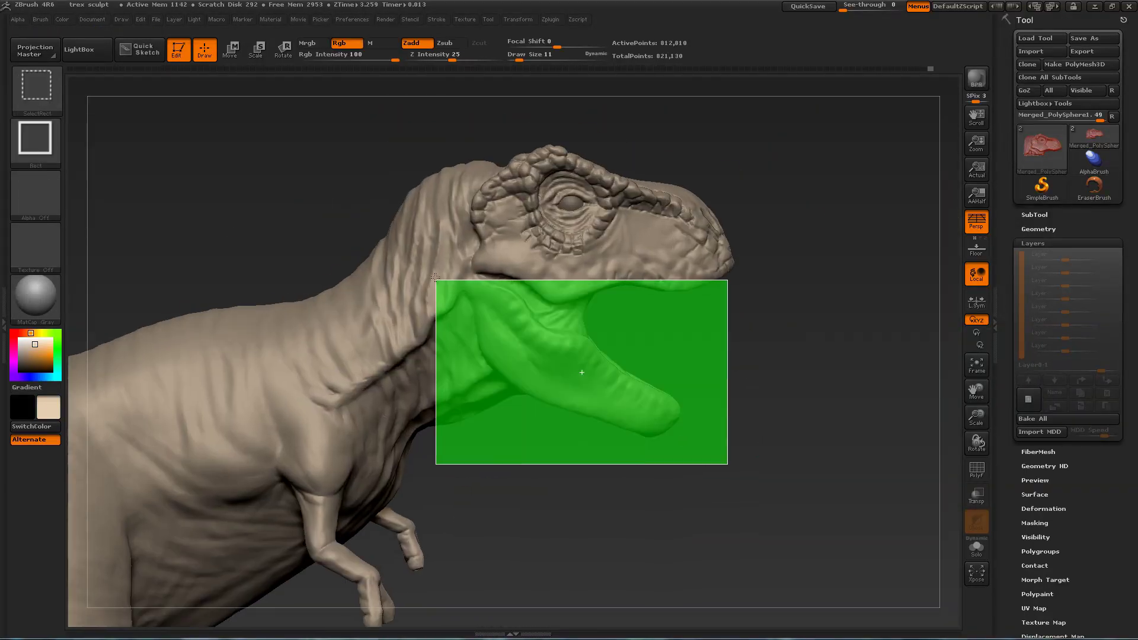
pyautogui.press('f')
pyautogui.press('shift')
pyautogui.keyDown('alt'); pyautogui.moveTo(664, 344); pyautogui.dragTo(683, 333); pyautogui.keyUp('alt')
# - Sculpt the side of the lower jaw with the Standard brush at size 32, and smooth the surface
pyautogui.press('s')
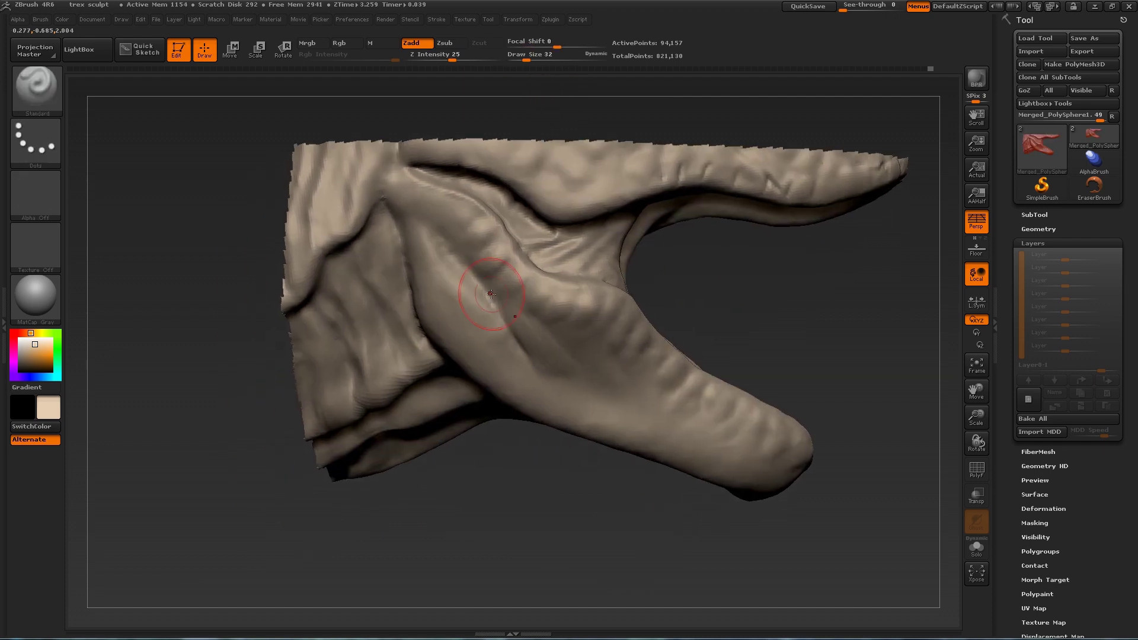
pyautogui.press('s')
pyautogui.moveTo(549, 382); pyautogui.dragTo(552, 382)
pyautogui.keyDown('alt'); pyautogui.moveTo(681, 338); pyautogui.dragTo(713, 330); pyautogui.keyUp('alt')
pyautogui.keyDown('shift'); pyautogui.moveTo(471, 285); pyautogui.dragTo(491, 333); pyautogui.keyUp('shift')
pyautogui.moveTo(686, 330)
pyautogui.keyDown('alt'); pyautogui.mouseDown()
pyautogui.moveTo(753, 318)
pyautogui.moveTo(573, 406)
pyautogui.moveTo(684, 388)
pyautogui.mouseUp(); pyautogui.keyUp('alt')
# - Set the Standard brush size to 11 and sculpt fine wrinkles along the throat and underside of the jaw
pyautogui.press('s')
pyautogui.press('s')
pyautogui.moveTo(682, 387); pyautogui.dragTo(675, 387)
pyautogui.moveTo(487, 303); pyautogui.dragTo(471, 310, button='right')
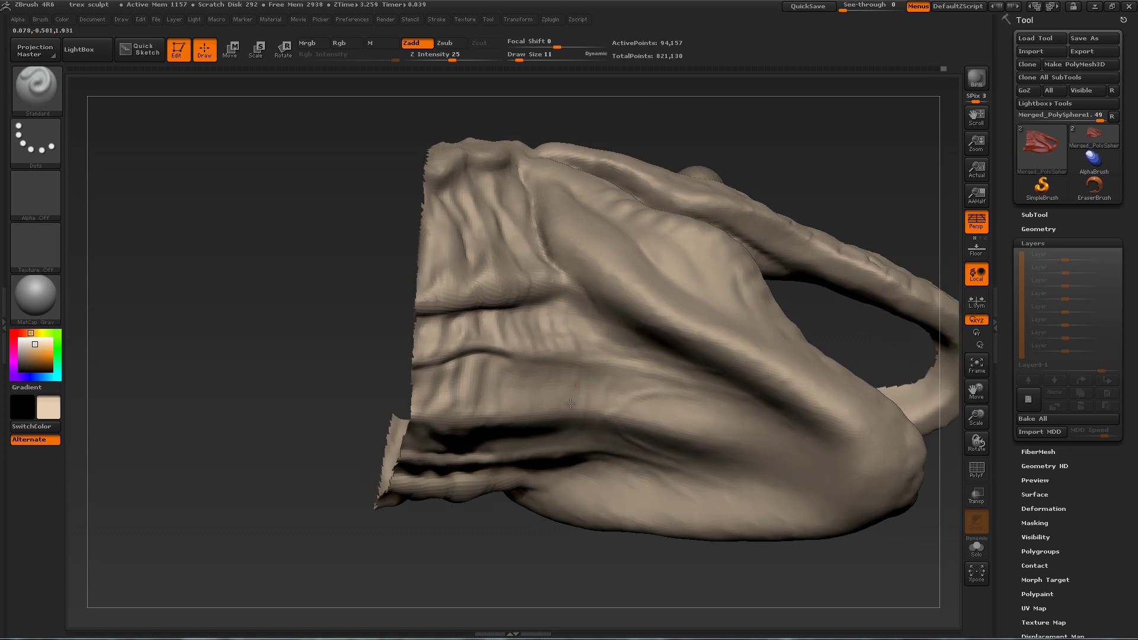
pyautogui.moveTo(505, 397); pyautogui.dragTo(736, 386)
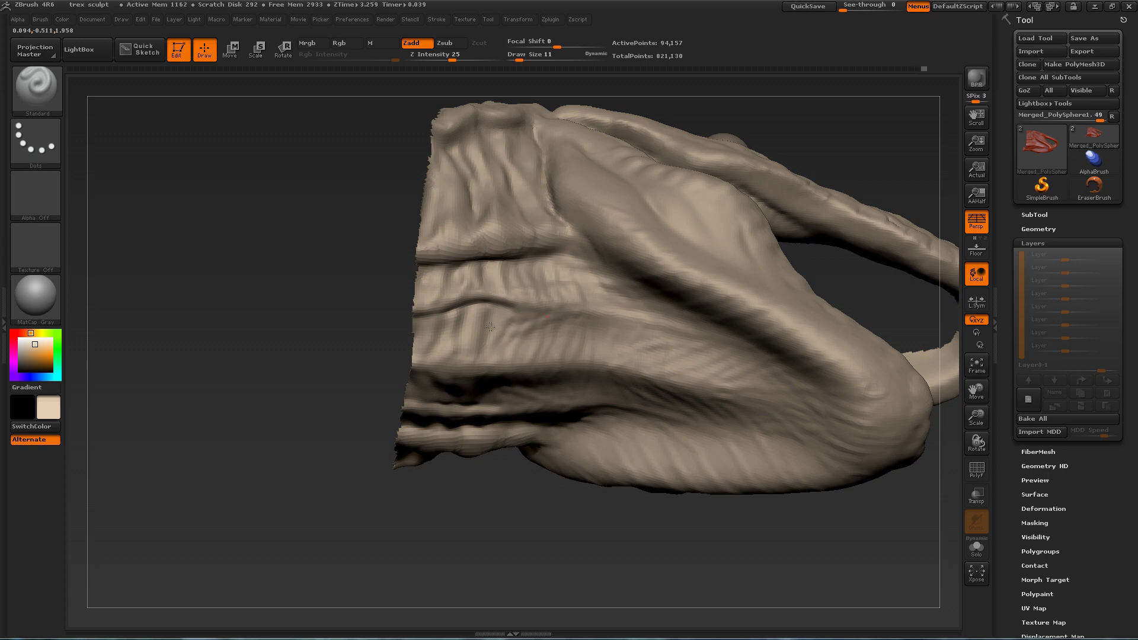
pyautogui.moveTo(308, 320); pyautogui.dragTo(350, 407)
pyautogui.moveTo(531, 241)
pyautogui.mouseDown()
pyautogui.moveTo(470, 261)
pyautogui.moveTo(617, 293)
pyautogui.mouseUp()
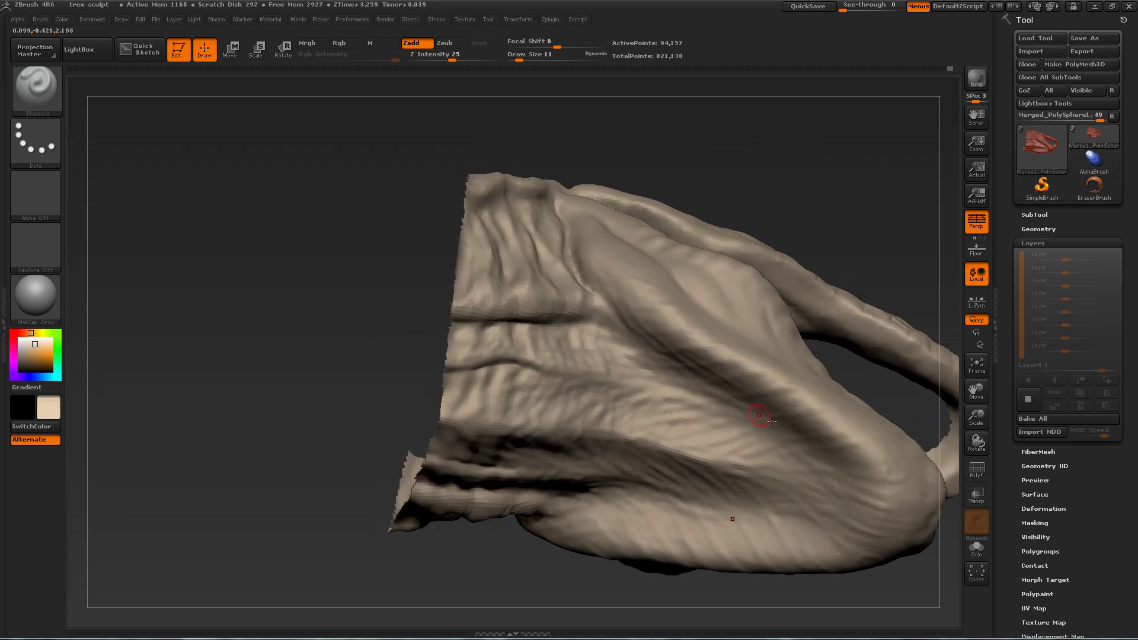
# - Extend the wrinkles across the throat folds and up along the side of the lower jaw
pyautogui.moveTo(380, 409); pyautogui.dragTo(432, 409)
pyautogui.moveTo(474, 451)
pyautogui.mouseDown()
pyautogui.moveTo(496, 483)
pyautogui.moveTo(807, 342)
pyautogui.moveTo(820, 379)
pyautogui.mouseUp()
pyautogui.moveTo(770, 332)
pyautogui.mouseDown()
pyautogui.moveTo(815, 346)
pyautogui.moveTo(842, 400)
pyautogui.mouseUp()
pyautogui.moveTo(462, 199); pyautogui.dragTo(446, 191)
pyautogui.moveTo(478, 227)
pyautogui.mouseDown()
pyautogui.moveTo(634, 195)
pyautogui.moveTo(711, 331)
pyautogui.mouseUp()
# - Sculpt fine stretched wrinkles into the skin at the corner of the mouth with the Standard brush
pyautogui.press('b')
pyautogui.press('s')
pyautogui.press('t')
pyautogui.moveTo(830, 367)
pyautogui.mouseDown()
pyautogui.moveTo(883, 386)
pyautogui.moveTo(601, 323)
pyautogui.moveTo(651, 287)
pyautogui.mouseUp()
pyautogui.moveTo(788, 112); pyautogui.dragTo(705, 137)
pyautogui.moveTo(829, 350)
pyautogui.mouseDown()
pyautogui.moveTo(847, 332)
pyautogui.moveTo(852, 362)
pyautogui.moveTo(818, 356)
pyautogui.mouseUp()
pyautogui.moveTo(559, 317)
pyautogui.mouseDown()
pyautogui.moveTo(536, 300)
pyautogui.moveTo(456, 287)
pyautogui.mouseUp()
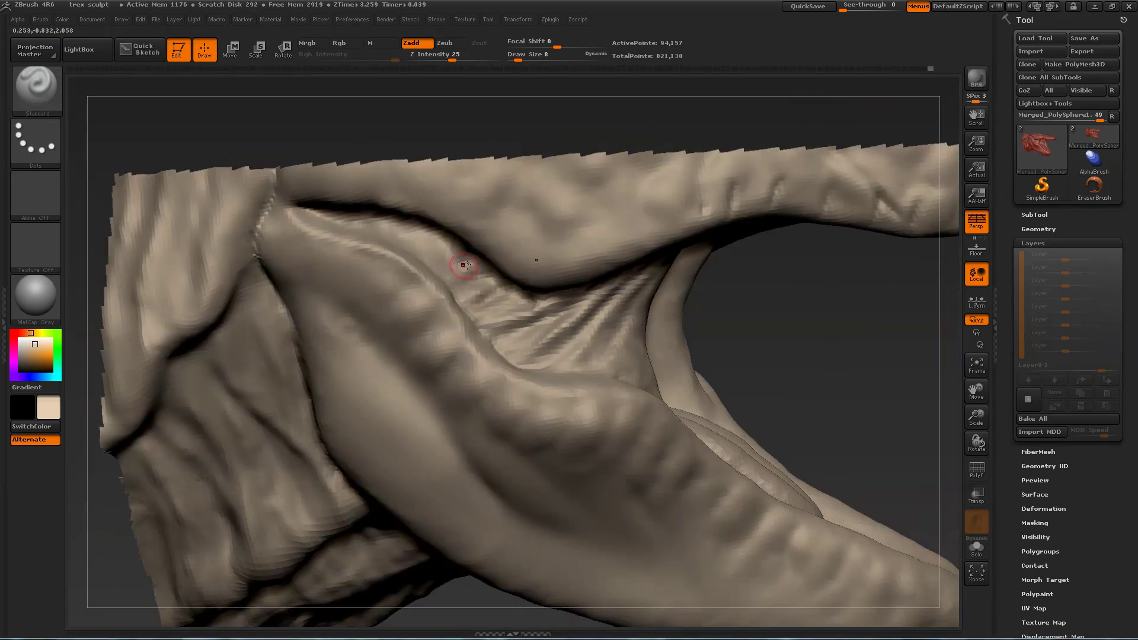
# - Deepen the creases in the stretched skin at the corner of the mouth with the Dam_Standard brush
pyautogui.press('b')
pyautogui.press('d')
pyautogui.press('s')
pyautogui.moveTo(685, 334)
pyautogui.mouseDown(button='right')
pyautogui.moveTo(666, 379)
pyautogui.moveTo(640, 322)
pyautogui.mouseUp(button='right')
pyautogui.moveTo(640, 323); pyautogui.dragTo(616, 379)
pyautogui.moveTo(533, 381)
pyautogui.mouseDown(button='right')
pyautogui.moveTo(518, 409)
pyautogui.moveTo(531, 379)
pyautogui.moveTo(498, 415)
pyautogui.mouseUp(button='right')
pyautogui.moveTo(456, 330); pyautogui.dragTo(459, 355)
pyautogui.moveTo(711, 380)
pyautogui.mouseDown(button='right')
pyautogui.moveTo(768, 319)
pyautogui.moveTo(733, 330)
pyautogui.moveTo(632, 318)
pyautogui.moveTo(684, 378)
pyautogui.mouseUp(button='right')
# - Sculpt folds along the inner wall of the lower jaw beside the tongue with the Standard brush
pyautogui.press('b')
pyautogui.press('s')
pyautogui.press('t')
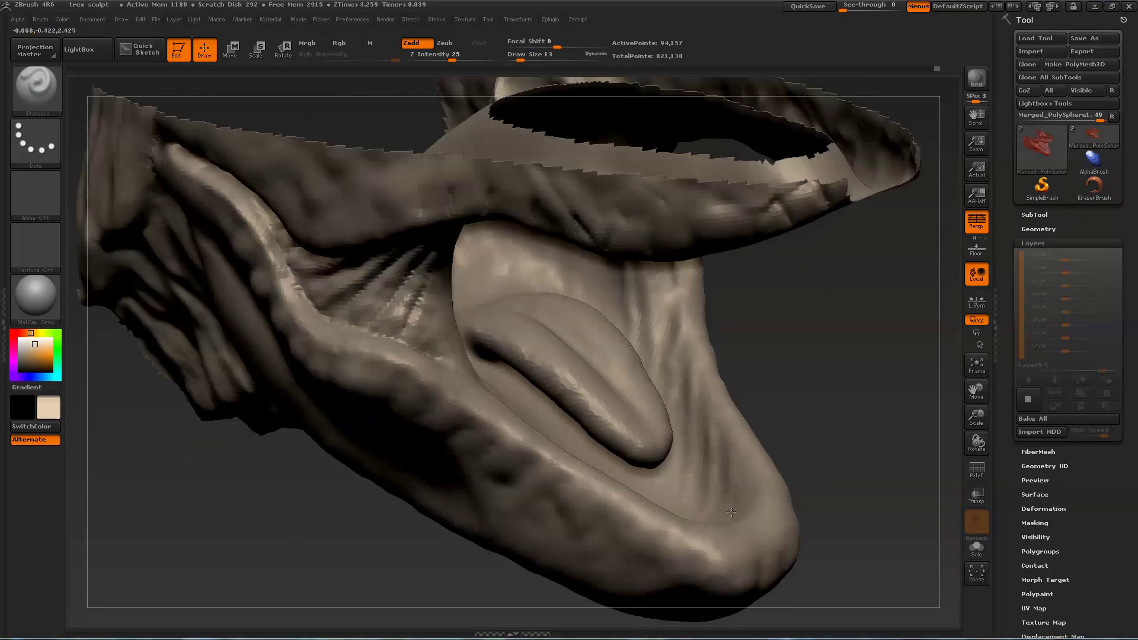
pyautogui.moveTo(795, 461)
pyautogui.mouseDown()
pyautogui.moveTo(714, 513)
pyautogui.moveTo(734, 522)
pyautogui.moveTo(762, 388)
pyautogui.moveTo(836, 446)
pyautogui.moveTo(659, 395)
pyautogui.mouseUp()
pyautogui.moveTo(918, 338); pyautogui.dragTo(681, 391)
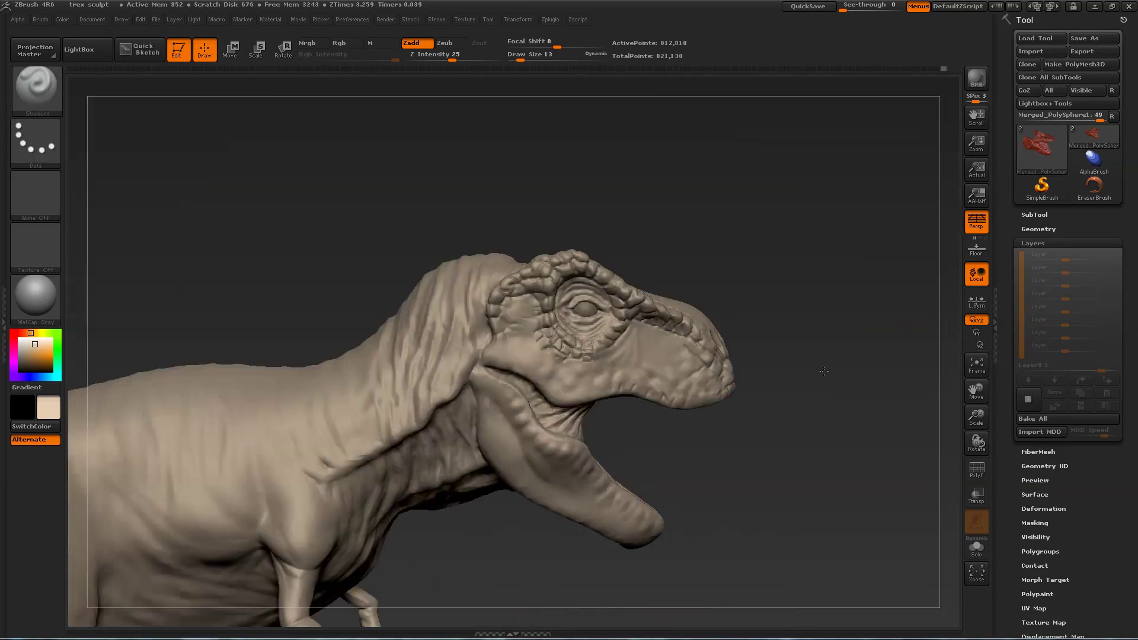
# - Isolate the head, and sculpt curved ridges across the roof of the mouth with the Standard brush
pyautogui.keyDown('ctrl'); pyautogui.keyDown('shift'); pyautogui.moveTo(851, 488); pyautogui.dragTo(375, 122); pyautogui.keyUp('shift'); pyautogui.keyUp('ctrl')
pyautogui.moveTo(717, 278); pyautogui.dragTo(638, 275)
pyautogui.moveTo(546, 345); pyautogui.dragTo(491, 332)
pyautogui.moveTo(596, 232); pyautogui.dragTo(605, 291)
pyautogui.moveTo(521, 60); pyautogui.dragTo(525, 59)
pyautogui.moveTo(652, 350)
pyautogui.mouseDown()
pyautogui.moveTo(566, 360)
pyautogui.moveTo(712, 444)
pyautogui.moveTo(744, 304)
pyautogui.moveTo(701, 292)
pyautogui.moveTo(667, 336)
pyautogui.moveTo(687, 328)
pyautogui.moveTo(610, 393)
pyautogui.moveTo(497, 406)
pyautogui.moveTo(649, 379)
pyautogui.moveTo(398, 402)
pyautogui.mouseUp()
pyautogui.press('s')
pyautogui.moveTo(387, 311); pyautogui.dragTo(372, 268)
pyautogui.press('s')
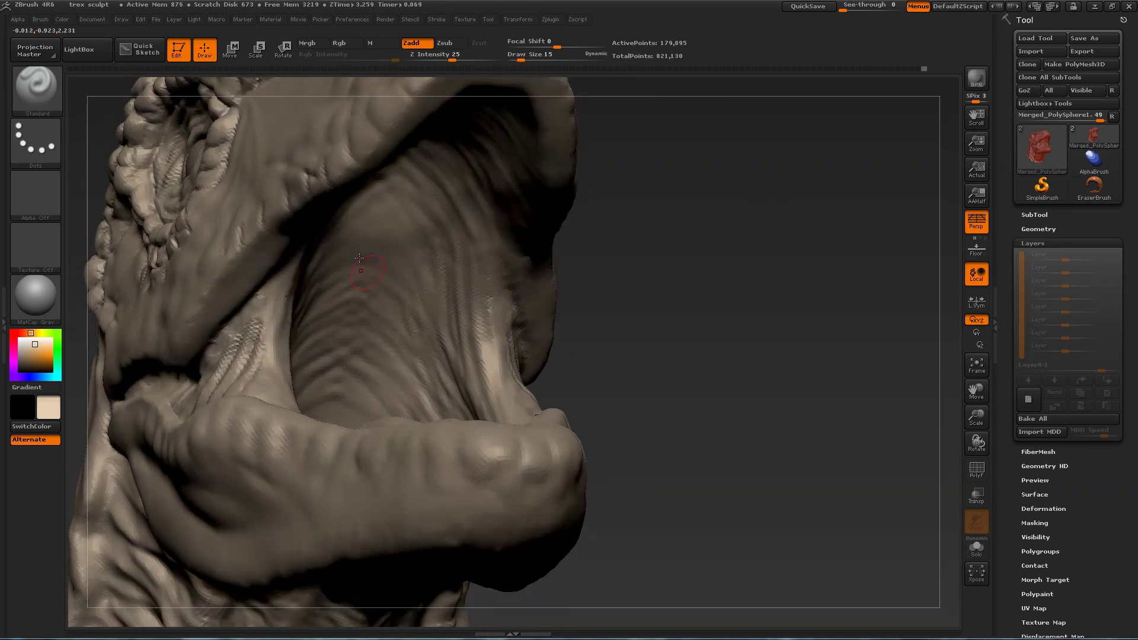
# - Extend the ridges along the inner walls and back of the mouth
pyautogui.moveTo(573, 349)
pyautogui.mouseDown()
pyautogui.moveTo(641, 403)
pyautogui.moveTo(496, 355)
pyautogui.mouseUp()
pyautogui.press('s')
pyautogui.moveTo(657, 331)
pyautogui.mouseDown()
pyautogui.moveTo(705, 355)
pyautogui.moveTo(443, 343)
pyautogui.moveTo(394, 377)
pyautogui.moveTo(364, 360)
pyautogui.moveTo(374, 323)
pyautogui.moveTo(658, 259)
pyautogui.moveTo(668, 296)
pyautogui.moveTo(701, 314)
pyautogui.moveTo(546, 396)
pyautogui.mouseUp()
pyautogui.moveTo(520, 441)
pyautogui.mouseDown()
pyautogui.moveTo(533, 415)
pyautogui.moveTo(491, 396)
pyautogui.mouseUp()
pyautogui.moveTo(646, 394)
pyautogui.mouseDown()
pyautogui.moveTo(598, 340)
pyautogui.moveTo(669, 368)
pyautogui.moveTo(616, 346)
pyautogui.moveTo(670, 356)
pyautogui.mouseUp()
# - Refine the surfaces around the snout tip and inside the mouth with the hPolish brush
pyautogui.press('u')
pyautogui.moveTo(526, 356); pyautogui.dragTo(533, 382)
pyautogui.moveTo(729, 403); pyautogui.dragTo(691, 397)
pyautogui.press('b')
pyautogui.press('f')
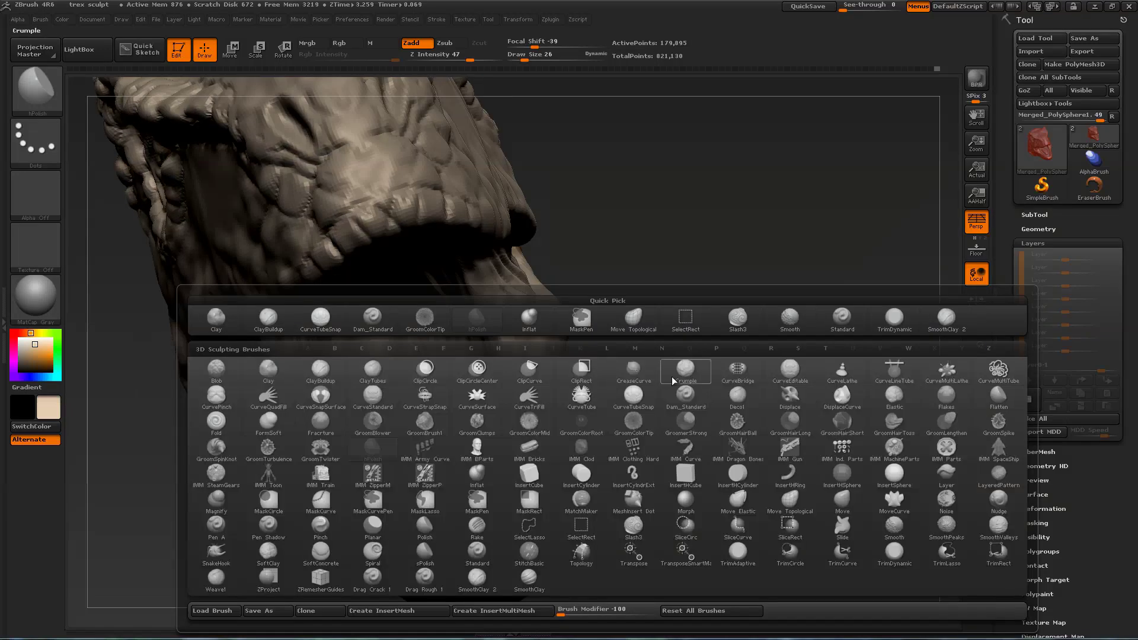
pyautogui.press('a')
pyautogui.moveTo(526, 398); pyautogui.dragTo(528, 468)
pyautogui.moveTo(640, 332)
pyautogui.mouseDown()
pyautogui.moveTo(658, 314)
pyautogui.moveTo(643, 276)
pyautogui.moveTo(568, 296)
pyautogui.moveTo(704, 333)
pyautogui.moveTo(764, 314)
pyautogui.mouseUp()
# - Carve creases inside the mouth with the Dam_Standard brush, and soften them
pyautogui.press('b')
pyautogui.press('d')
pyautogui.press('s')
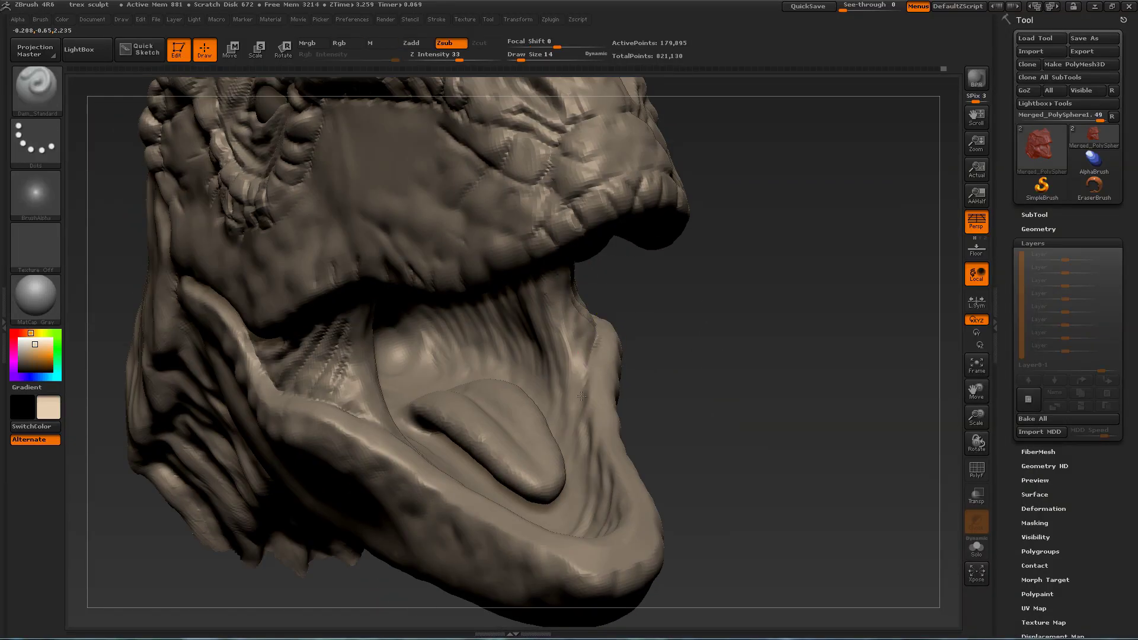
pyautogui.keyDown('shift'); pyautogui.moveTo(782, 379); pyautogui.dragTo(724, 379); pyautogui.keyUp('shift')
# - Change the visible part of the head and smooth the surfaces around the open mouth
pyautogui.keyDown('ctrl'); pyautogui.keyDown('shift'); pyautogui.click(617, 409); pyautogui.keyUp('shift'); pyautogui.keyUp('ctrl')
pyautogui.keyDown('ctrl'); pyautogui.keyDown('shift'); pyautogui.moveTo(680, 424); pyautogui.dragTo(714, 379); pyautogui.keyUp('shift'); pyautogui.keyUp('ctrl')
pyautogui.moveTo(643, 403)
pyautogui.mouseDown()
pyautogui.moveTo(709, 399)
pyautogui.moveTo(711, 429)
pyautogui.mouseUp()
pyautogui.press('2')
pyautogui.press('s')
pyautogui.keyDown('shift'); pyautogui.moveTo(699, 385); pyautogui.dragTo(720, 385); pyautogui.keyUp('shift')
# - Switch the T-rex mesh to its higher subdivision level, and adjust which part of the body is shown
pyautogui.hotkey('shift', 'd')
pyautogui.moveTo(536, 462)
pyautogui.mouseDown()
pyautogui.moveTo(531, 334)
pyautogui.moveTo(495, 470)
pyautogui.moveTo(489, 356)
pyautogui.mouseUp()
pyautogui.press('d')
pyautogui.moveTo(711, 229)
pyautogui.mouseDown()
pyautogui.moveTo(772, 232)
pyautogui.moveTo(761, 246)
pyautogui.mouseUp()
pyautogui.keyDown('ctrl'); pyautogui.keyDown('shift'); pyautogui.click(758, 248); pyautogui.keyUp('shift'); pyautogui.keyUp('ctrl')
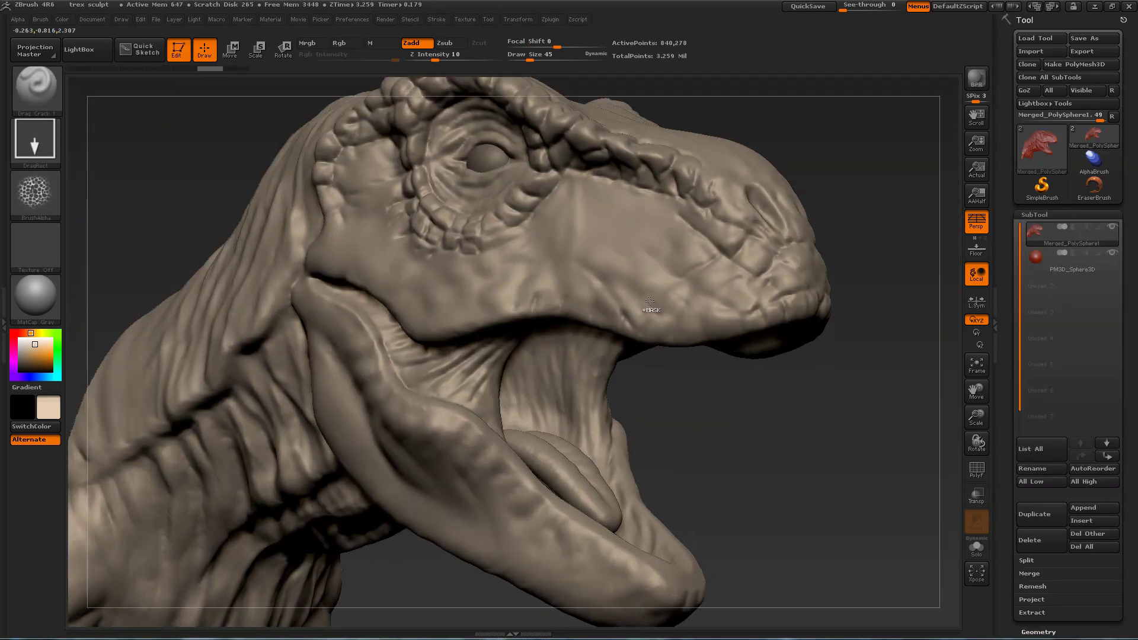
# - Paint a mask along the T-rex's upper lip and the rear part of its lower jaw
pyautogui.keyDown('ctrl'); pyautogui.moveTo(649, 301); pyautogui.dragTo(835, 285, button='right'); pyautogui.keyUp('ctrl')
pyautogui.moveTo(791, 382); pyautogui.dragTo(745, 363, button='right')
pyautogui.moveTo(368, 265); pyautogui.dragTo(417, 280)
pyautogui.moveTo(315, 276)
pyautogui.mouseDown()
pyautogui.moveTo(729, 226)
pyautogui.moveTo(713, 424)
pyautogui.moveTo(753, 324)
pyautogui.moveTo(508, 257)
pyautogui.mouseUp()
pyautogui.moveTo(781, 325); pyautogui.dragTo(527, 297)
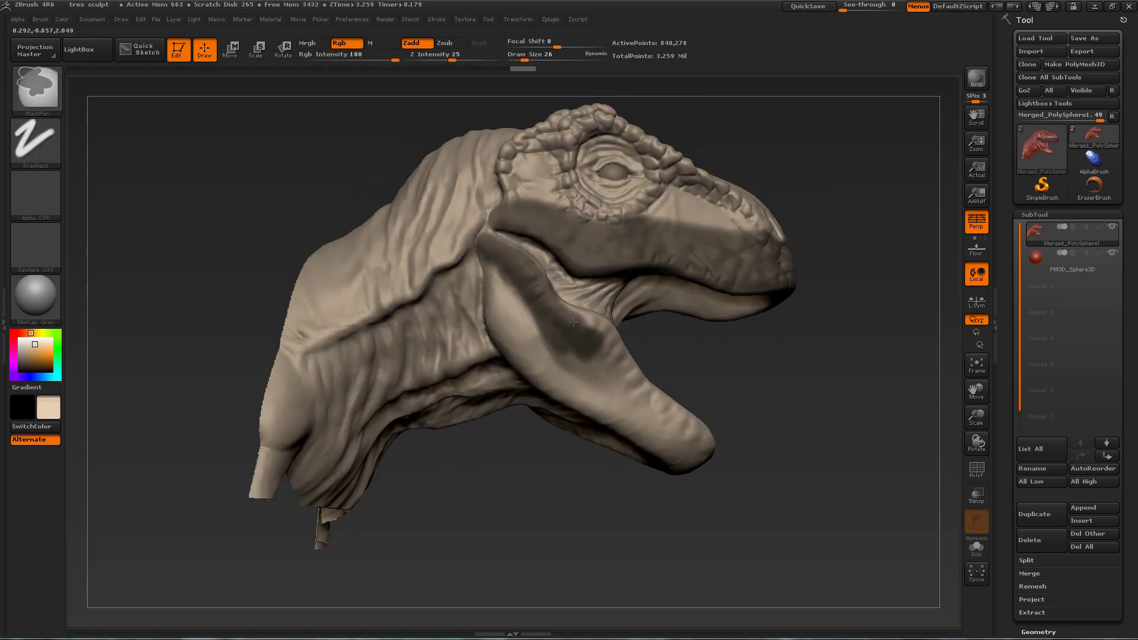
# - Extend the mask along the lower jaw to its tip, and invert it so only the lip areas can be sculpted
pyautogui.keyDown('ctrl'); pyautogui.moveTo(582, 352); pyautogui.dragTo(599, 350); pyautogui.keyUp('ctrl')
pyautogui.moveTo(690, 344)
pyautogui.keyDown('alt'); pyautogui.mouseDown()
pyautogui.moveTo(681, 381)
pyautogui.moveTo(752, 409)
pyautogui.moveTo(705, 379)
pyautogui.mouseUp(); pyautogui.keyUp('alt')
pyautogui.keyDown('ctrl'); pyautogui.moveTo(542, 346); pyautogui.dragTo(519, 338); pyautogui.keyUp('ctrl')
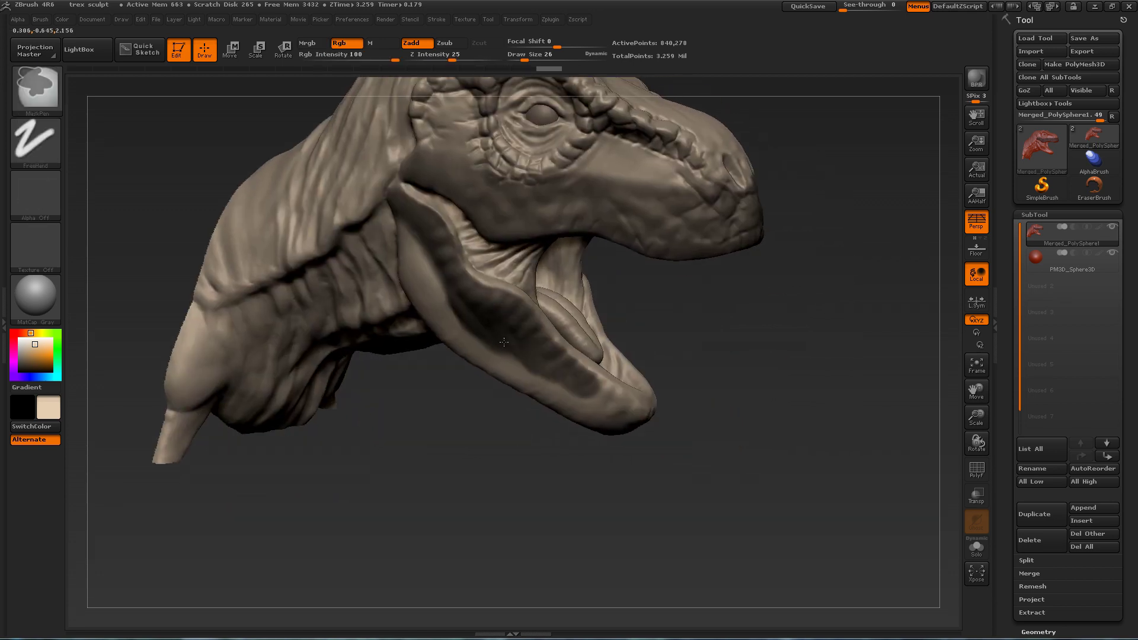
pyautogui.keyDown('ctrl'); pyautogui.moveTo(596, 372); pyautogui.dragTo(611, 380); pyautogui.keyUp('ctrl')
pyautogui.moveTo(753, 379); pyautogui.dragTo(598, 296)
pyautogui.keyDown('ctrl'); pyautogui.moveTo(604, 403); pyautogui.dragTo(666, 411); pyautogui.keyUp('ctrl')
pyautogui.moveTo(746, 385); pyautogui.dragTo(859, 439)
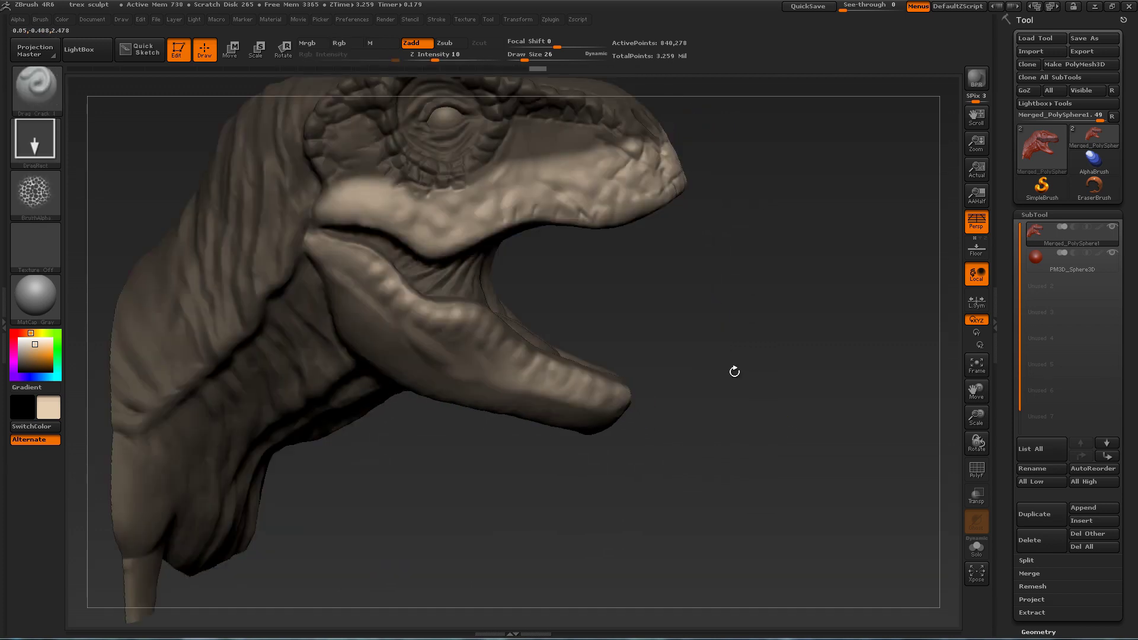
pyautogui.moveTo(734, 371); pyautogui.dragTo(687, 309)
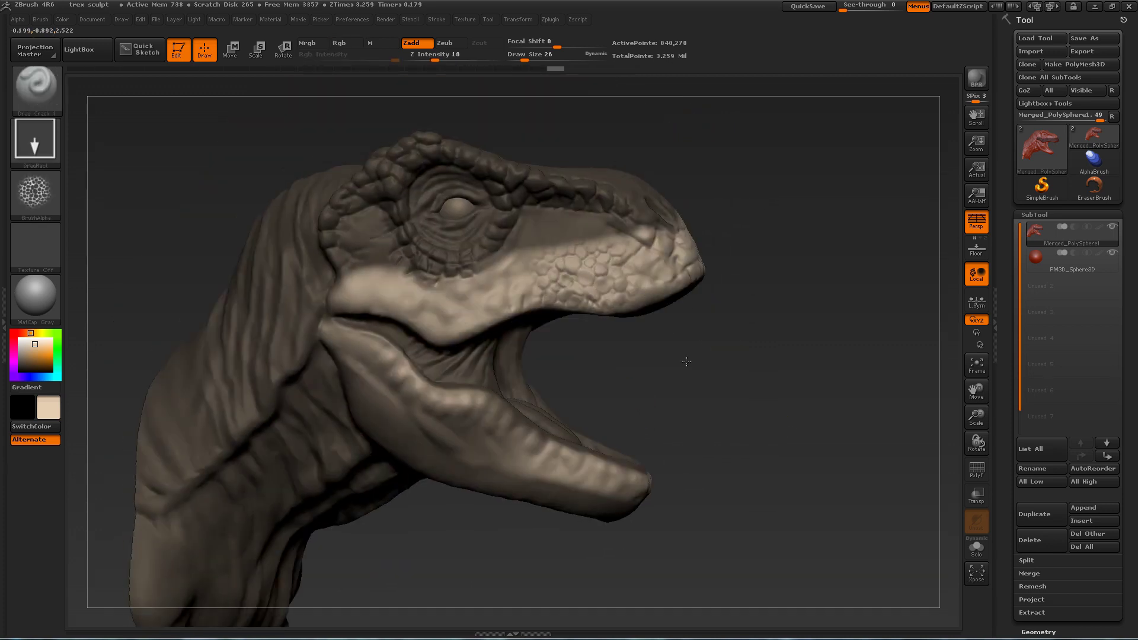
pyautogui.moveTo(549, 299); pyautogui.dragTo(545, 300)
pyautogui.hotkey('ctrl', 'z')
# - Show the whole T-rex mesh, and add a new sculpting layer named "scales"
pyautogui.keyDown('shift'); pyautogui.moveTo(711, 311); pyautogui.dragTo(678, 323); pyautogui.keyUp('shift')
pyautogui.moveTo(1008, 593); pyautogui.dragTo(1009, 309)
pyautogui.click(1033, 363)
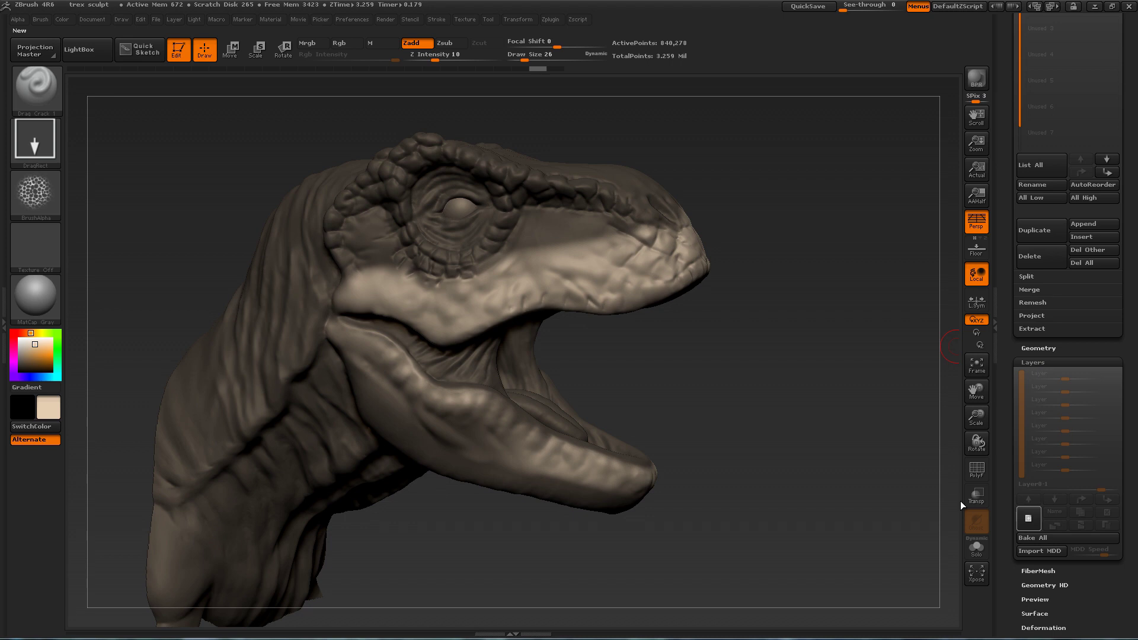
pyautogui.keyDown('ctrl'); pyautogui.keyDown('shift'); pyautogui.click(945, 347); pyautogui.keyUp('shift'); pyautogui.keyUp('ctrl')
pyautogui.click(1030, 518)
pyautogui.click(1064, 516)
pyautogui.write('scales')
pyautogui.press('Return')
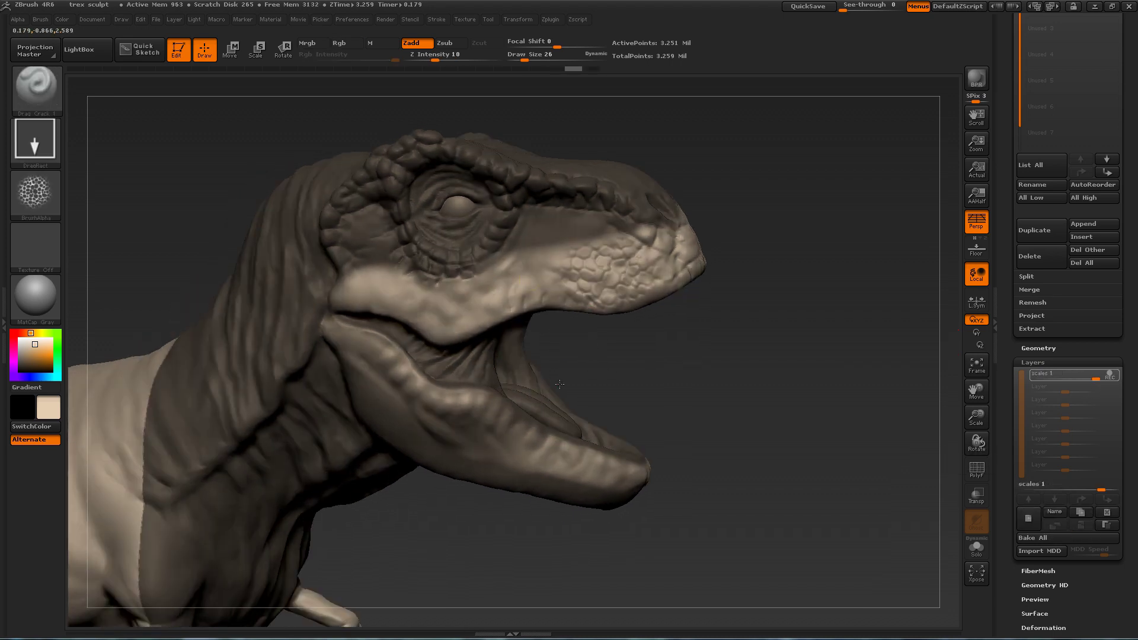
# - Stamp large scales along the unmasked upper lip and lower jaw
pyautogui.moveTo(559, 384); pyautogui.dragTo(539, 320)
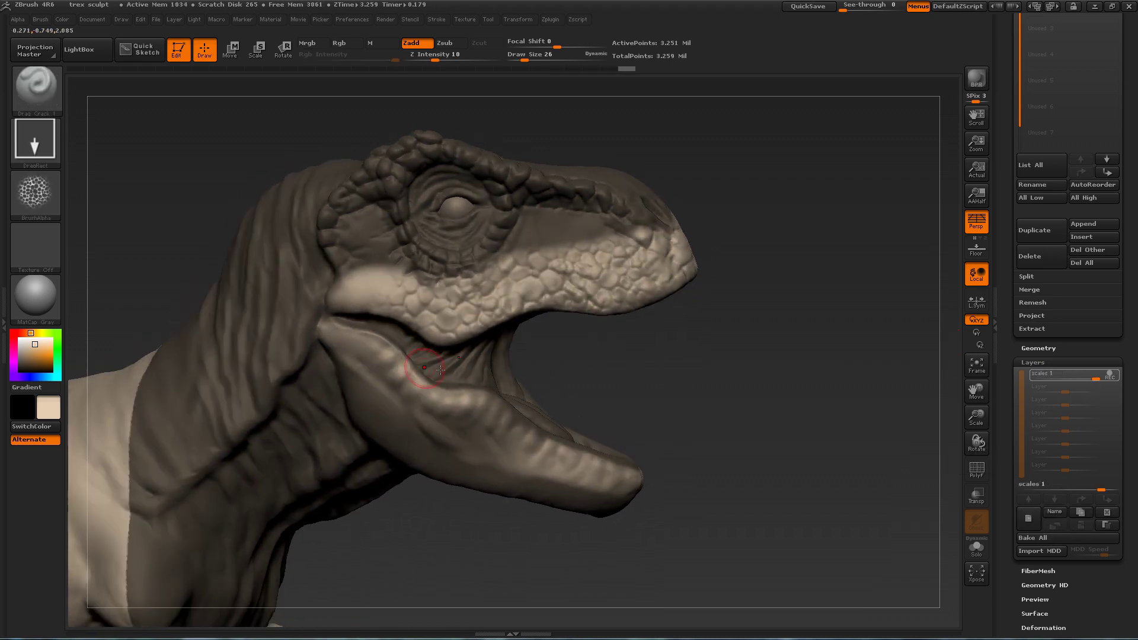
pyautogui.moveTo(369, 298); pyautogui.dragTo(370, 338)
pyautogui.moveTo(741, 351); pyautogui.dragTo(349, 259)
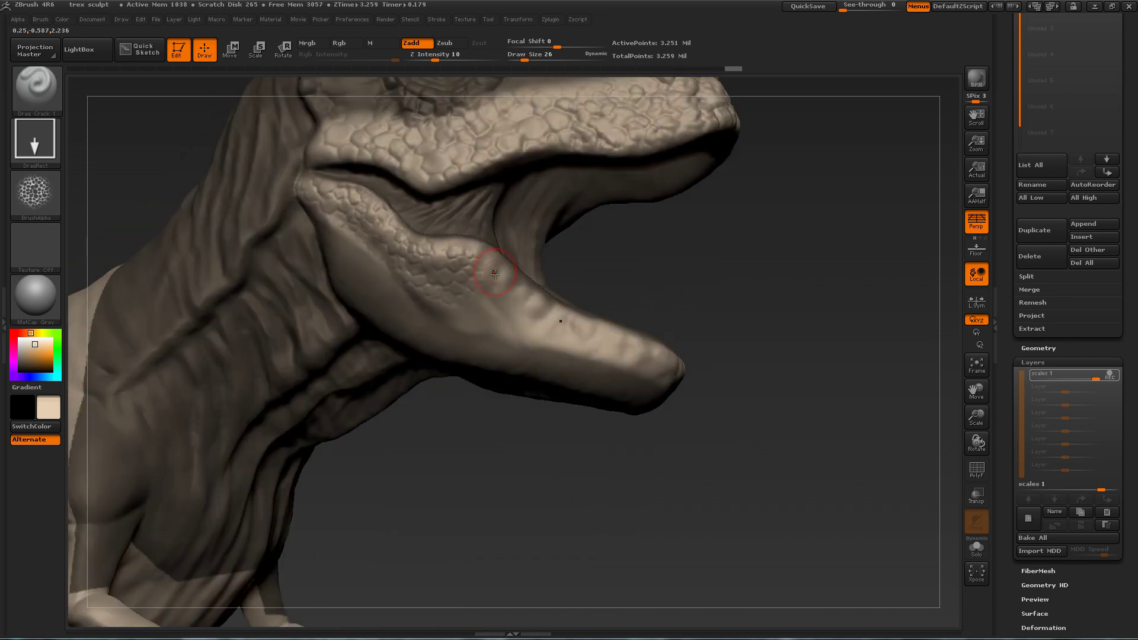
pyautogui.moveTo(544, 338); pyautogui.dragTo(551, 368)
pyautogui.moveTo(699, 314); pyautogui.dragTo(617, 317)
pyautogui.moveTo(735, 320); pyautogui.dragTo(532, 332)
pyautogui.moveTo(550, 415); pyautogui.dragTo(692, 268)
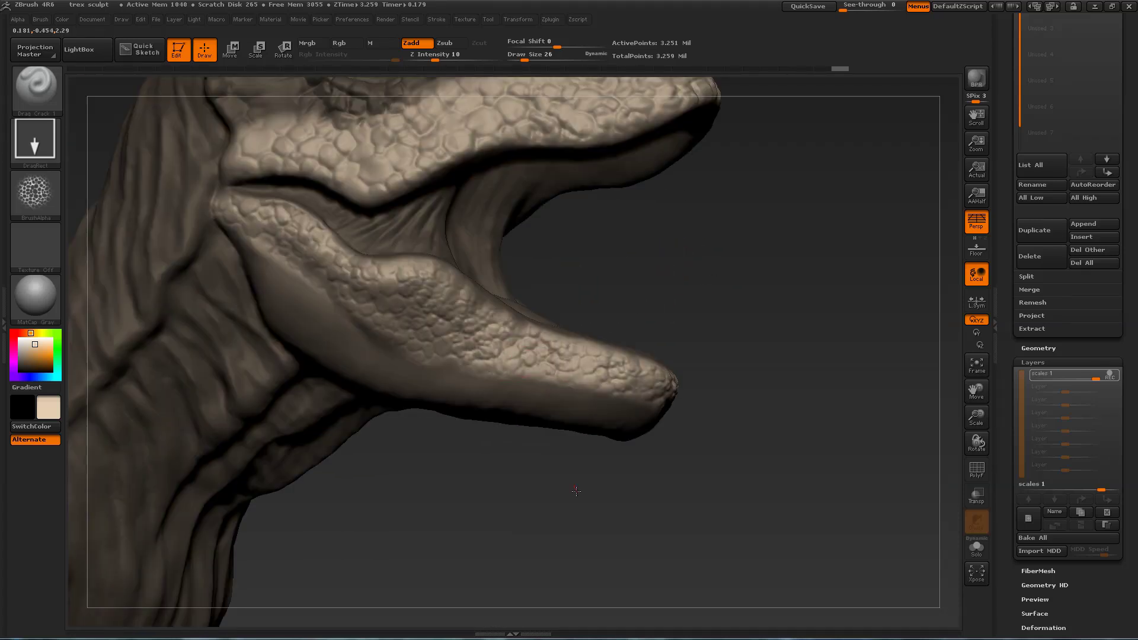
# - Clear the mask, isolate the T-rex's head and frame it
pyautogui.keyDown('alt'); pyautogui.moveTo(618, 257); pyautogui.dragTo(671, 330); pyautogui.keyUp('alt')
pyautogui.keyDown('ctrl'); pyautogui.moveTo(761, 100); pyautogui.dragTo(801, 237); pyautogui.keyUp('ctrl')
pyautogui.keyDown('ctrl'); pyautogui.keyDown('shift'); pyautogui.moveTo(716, 223); pyautogui.dragTo(441, 492); pyautogui.keyUp('shift'); pyautogui.keyUp('ctrl')
pyautogui.press('f')
pyautogui.keyDown('alt'); pyautogui.moveTo(714, 376); pyautogui.dragTo(690, 204); pyautogui.keyUp('alt')
# - Switch to the small reptile scale alpha, and stamp scales over the side of the snout, around the eye and on the cheek
pyautogui.click(35, 194)
pyautogui.click(397, 384)
pyautogui.moveTo(531, 278); pyautogui.dragTo(478, 327)
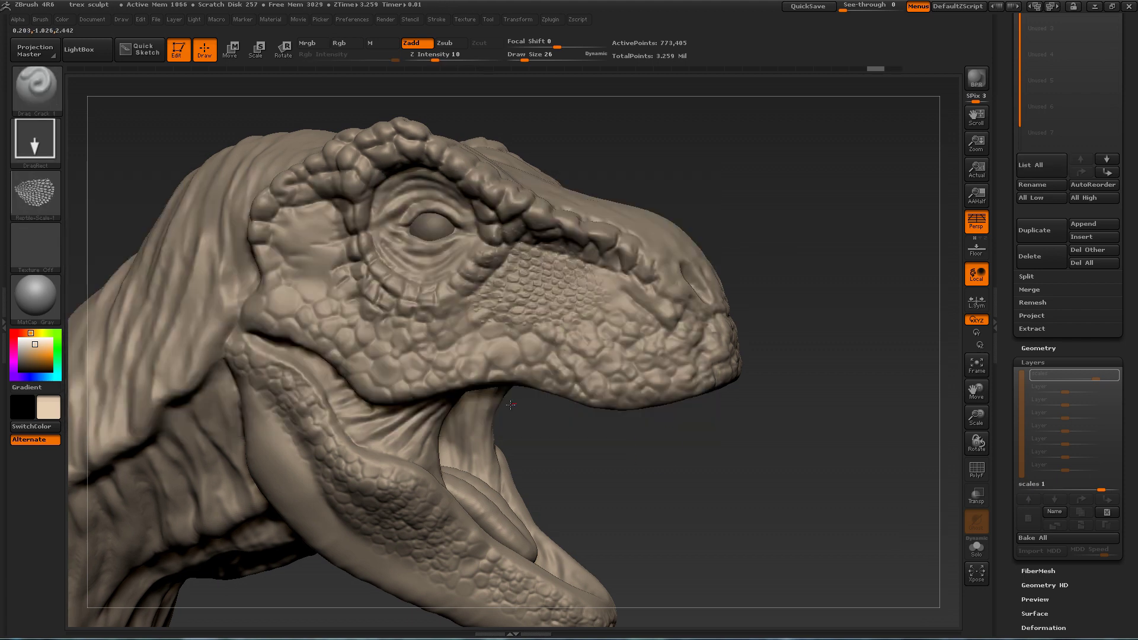
pyautogui.moveTo(622, 291); pyautogui.dragTo(587, 344)
pyautogui.keyDown('alt'); pyautogui.moveTo(705, 480); pyautogui.dragTo(818, 441); pyautogui.keyUp('alt')
pyautogui.moveTo(421, 199); pyautogui.dragTo(383, 240)
pyautogui.moveTo(826, 456); pyautogui.dragTo(948, 483)
pyautogui.moveTo(830, 424); pyautogui.dragTo(776, 349)
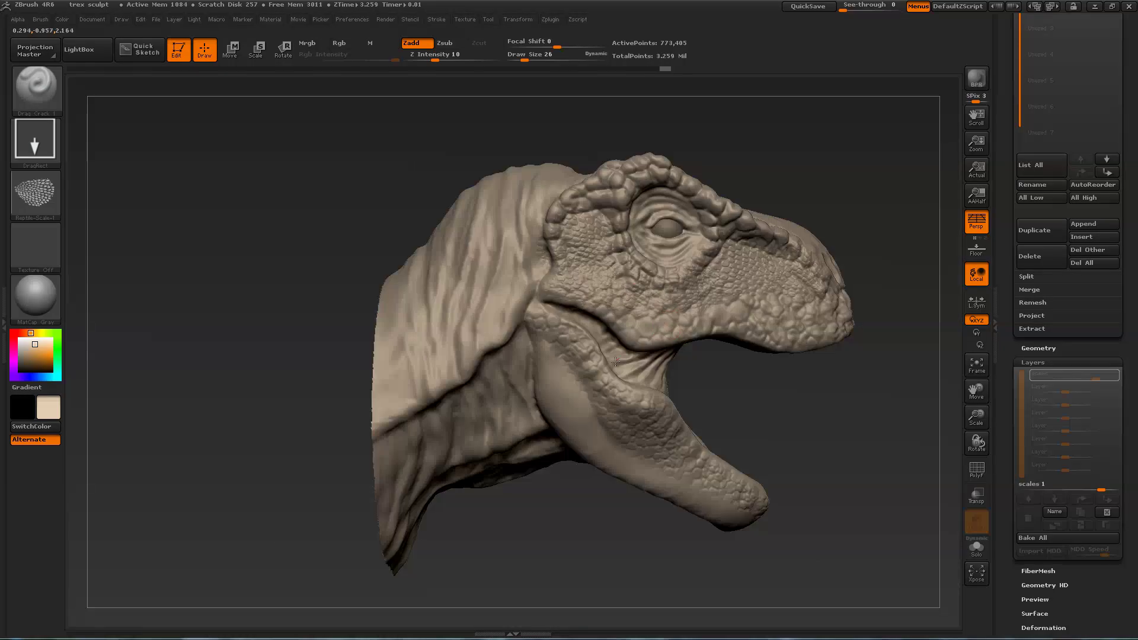
# - Stamp small reptile scales across the top of the snout and the skull between the brow ridges
pyautogui.moveTo(760, 396); pyautogui.dragTo(601, 347)
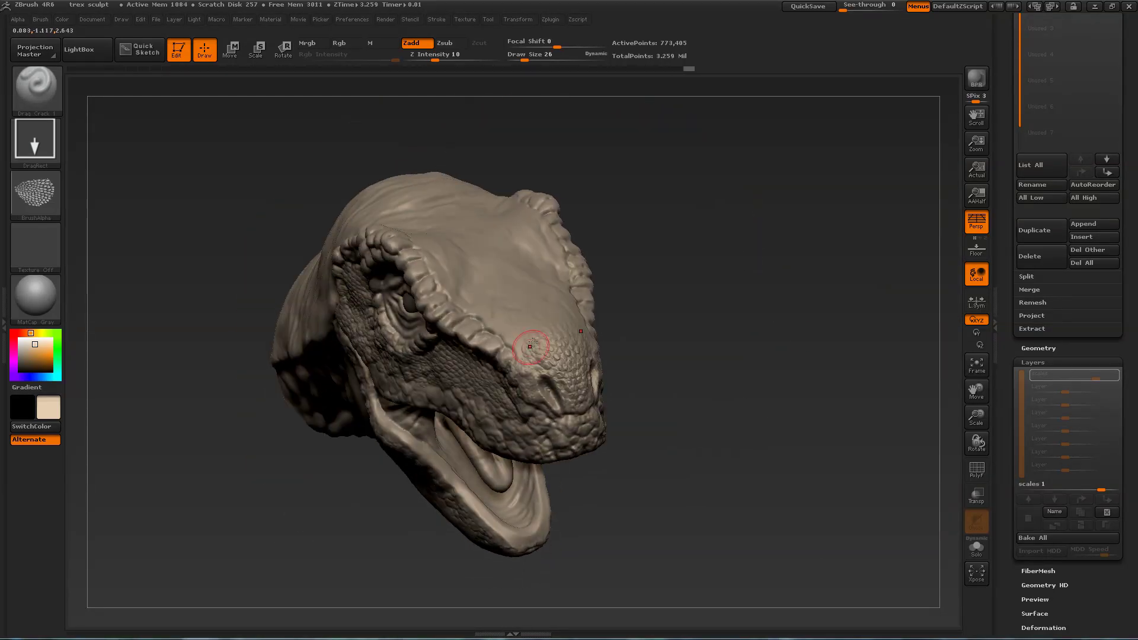
pyautogui.moveTo(507, 325); pyautogui.dragTo(486, 296)
pyautogui.moveTo(711, 356); pyautogui.dragTo(752, 361)
pyautogui.moveTo(478, 287); pyautogui.dragTo(509, 255)
pyautogui.moveTo(711, 332); pyautogui.dragTo(681, 403)
pyautogui.moveTo(474, 320); pyautogui.dragTo(498, 340)
# - Stamp small reptile scales over the lower side of the jaw and the throat
pyautogui.moveTo(721, 240); pyautogui.dragTo(314, 387)
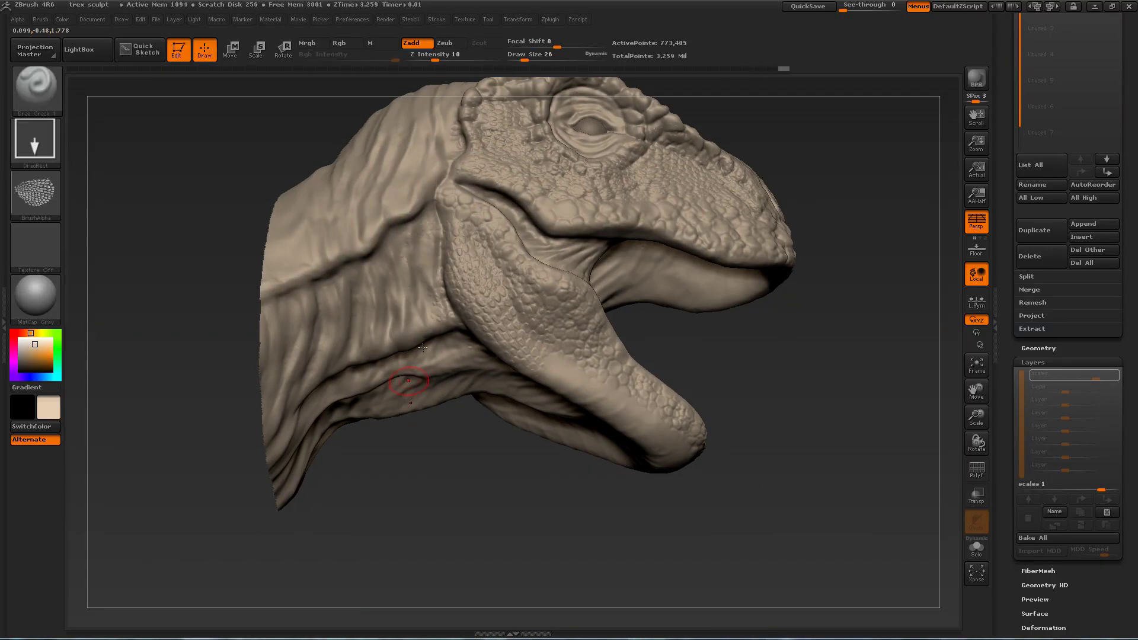
pyautogui.moveTo(711, 391); pyautogui.dragTo(669, 361)
pyautogui.moveTo(533, 326); pyautogui.dragTo(569, 356)
pyautogui.moveTo(685, 375); pyautogui.dragTo(640, 415)
pyautogui.moveTo(569, 450)
pyautogui.mouseDown()
pyautogui.moveTo(511, 439)
pyautogui.moveTo(563, 415)
pyautogui.moveTo(694, 394)
pyautogui.moveTo(633, 304)
pyautogui.moveTo(602, 414)
pyautogui.moveTo(566, 360)
pyautogui.mouseUp()
# - Isolate the neck, torso and arms, and load the branching wrinkle alpha
pyautogui.keyDown('ctrl'); pyautogui.keyDown('shift'); pyautogui.click(595, 409); pyautogui.keyUp('shift'); pyautogui.keyUp('ctrl')
pyautogui.keyDown('ctrl'); pyautogui.keyDown('shift'); pyautogui.moveTo(424, 173); pyautogui.dragTo(661, 440); pyautogui.keyUp('shift'); pyautogui.keyUp('ctrl')
pyautogui.moveTo(178, 206); pyautogui.dragTo(153, 206)
pyautogui.click(36, 194)
pyautogui.click(469, 381)
pyautogui.moveTo(670, 391)
pyautogui.keyDown('alt'); pyautogui.mouseDown()
pyautogui.moveTo(690, 464)
pyautogui.moveTo(773, 459)
pyautogui.mouseUp(); pyautogui.keyUp('alt')
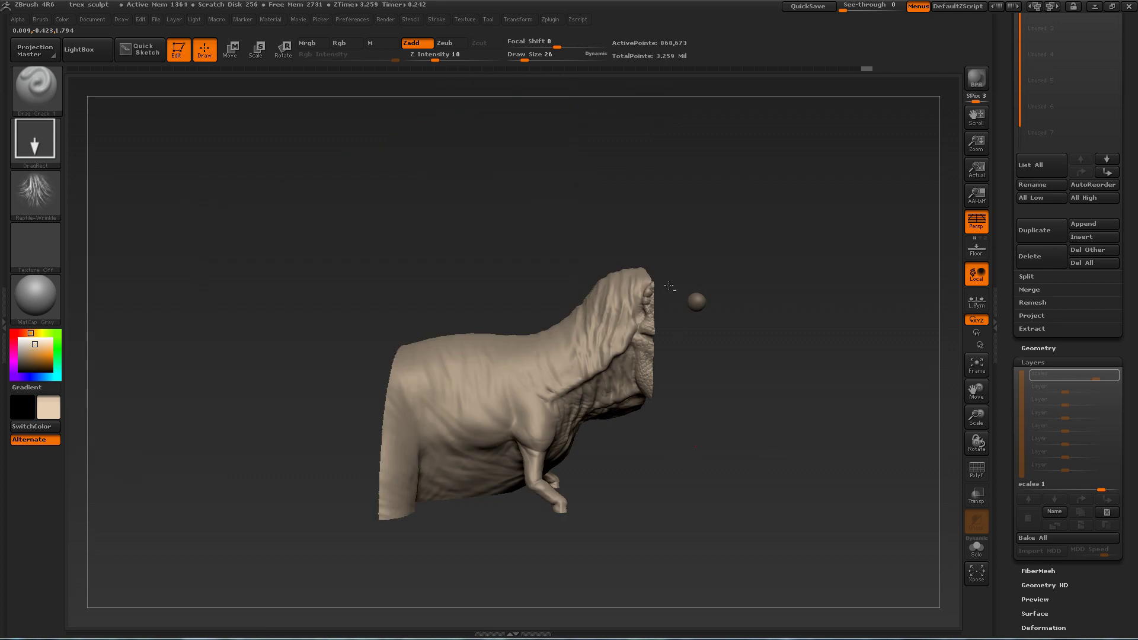
pyautogui.keyDown('alt'); pyautogui.moveTo(704, 320); pyautogui.dragTo(722, 220); pyautogui.keyUp('alt')
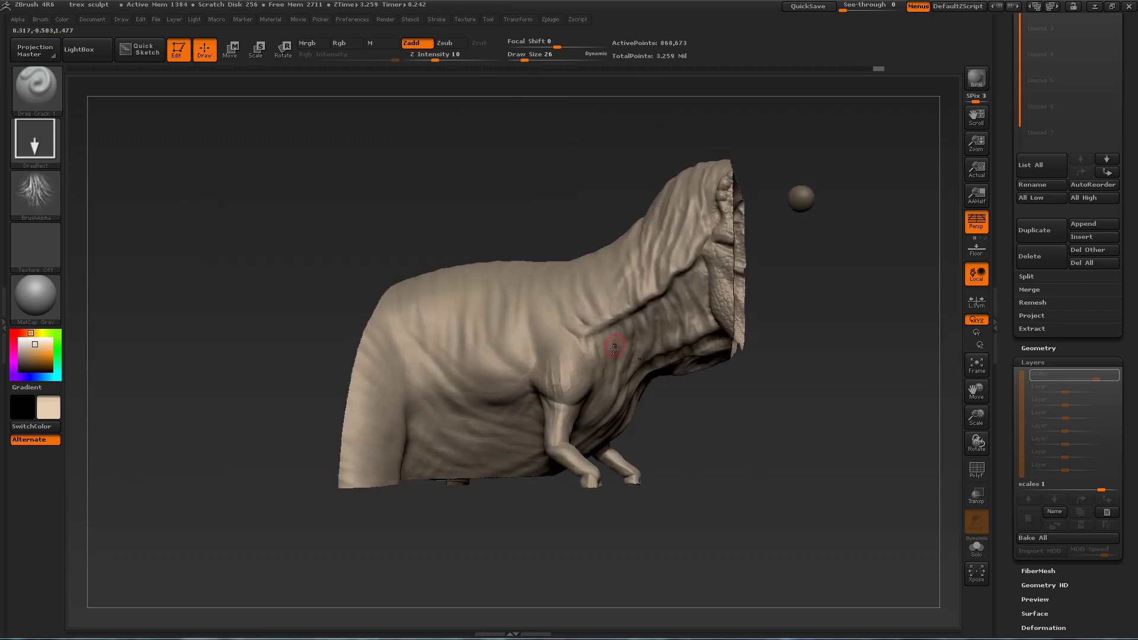
# - Stamp branching skin wrinkles over the chest, shoulders, flanks and neck
pyautogui.moveTo(496, 277); pyautogui.dragTo(692, 344)
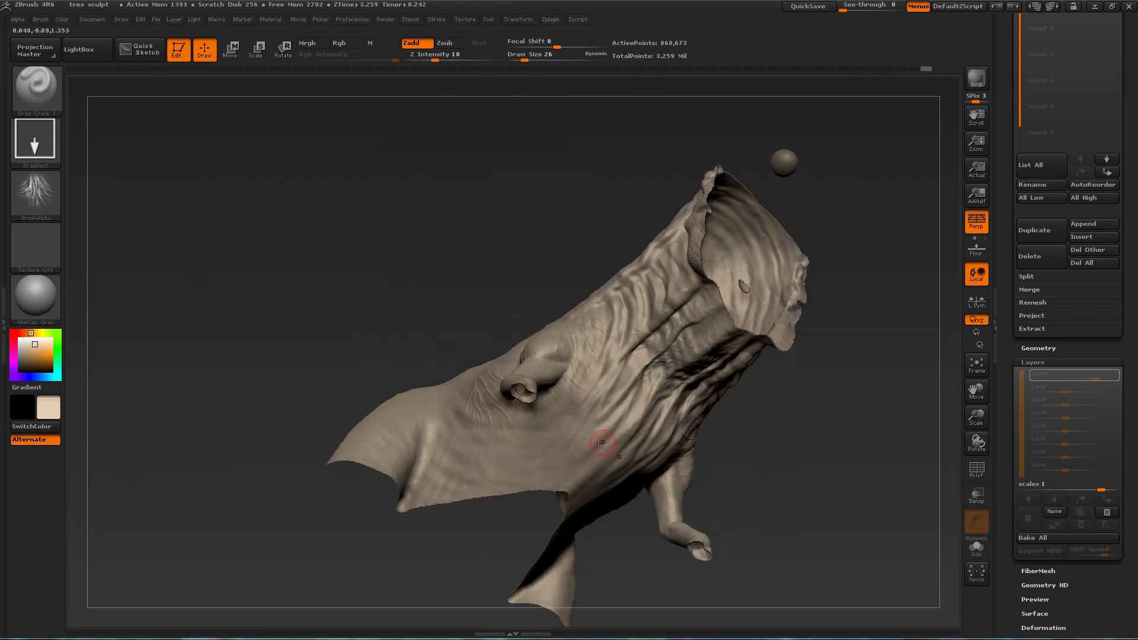
pyautogui.moveTo(557, 445); pyautogui.dragTo(678, 394)
pyautogui.moveTo(624, 327); pyautogui.dragTo(681, 199)
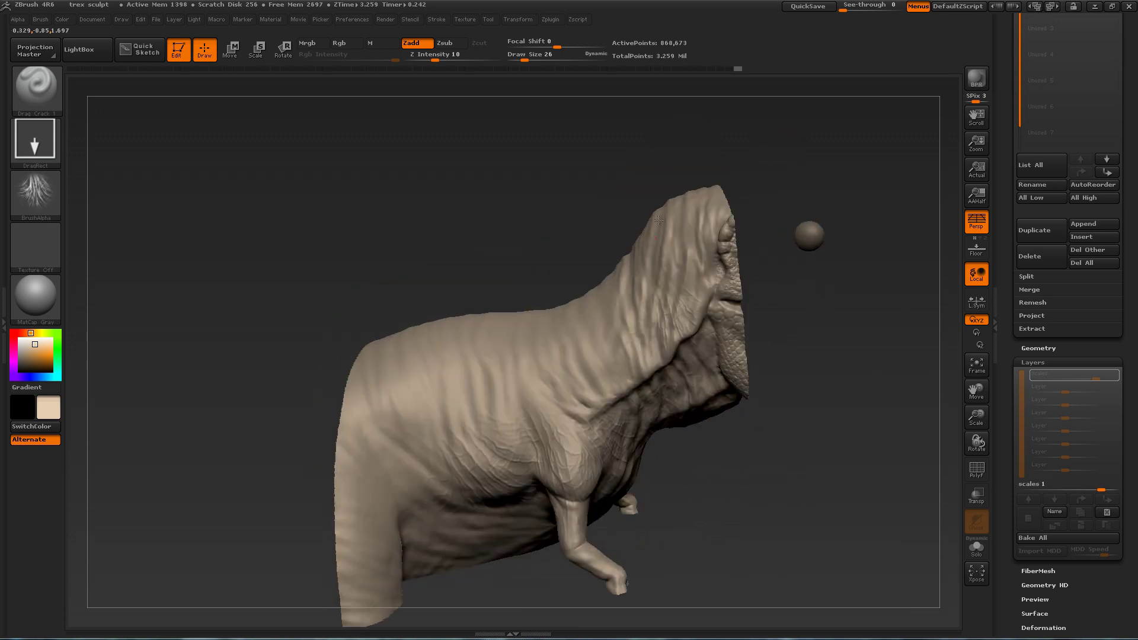
pyautogui.moveTo(479, 318); pyautogui.dragTo(519, 233)
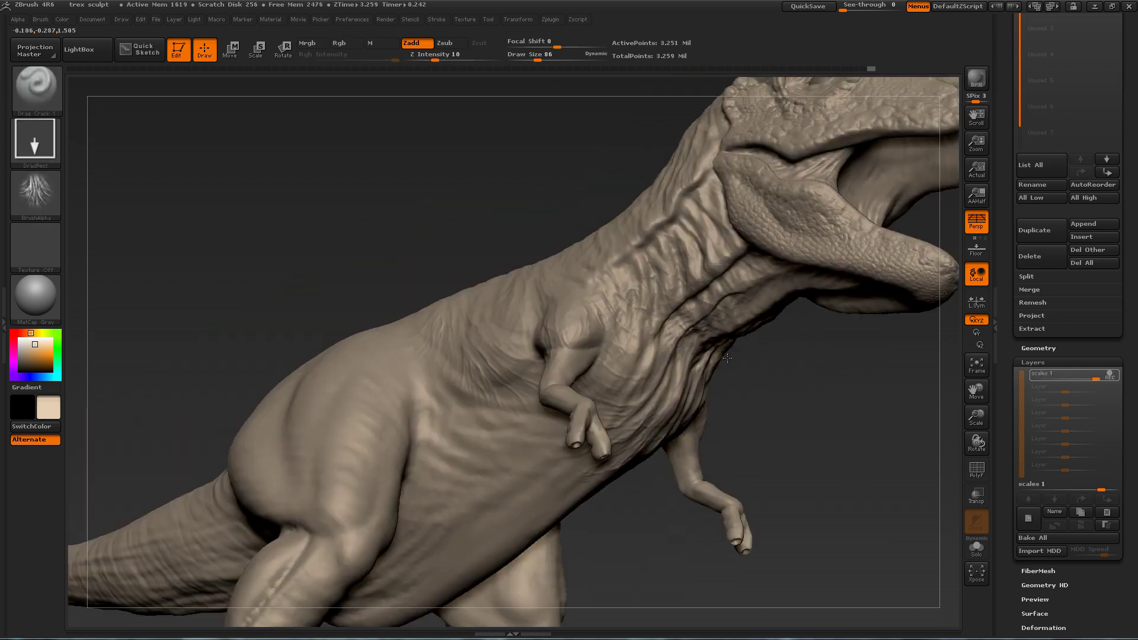
# - Isolate the T-rex's hindquarters with the hips, legs and base of the tail
pyautogui.moveTo(727, 357); pyautogui.dragTo(735, 371)
pyautogui.keyDown('shift'); pyautogui.moveTo(640, 415); pyautogui.dragTo(619, 433); pyautogui.keyUp('shift')
pyautogui.moveTo(764, 415); pyautogui.dragTo(711, 426)
pyautogui.moveTo(598, 551)
pyautogui.keyDown('alt'); pyautogui.mouseDown()
pyautogui.moveTo(597, 478)
pyautogui.moveTo(534, 468)
pyautogui.mouseUp(); pyautogui.keyUp('alt')
pyautogui.keyDown('ctrl'); pyautogui.keyDown('shift'); pyautogui.moveTo(354, 167); pyautogui.dragTo(723, 433); pyautogui.keyUp('shift'); pyautogui.keyUp('ctrl')
# - Stamp branching wrinkles on the hips and thighs, and soften them with the Smooth brush
pyautogui.moveTo(456, 280); pyautogui.dragTo(483, 314)
pyautogui.moveTo(764, 414); pyautogui.dragTo(613, 418)
pyautogui.moveTo(818, 415); pyautogui.dragTo(889, 414)
pyautogui.press('s')
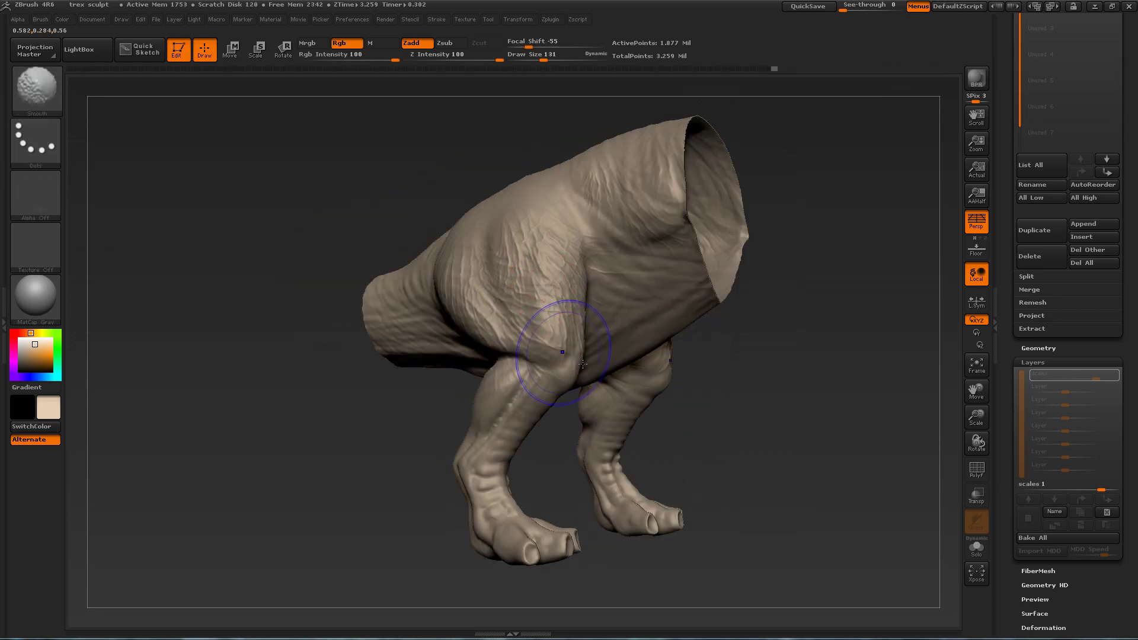
pyautogui.moveTo(713, 420); pyautogui.dragTo(613, 261)
pyautogui.moveTo(764, 356); pyautogui.dragTo(634, 335)
# - Add more wrinkles across the upper legs, flank and tail base, and smooth the harsh areas
pyautogui.moveTo(485, 403)
pyautogui.mouseDown()
pyautogui.moveTo(680, 348)
pyautogui.moveTo(593, 379)
pyautogui.moveTo(543, 417)
pyautogui.mouseUp()
pyautogui.keyDown('alt'); pyautogui.moveTo(642, 403); pyautogui.dragTo(664, 424); pyautogui.keyUp('alt')
pyautogui.moveTo(512, 255); pyautogui.dragTo(488, 338)
pyautogui.moveTo(439, 386)
pyautogui.mouseDown()
pyautogui.moveTo(450, 361)
pyautogui.moveTo(552, 350)
pyautogui.moveTo(570, 386)
pyautogui.mouseUp()
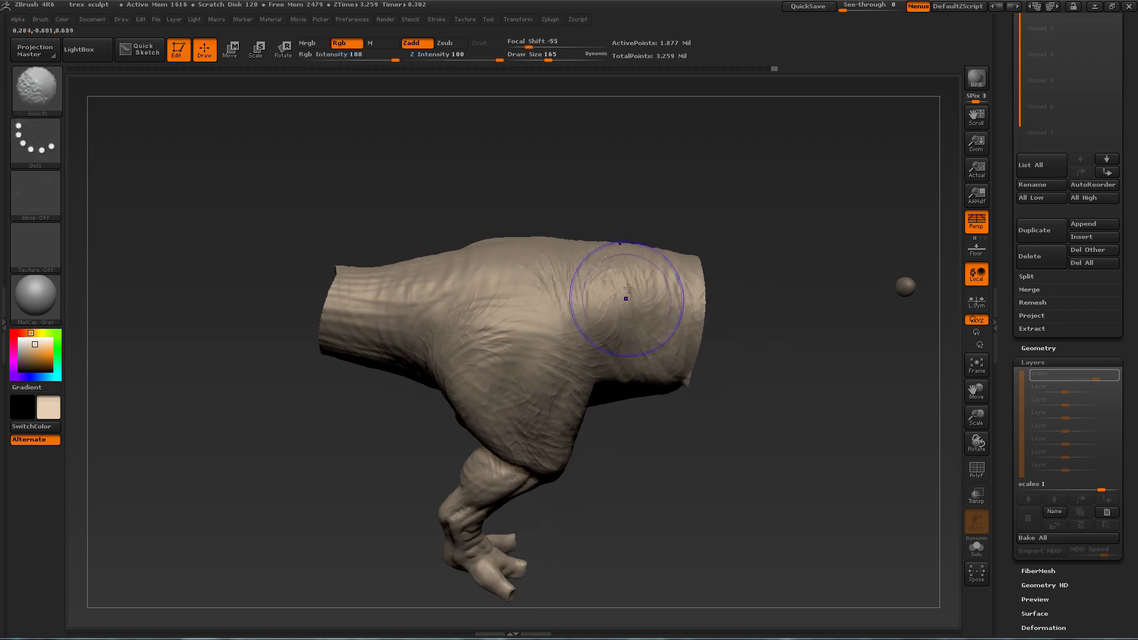
pyautogui.moveTo(618, 334); pyautogui.dragTo(358, 327)
pyautogui.moveTo(699, 427); pyautogui.dragTo(651, 379)
pyautogui.keyDown('alt'); pyautogui.moveTo(794, 433); pyautogui.dragTo(652, 344); pyautogui.keyUp('alt')
pyautogui.moveTo(741, 337); pyautogui.dragTo(653, 344)
# - Show the whole body, and stamp reptile scales over the neck, upper back and shoulder
pyautogui.keyDown('ctrl'); pyautogui.keyDown('shift'); pyautogui.click(653, 343); pyautogui.keyUp('shift'); pyautogui.keyUp('ctrl')
pyautogui.keyDown('alt'); pyautogui.moveTo(664, 492); pyautogui.dragTo(558, 442); pyautogui.keyUp('alt')
pyautogui.keyDown('alt'); pyautogui.moveTo(702, 284); pyautogui.dragTo(621, 384); pyautogui.keyUp('alt')
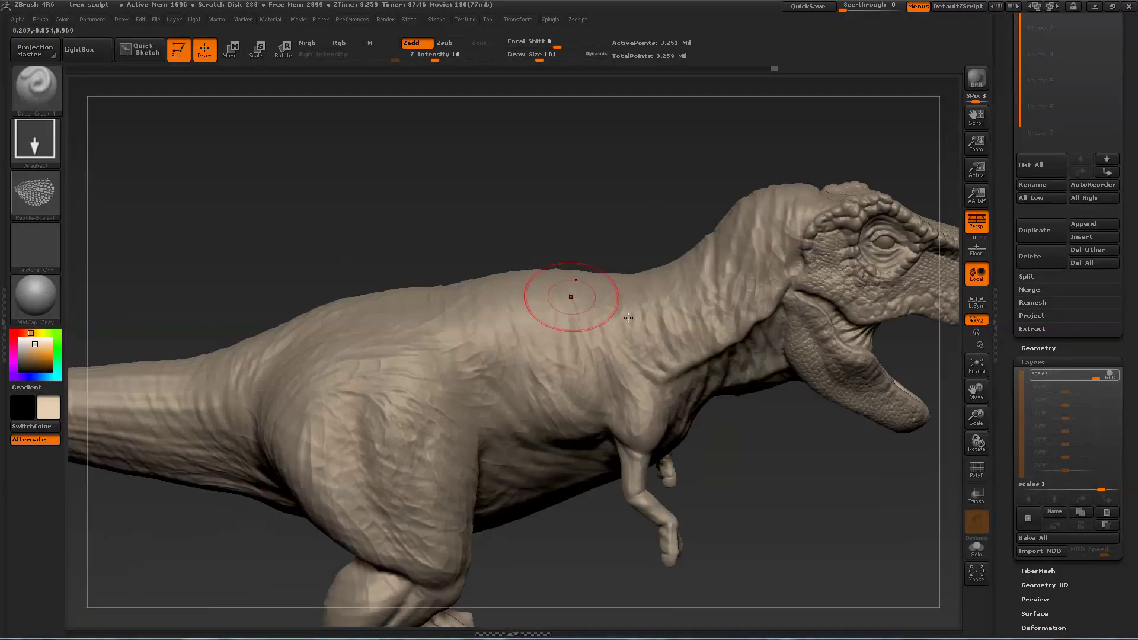
pyautogui.moveTo(569, 300)
pyautogui.mouseDown()
pyautogui.moveTo(774, 475)
pyautogui.moveTo(672, 306)
pyautogui.mouseUp()
pyautogui.moveTo(686, 448)
pyautogui.mouseDown()
pyautogui.moveTo(648, 415)
pyautogui.moveTo(582, 280)
pyautogui.mouseUp()
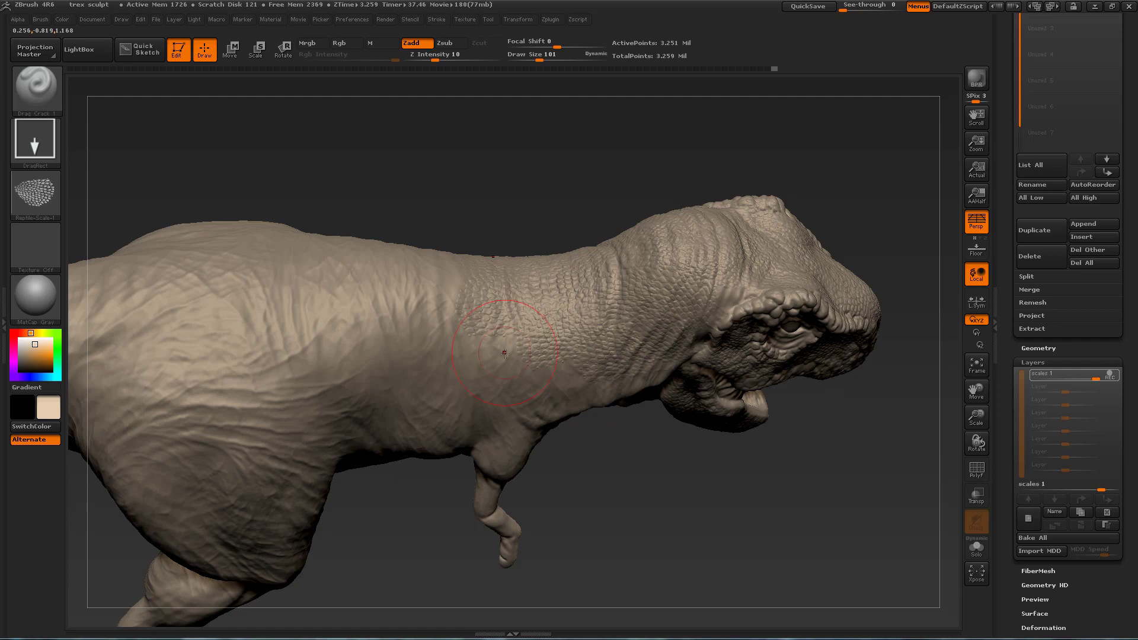
pyautogui.moveTo(486, 427); pyautogui.dragTo(605, 370)
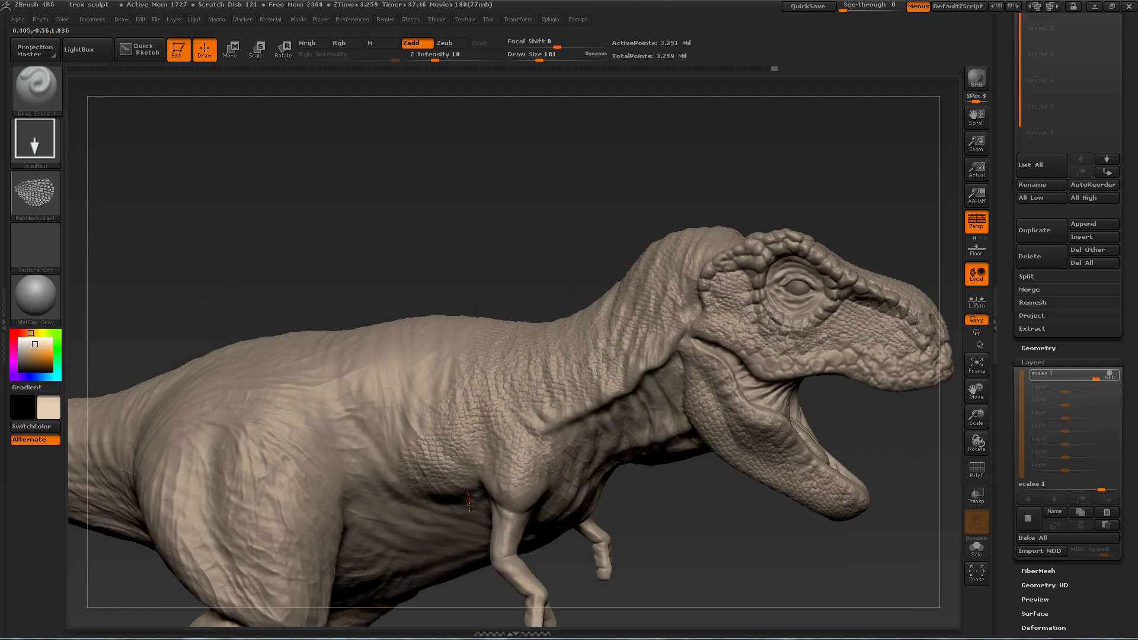
# - Stamp reptile scales over the flank, behind the arm and along the middle of the back
pyautogui.moveTo(681, 522)
pyautogui.mouseDown()
pyautogui.moveTo(673, 379)
pyautogui.moveTo(699, 427)
pyautogui.mouseUp()
pyautogui.moveTo(374, 329); pyautogui.dragTo(362, 385)
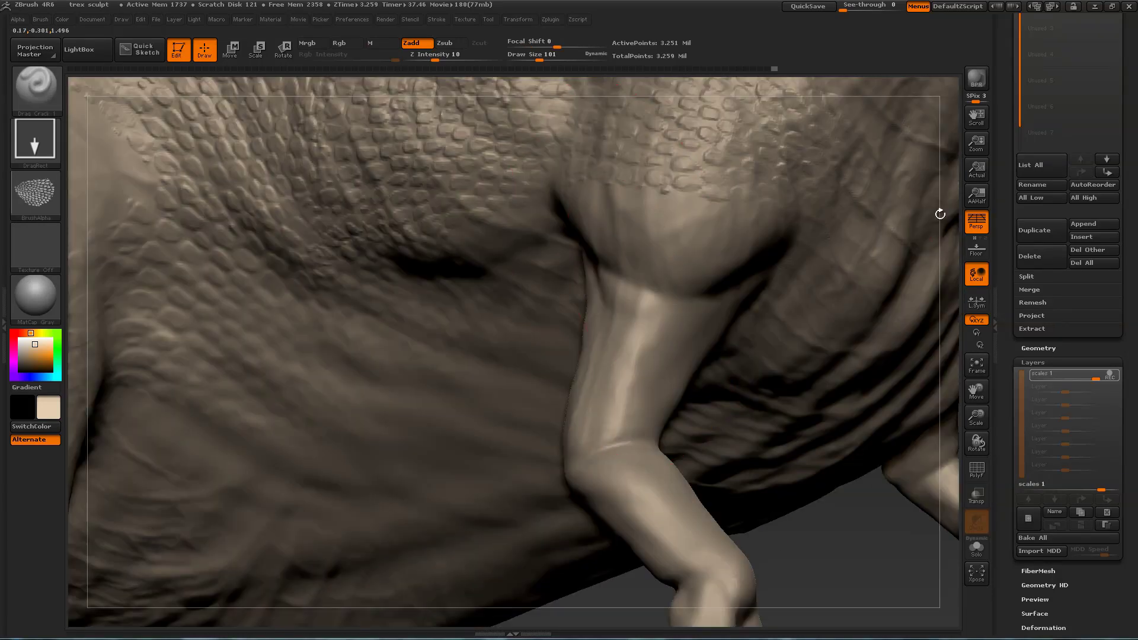
pyautogui.moveTo(940, 214); pyautogui.dragTo(877, 178)
pyautogui.moveTo(651, 142); pyautogui.dragTo(628, 166)
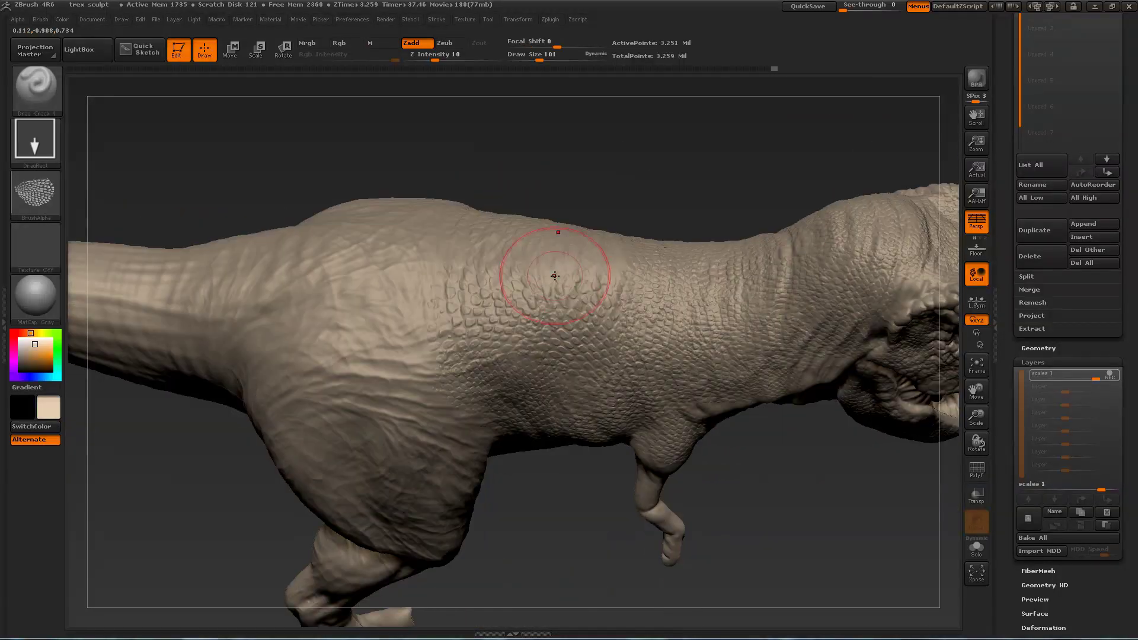
# - Continue the reptile scales over the hips, rump, upper thigh and tail
pyautogui.moveTo(332, 178); pyautogui.dragTo(334, 133)
pyautogui.moveTo(438, 397); pyautogui.dragTo(408, 430)
pyautogui.keyDown('alt'); pyautogui.moveTo(616, 154); pyautogui.dragTo(581, 130); pyautogui.keyUp('alt')
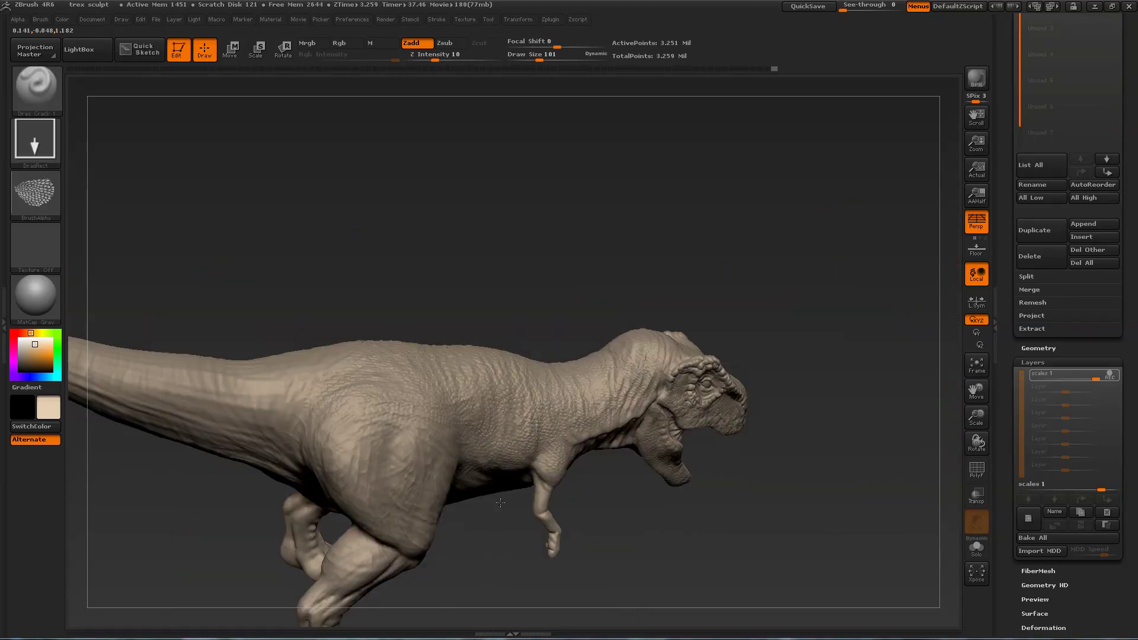
pyautogui.moveTo(450, 166); pyautogui.dragTo(510, 202)
pyautogui.moveTo(424, 472); pyautogui.dragTo(415, 436)
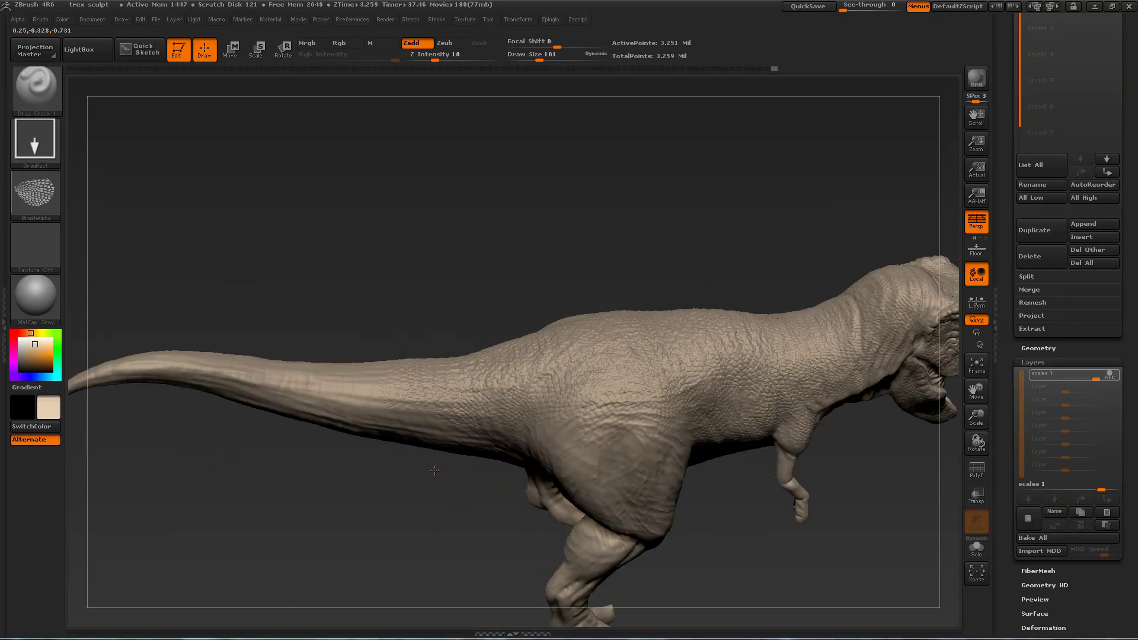
pyautogui.moveTo(383, 393); pyautogui.dragTo(363, 426)
pyautogui.moveTo(355, 456); pyautogui.dragTo(346, 491)
# - Frame the whole T-rex in view, and start recording a turntable movie
pyautogui.moveTo(691, 503); pyautogui.dragTo(190, 417)
pyautogui.moveTo(740, 474)
pyautogui.mouseDown()
pyautogui.moveTo(739, 357)
pyautogui.moveTo(625, 439)
pyautogui.moveTo(708, 442)
pyautogui.mouseUp()
pyautogui.click(390, 83)
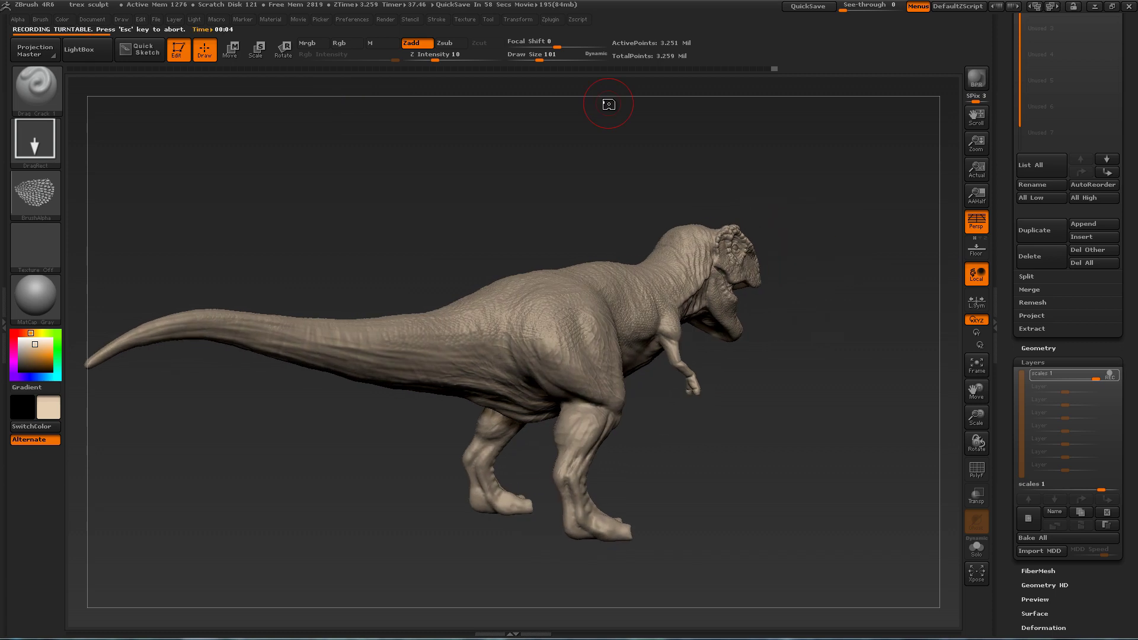